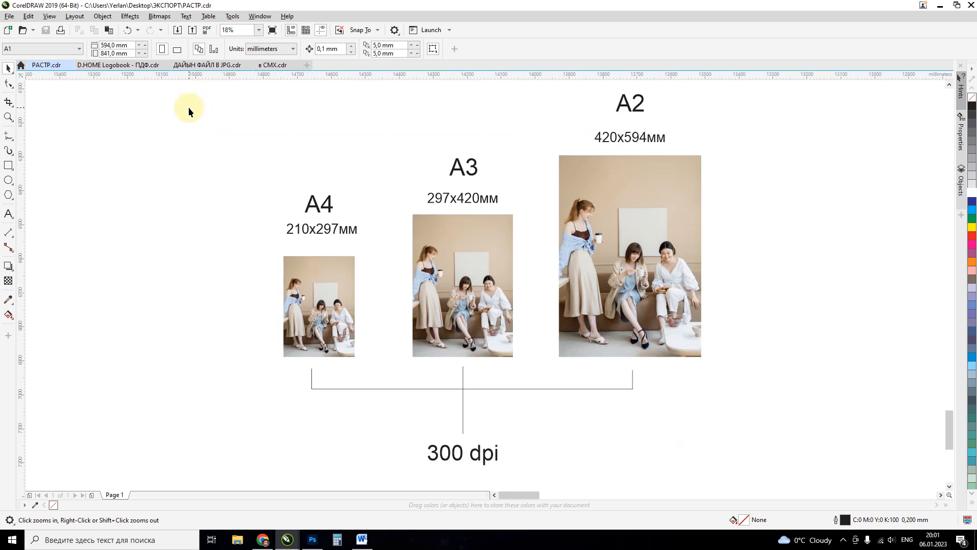
- Examine the A4, A3 and A2 photos, their size labels and the shared 300 dpi resolution label
click(310, 271)
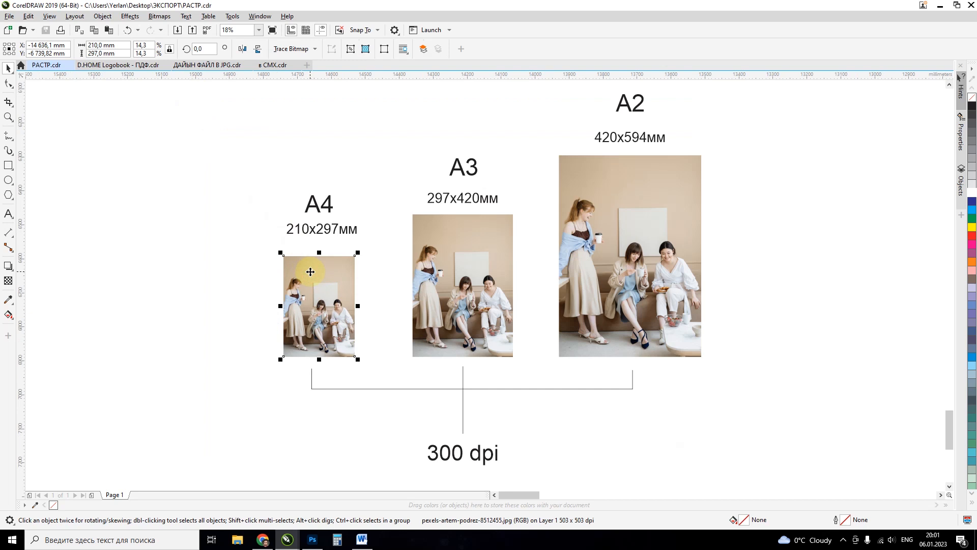
drag(205, 223, 366, 367)
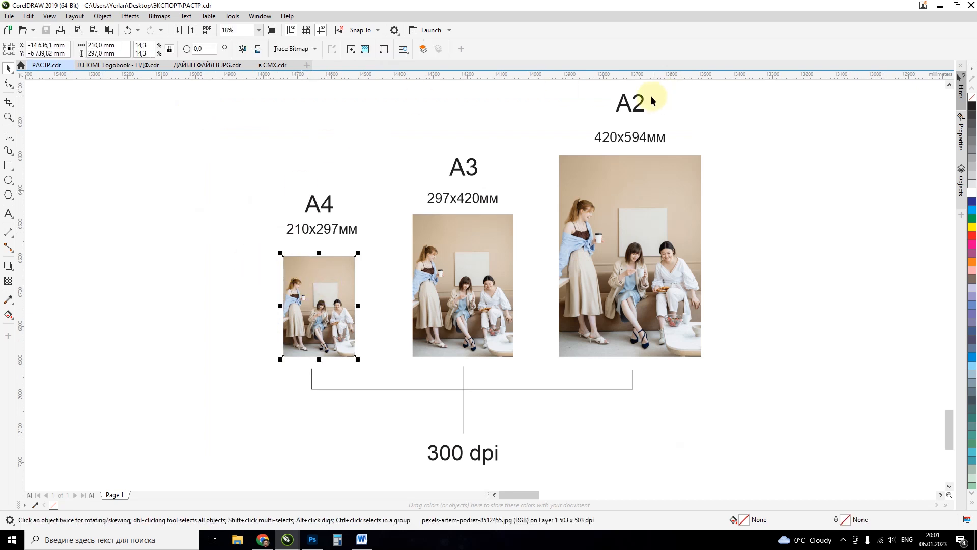
click(353, 229)
drag(395, 125, 526, 221)
drag(744, 163, 563, 88)
click(503, 117)
click(300, 224)
click(270, 220)
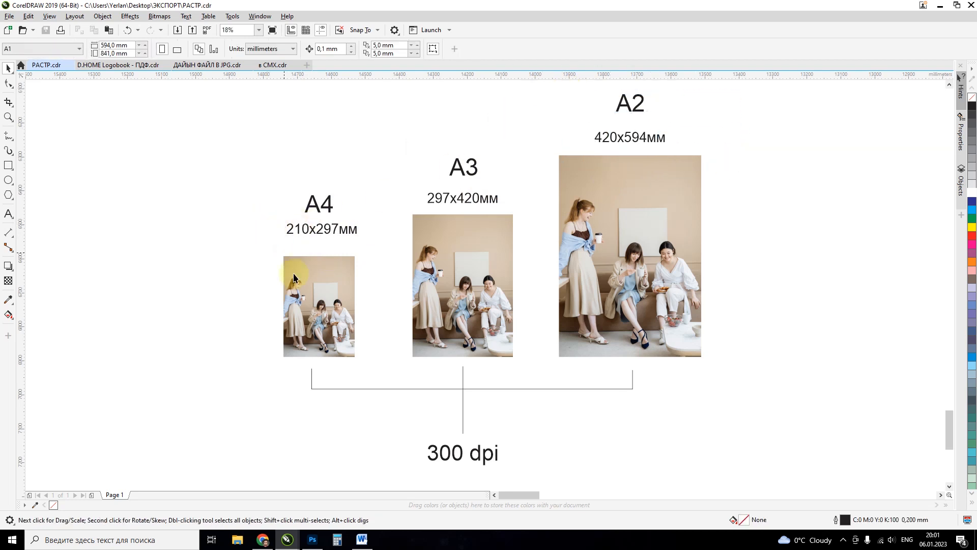
click(476, 452)
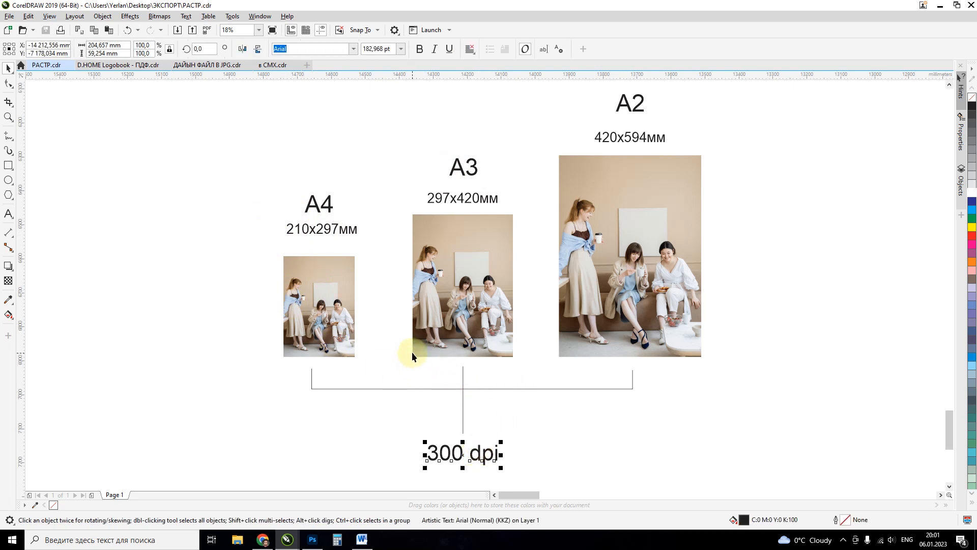
click(288, 368)
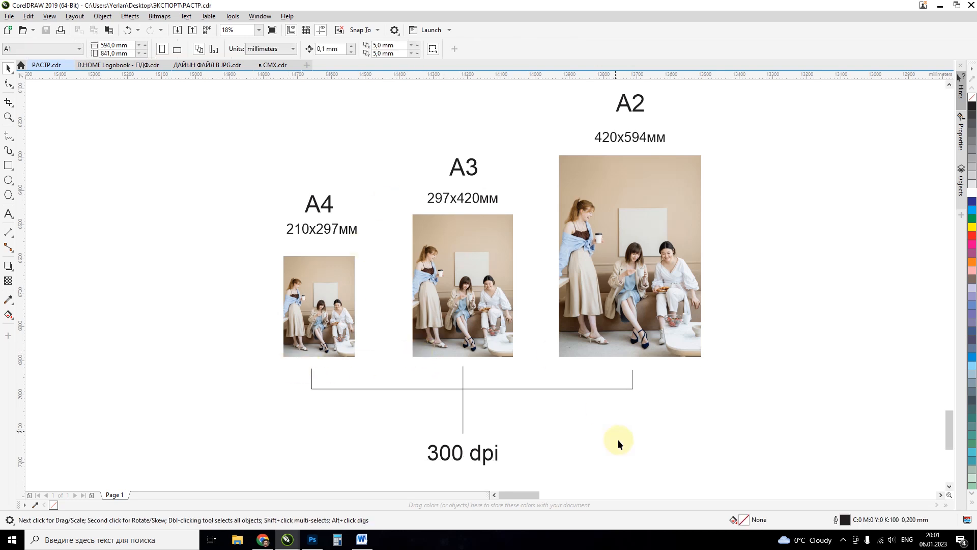
click(332, 313)
click(446, 266)
click(566, 239)
click(438, 283)
drag(494, 415, 507, 465)
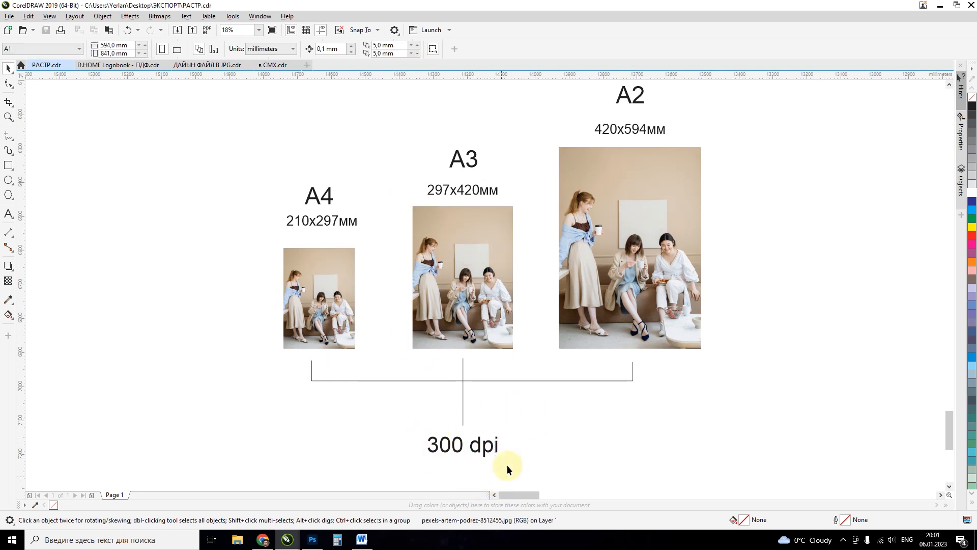
- Set up an export to the TIFF bitmap format with the A4 photo selected and the Selected only option turned off
click(338, 298)
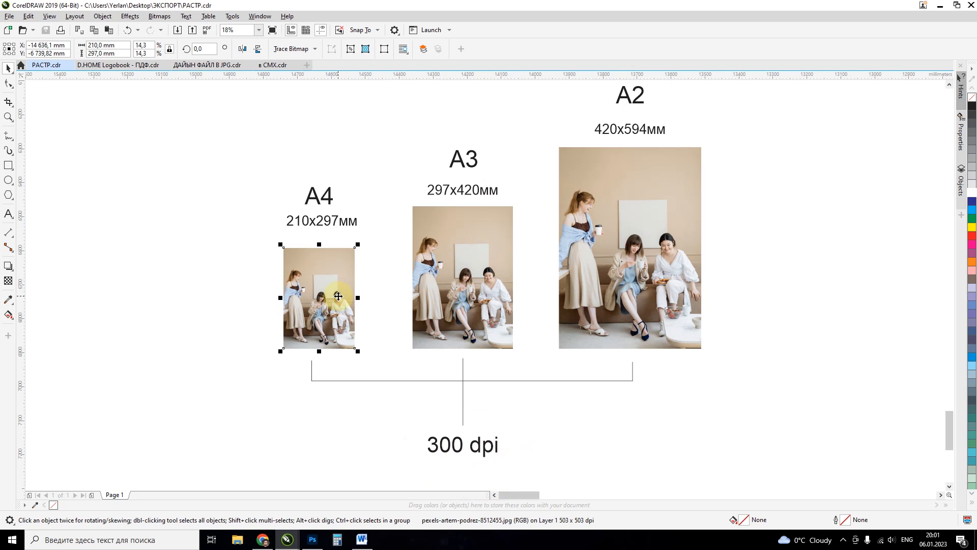
click(9, 15)
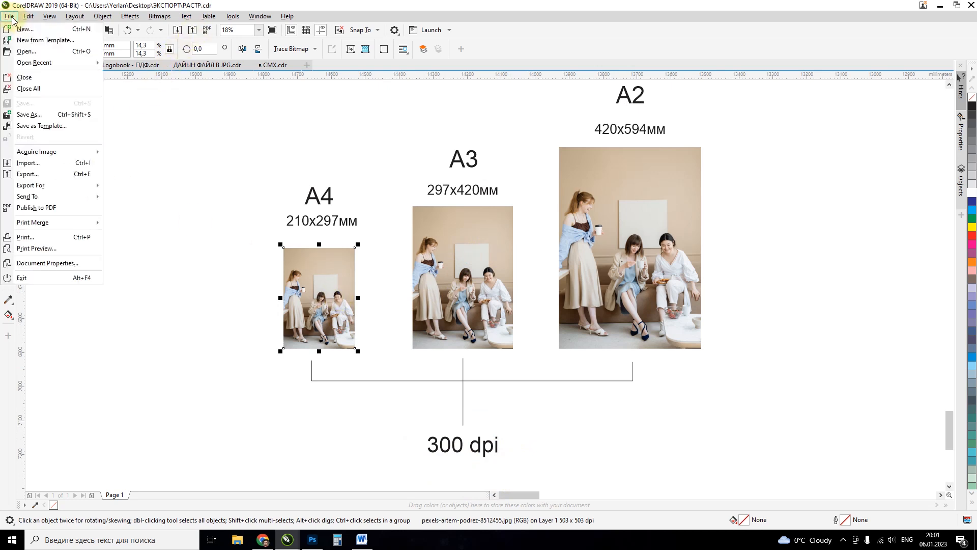
click(45, 176)
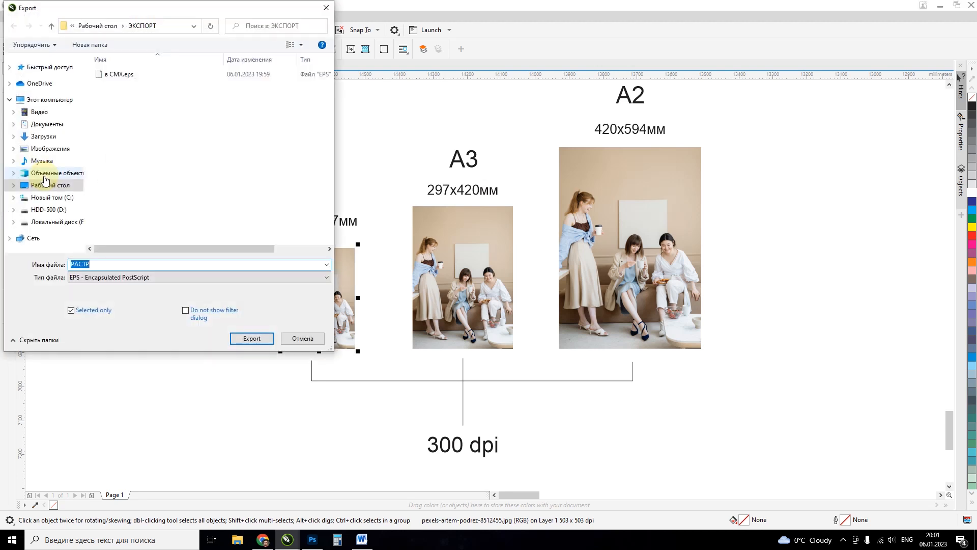
click(128, 282)
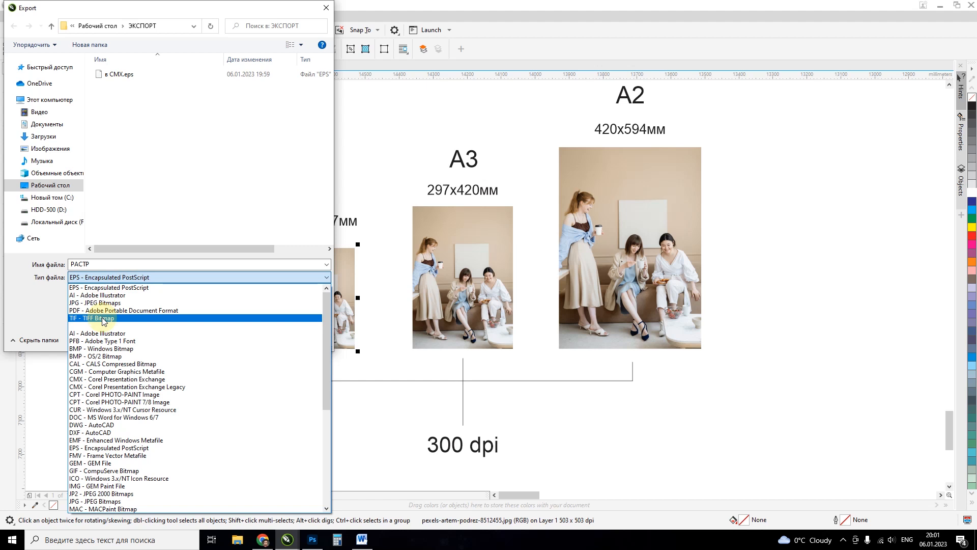
click(103, 319)
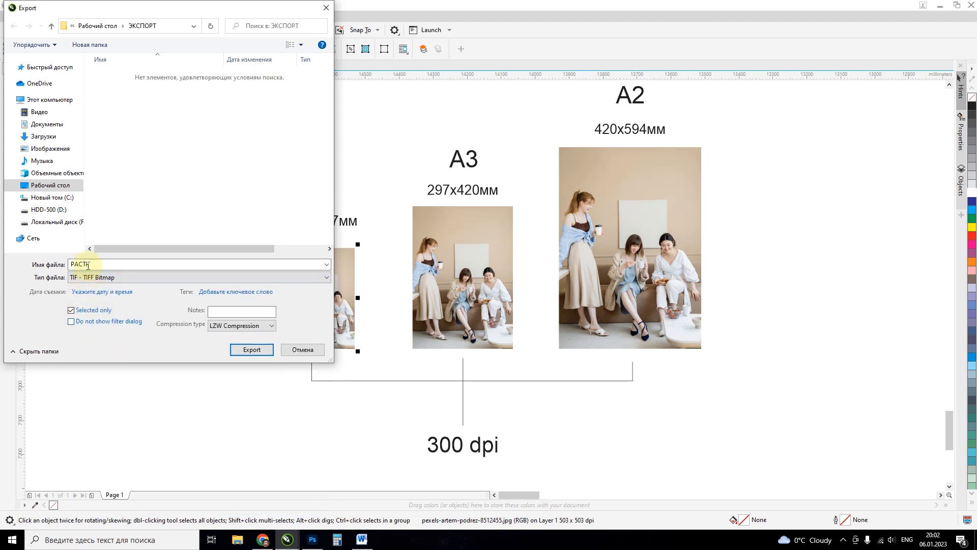
click(89, 314)
click(90, 315)
click(89, 315)
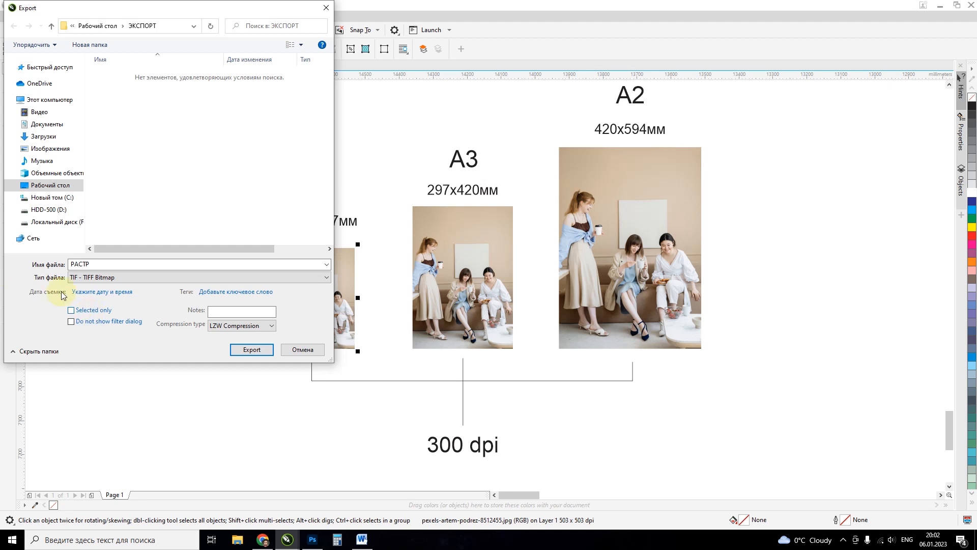
- Export the TIFF bitmap at a resolution of 10 dpi with Transparent background turned off
click(250, 350)
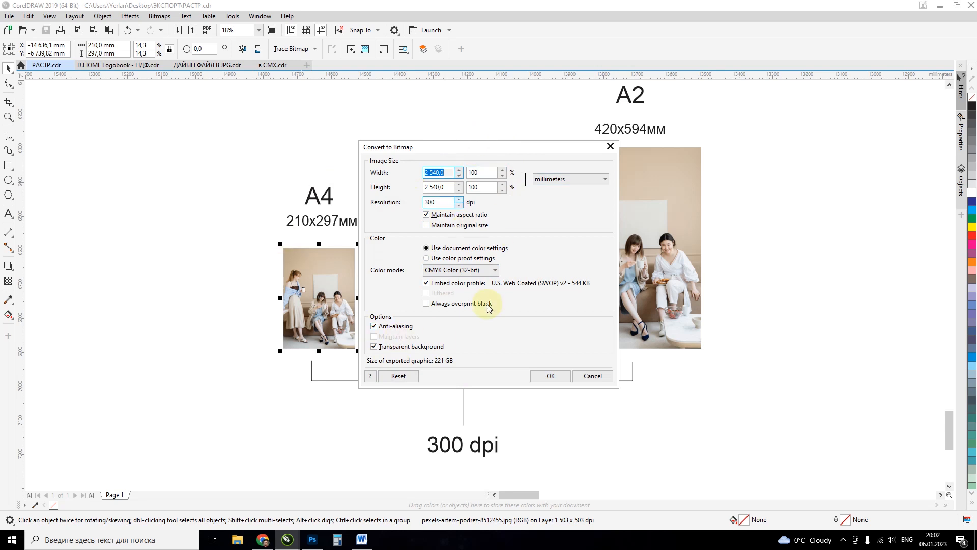
click(407, 349)
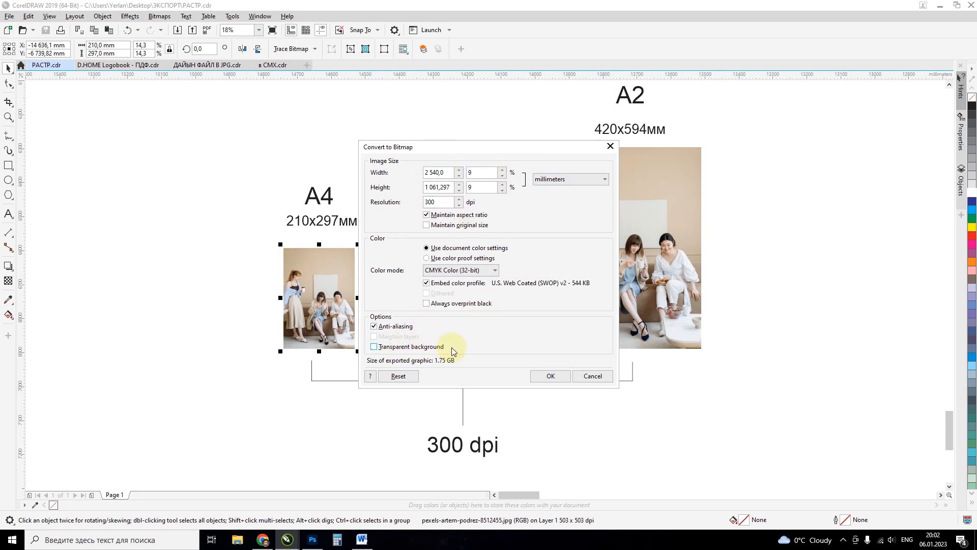
double_click(432, 202)
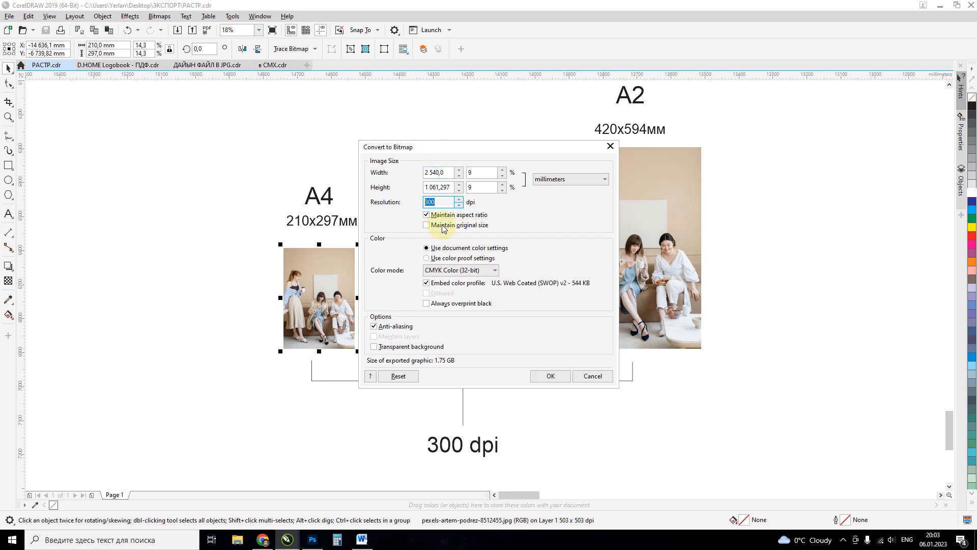
double_click(425, 204)
text(10)
click(543, 375)
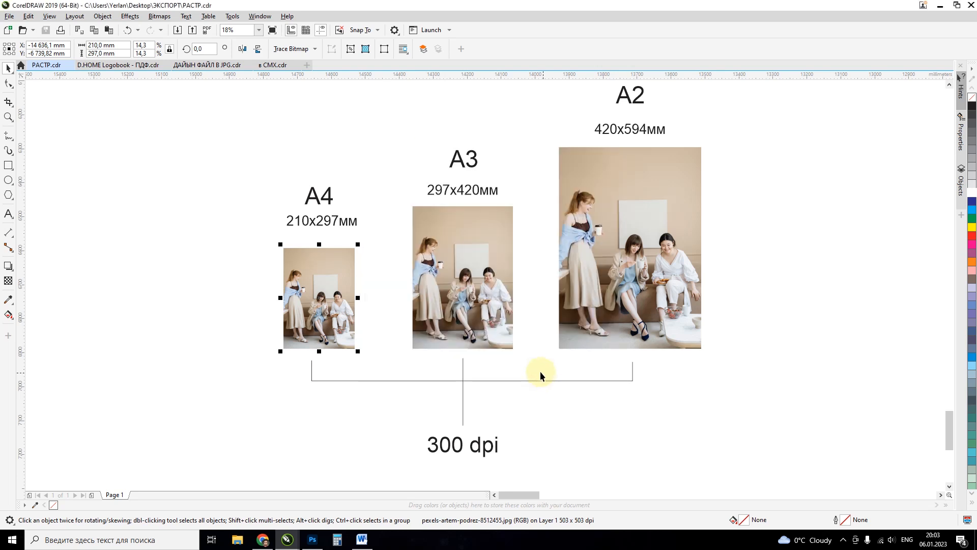
- Switch to Photoshop and start opening a file from the ЭКСПОРТ folder, filtering the list to TIFF files
click(312, 539)
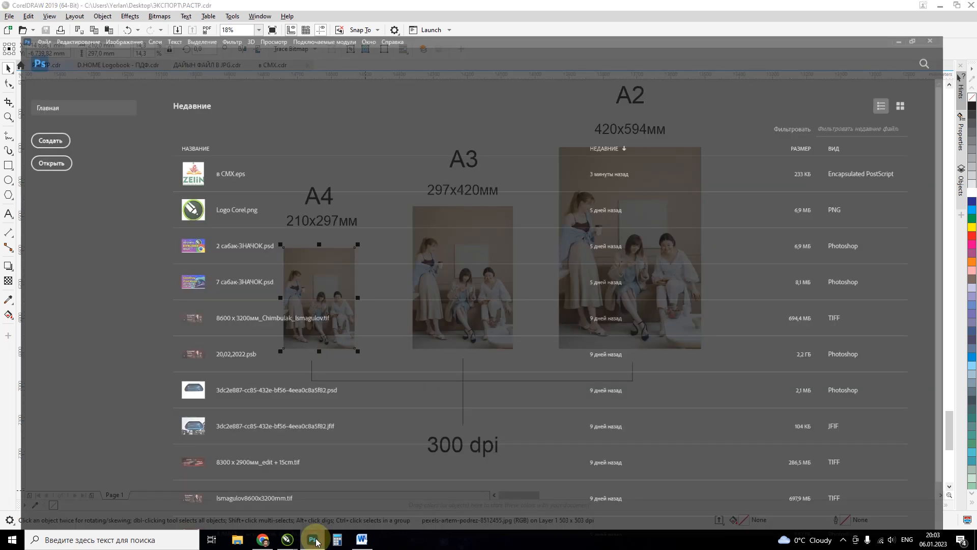
click(31, 135)
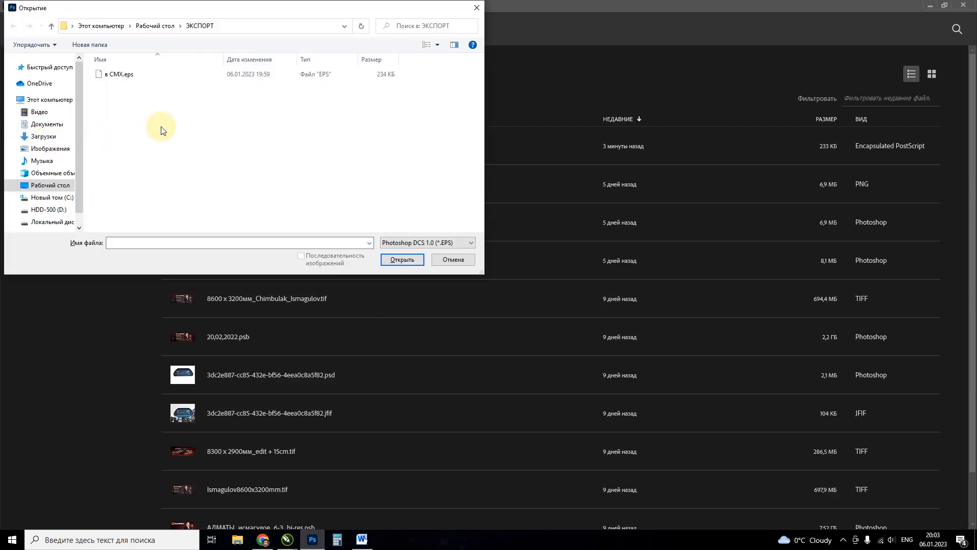
key(alt+Tab)
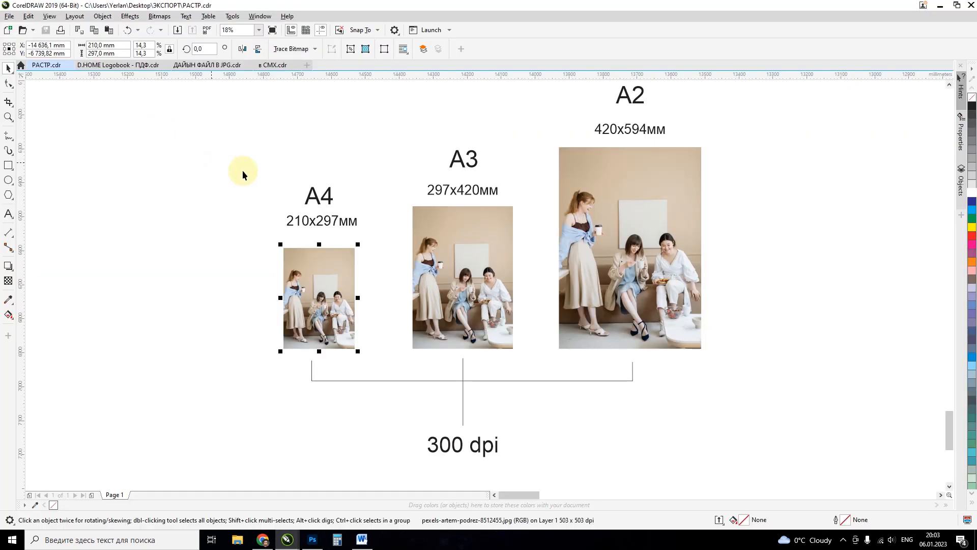
key(alt+Tab)
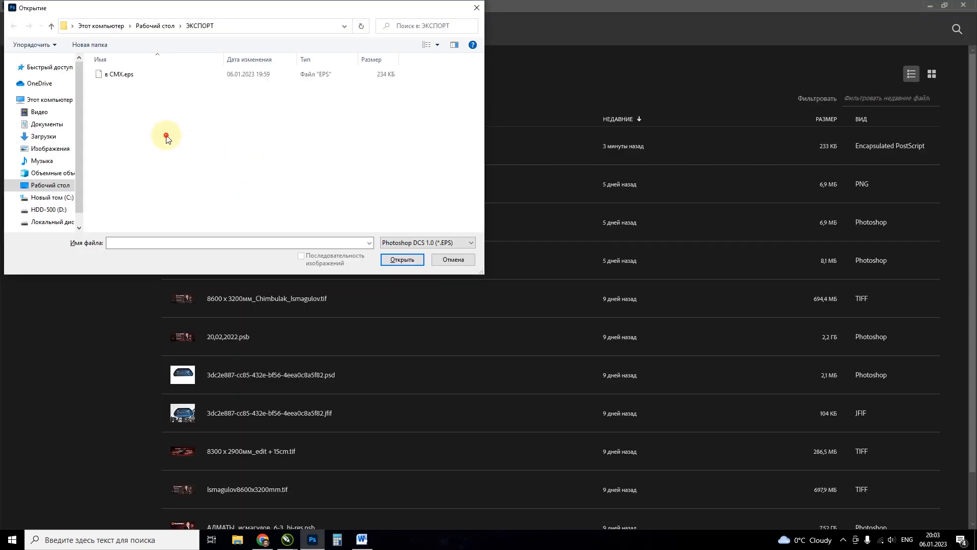
click(443, 243)
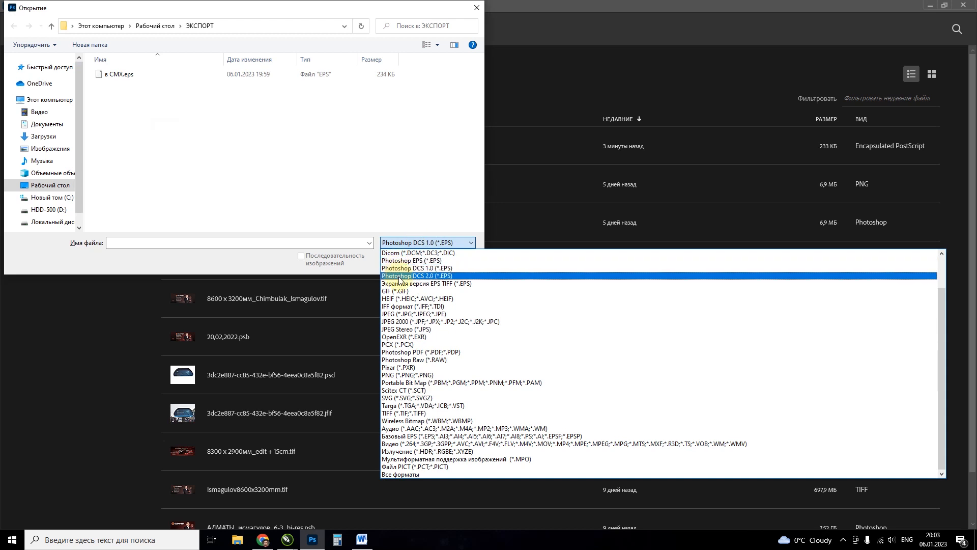
scroll(407, 273, up, 2)
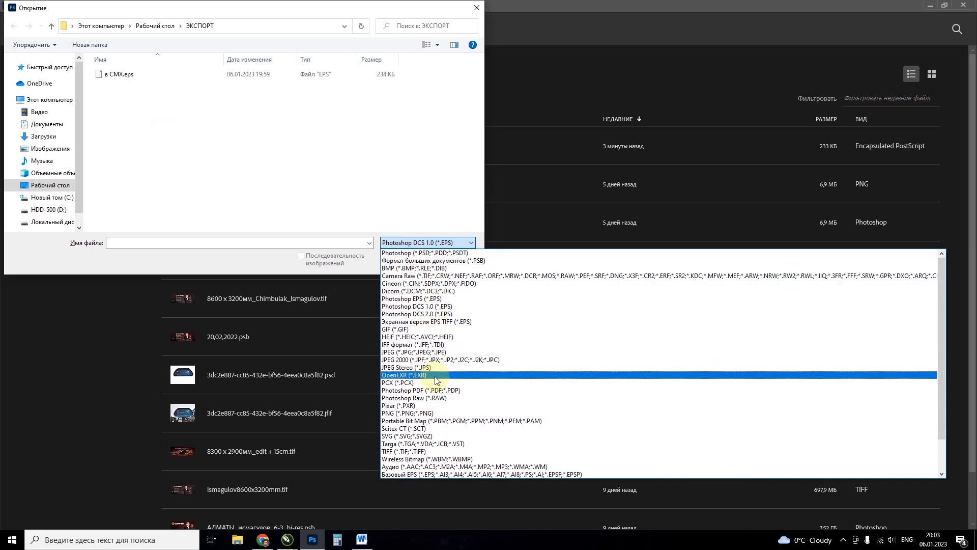
scroll(433, 382, down, 2)
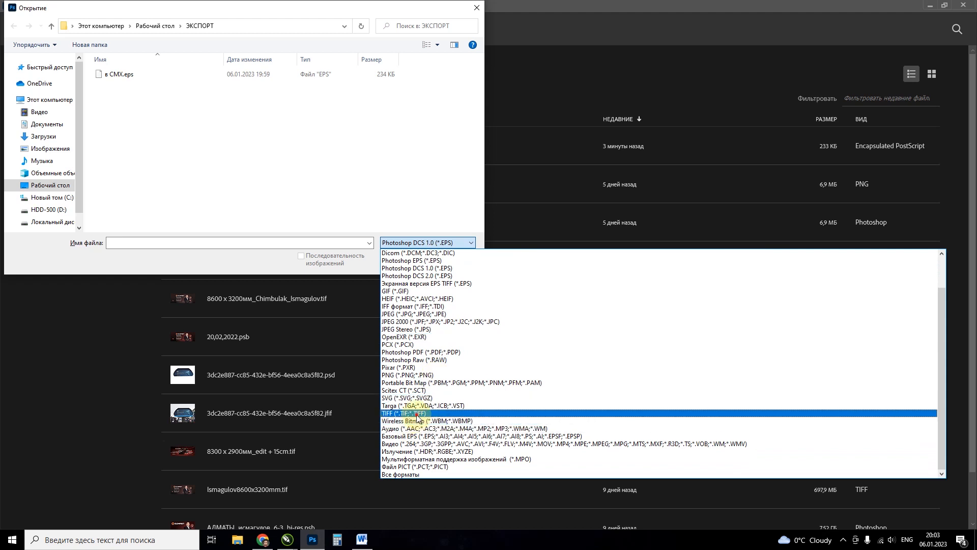
click(418, 413)
- Open the exported РАСТР.tif, keeping its embedded U.S. Web Coated (SWOP) v2 color profile
click(142, 75)
double_click(137, 75)
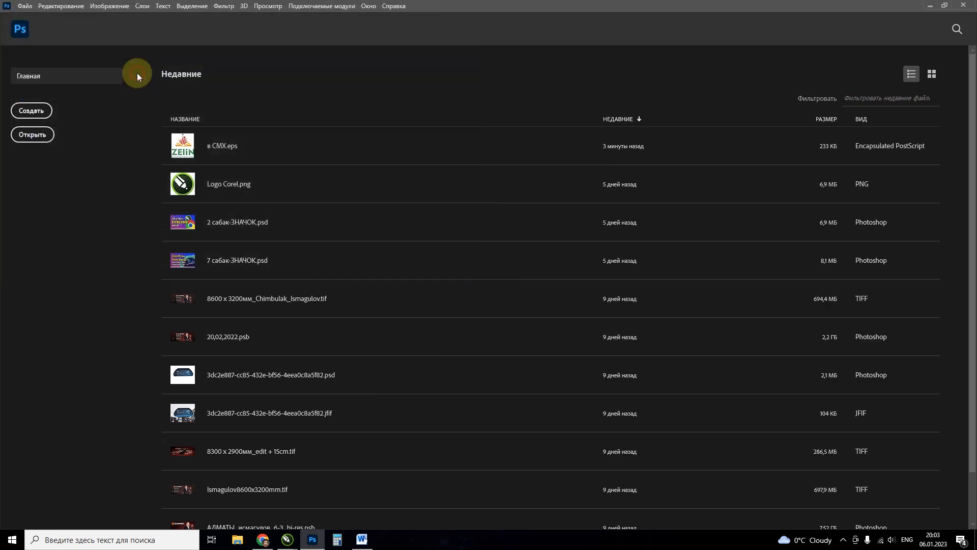
click(244, 190)
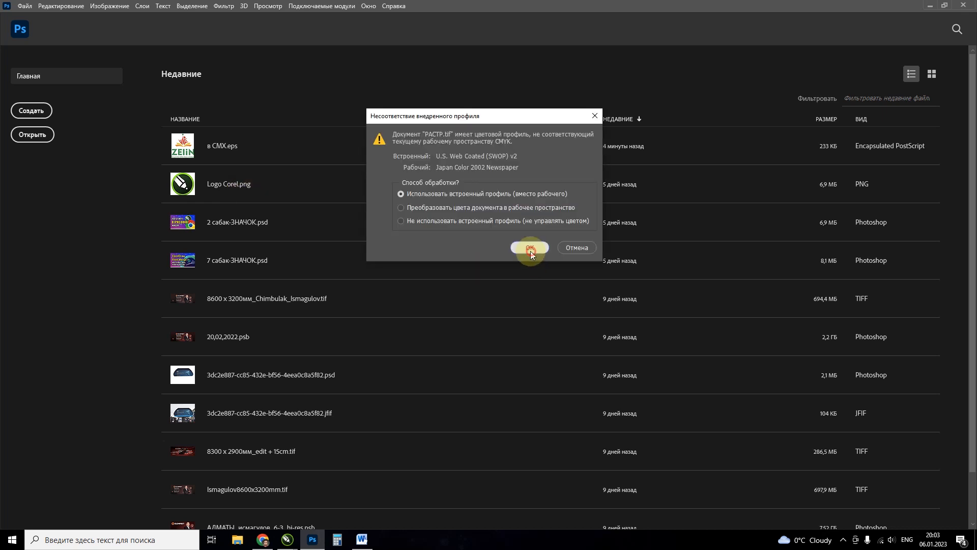
click(529, 248)
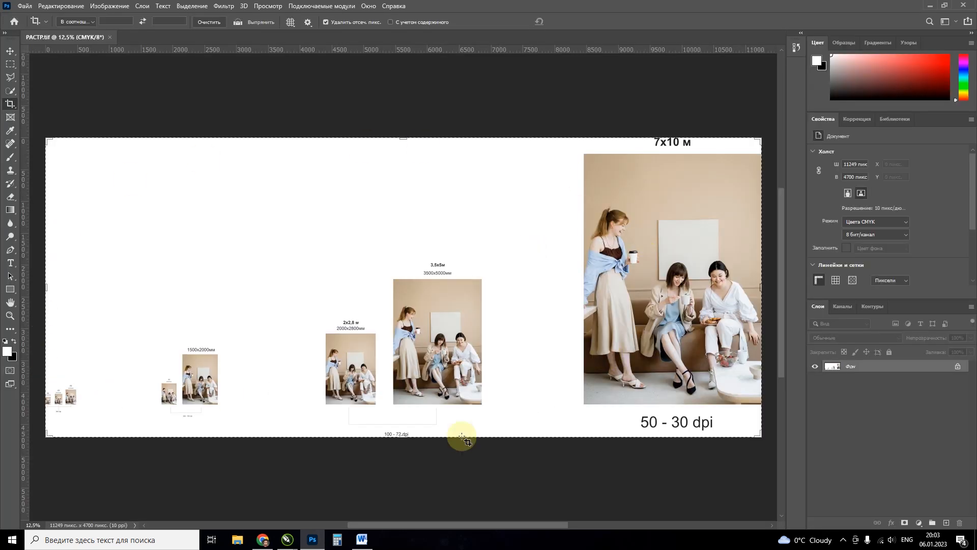
- Switch back to CorelDRAW and select the A4 photo in the 300 dpi group
key(alt+Tab)
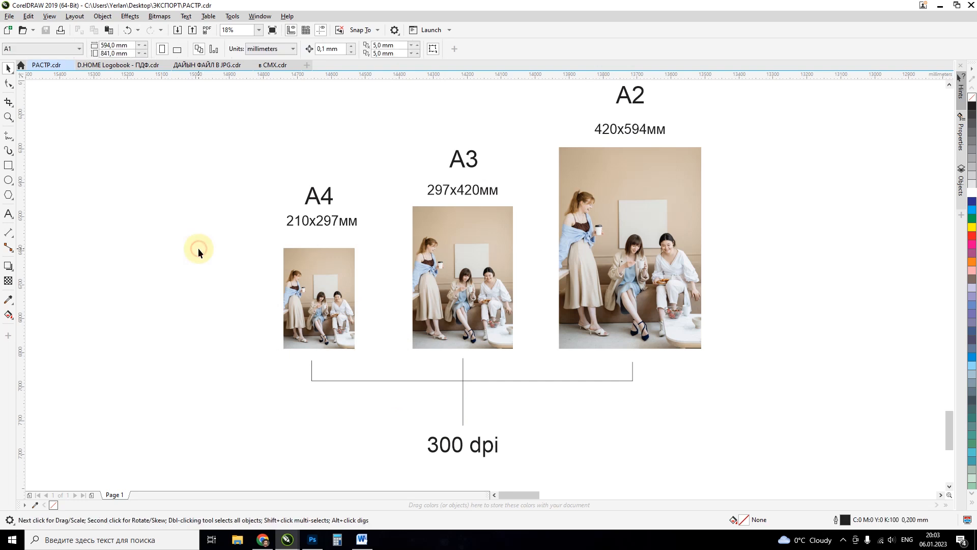
key(F4)
key(z)
drag(101, 392, 47, 441)
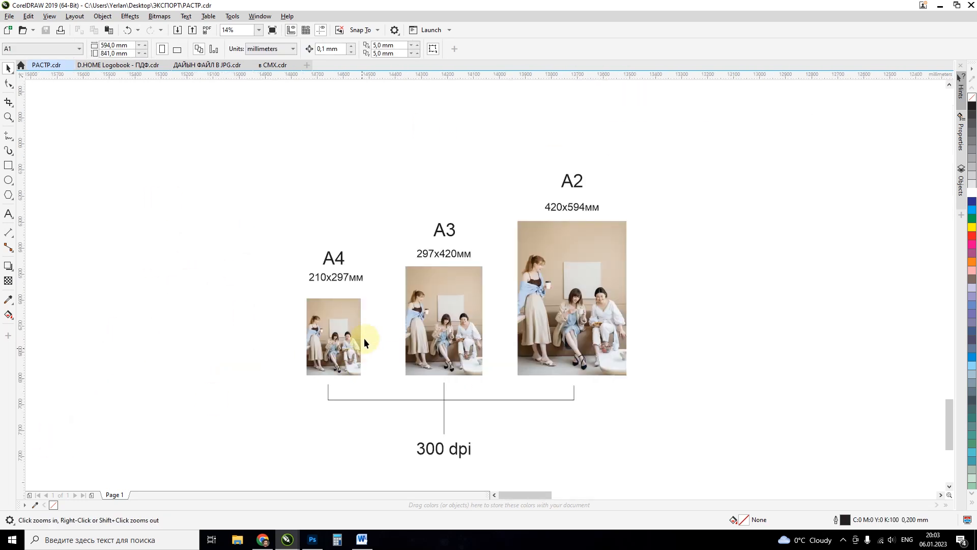
key(space)
click(338, 320)
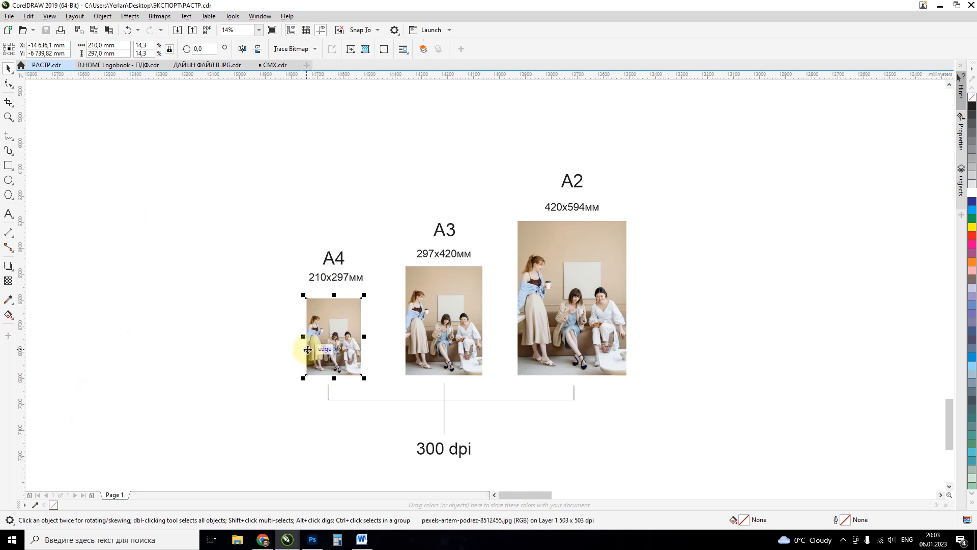
- Set up a TIFF export of only the selected A4 photo, named РАСТР2, with the compression type Uncompressed
click(9, 16)
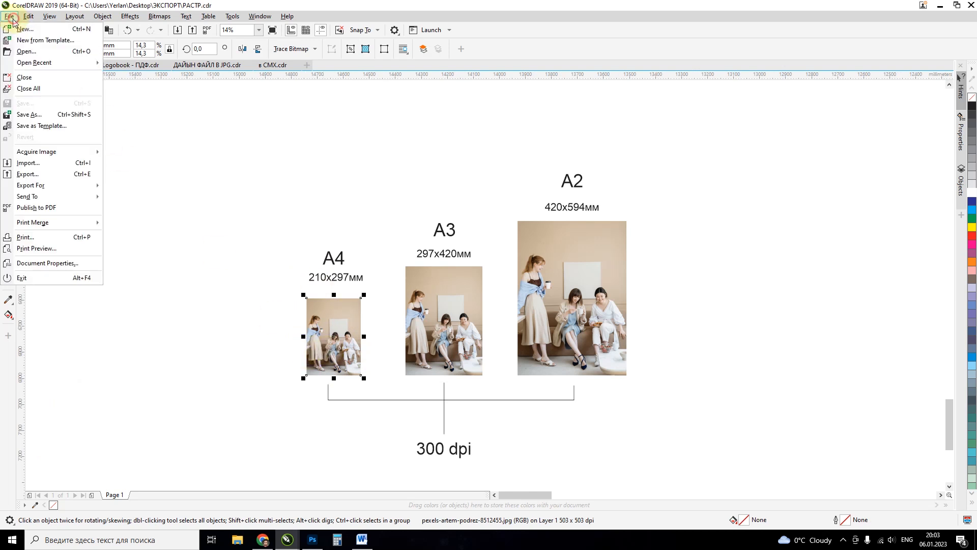
click(40, 174)
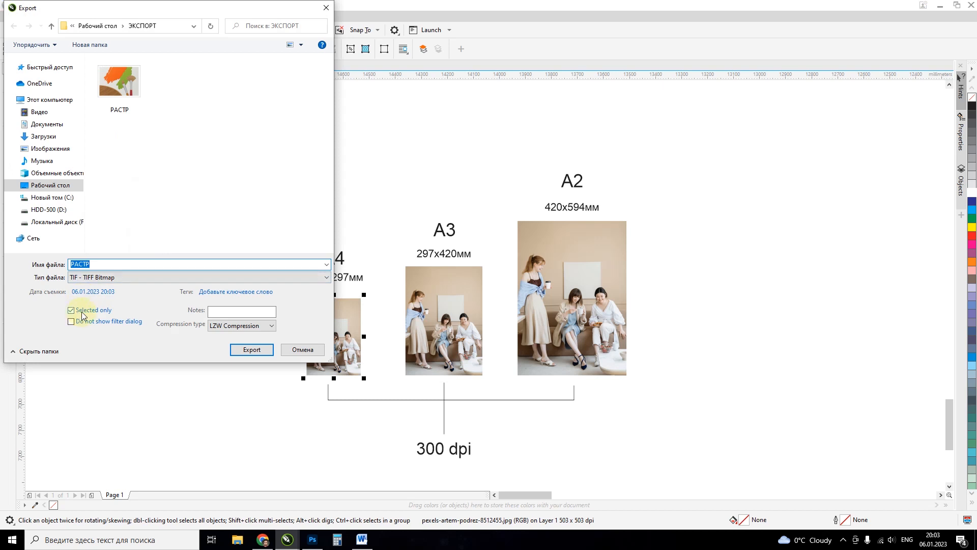
click(121, 89)
click(103, 265)
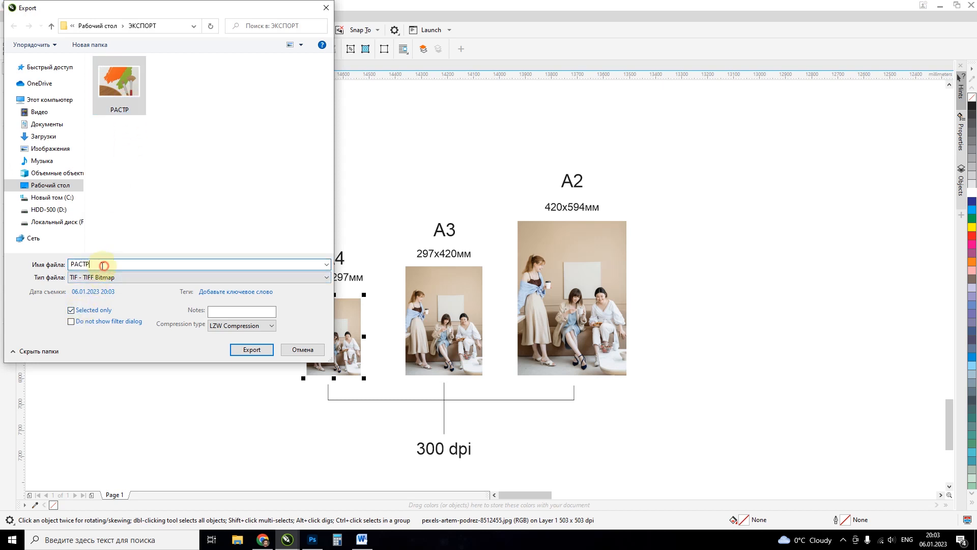
text(2)
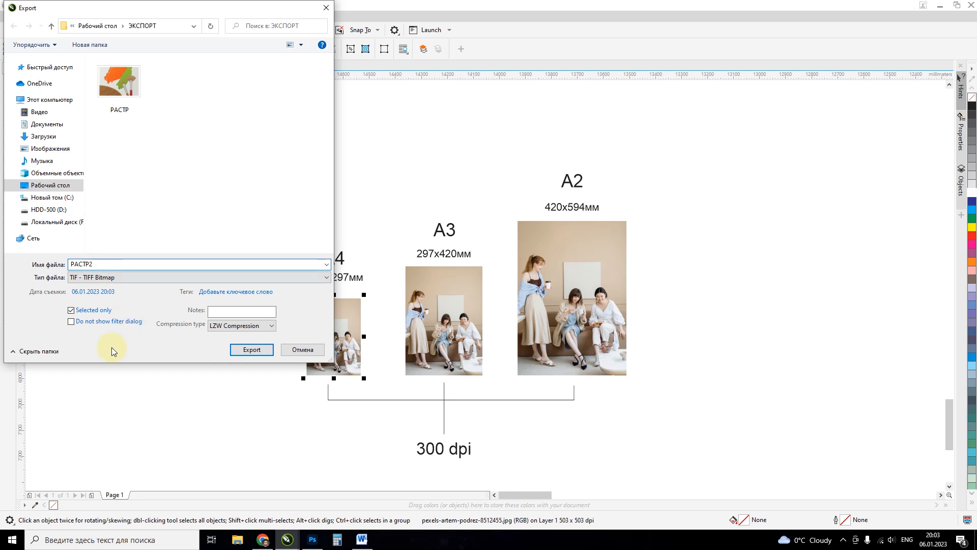
click(232, 326)
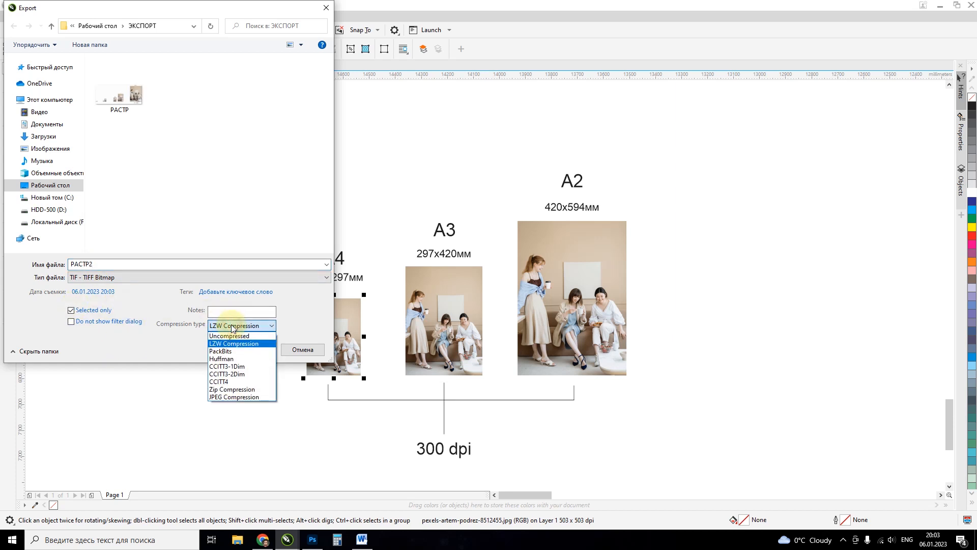
click(251, 336)
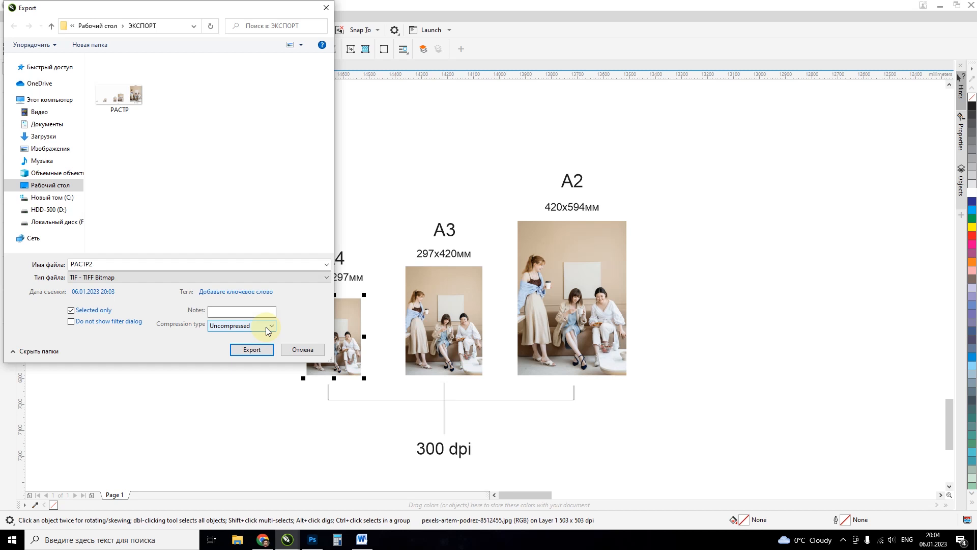
- Set the TIFF compression type to LZW Compression and proceed to the bitmap conversion settings
click(266, 327)
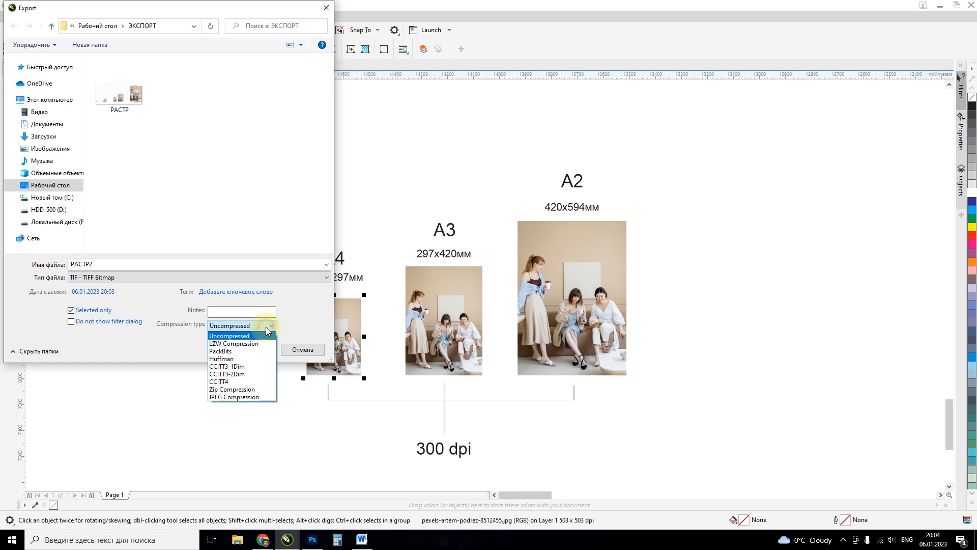
click(263, 344)
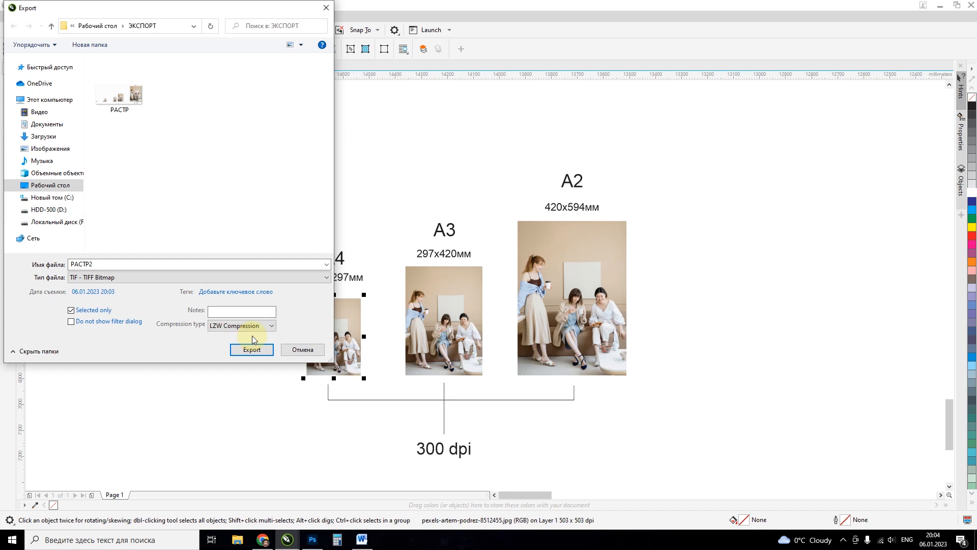
click(254, 350)
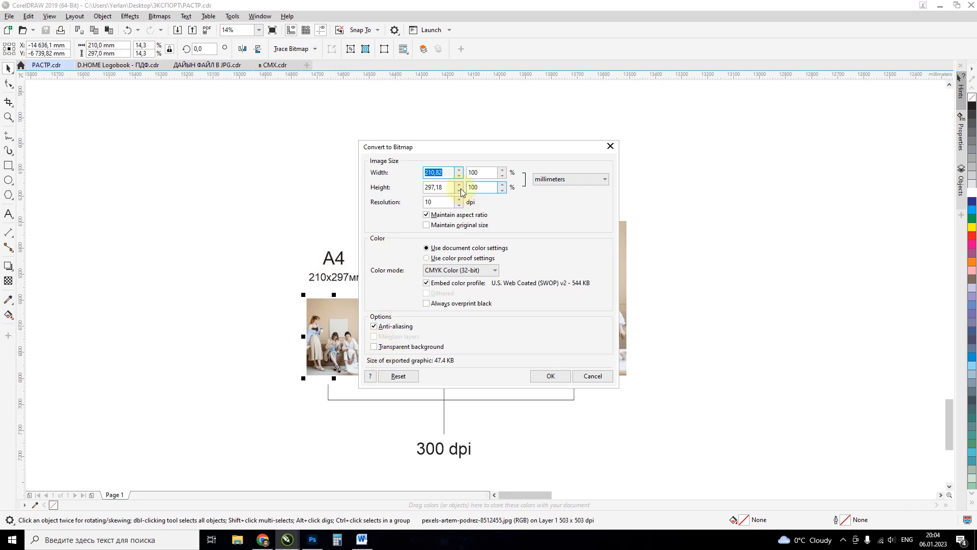
- Check the exported photo's width and height, and set its resolution to 300 dpi
click(447, 173)
double_click(447, 173)
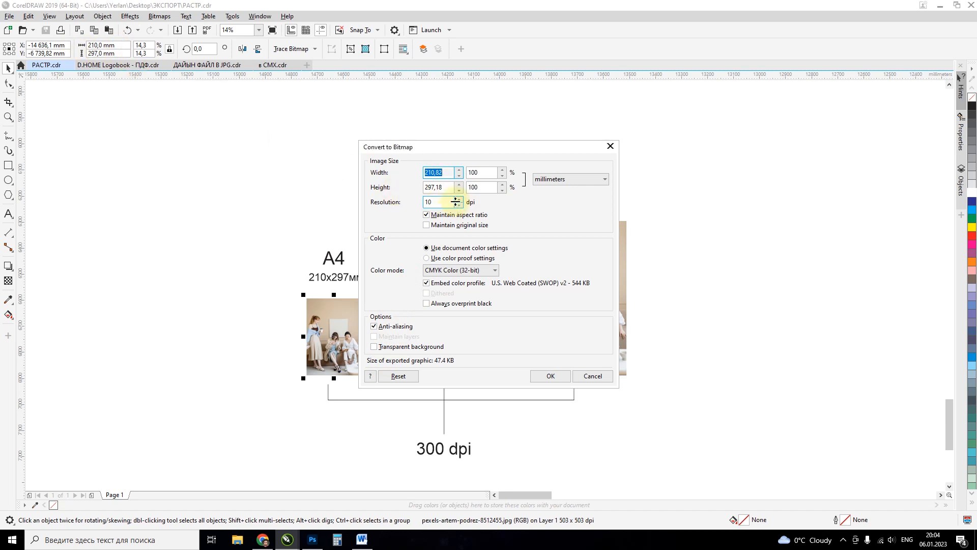
double_click(428, 189)
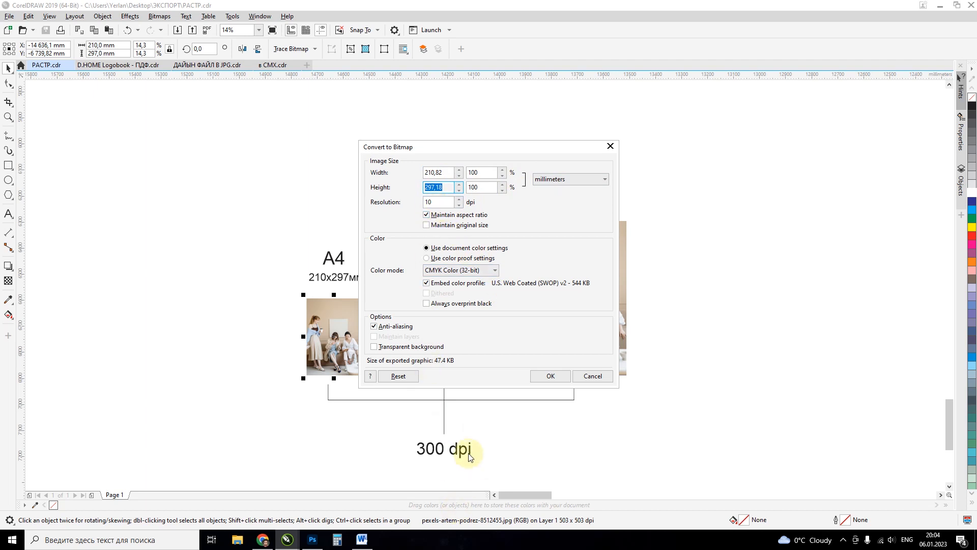
double_click(435, 202)
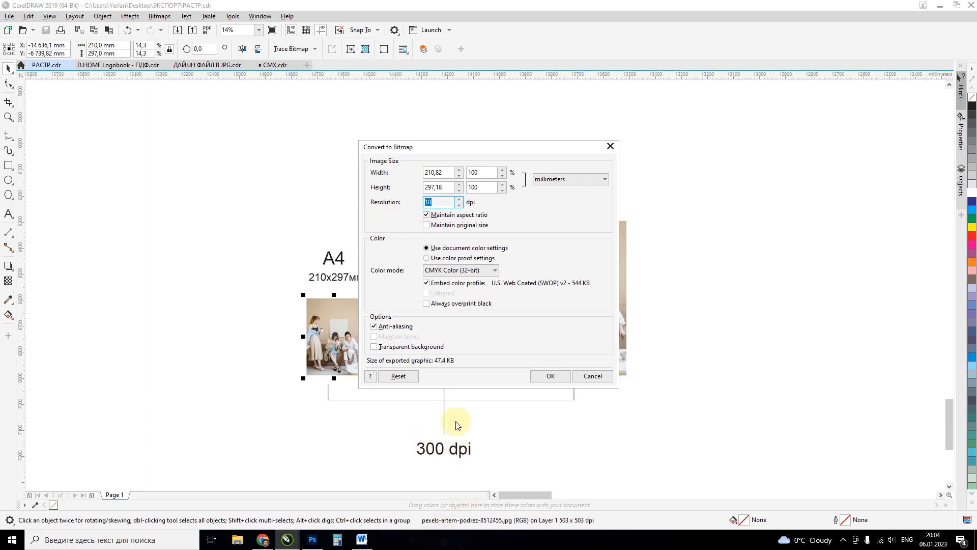
text(300)
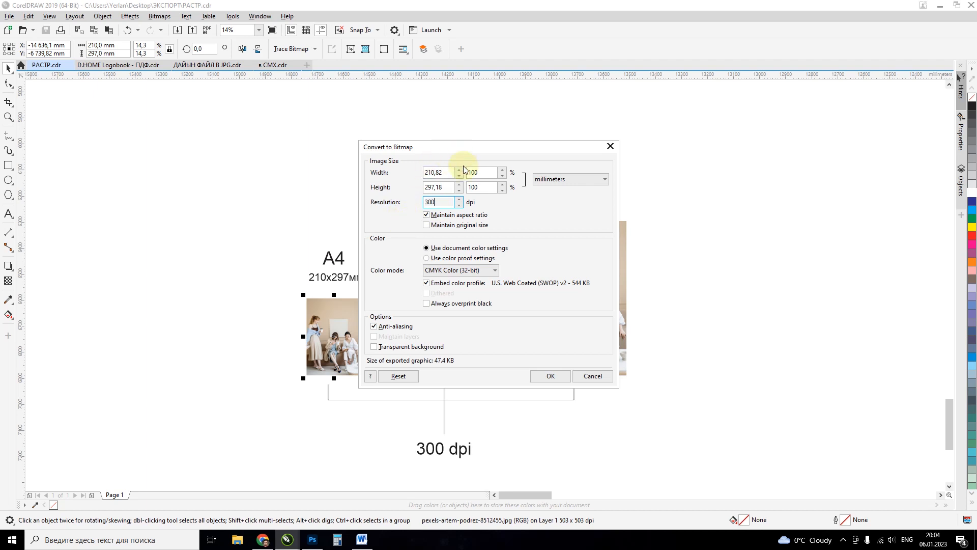
- Review the available color modes, keep CMYK Color (32-bit), and finish exporting the A4 photo
click(455, 270)
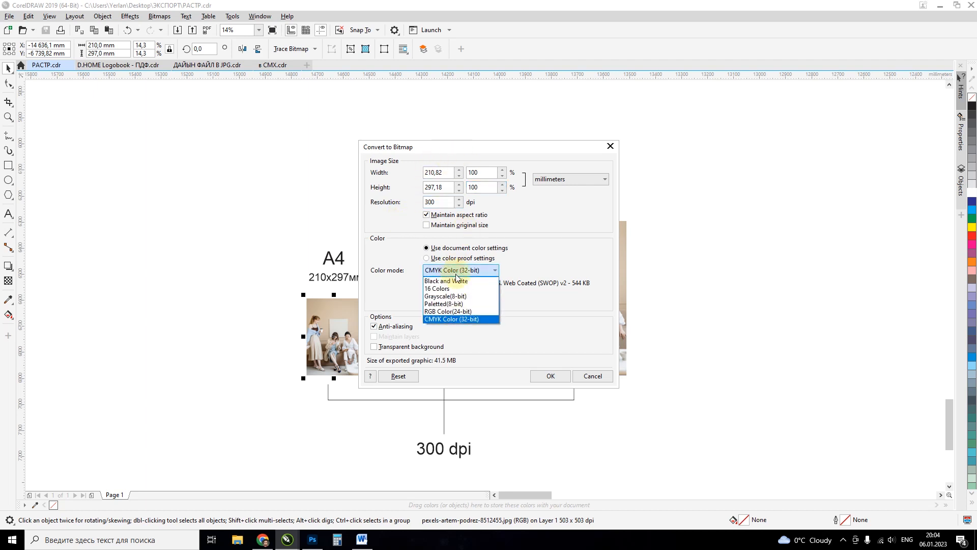
click(464, 273)
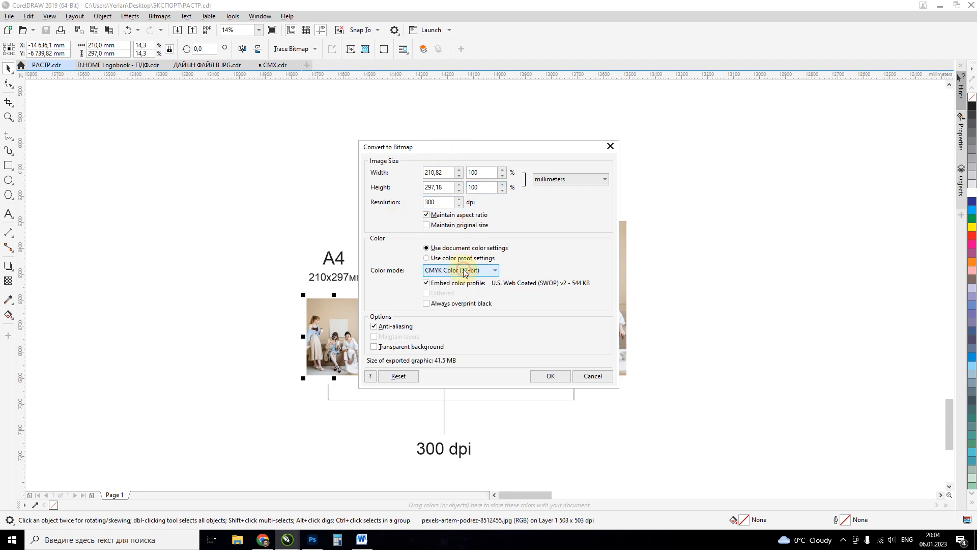
click(464, 273)
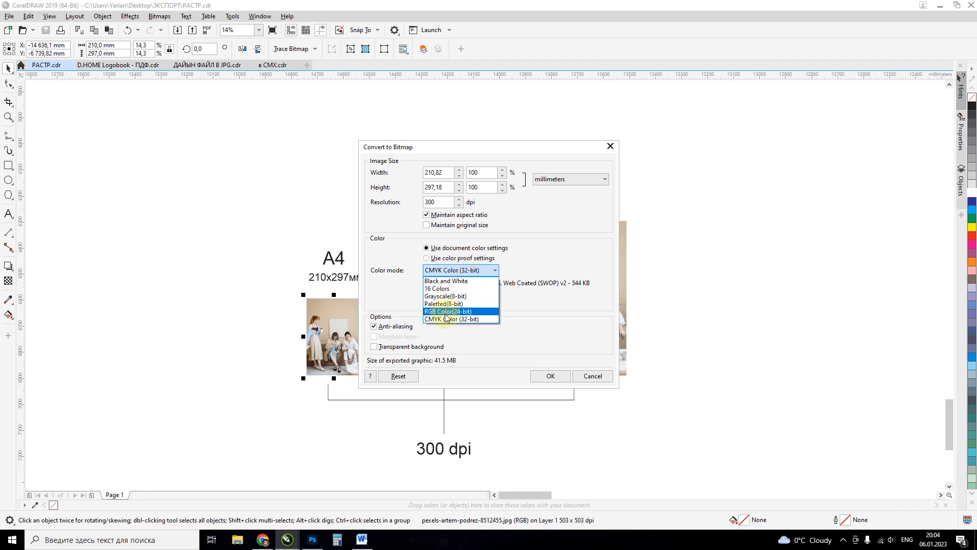
click(459, 273)
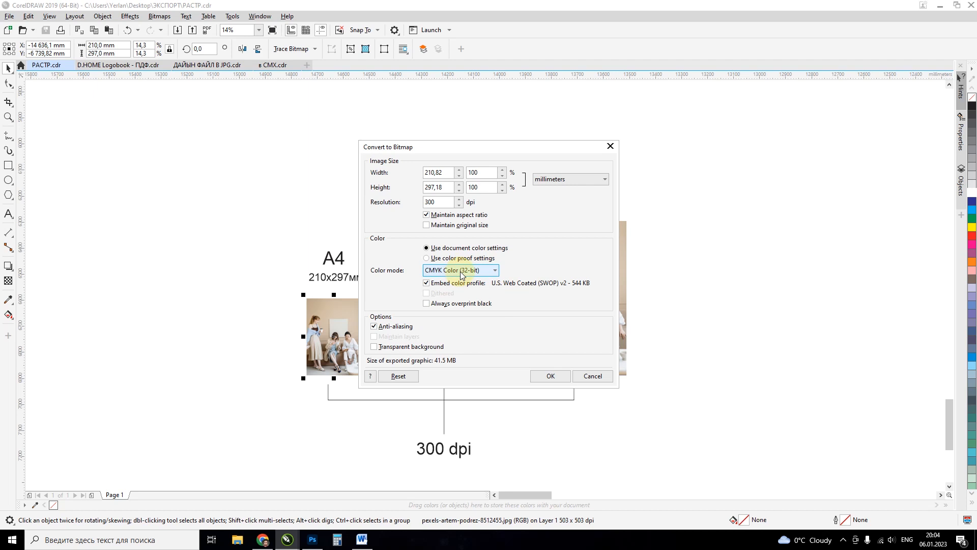
click(462, 274)
click(462, 274)
click(462, 274)
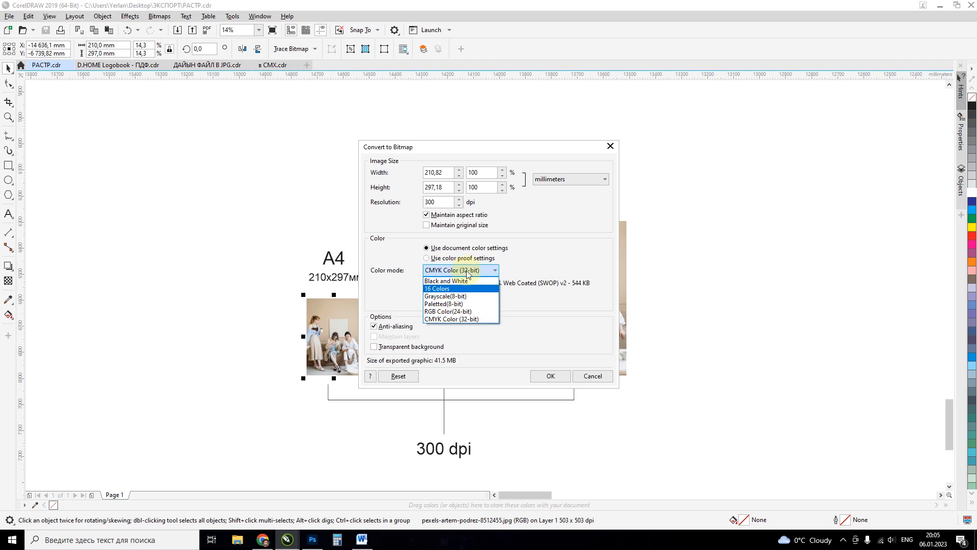
click(468, 268)
click(469, 269)
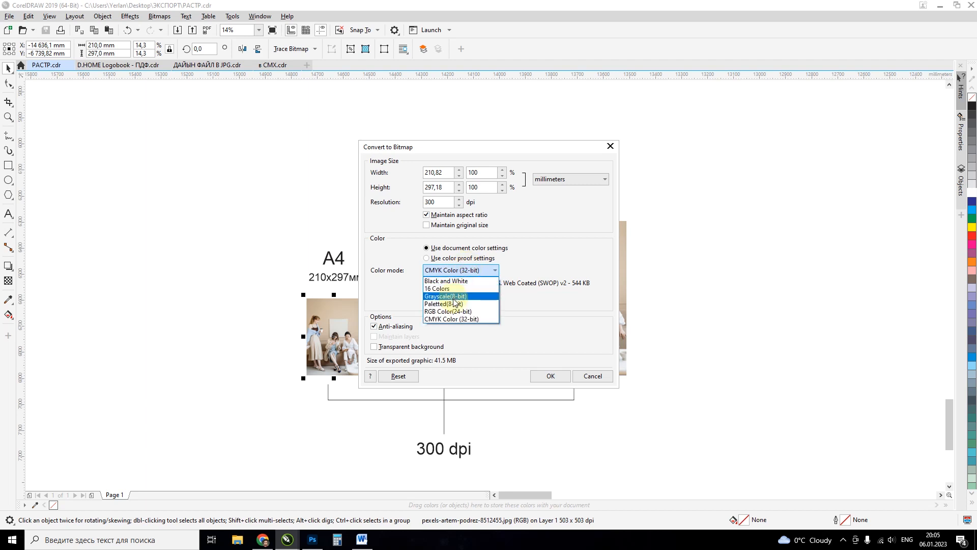
click(477, 272)
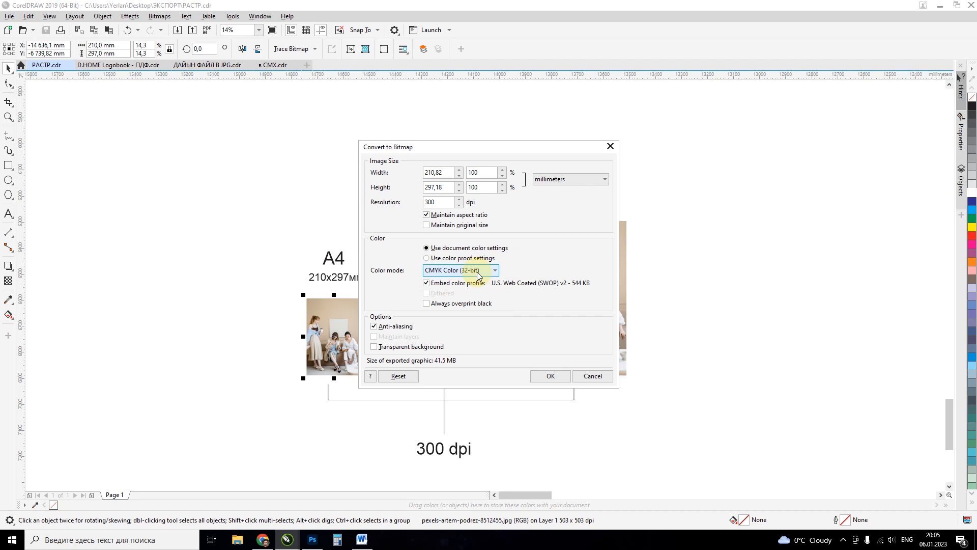
click(550, 375)
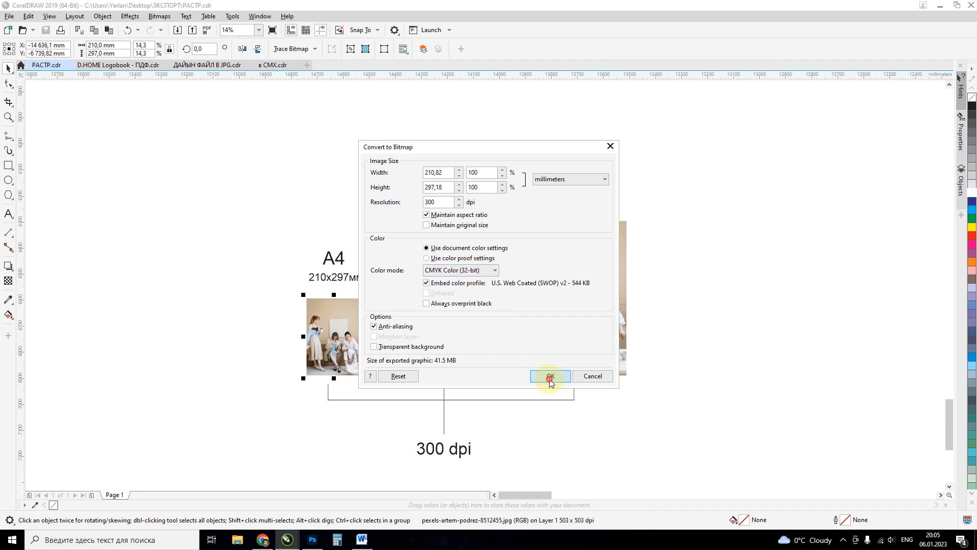
- Switch to Photoshop and replace the open РАСТР.tif with the exported РАСТР2.tif, keeping its embedded color profile
click(313, 539)
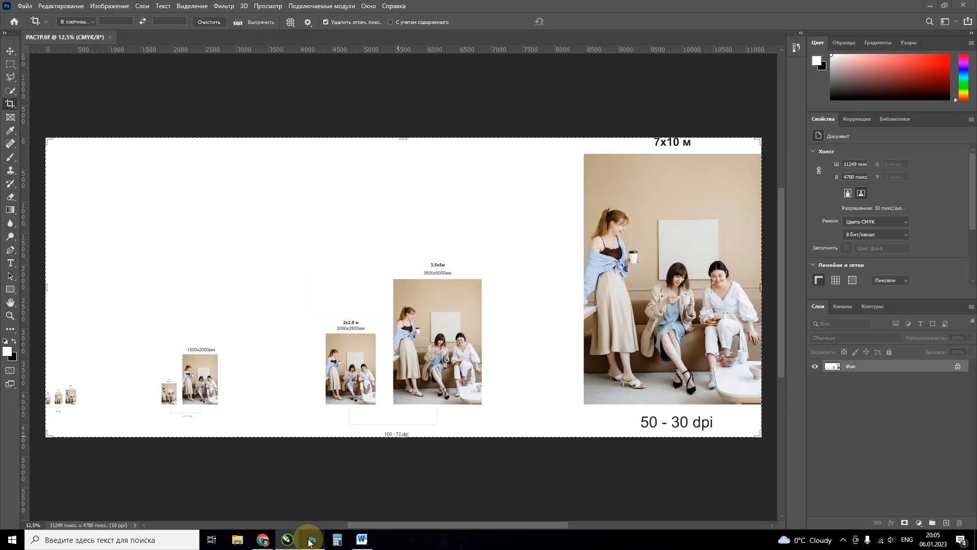
click(110, 38)
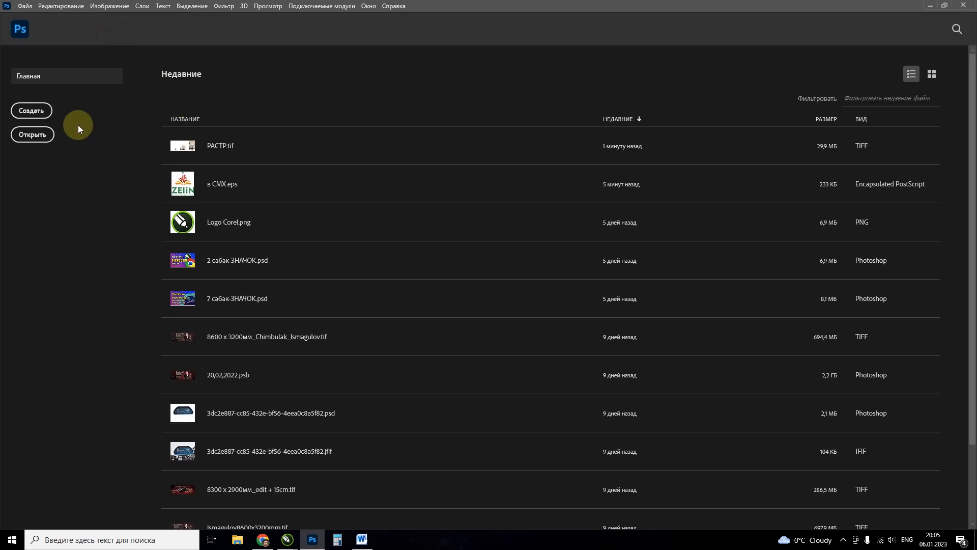
click(44, 136)
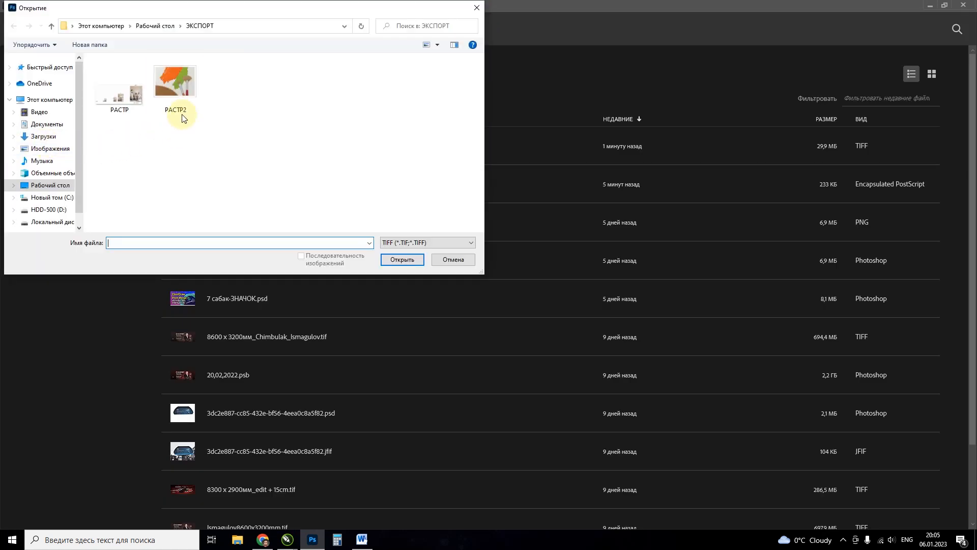
click(181, 90)
double_click(181, 90)
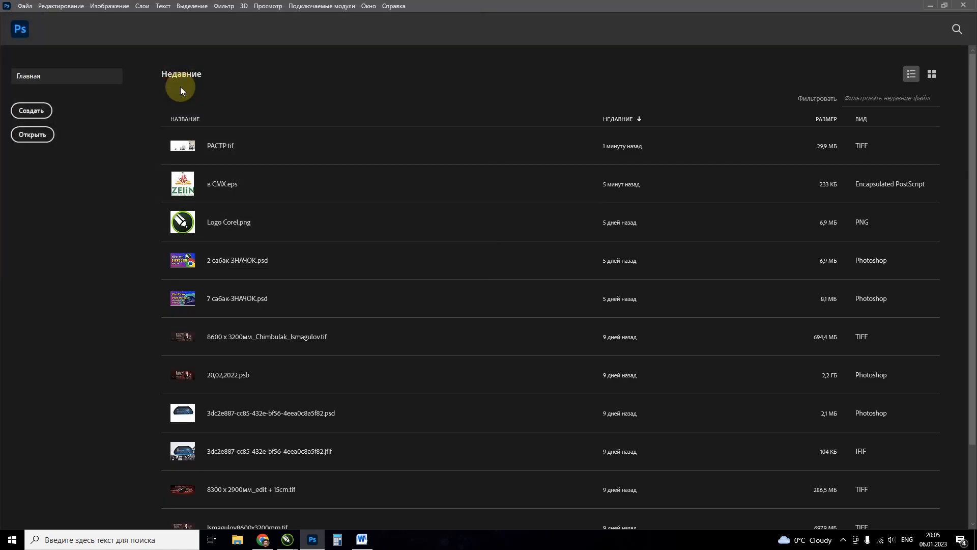
click(520, 248)
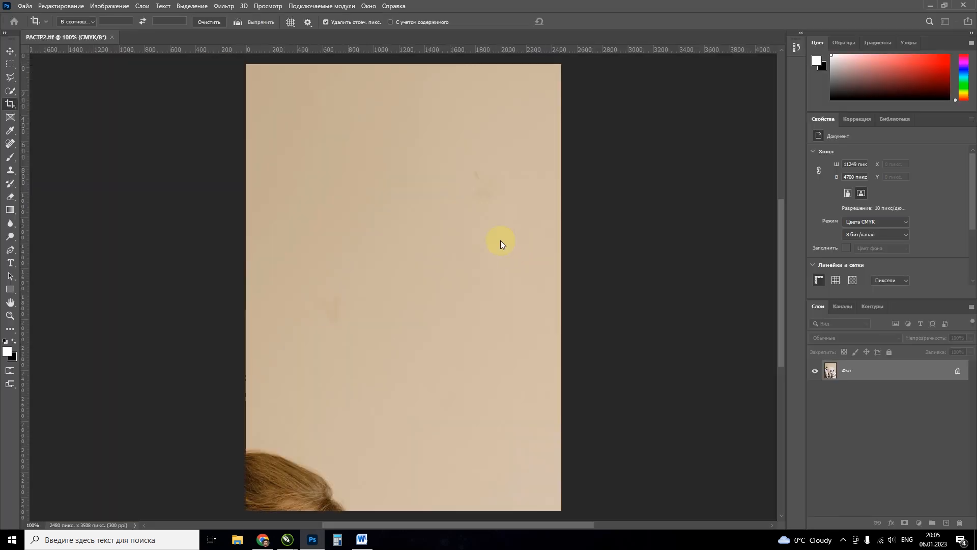
- Float the РАСТР2.tif document window and open its image size settings
click(12, 66)
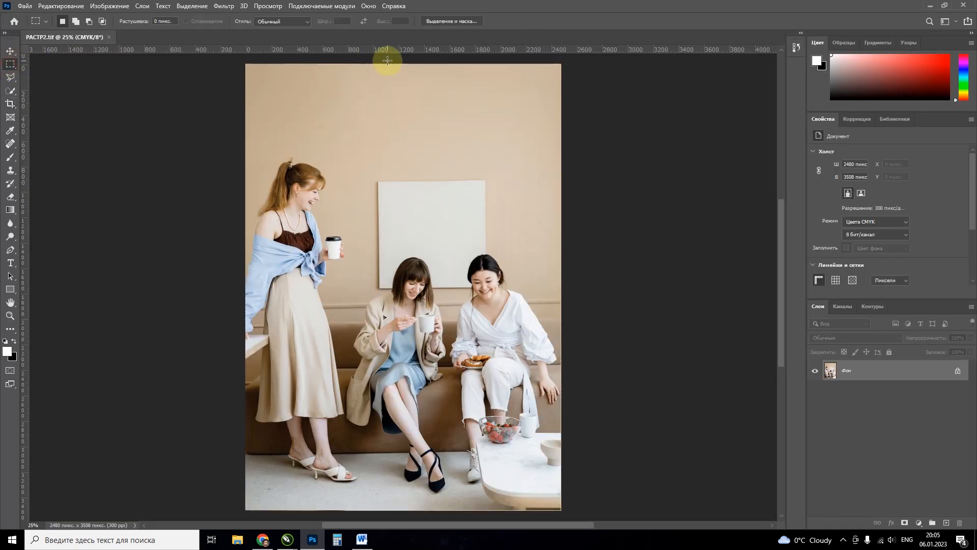
mouse_move(387, 38)
mouse_down()
mouse_move(361, 67)
mouse_move(261, 60)
mouse_move(398, 51)
mouse_up()
right_click(395, 48)
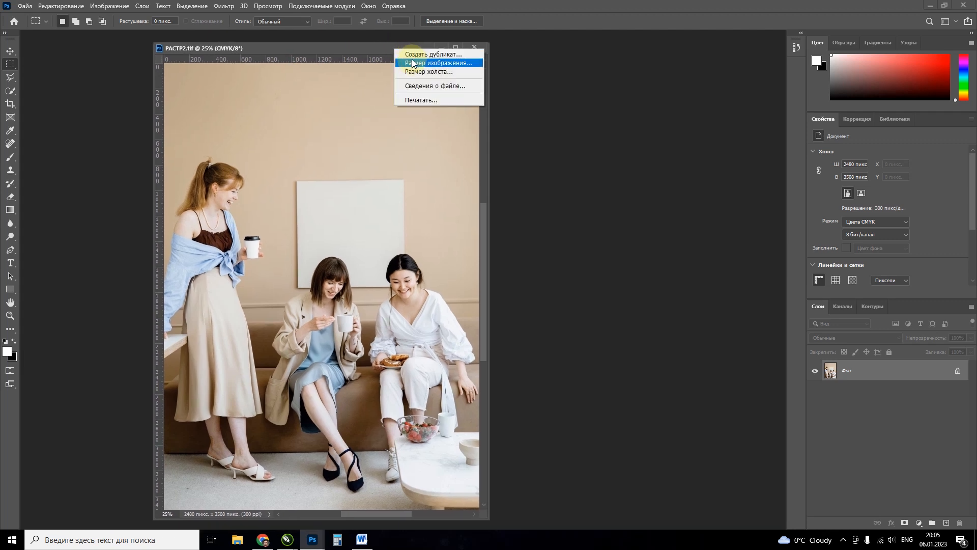
click(414, 62)
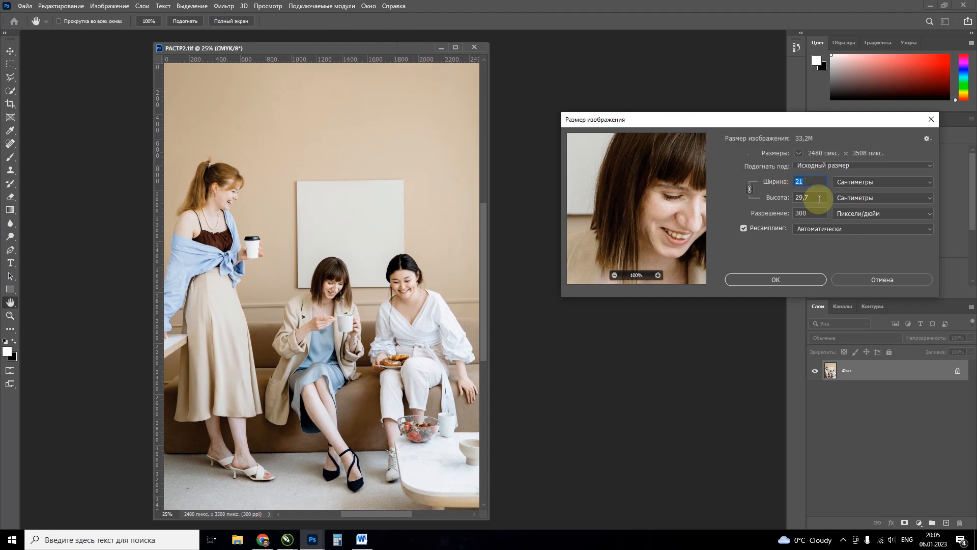
- Display the image dimensions in millimetres and check the width and resolution against the A4 export
click(863, 182)
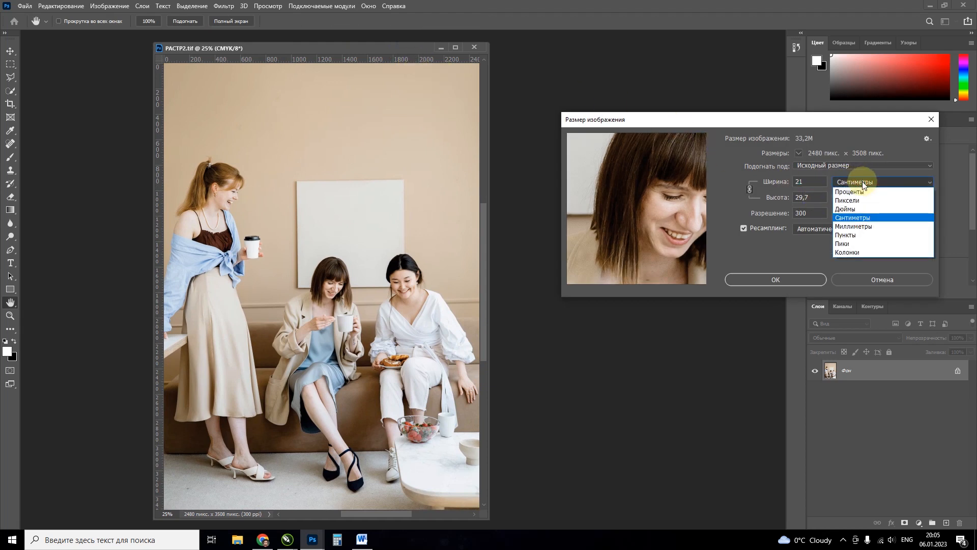
click(851, 228)
double_click(804, 182)
click(814, 216)
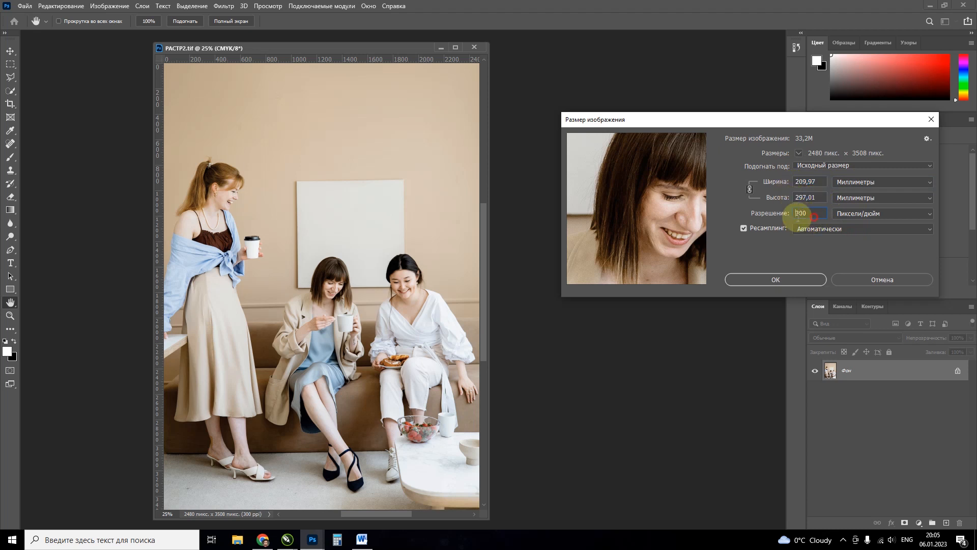
- View the resolution in pixels per centimetre, return it to pixels per inch, and accept the image size settings
click(867, 213)
click(867, 213)
click(867, 213)
click(866, 229)
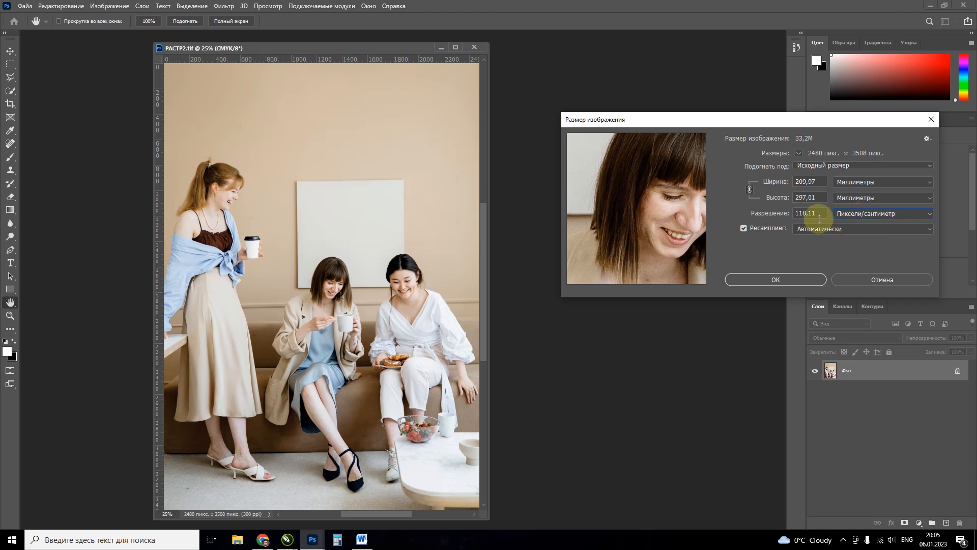
click(861, 213)
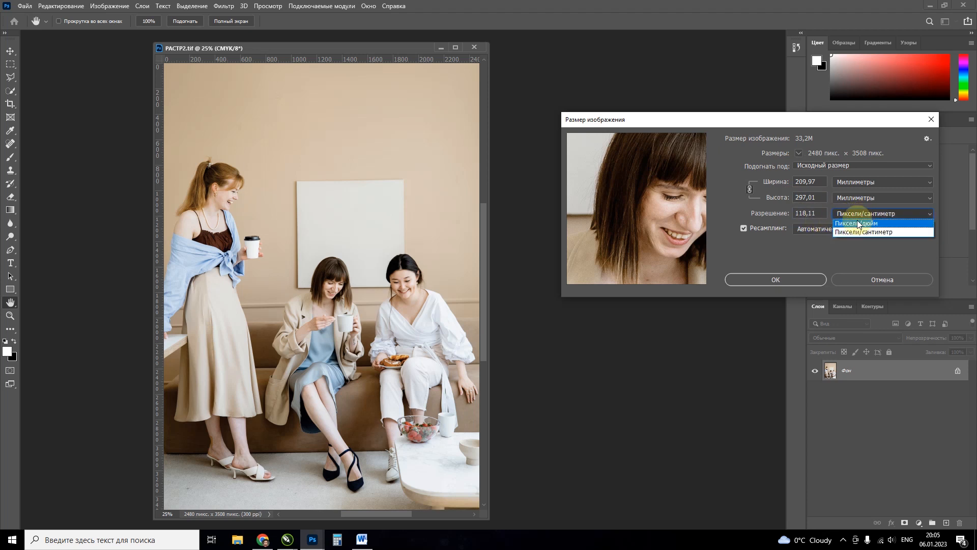
click(858, 223)
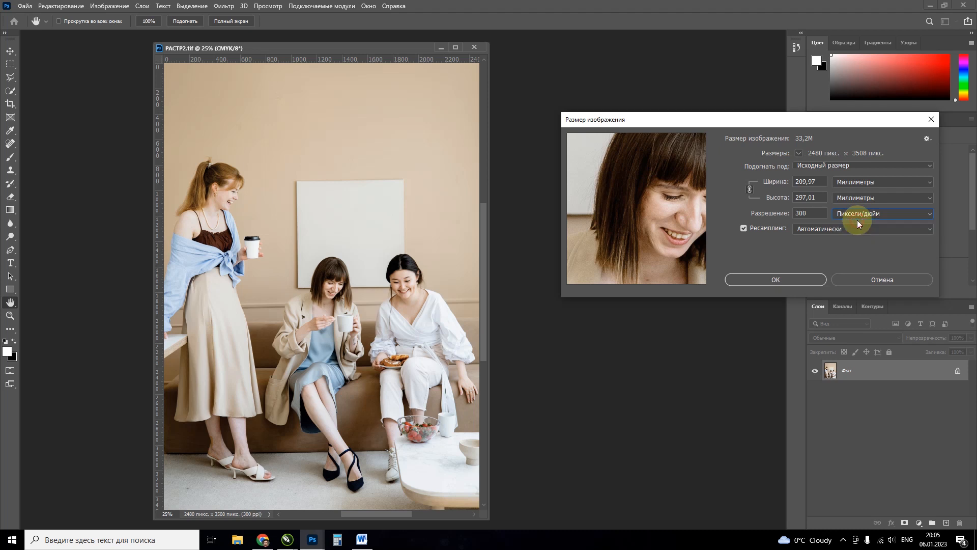
click(770, 282)
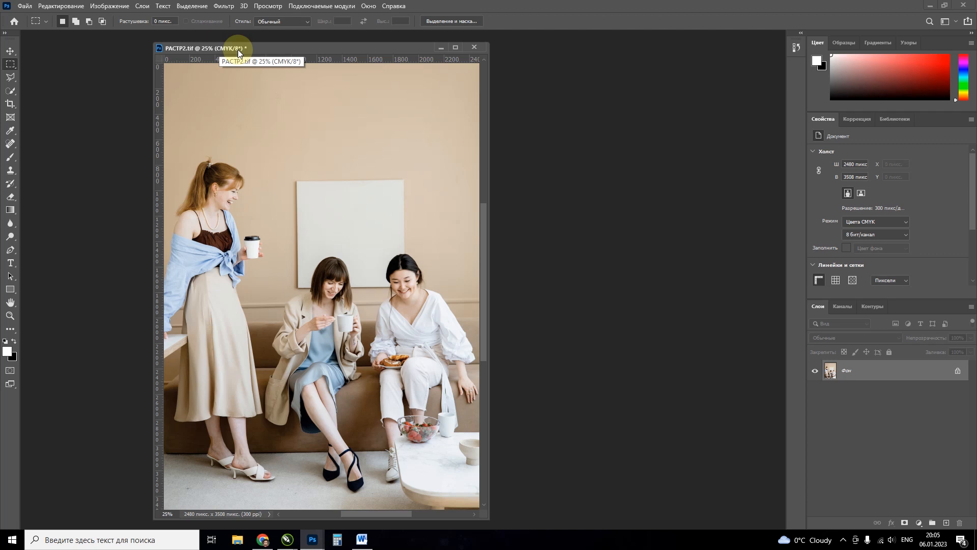
- Close РАСТР2.tif without saving the changes
click(106, 6)
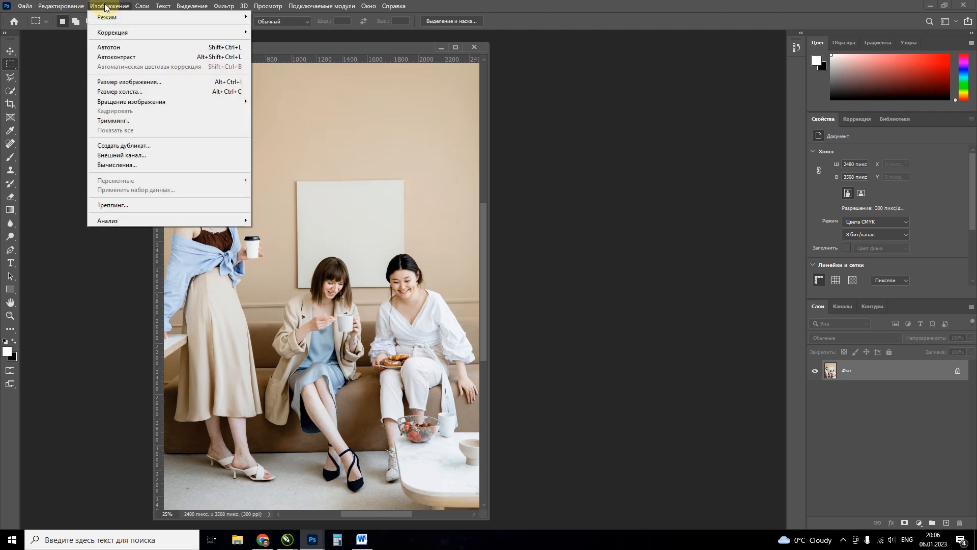
click(474, 48)
click(526, 204)
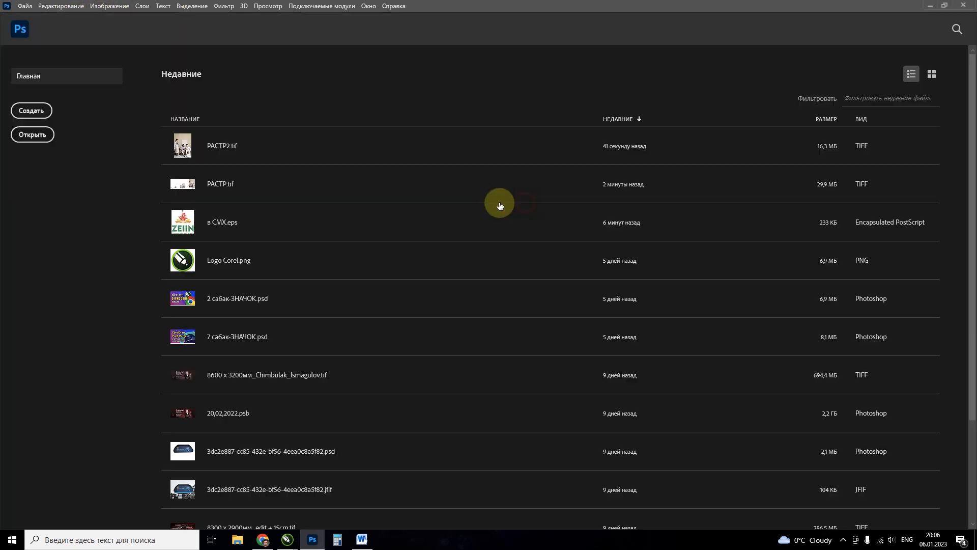
- Switch back to CorelDRAW and examine the A4, A3 and A2 photos in the 300 dpi group, selecting them individually
mouse_move(285, 536)
click(148, 504)
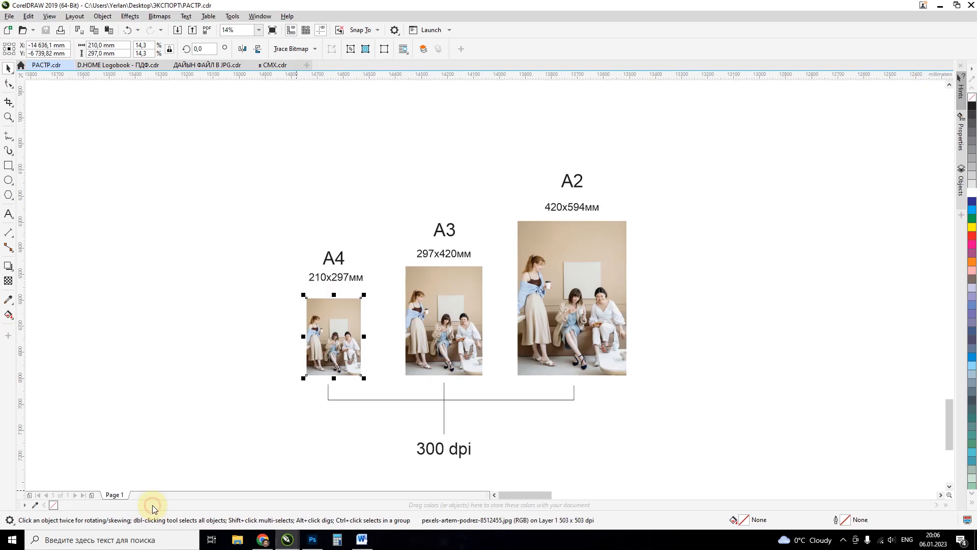
click(427, 310)
click(732, 235)
click(609, 261)
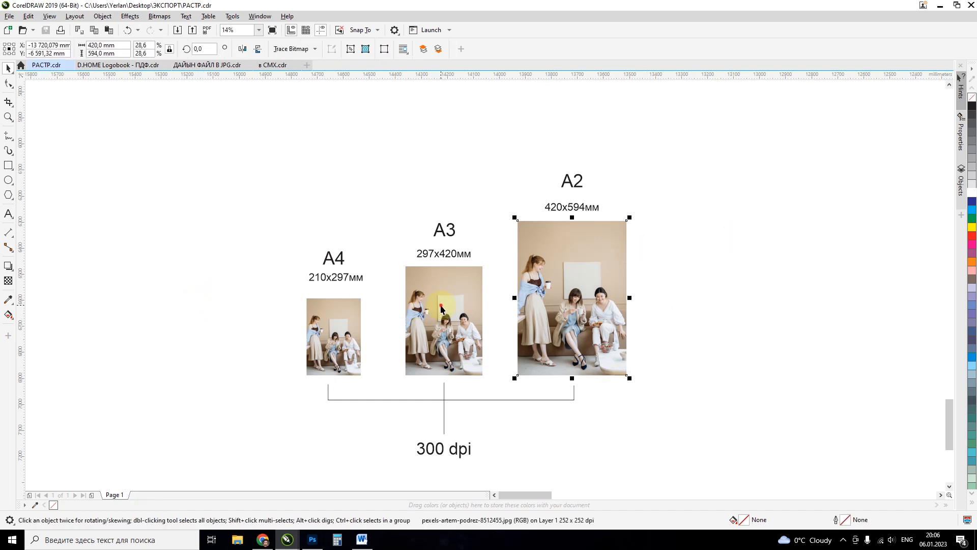
click(649, 256)
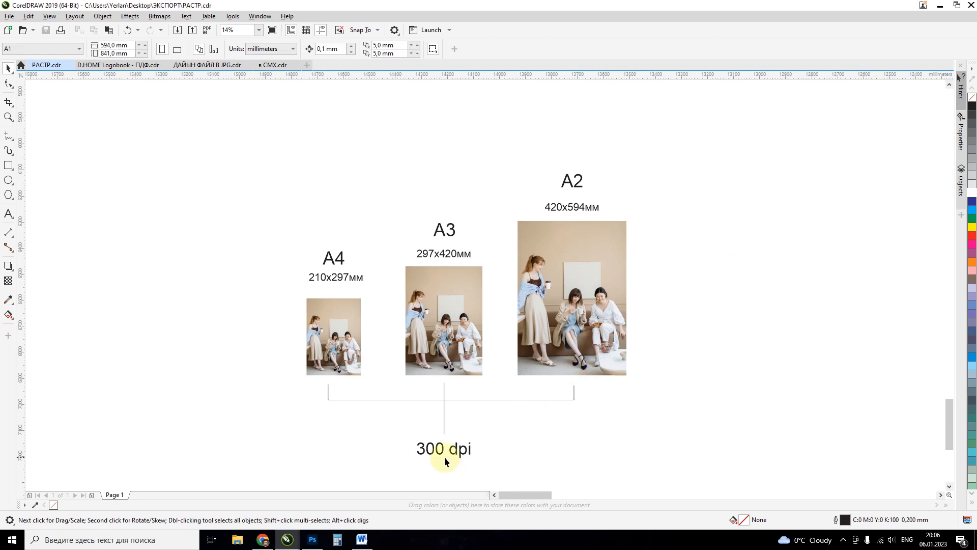
click(326, 318)
click(629, 255)
click(606, 256)
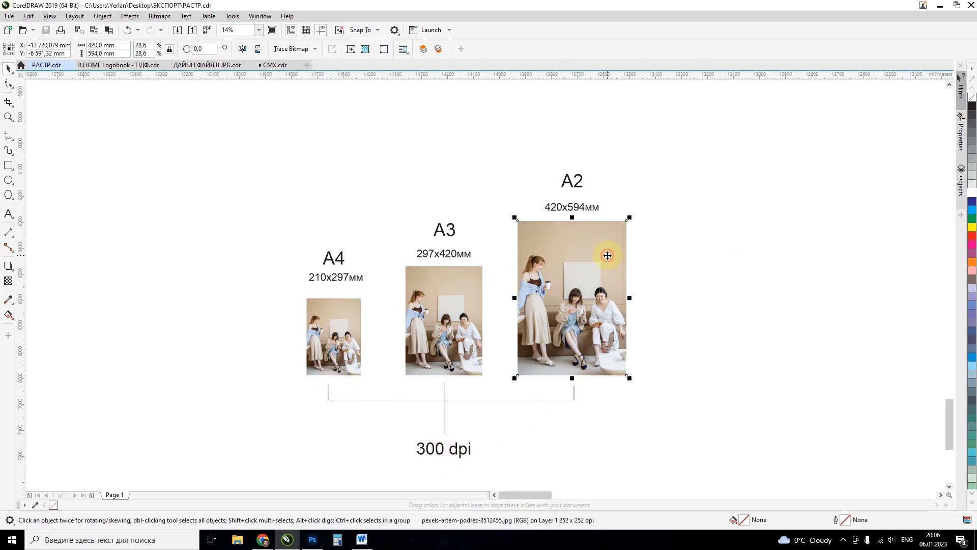
- Check the A3 and A4 photos, try scaling the A4 photo down slightly, and check the 300 dpi label
click(462, 291)
click(392, 295)
click(348, 317)
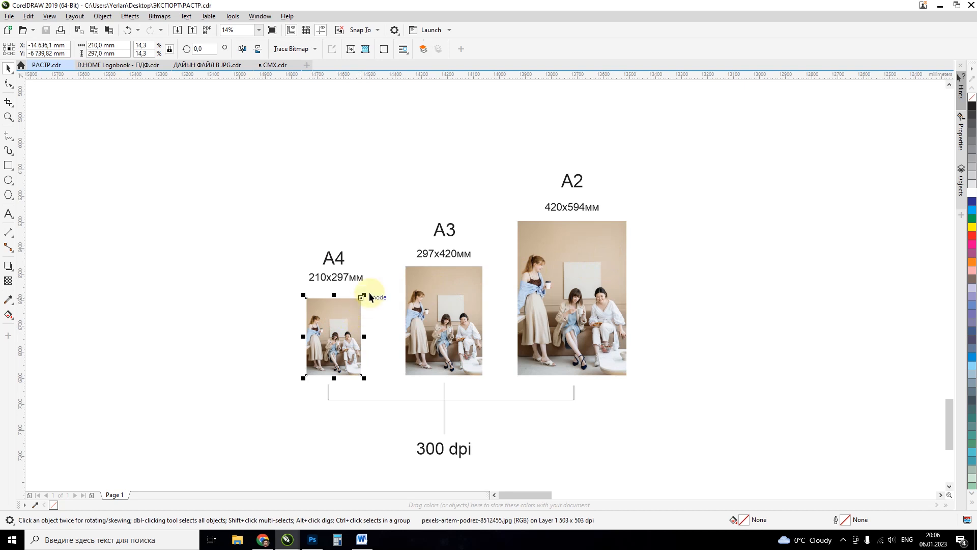
mouse_move(366, 294)
mouse_down()
mouse_move(395, 264)
mouse_move(384, 299)
mouse_up()
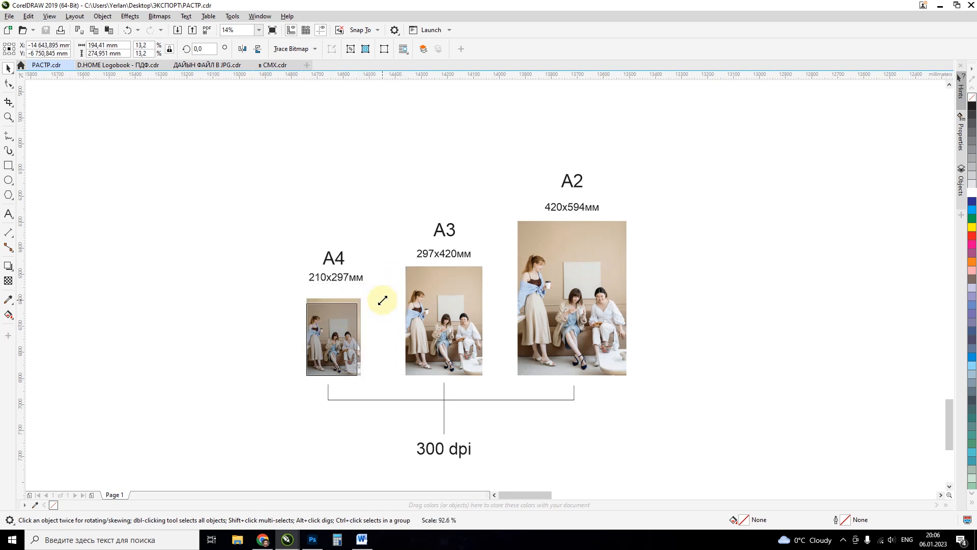
click(467, 451)
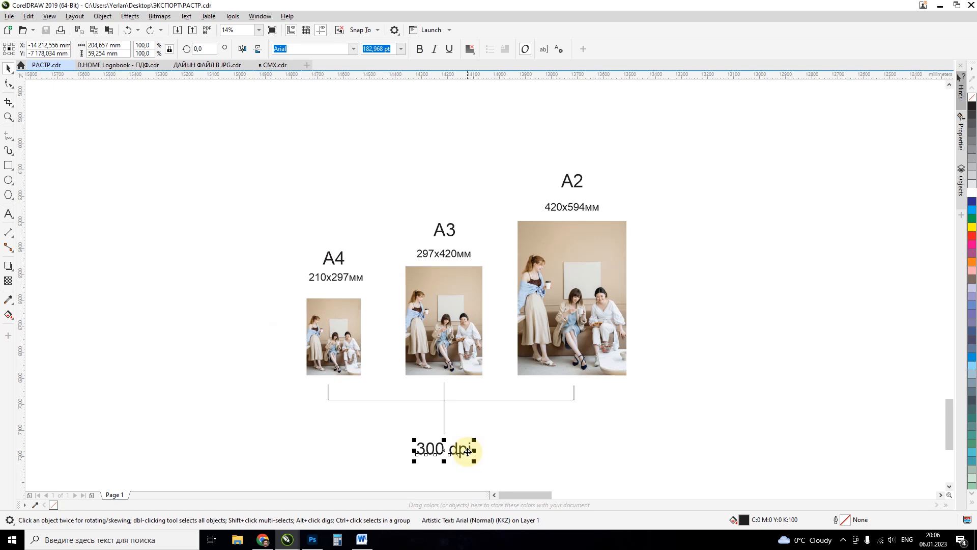
- Try exporting the A2 photo as a TIFF replacing РАСТР.tif at 150 dpi, and cancel the bitmap conversion
click(614, 267)
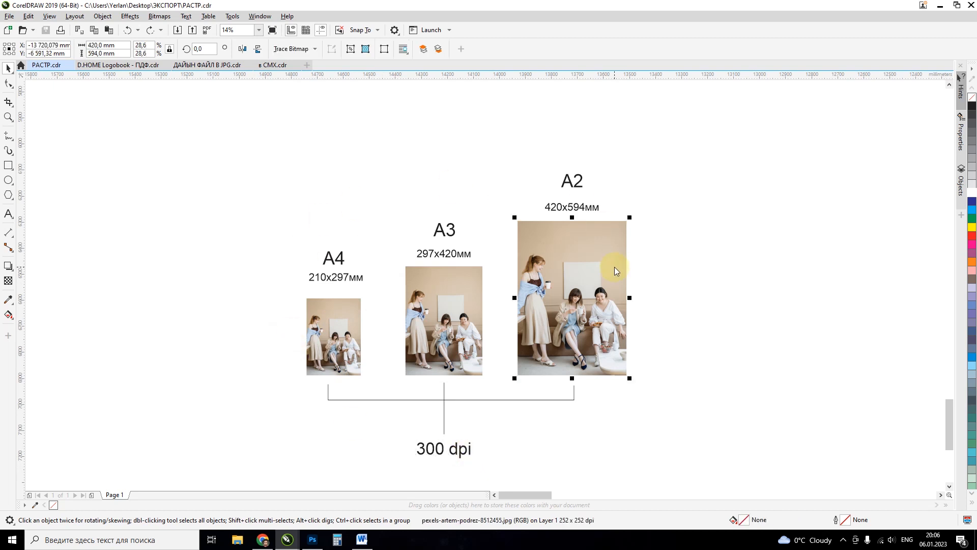
key(ctrl+e)
click(242, 352)
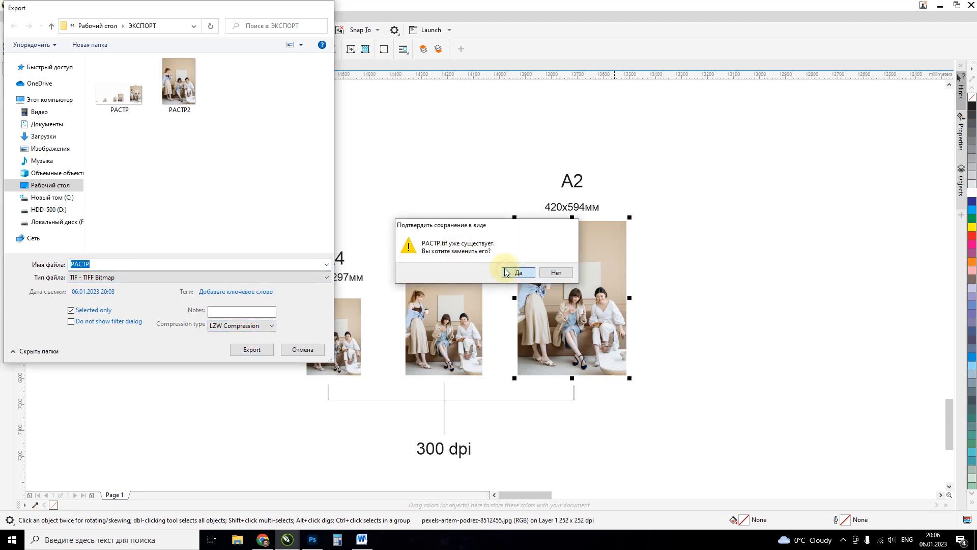
click(516, 272)
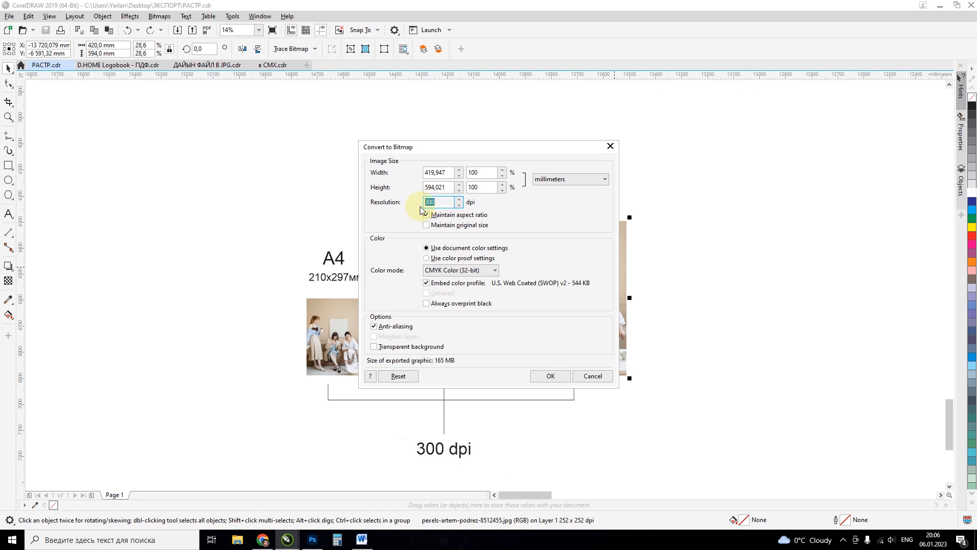
text(150)
drag(435, 202, 395, 206)
drag(432, 202, 387, 206)
text(30)
click(593, 375)
click(681, 292)
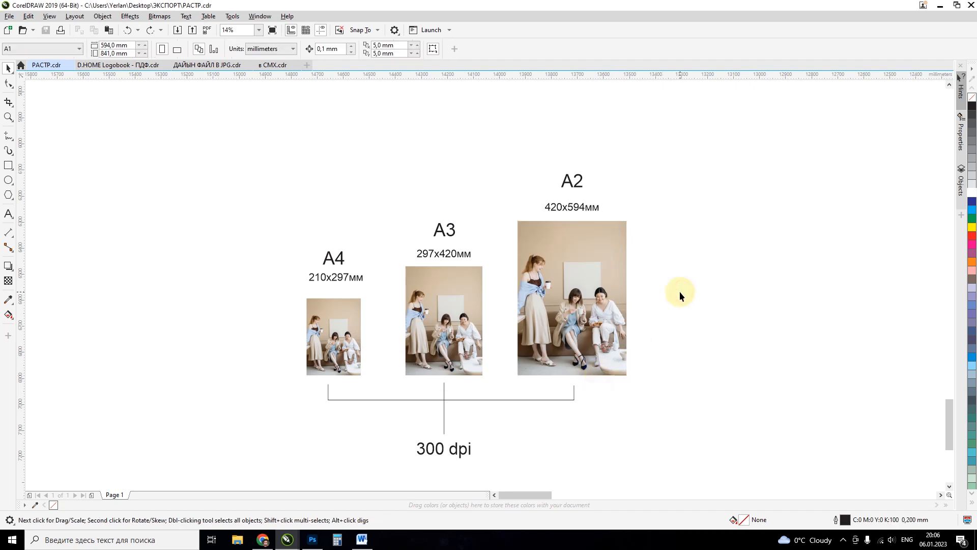
- Examine the A4, A3 and A2 photos together with the 300 dpi label beneath them
click(615, 298)
key(F4)
key(z)
drag(169, 346, 48, 466)
drag(297, 296, 515, 409)
key(space)
click(778, 264)
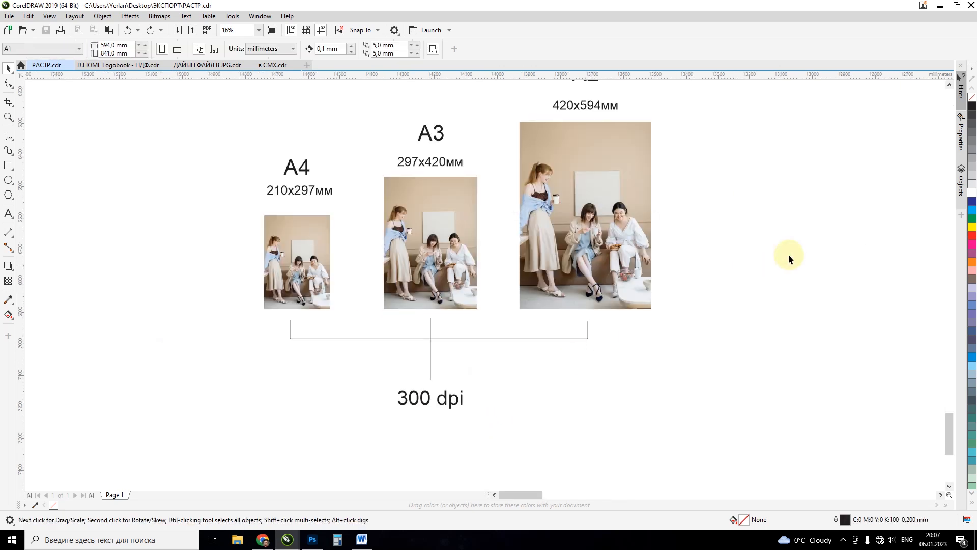
click(950, 85)
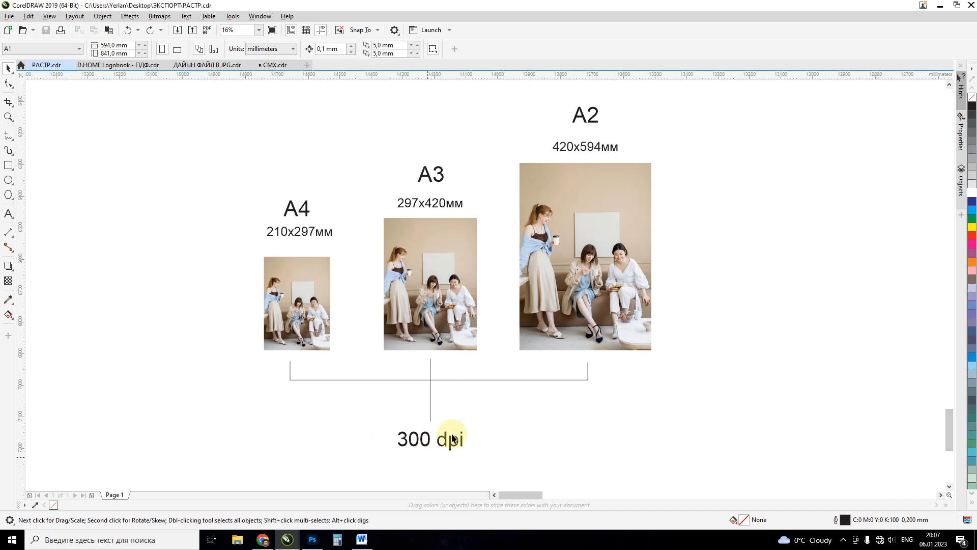
click(402, 433)
click(368, 427)
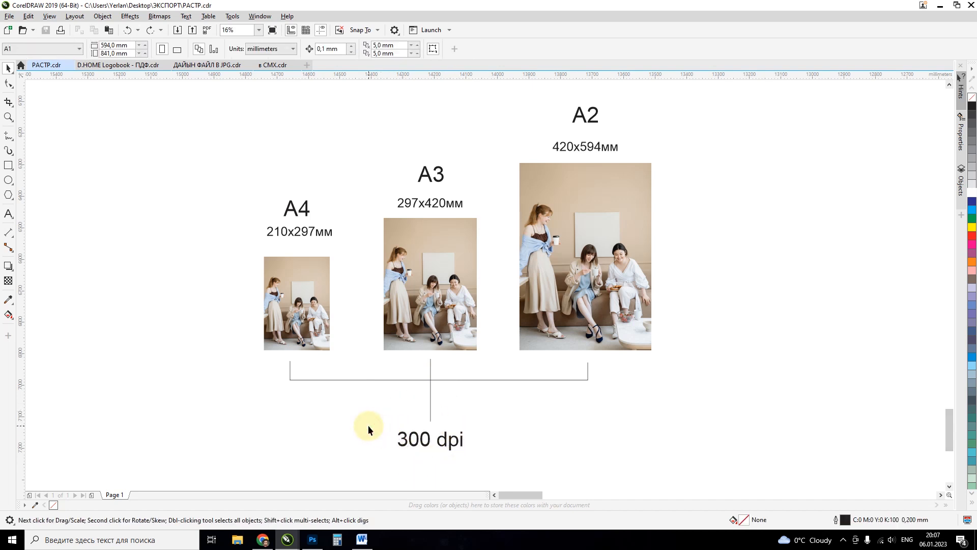
- Place a smaller copy of the A4 photo, about 113 x 160 mm, beside the 300 dpi group
click(322, 323)
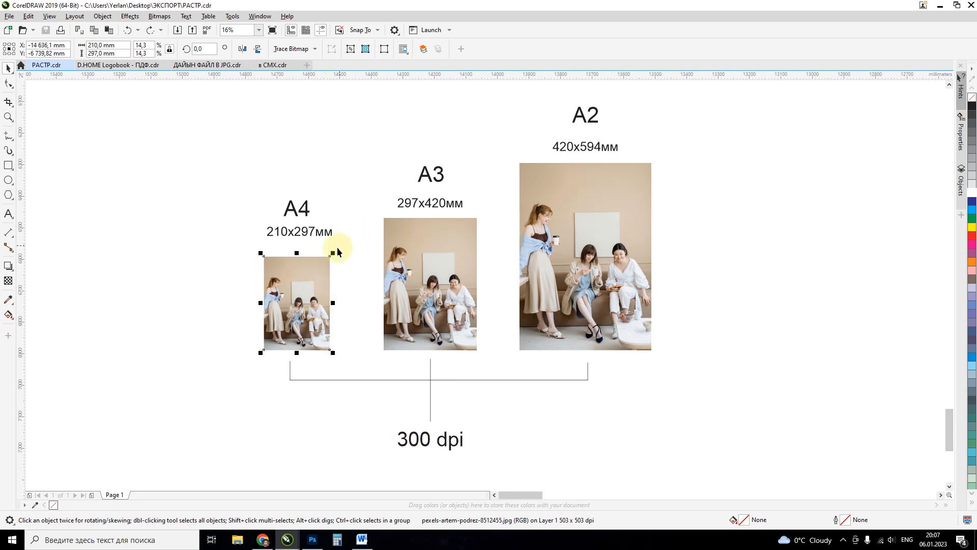
drag(336, 251, 347, 298)
drag(279, 328, 136, 324)
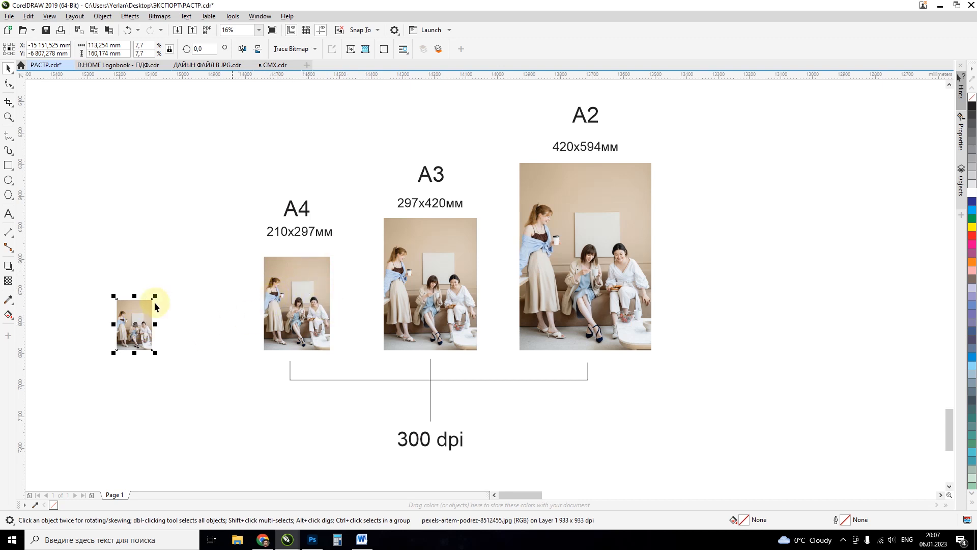
- Copy the 300 dpi label beneath the small photo and change its text to 600 dpi
drag(445, 446, 92, 396)
double_click(127, 390)
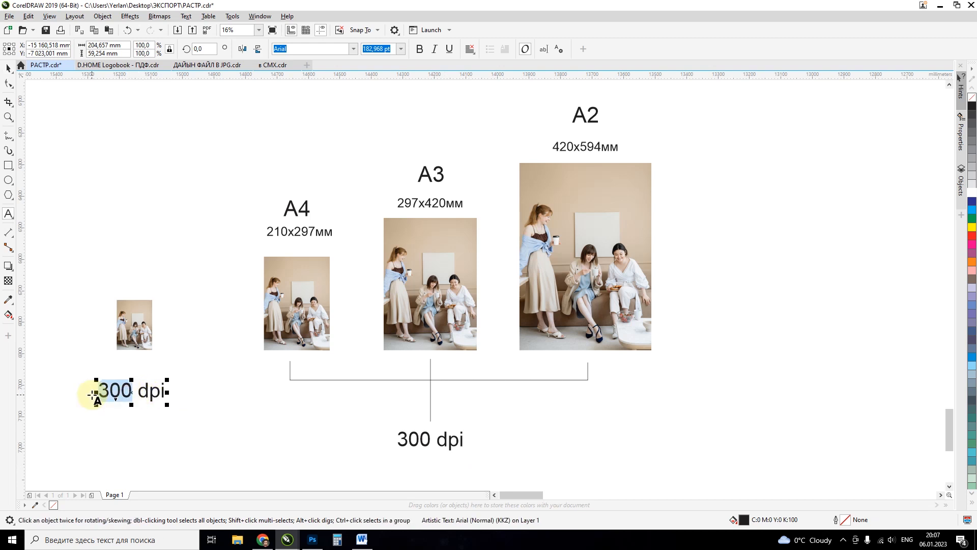
text(600)
click(8, 68)
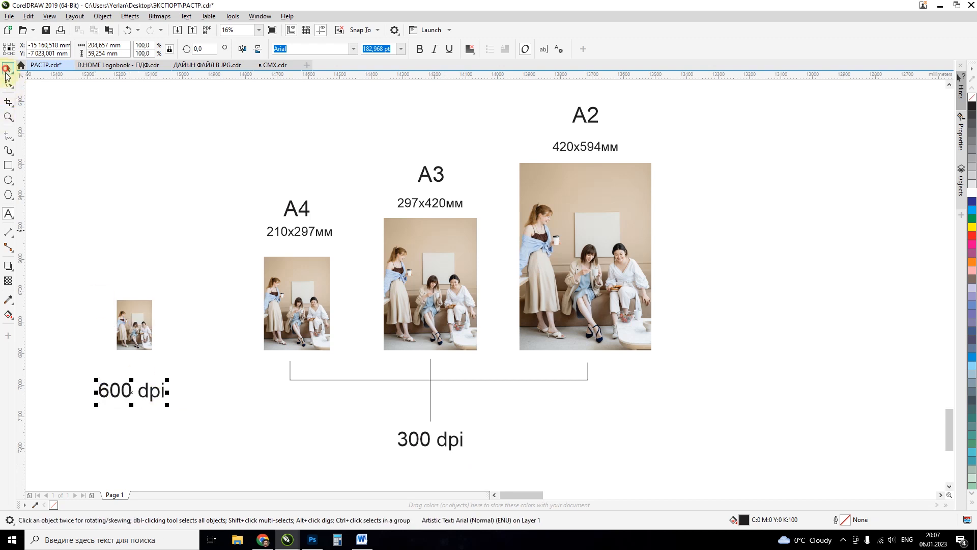
click(60, 136)
- Check the small photo against its 600 dpi label, and delete both of them
click(138, 330)
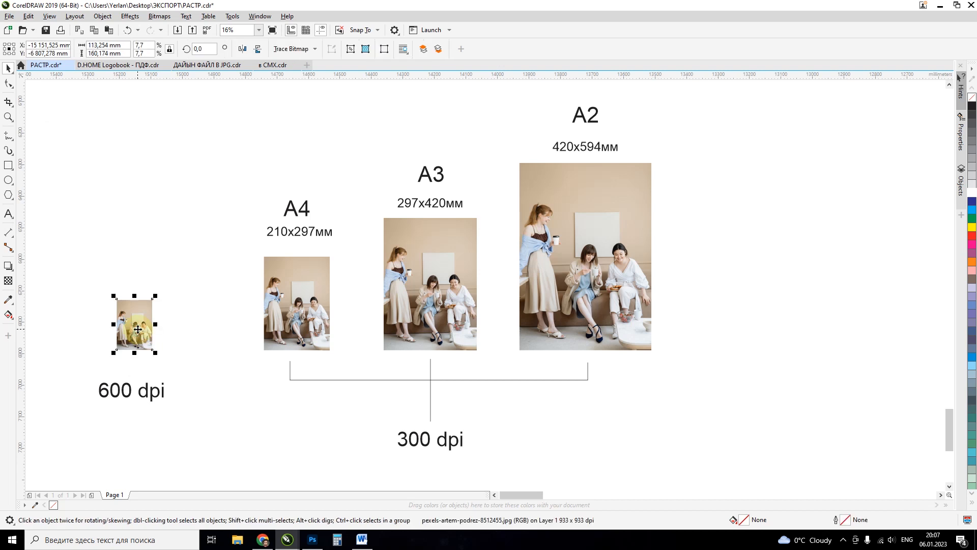
click(131, 389)
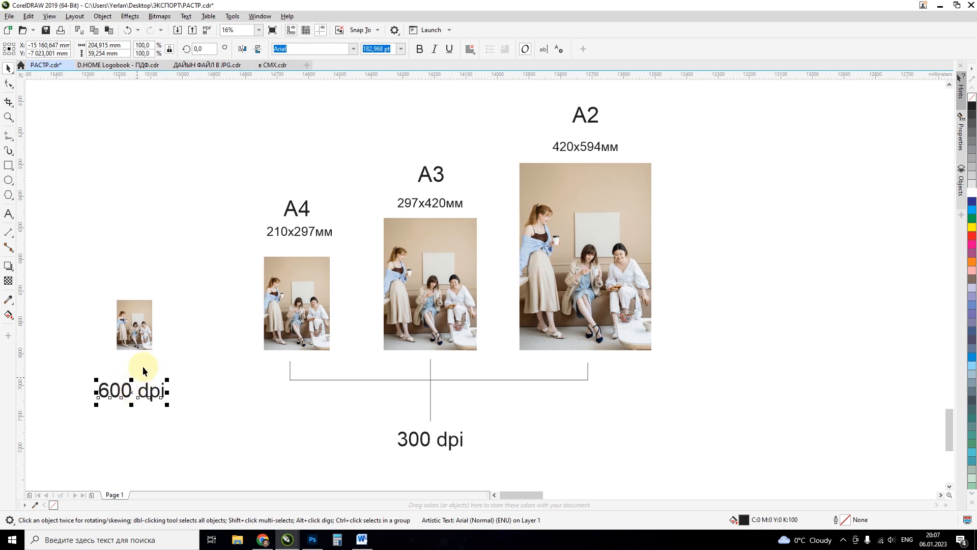
click(135, 334)
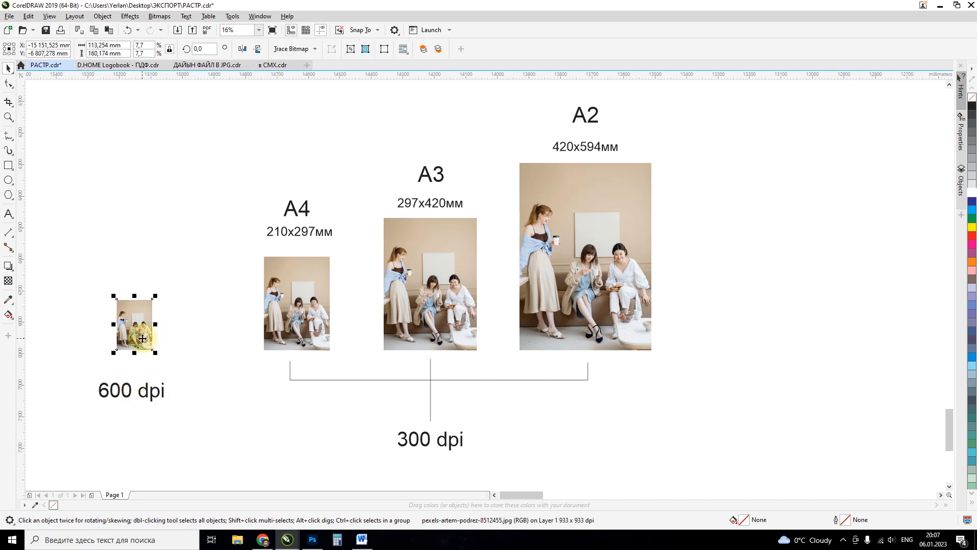
click(131, 391)
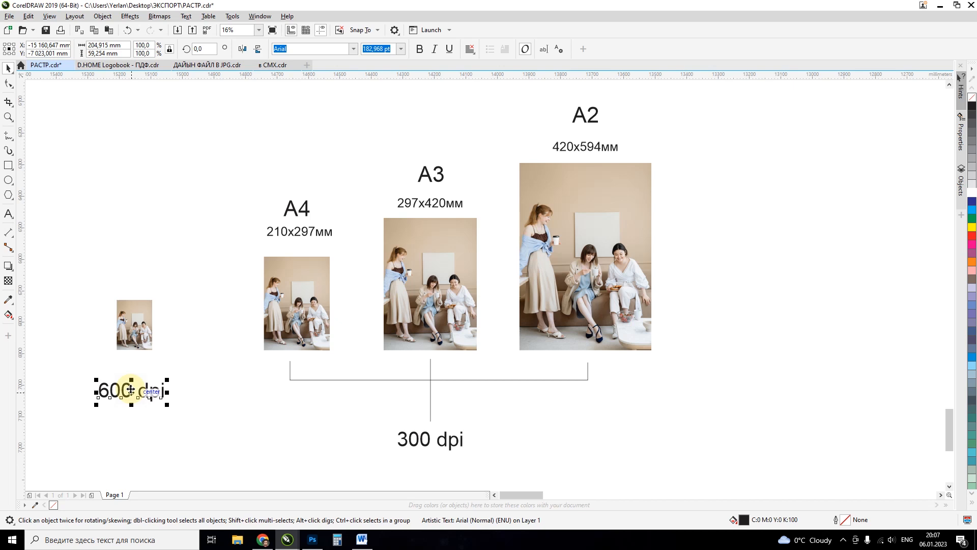
key(Delete)
click(145, 338)
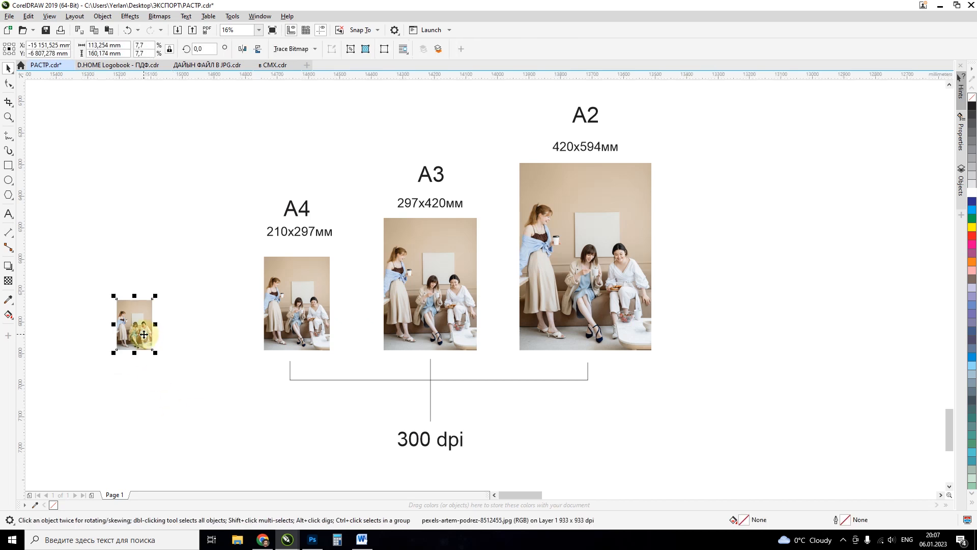
key(Delete)
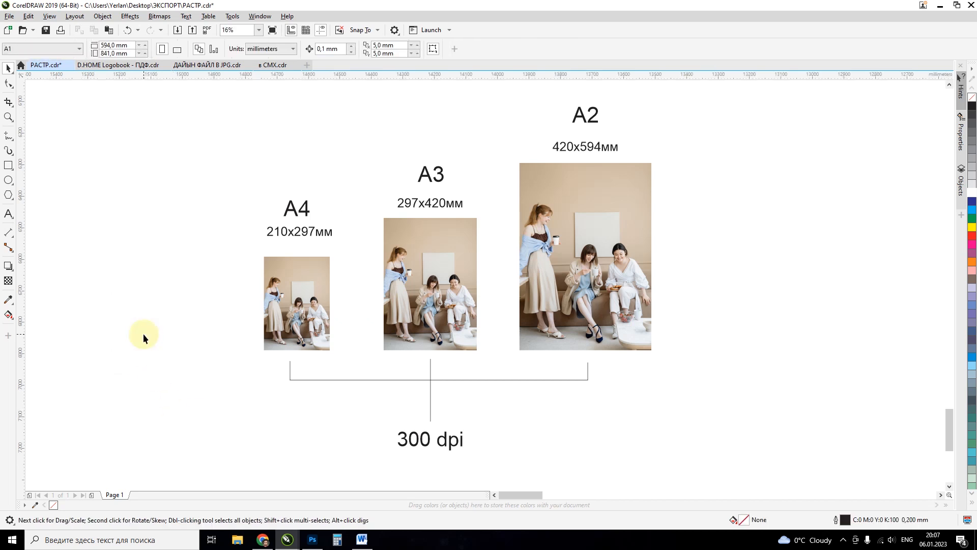
- Examine the A1 and 1500x2000мм photos in the next size group, selecting them individually
key(F4)
key(z)
drag(165, 349, 300, 454)
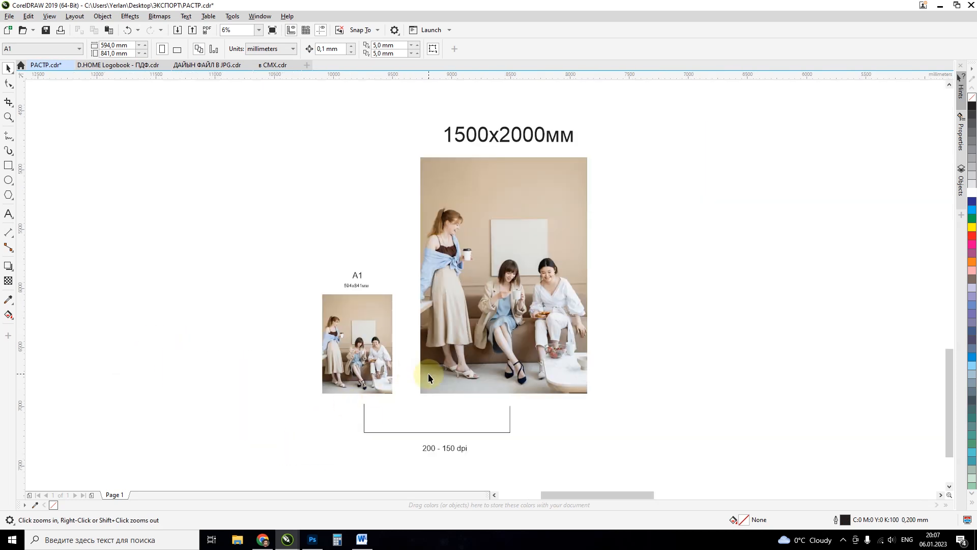
key(space)
click(354, 333)
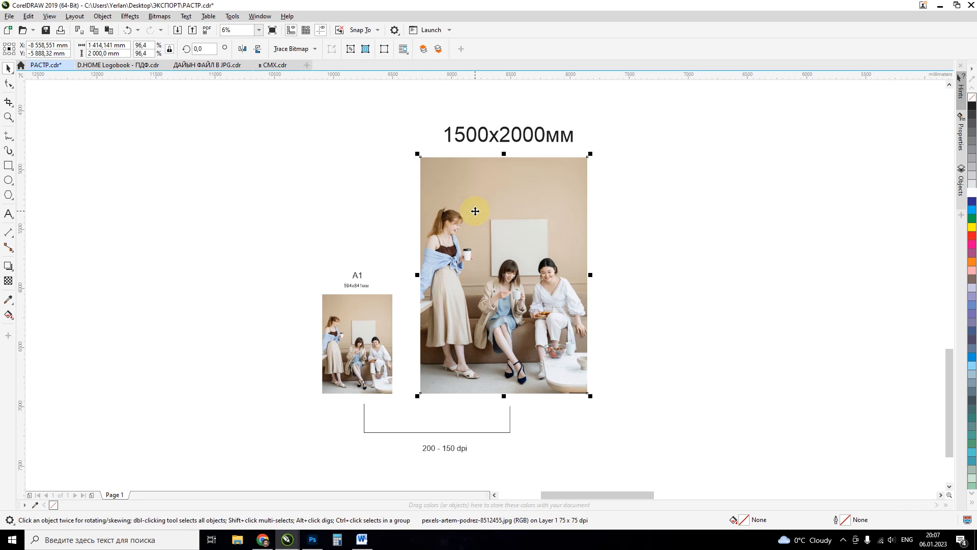
click(753, 247)
- Examine the 200 - 150 dpi label that applies to the A1 and 1500x2000мм photos
key(z)
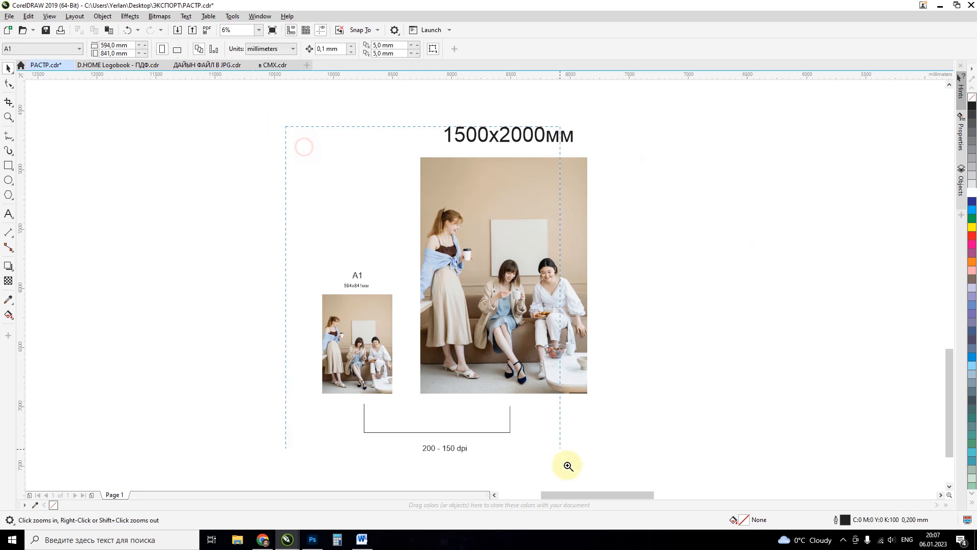
click(618, 449)
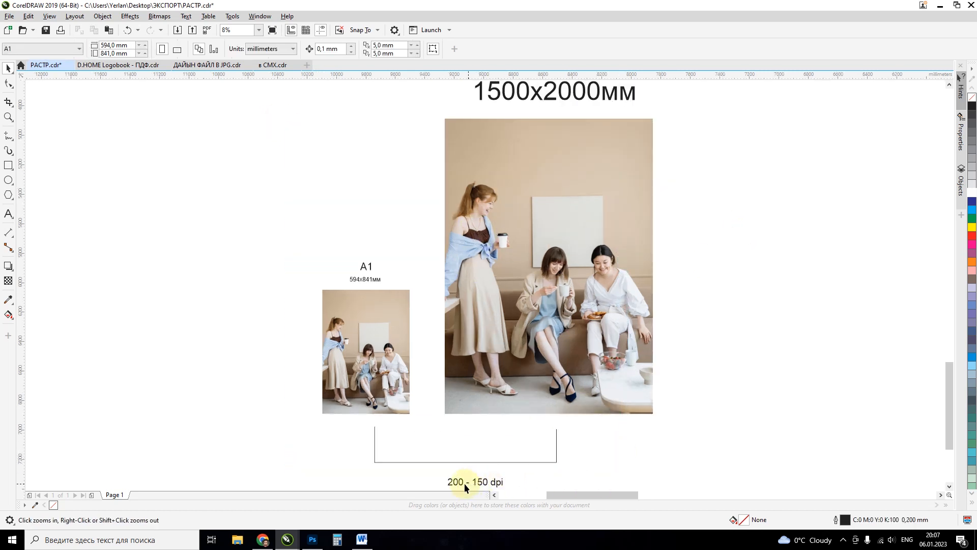
scroll(715, 451, down, 1)
click(707, 466)
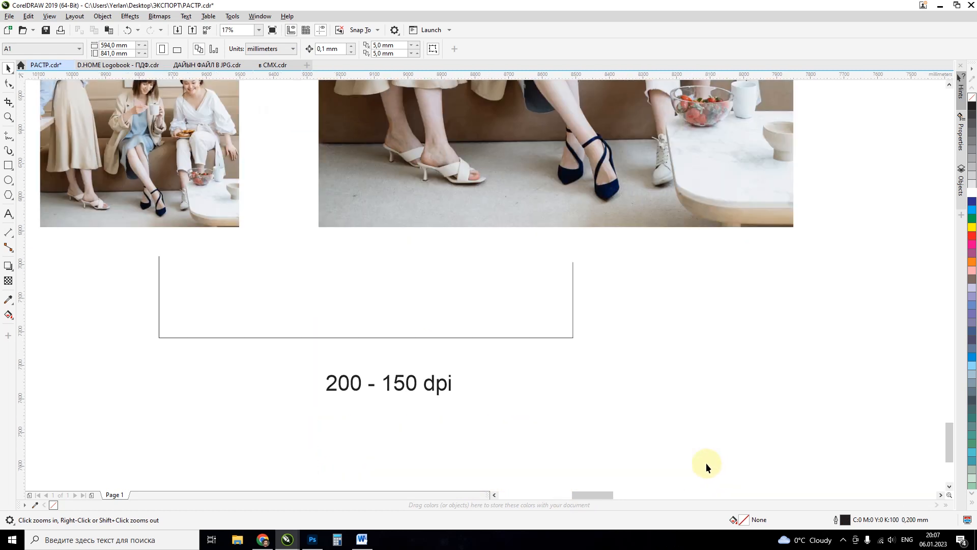
scroll(600, 351, down, 3)
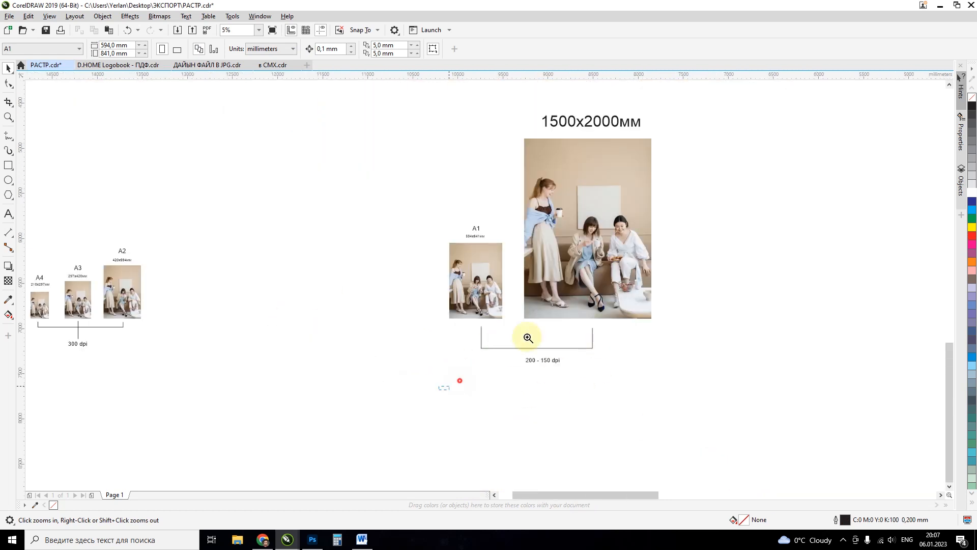
scroll(692, 112, up, 1)
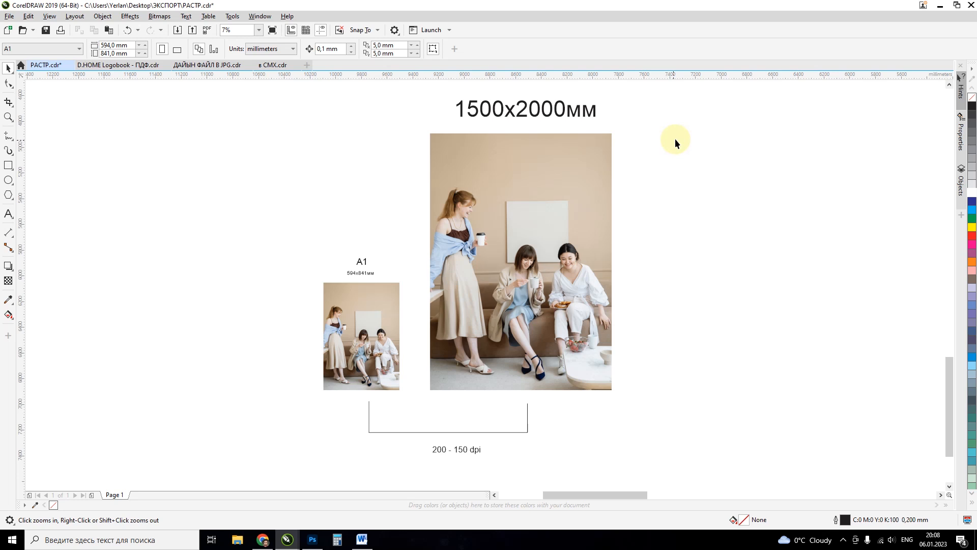
click(698, 136)
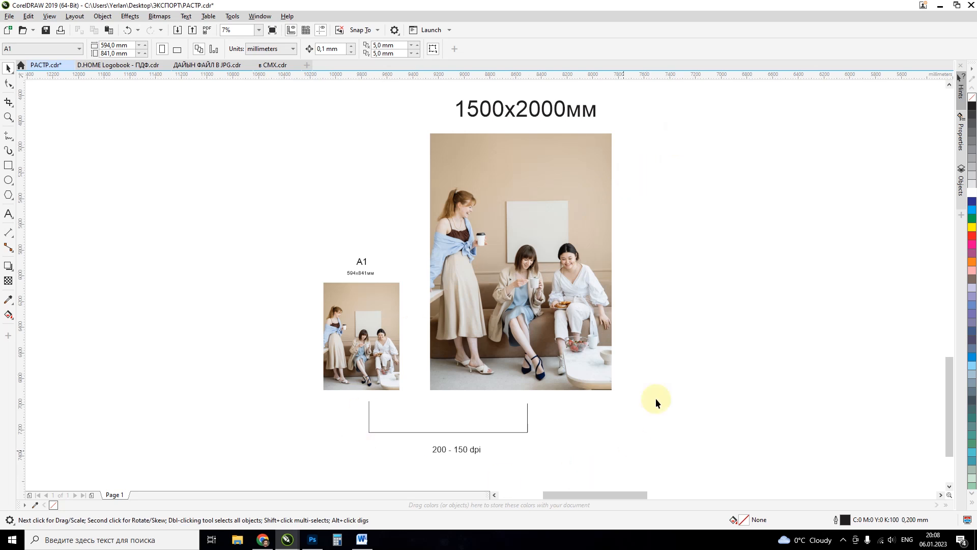
click(475, 451)
click(529, 458)
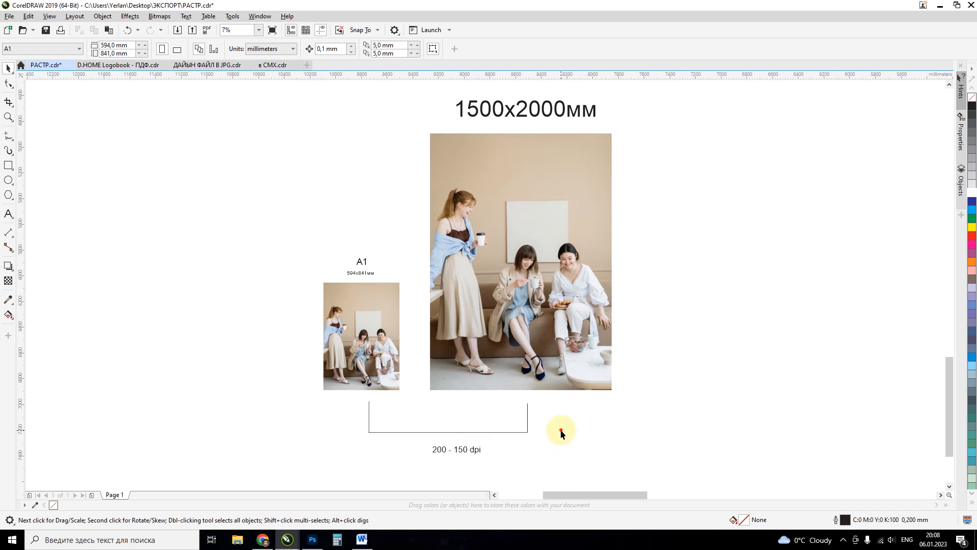
- Export only the A1 photo as a TIFF named РАСТР3 with the resolution set to 200 dpi
click(353, 339)
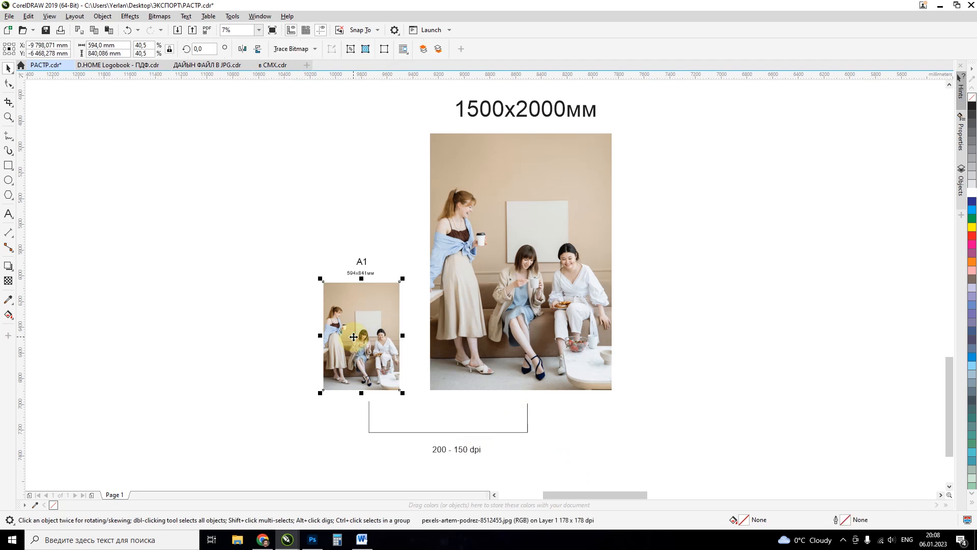
key(ctrl+e)
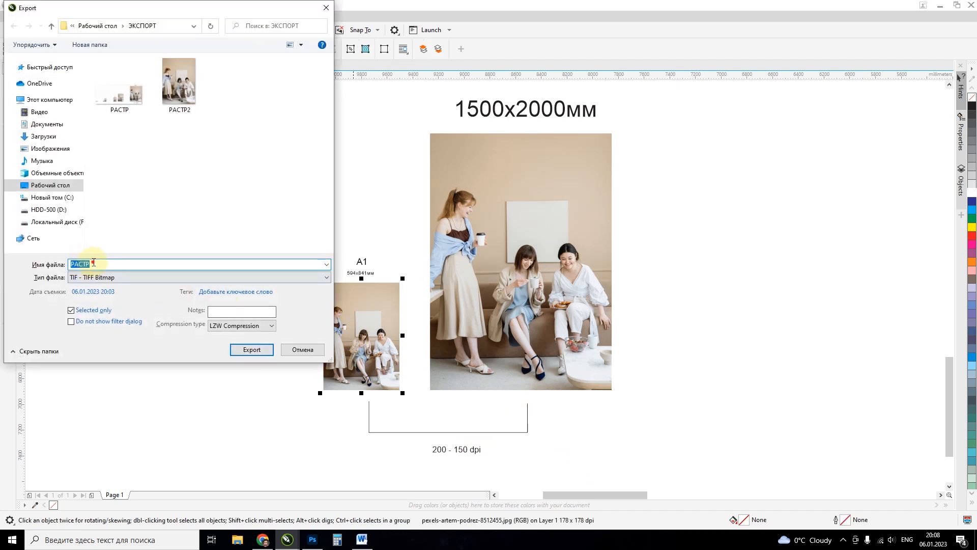
key(Tab)
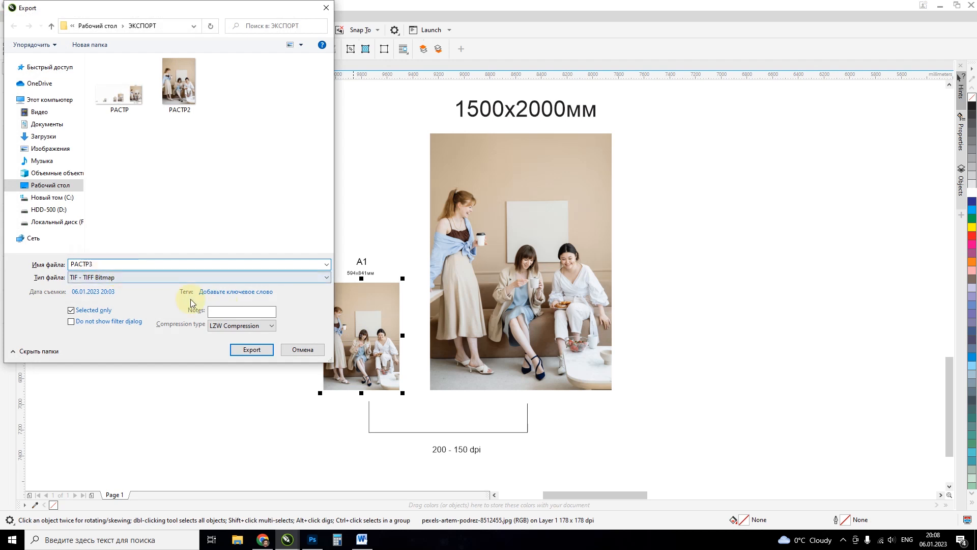
click(253, 350)
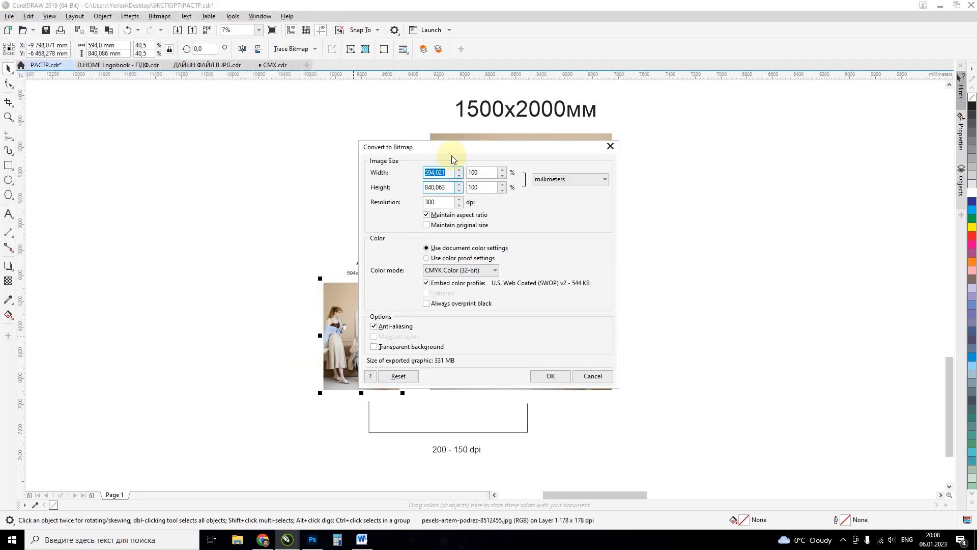
drag(523, 135, 556, 131)
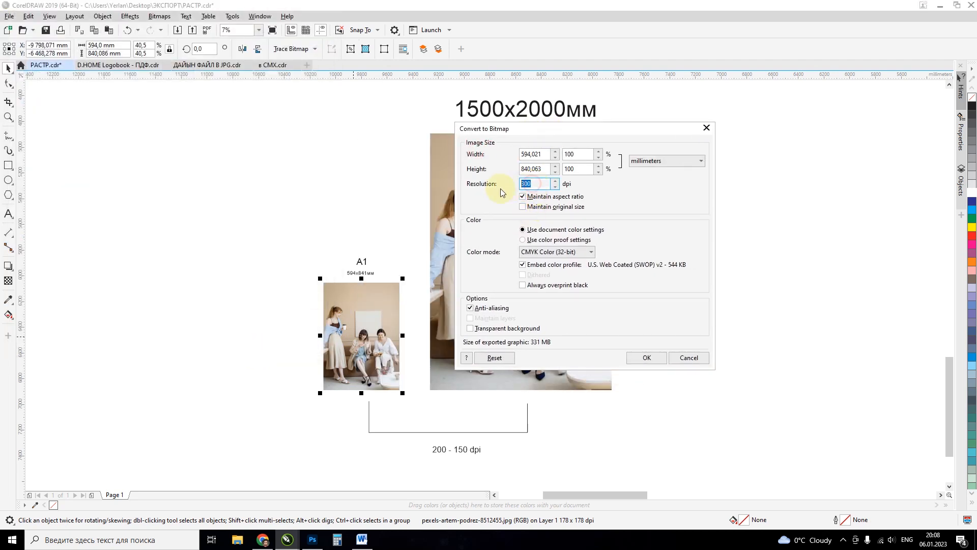
text(200)
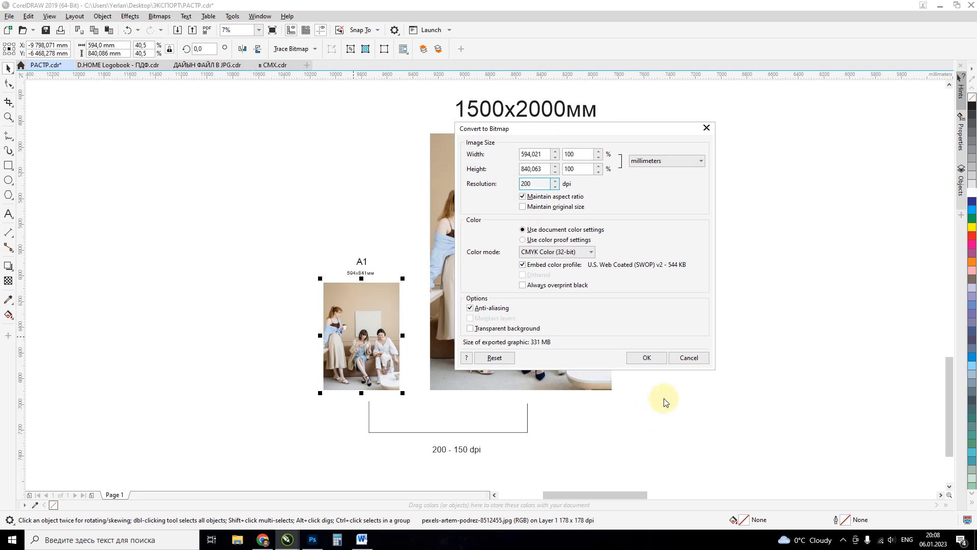
click(652, 358)
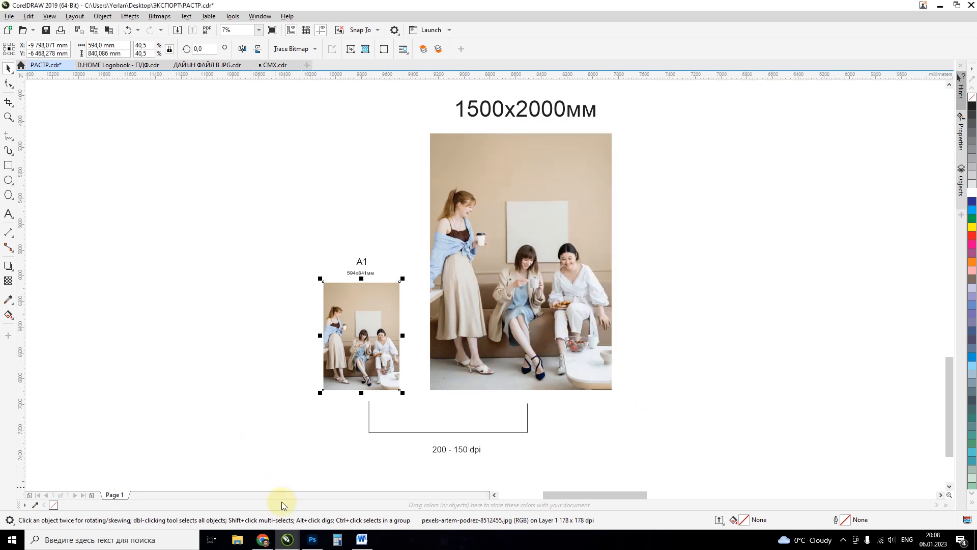
- Switch to Photoshop and open РАСТР3.tif, keeping its embedded color profile
click(312, 539)
click(33, 138)
double_click(231, 84)
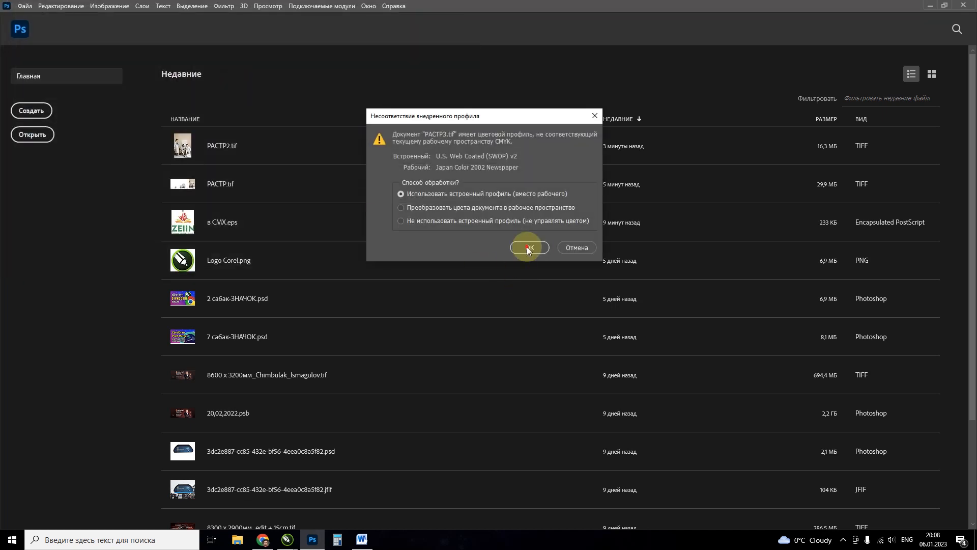
click(586, 246)
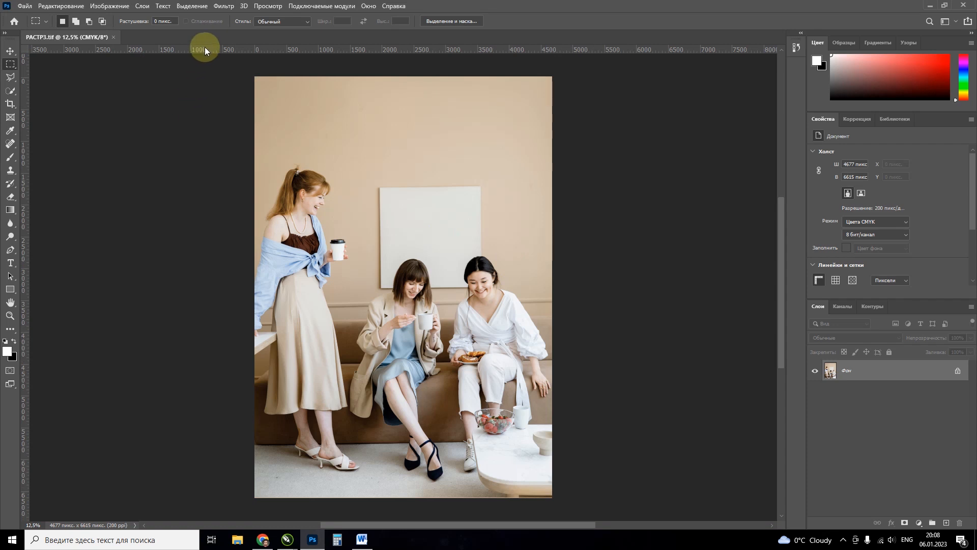
- Float the РАСТР3.tif document in its own window and check its image size and resolution
drag(212, 41, 254, 51)
right_click(254, 52)
click(285, 65)
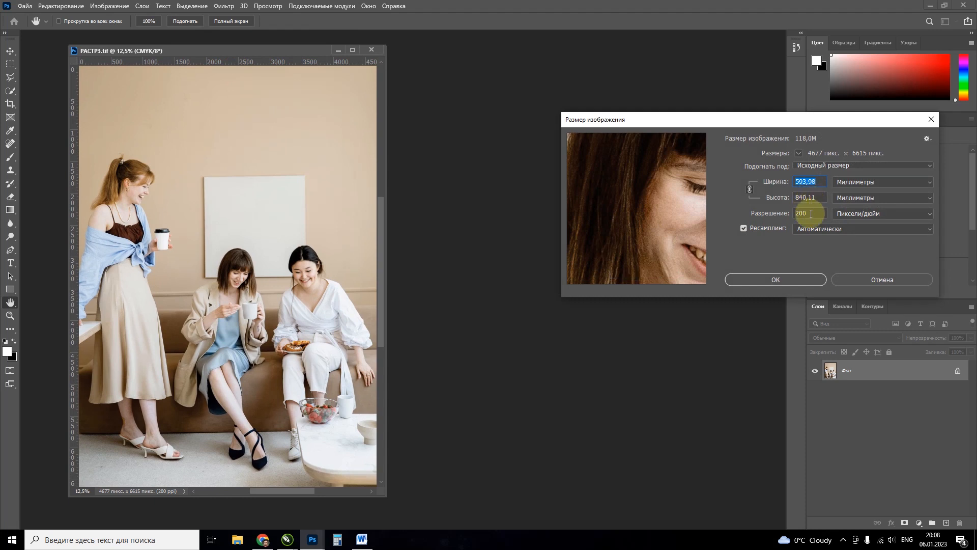
click(791, 279)
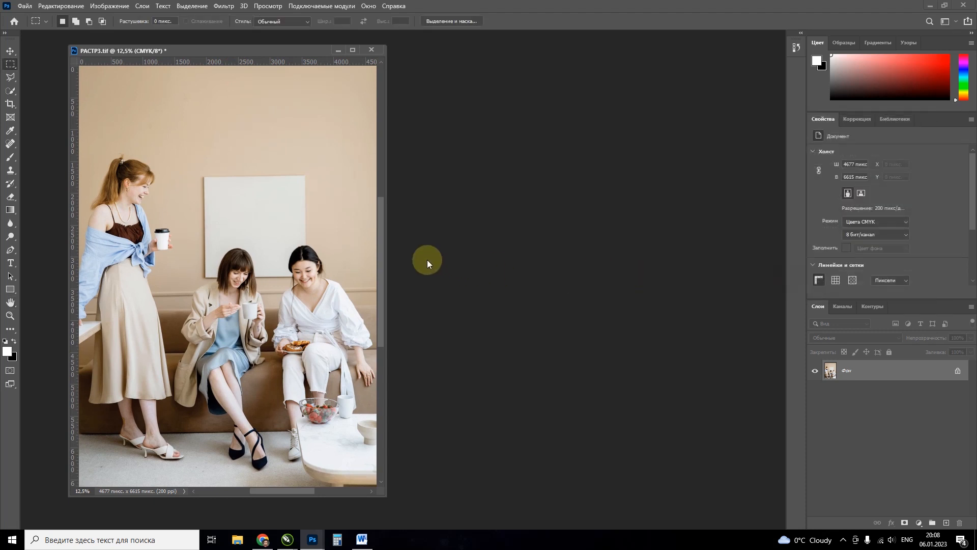
- Widen the РАСТР3.tif window and examine the women's faces at print size and at 100% zoom
drag(389, 240, 577, 240)
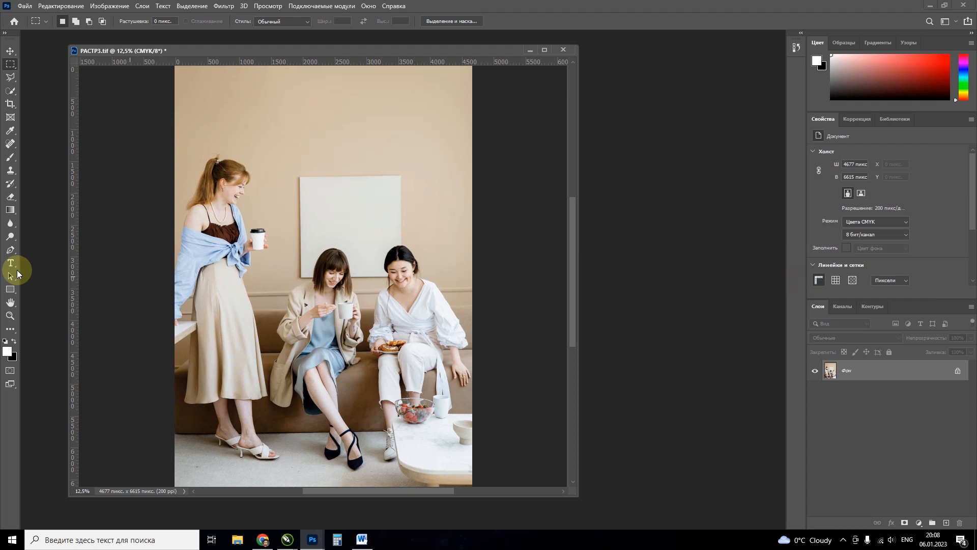
click(10, 300)
right_click(328, 243)
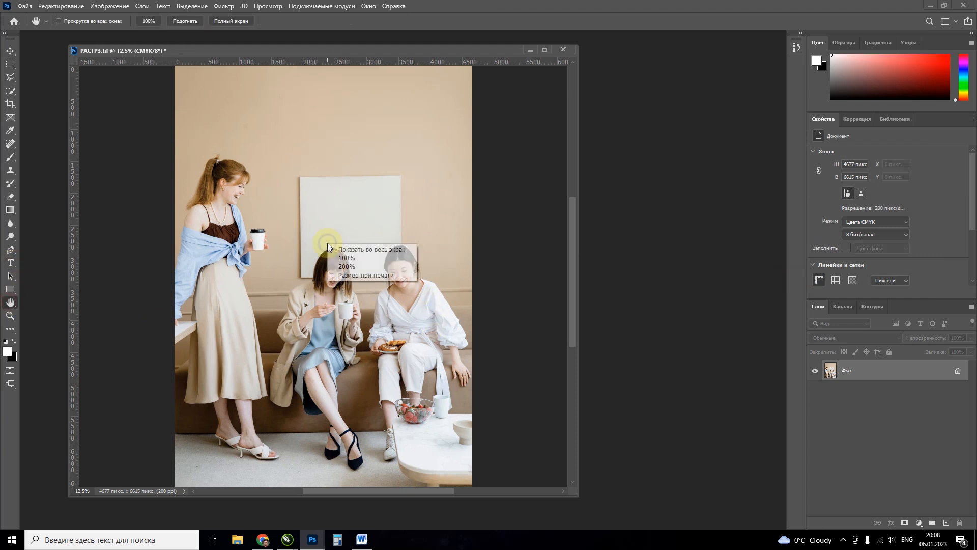
click(352, 275)
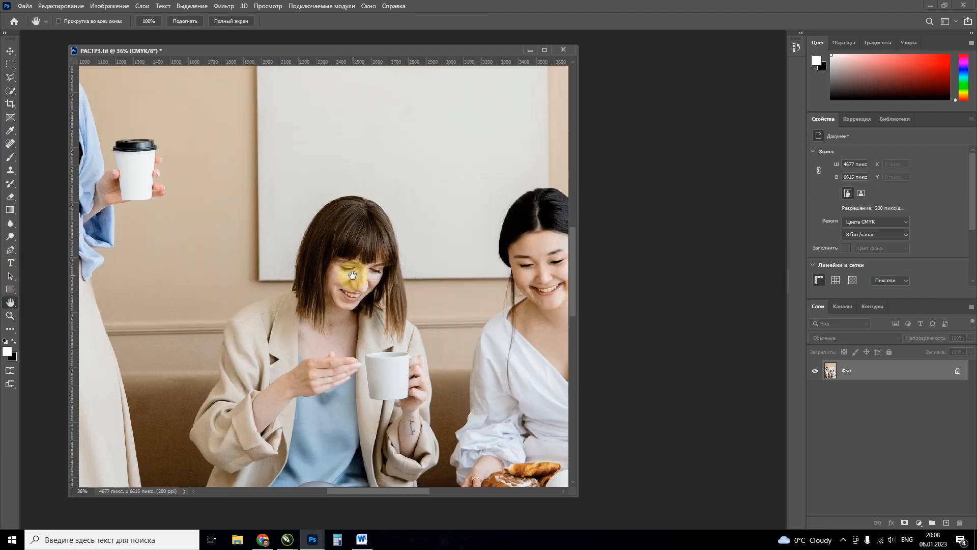
right_click(338, 256)
click(358, 279)
drag(357, 277, 305, 299)
right_click(348, 206)
click(345, 218)
right_click(298, 295)
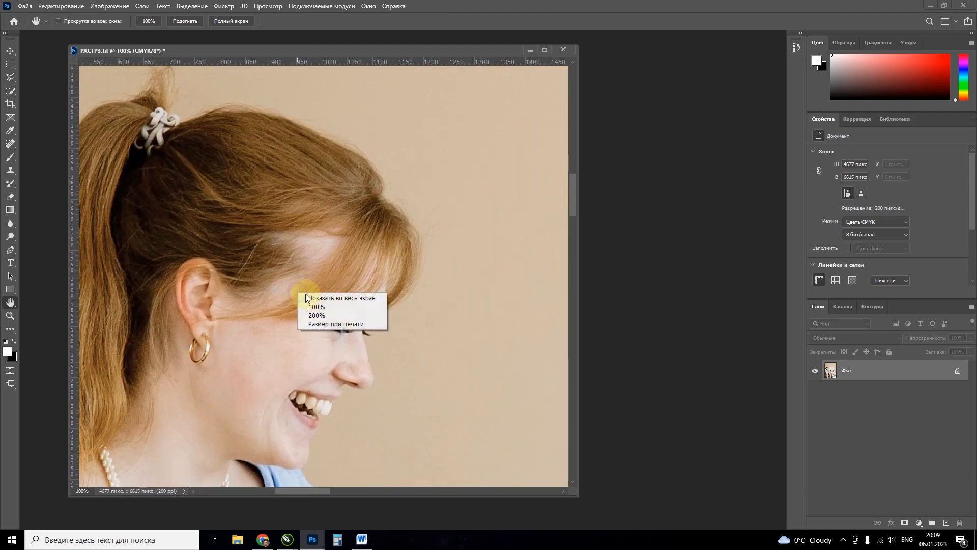
click(316, 298)
- Examine the РАСТР3.tif photo at print size again, comparing it with a close-up of the pixels in a wider window
right_click(286, 265)
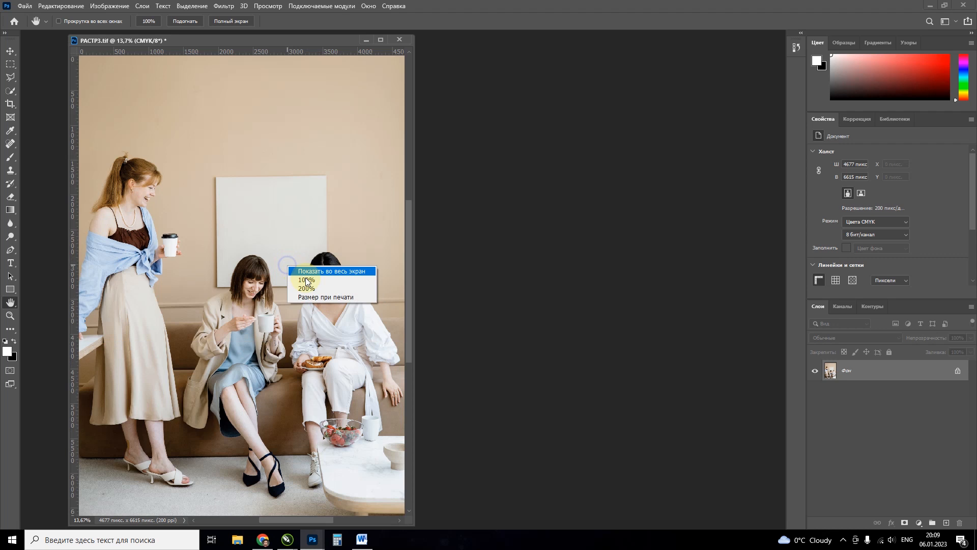
click(313, 298)
right_click(258, 279)
click(242, 264)
drag(242, 264, 310, 225)
right_click(111, 142)
click(130, 162)
drag(140, 166, 216, 227)
scroll(218, 227, up, 2)
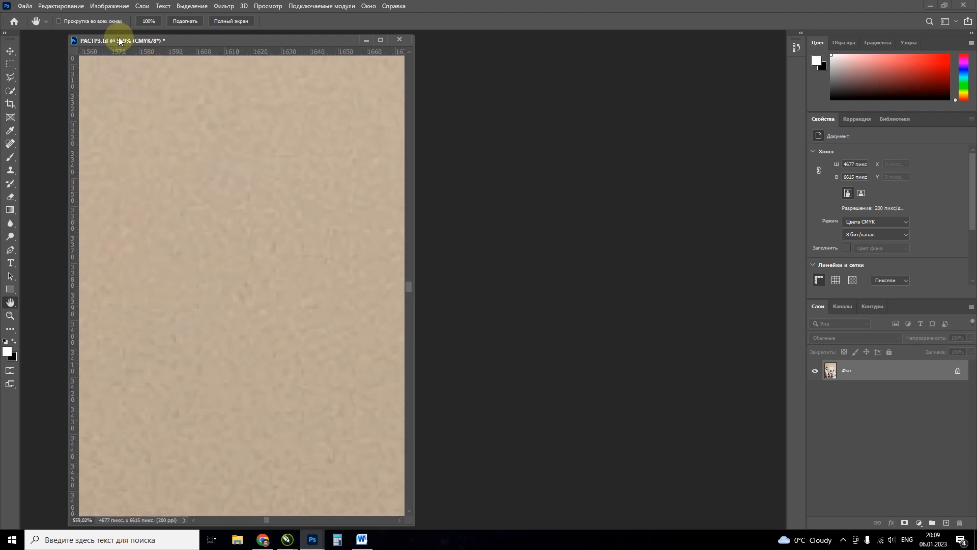
drag(413, 161, 737, 163)
scroll(410, 280, down, 1)
scroll(425, 295, down, 10)
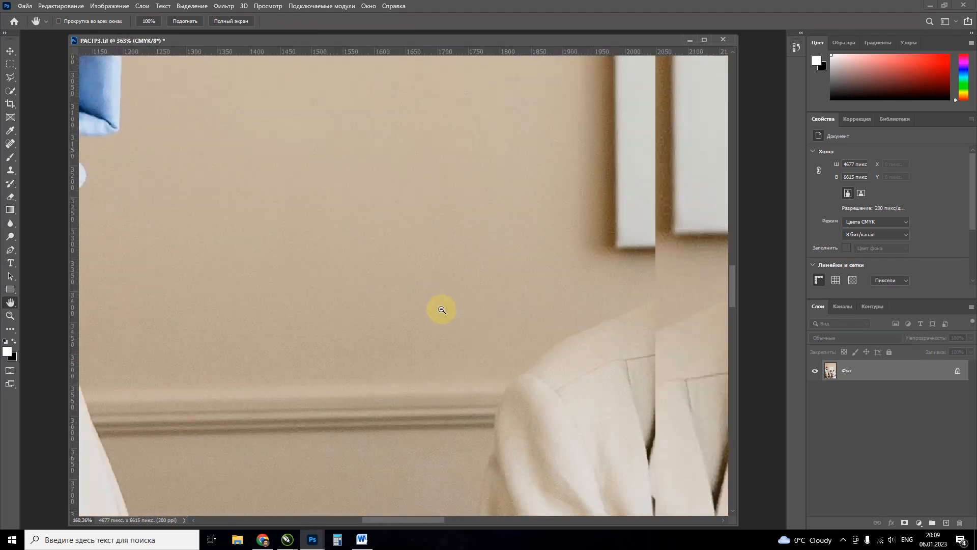
right_click(483, 321)
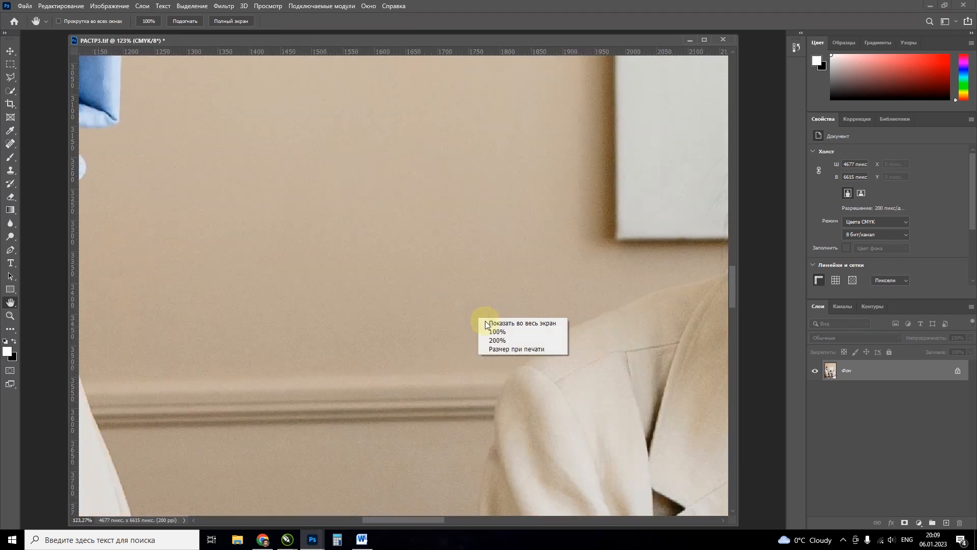
click(514, 350)
drag(634, 308, 404, 264)
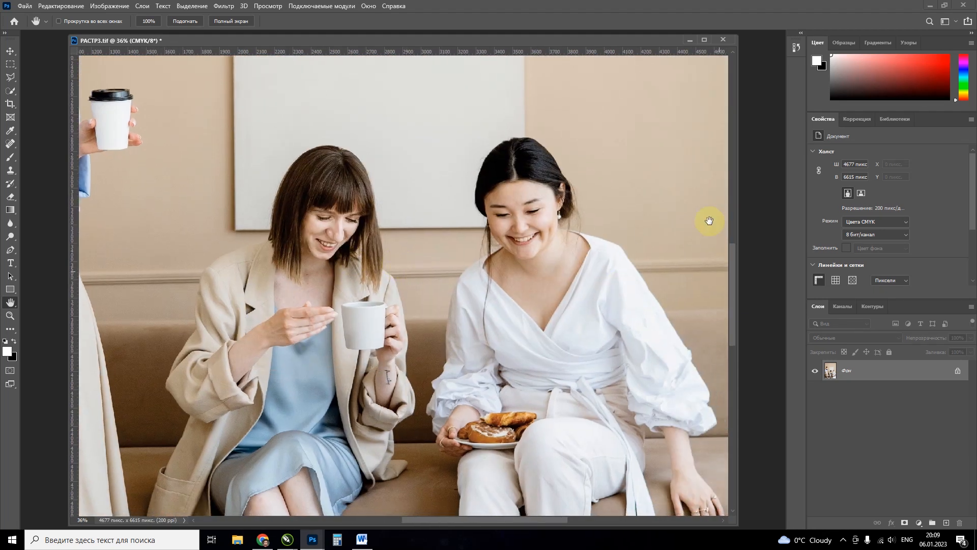
- Fit the whole photo in view and close РАСТР3.tif
right_click(377, 210)
click(383, 218)
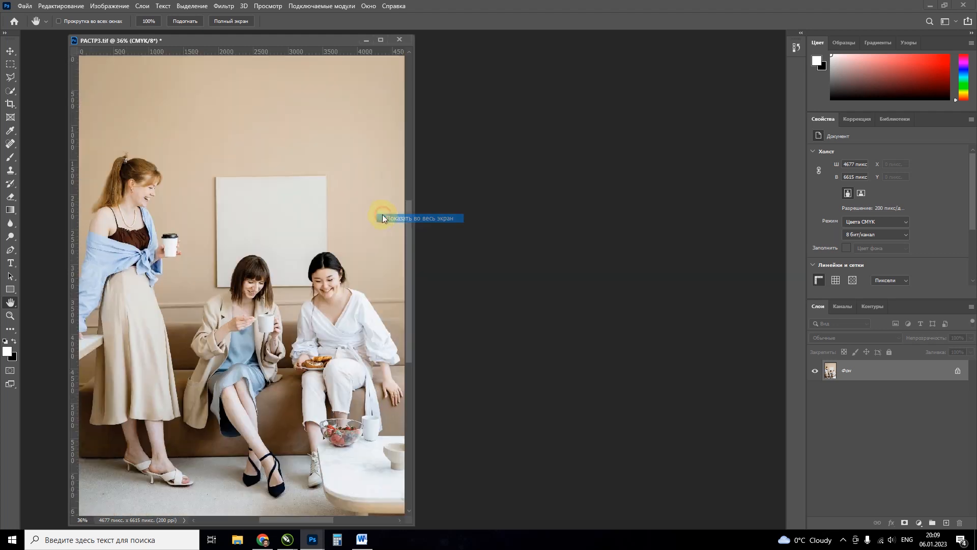
click(393, 39)
click(522, 199)
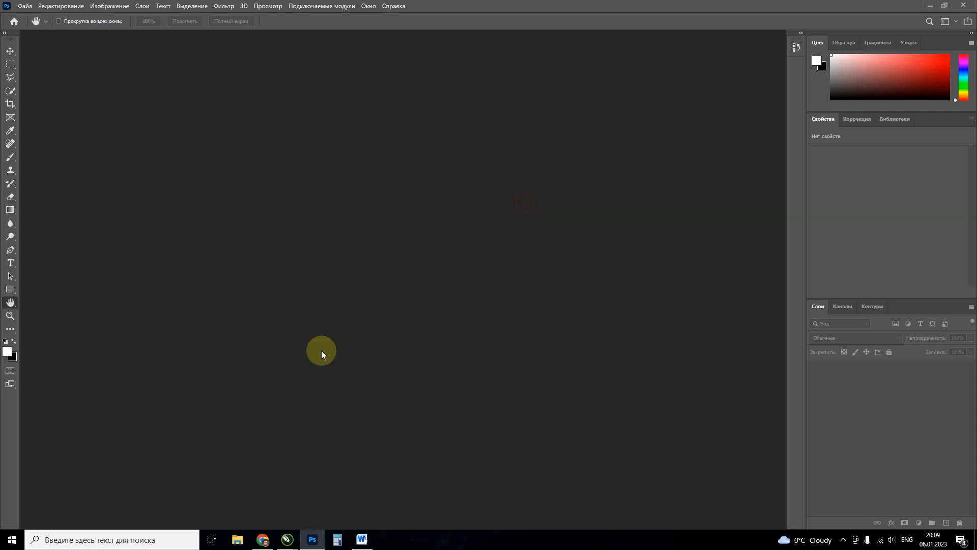
- Switch back to CorelDRAW and export the 1500x2000мм photo as a TIFF named РАСТР4 at 150 dpi
mouse_move(292, 534)
click(163, 501)
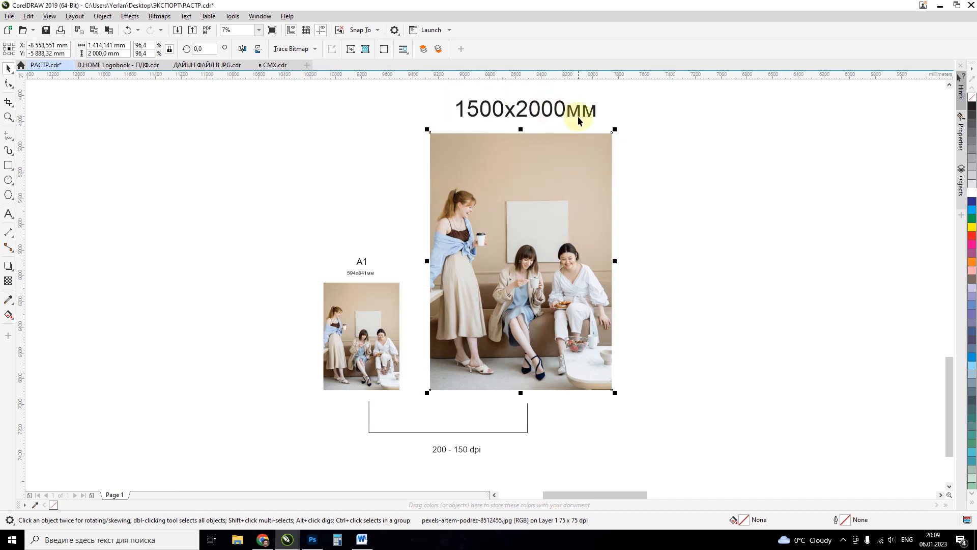
key(ctrl+e)
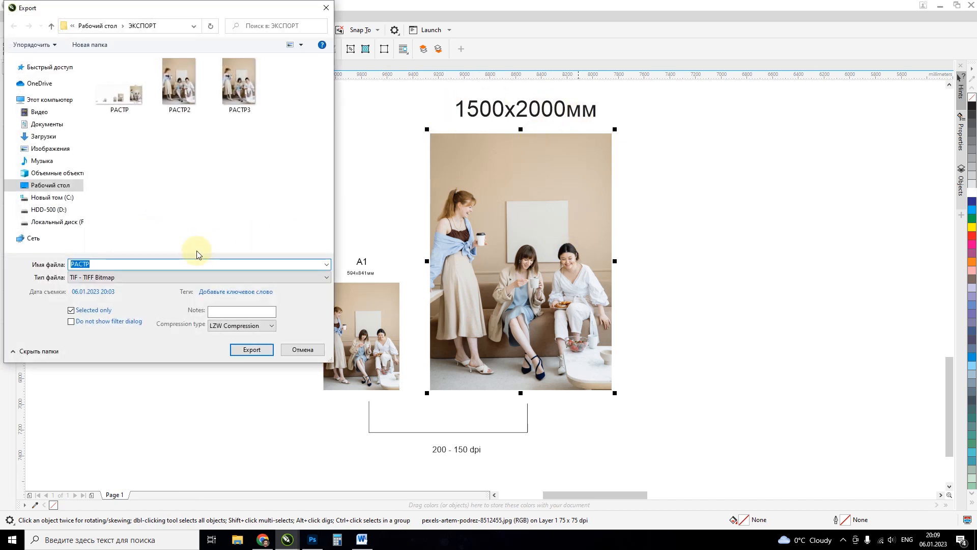
text(4)
key(Return)
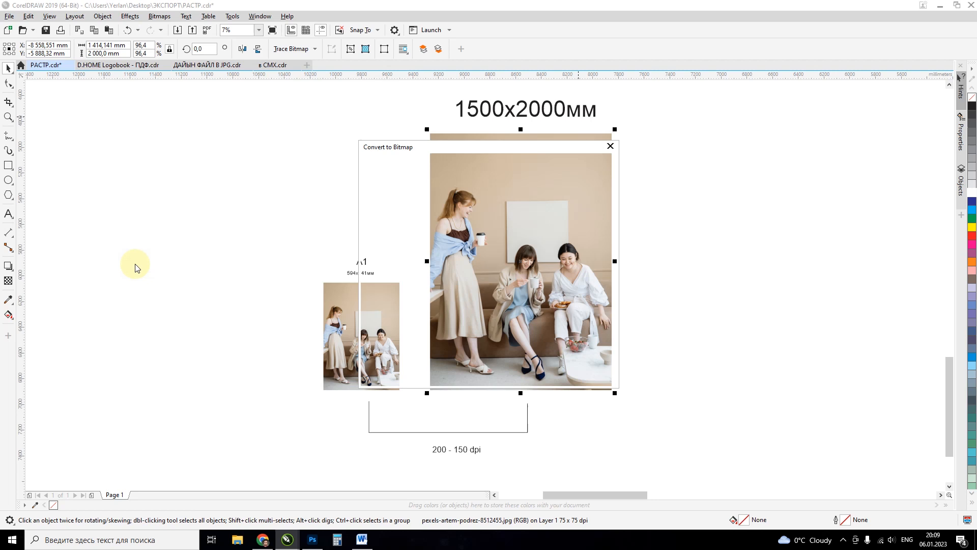
drag(487, 151, 731, 122)
text(150)
key(Return)
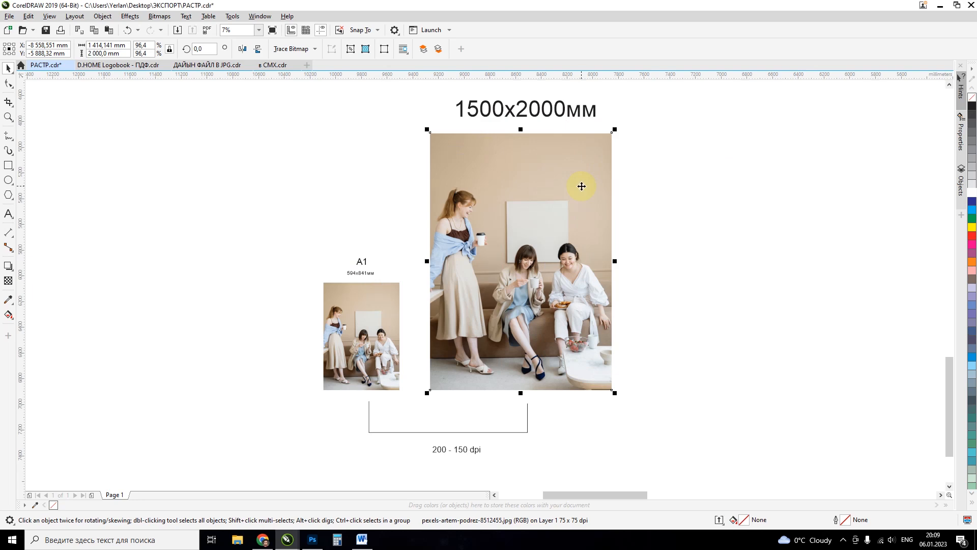
- Switch to Photoshop and open РАСТР4.tif from the ЭКСПОРТ folder, keeping its embedded color profile
click(312, 538)
click(22, 140)
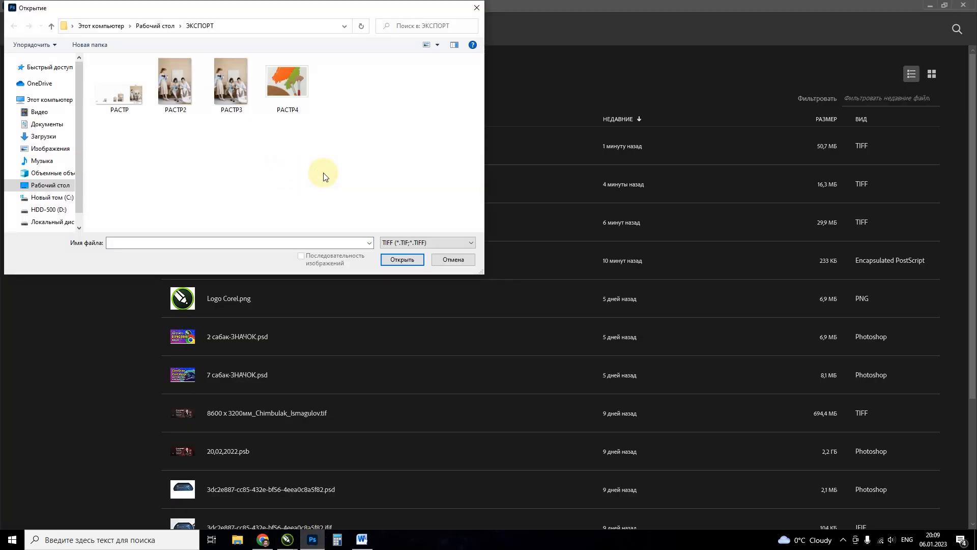
click(290, 93)
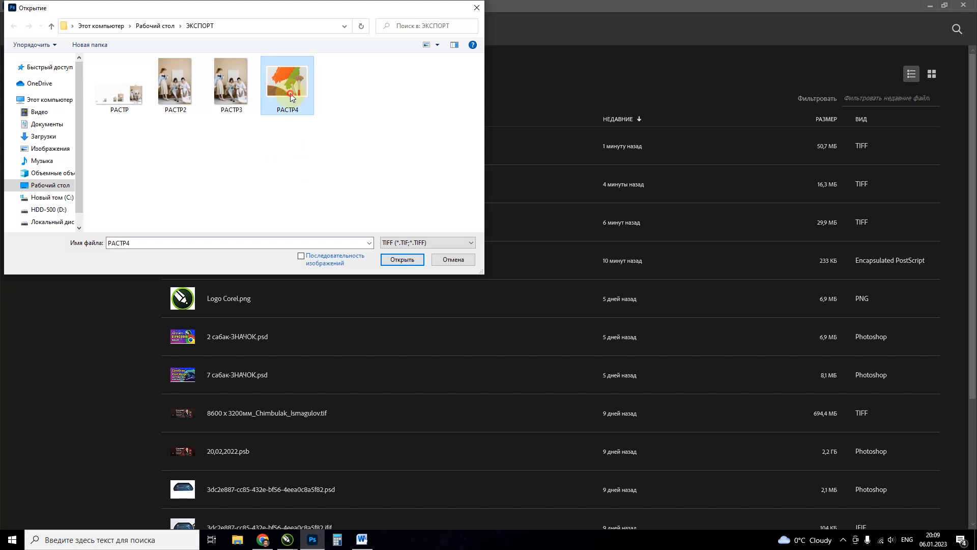
double_click(291, 94)
click(583, 275)
click(299, 96)
key(Return)
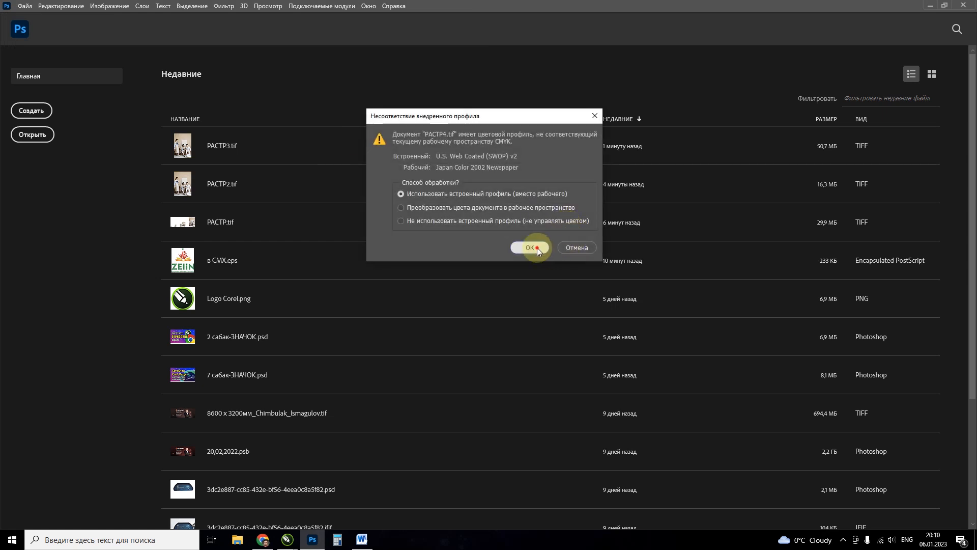
click(530, 247)
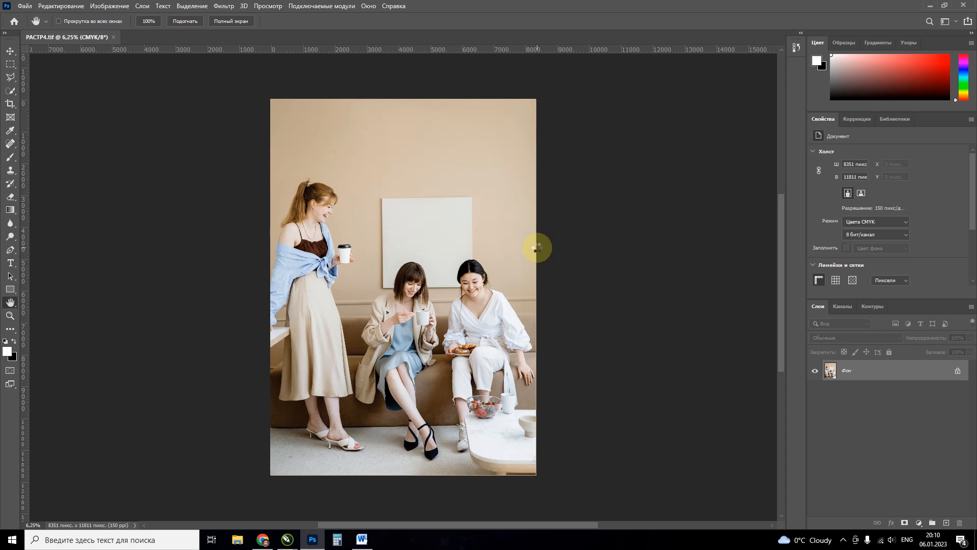
- Float РАСТР4.tif in its own window and check its image dimensions and resolution against the 1500x2000мм photo in CorelDRAW
drag(261, 36, 322, 57)
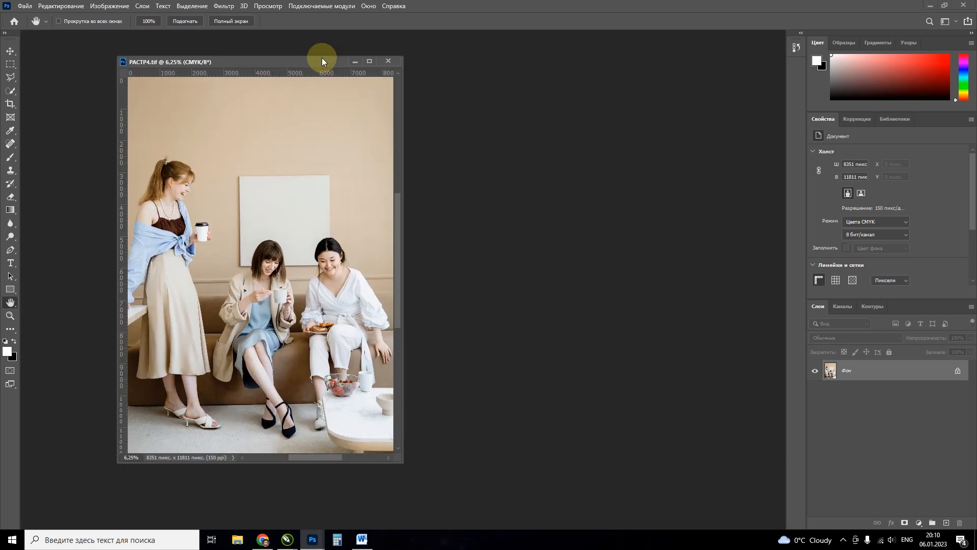
right_click(322, 57)
click(343, 71)
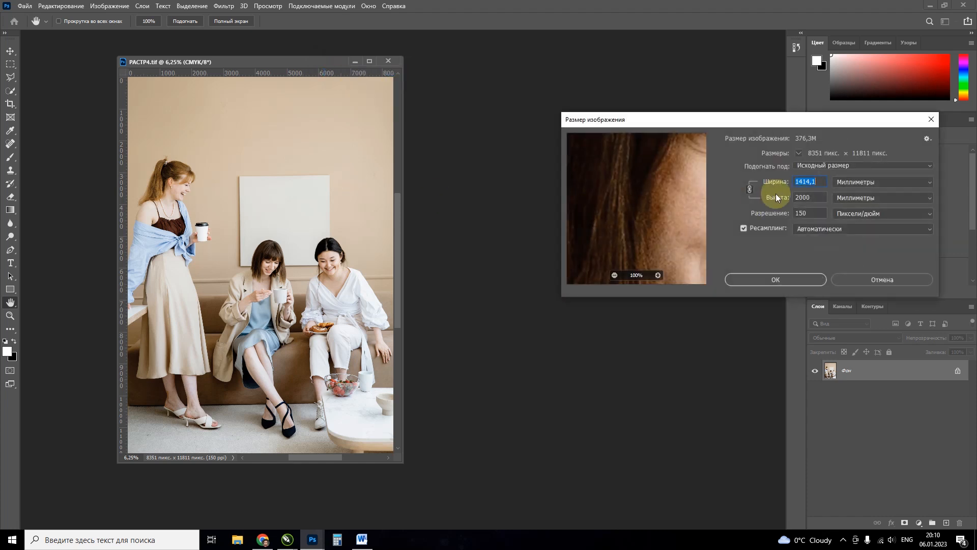
drag(809, 198, 782, 223)
key(alt+Tab)
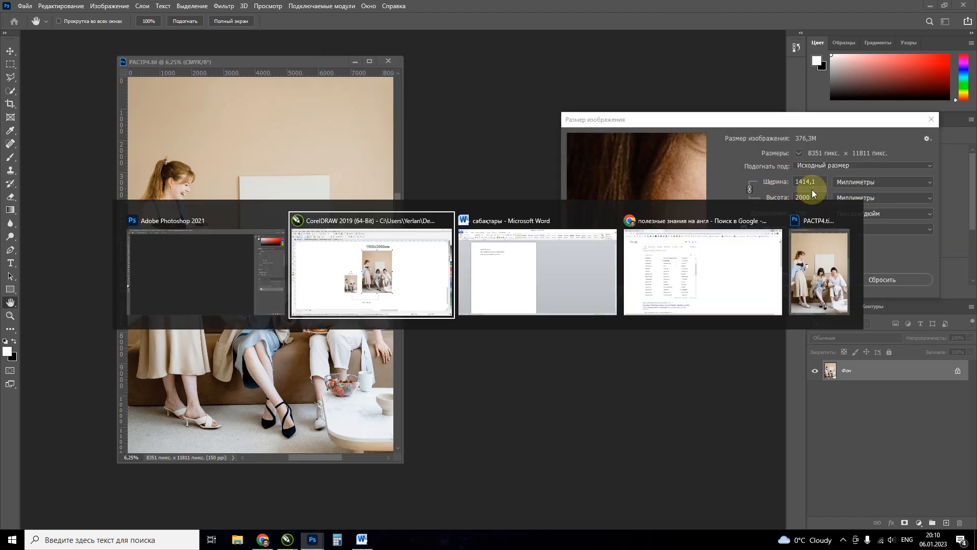
click(490, 150)
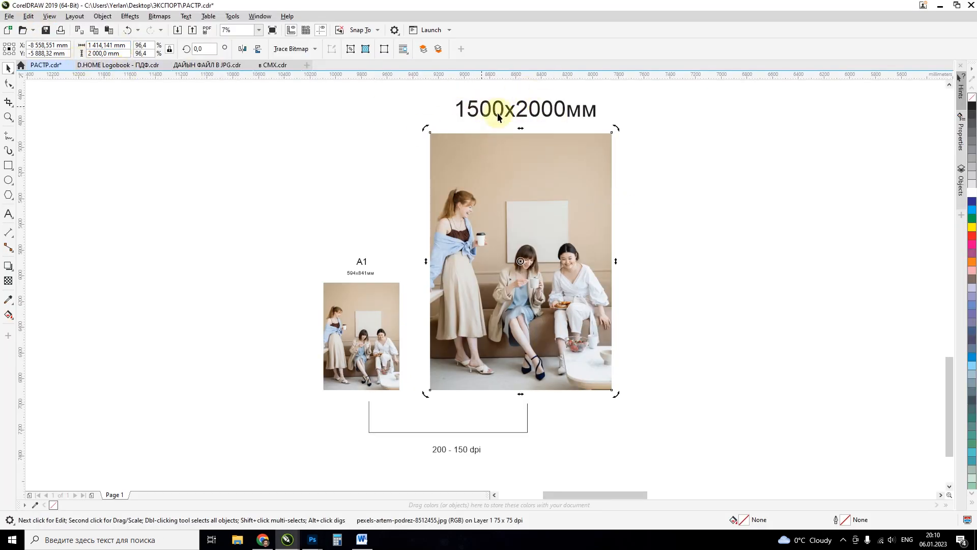
key(alt+Tab)
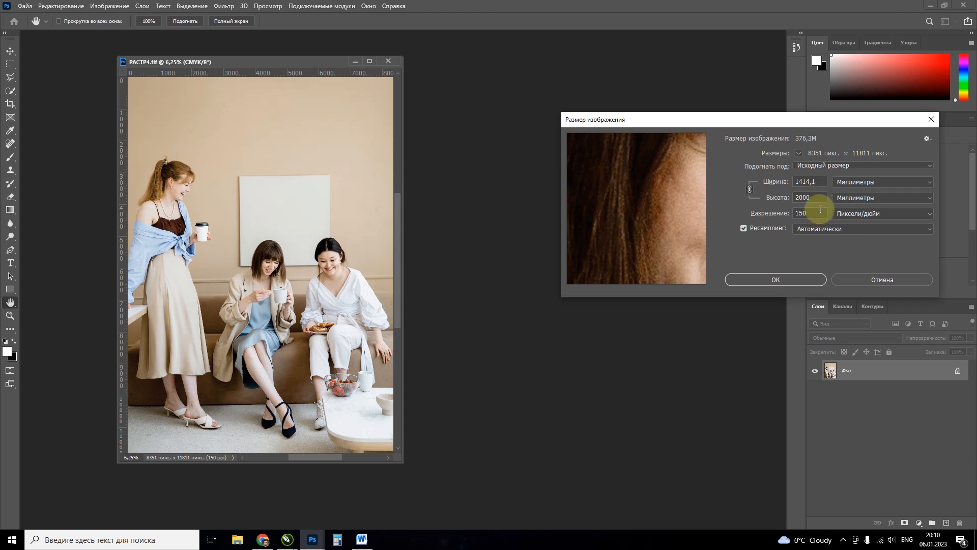
click(802, 198)
key(Tab)
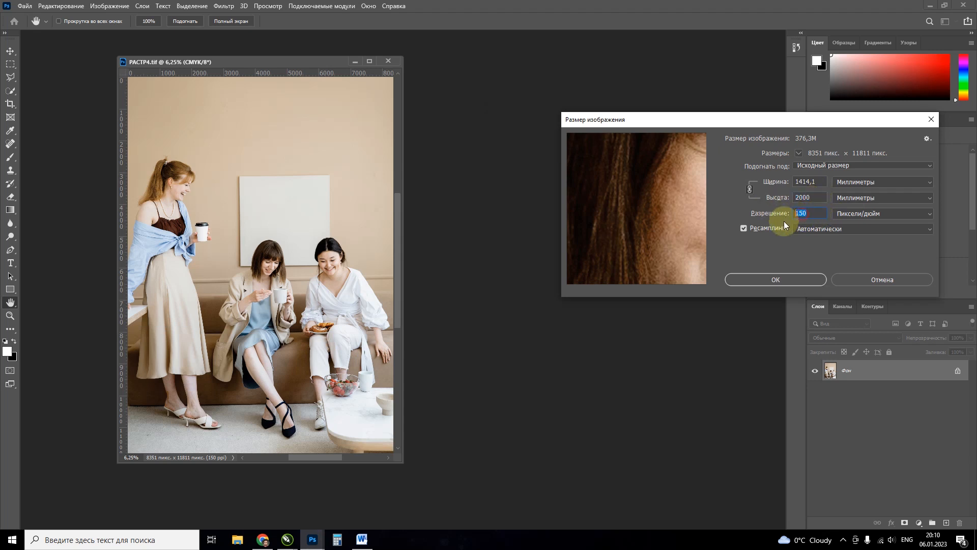
click(797, 276)
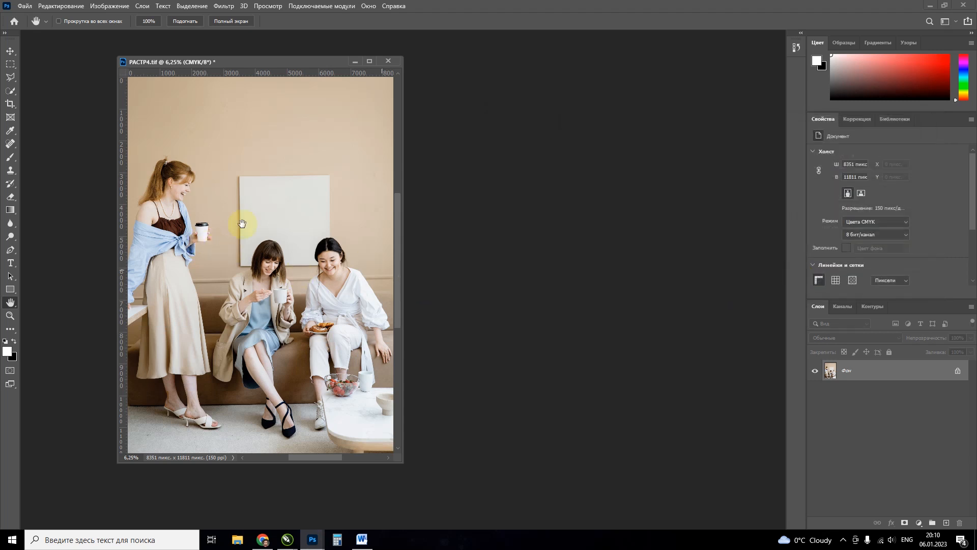
- View РАСТР4.tif full screen at print size and examine the women's faces across the photo
key(f)
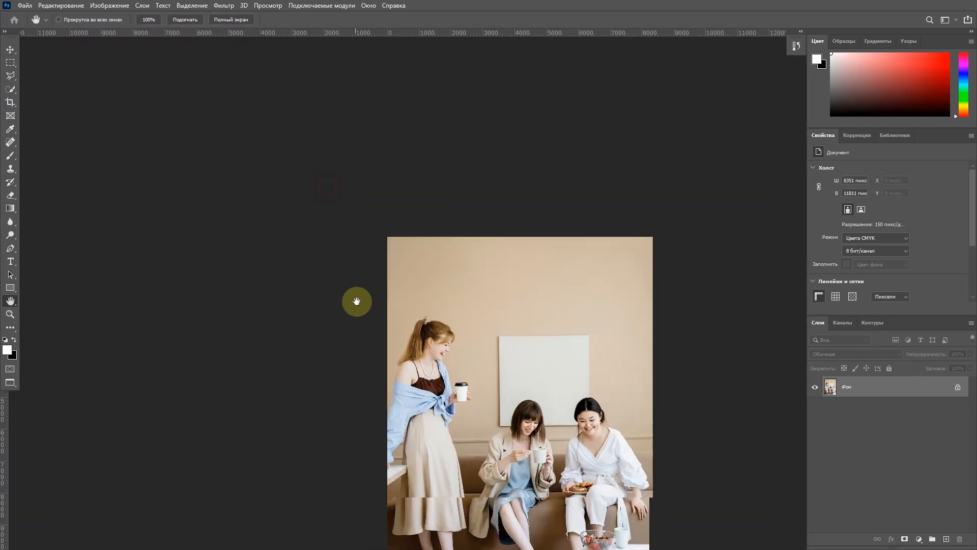
drag(356, 299, 264, 177)
right_click(436, 302)
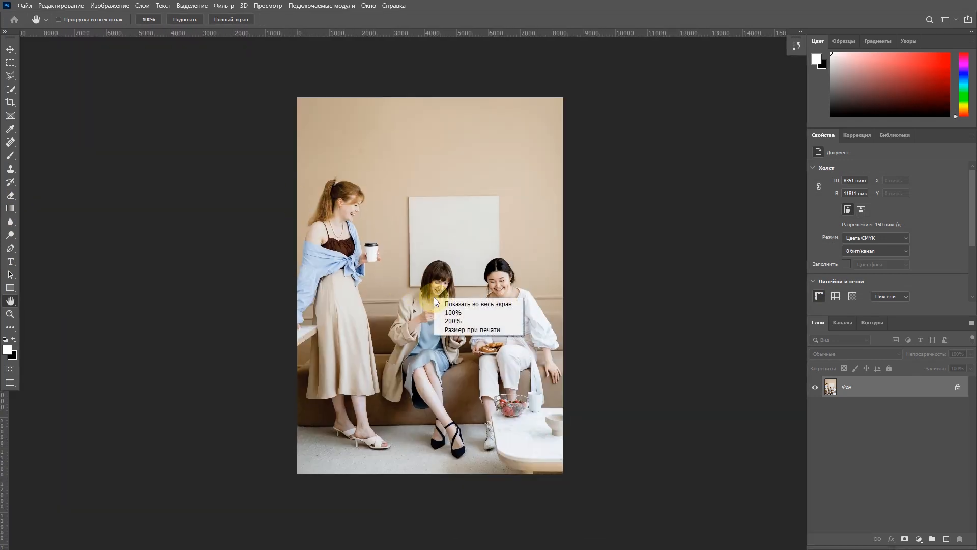
click(461, 330)
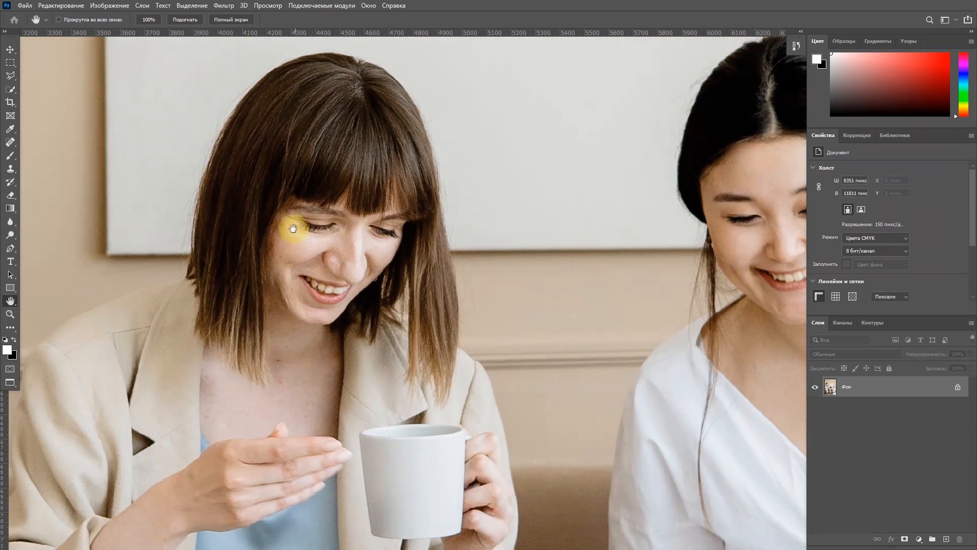
drag(290, 224, 396, 247)
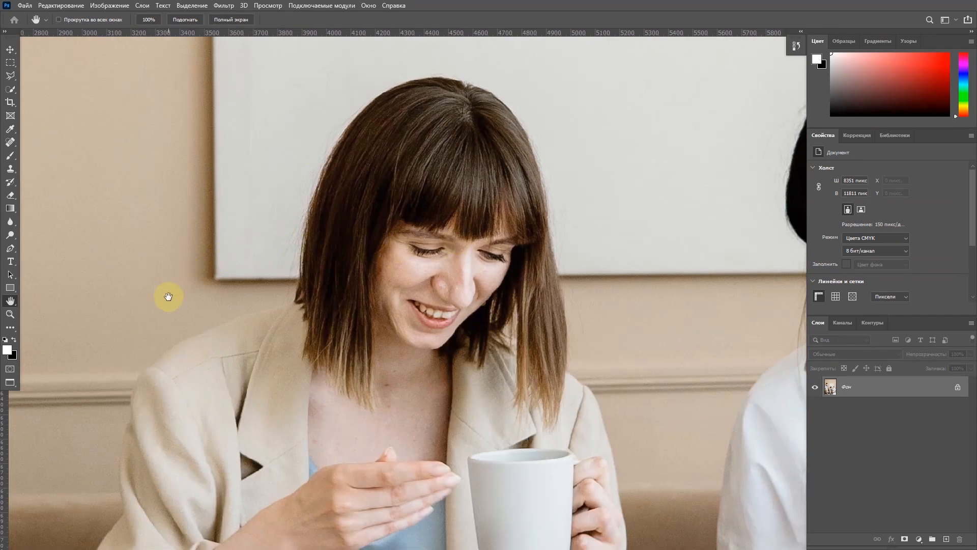
drag(172, 220, 404, 209)
mouse_move(480, 277)
mouse_down()
mouse_move(283, 178)
mouse_move(397, 316)
mouse_move(364, 244)
mouse_move(488, 243)
mouse_move(300, 238)
mouse_up()
drag(552, 249, 191, 188)
mouse_move(527, 224)
mouse_down()
mouse_move(265, 192)
mouse_move(226, 203)
mouse_up()
drag(104, 155, 283, 175)
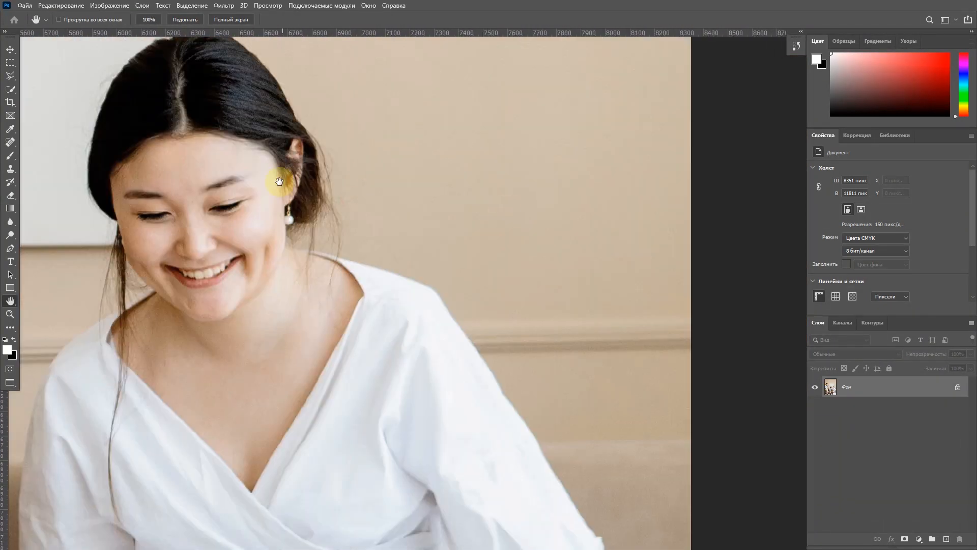
- Examine the face and shoulder of the woman in white at 100% and 200% magnification
right_click(281, 184)
click(309, 197)
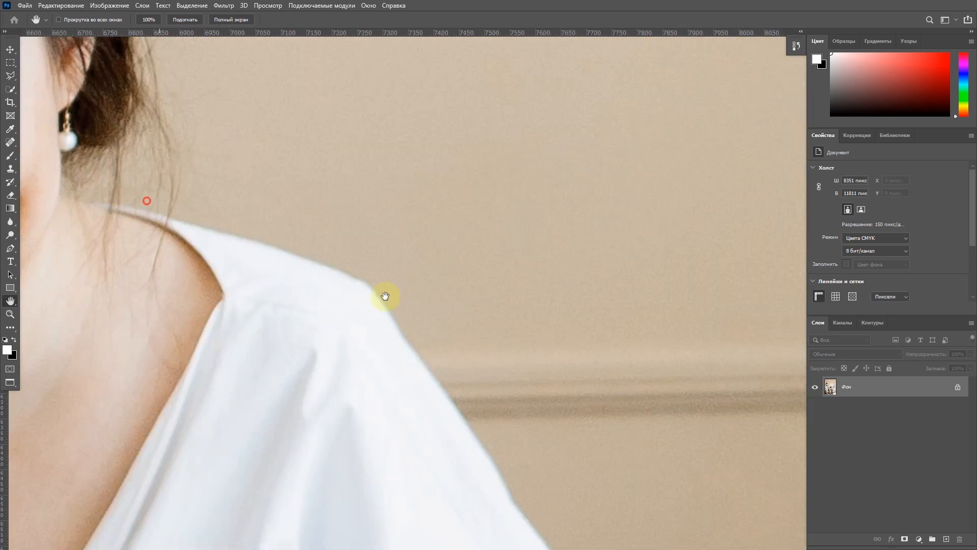
drag(54, 120, 306, 218)
drag(239, 196, 445, 204)
right_click(255, 167)
click(273, 190)
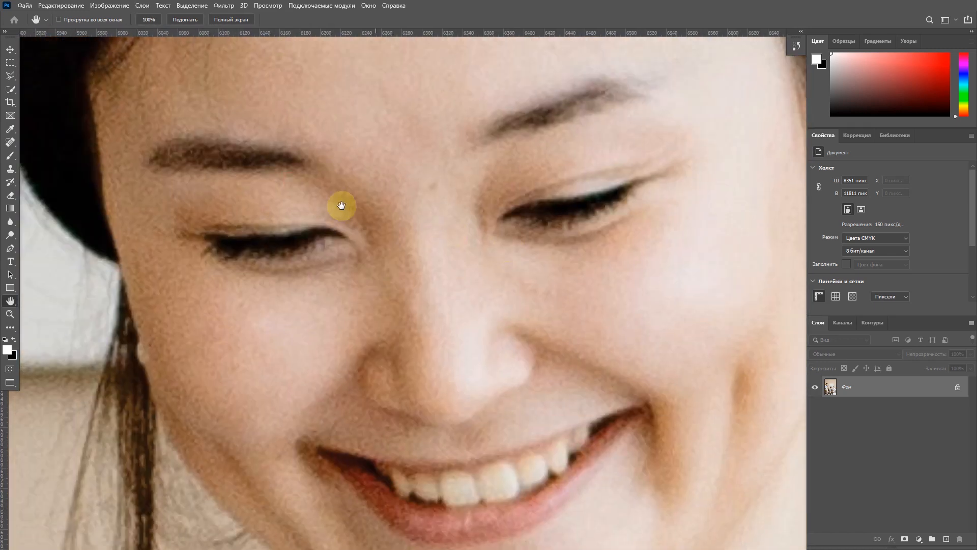
drag(342, 203, 375, 229)
- Fit the whole photo in view, leave full-screen mode and close РАСТР4.tif without saving changes
right_click(345, 224)
click(389, 229)
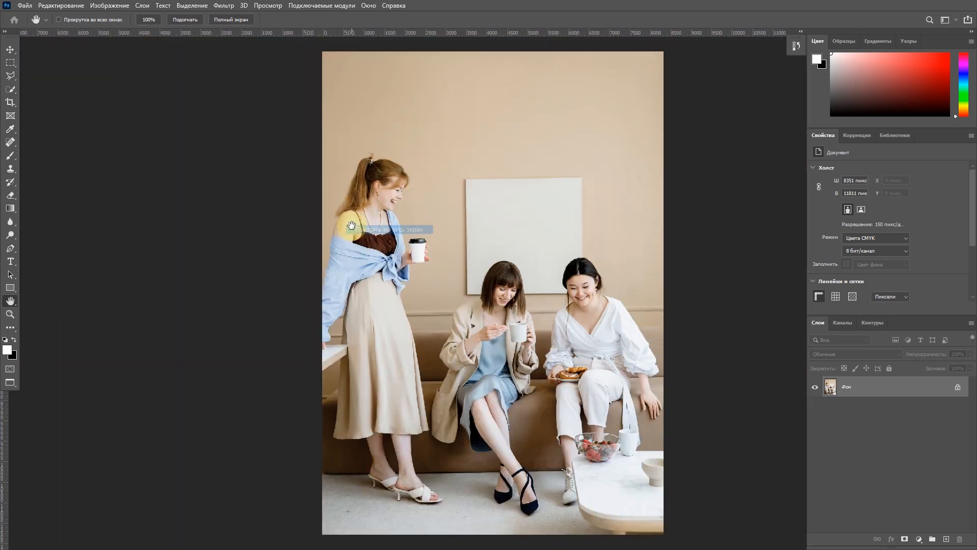
key(f)
key(f)
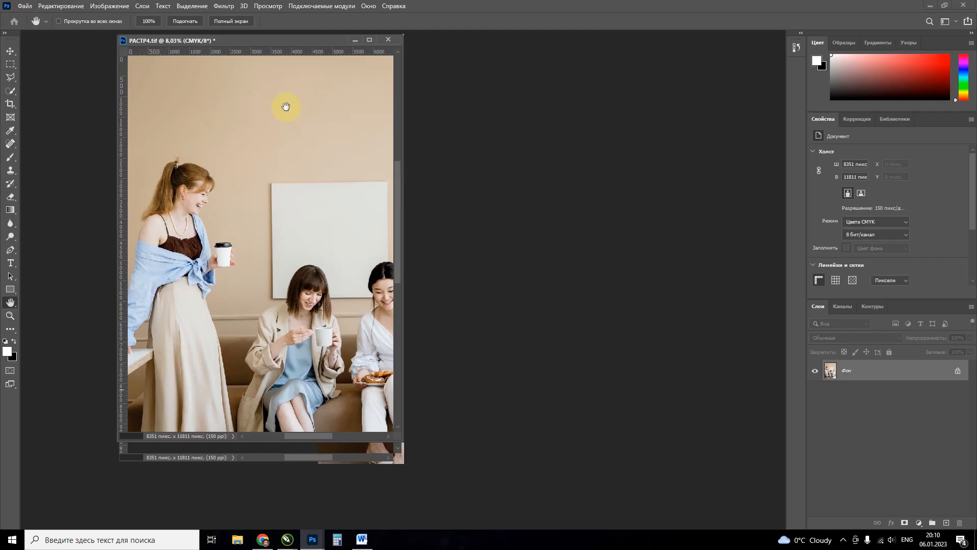
click(465, 40)
click(541, 201)
- Browse the ЭКСПОРТ folder for opening, list its TIFFs in the Таблица view and compare their file sizes, including РАСТР4
click(32, 134)
click(295, 90)
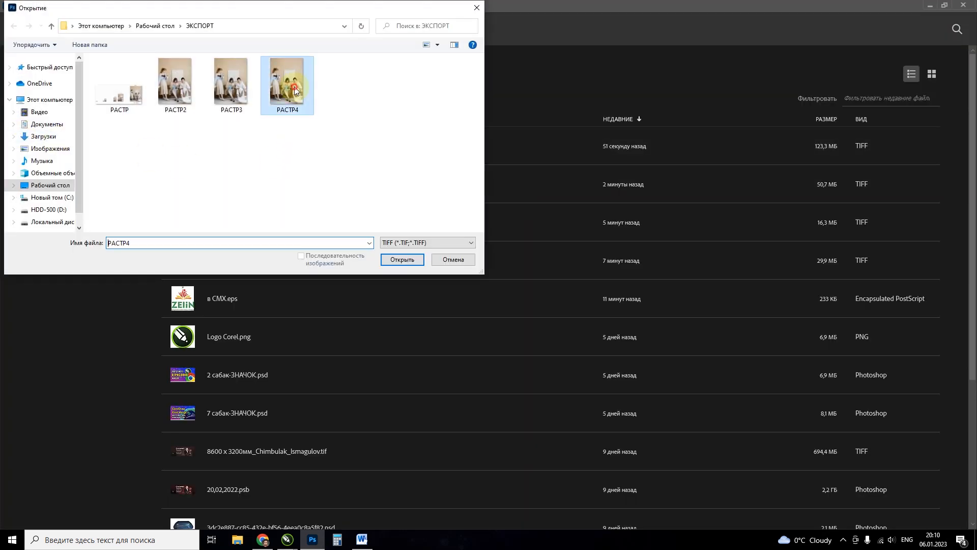
click(438, 45)
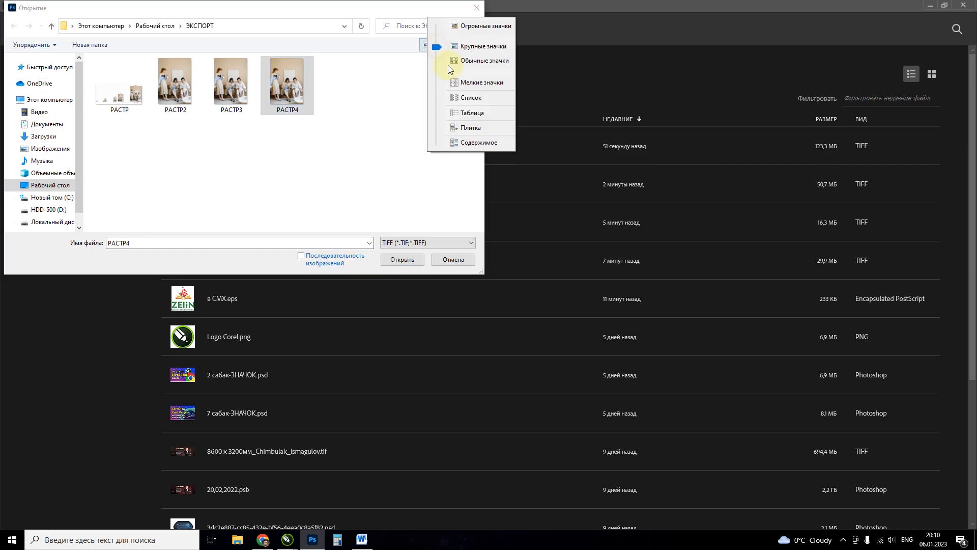
click(472, 120)
click(327, 76)
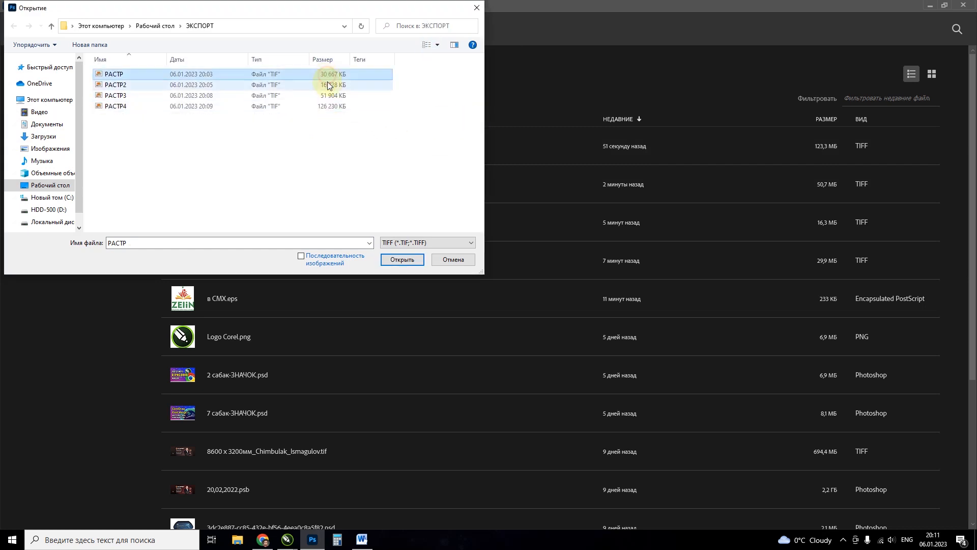
click(335, 85)
click(329, 75)
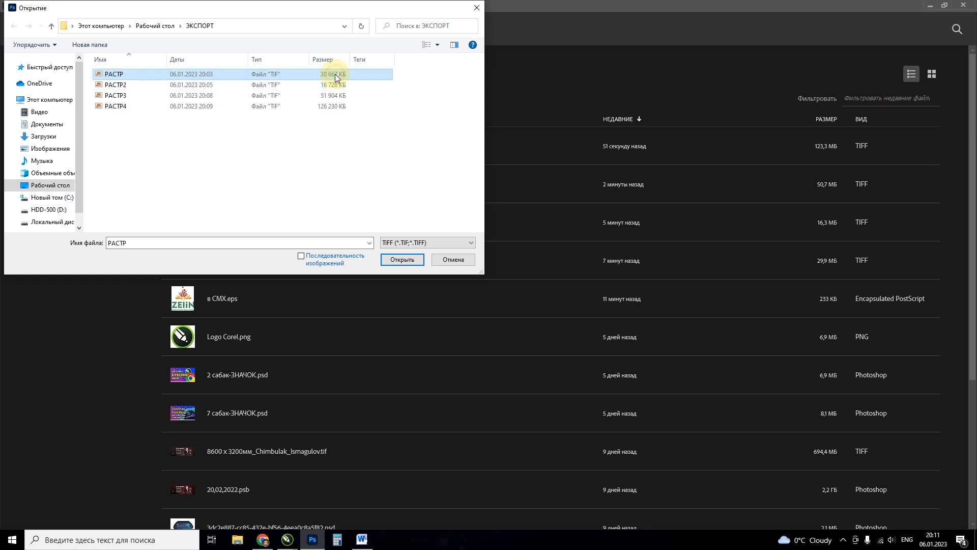
click(477, 13)
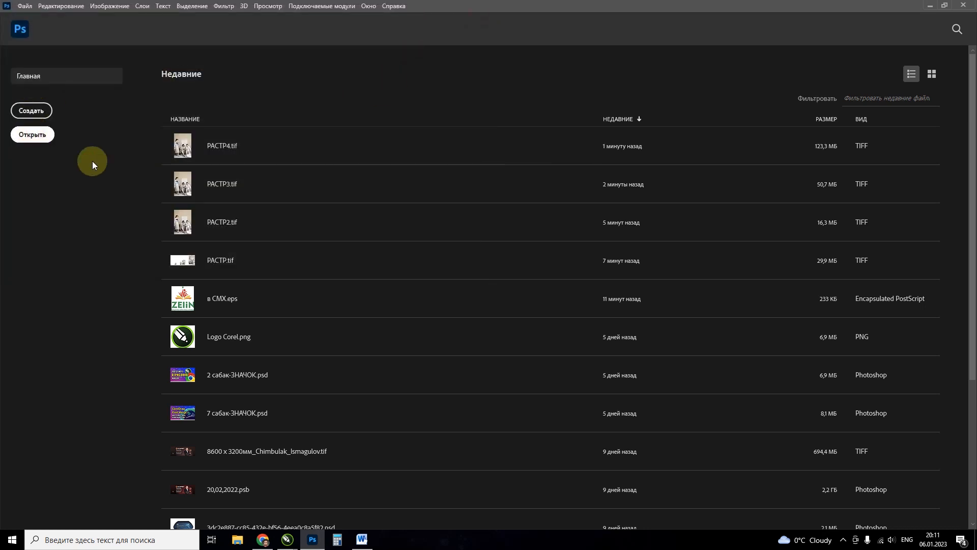
key(ctrl+o)
click(332, 106)
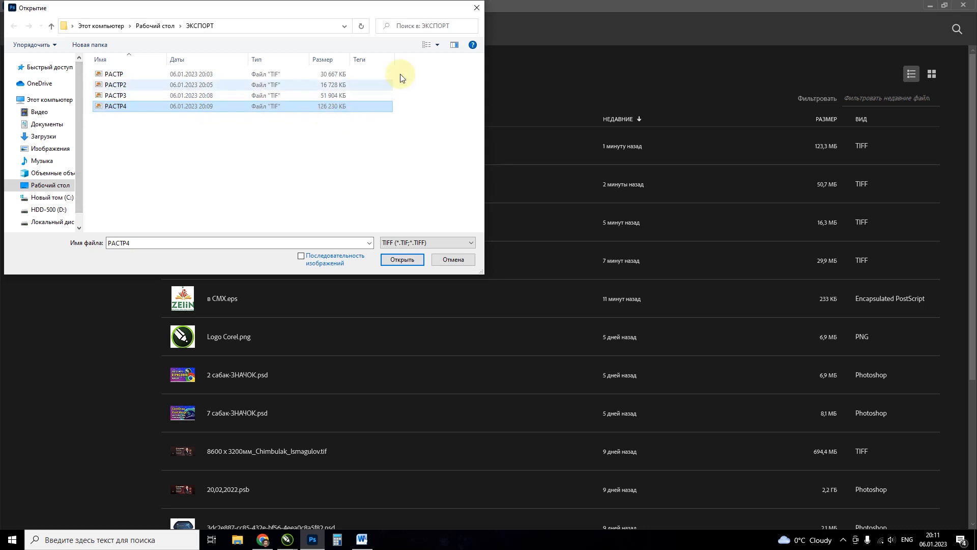
click(476, 8)
- Switch to CorelDRAW and export the 1500x2000мм photo as an uncompressed CMYK TIFF named РАСТР5 at 150 dpi
key(alt+Tab)
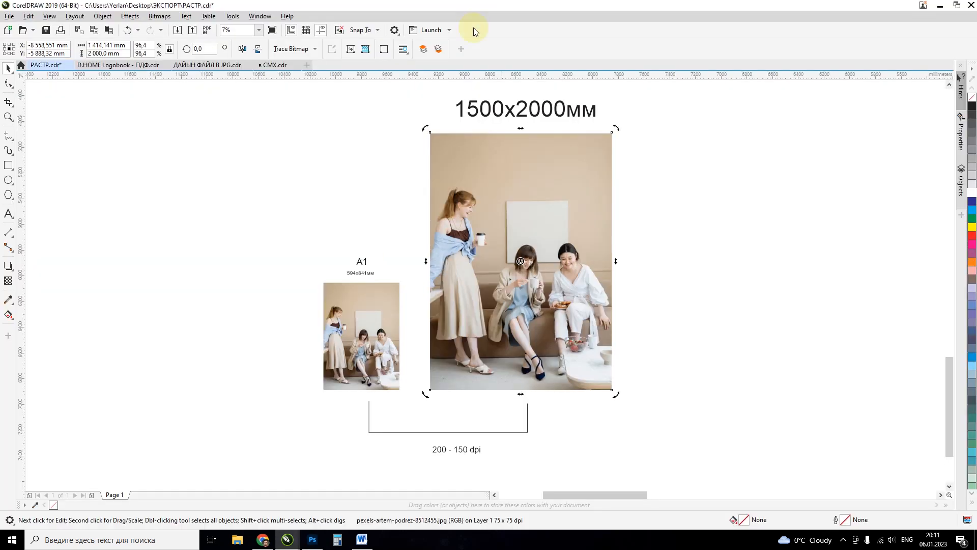
click(508, 174)
key(ctrl+e)
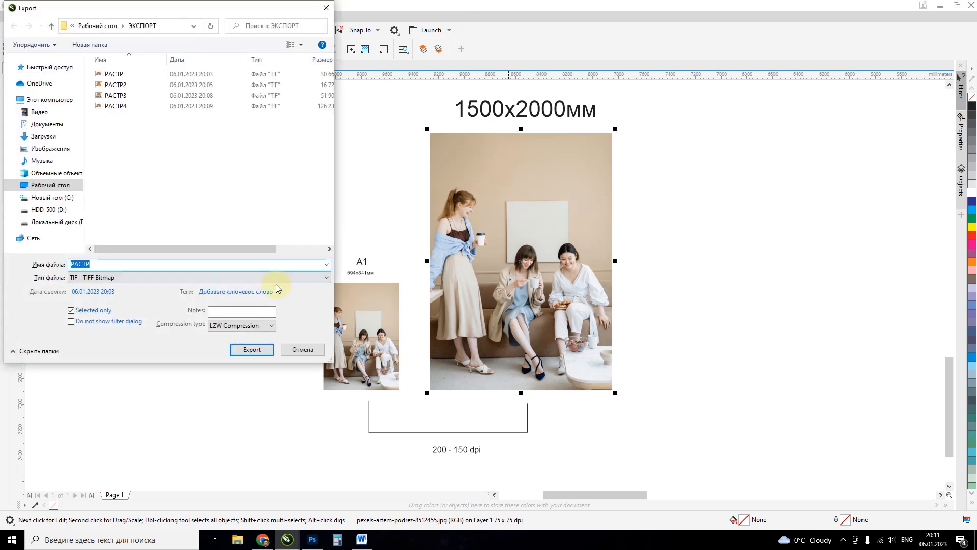
click(250, 326)
click(250, 336)
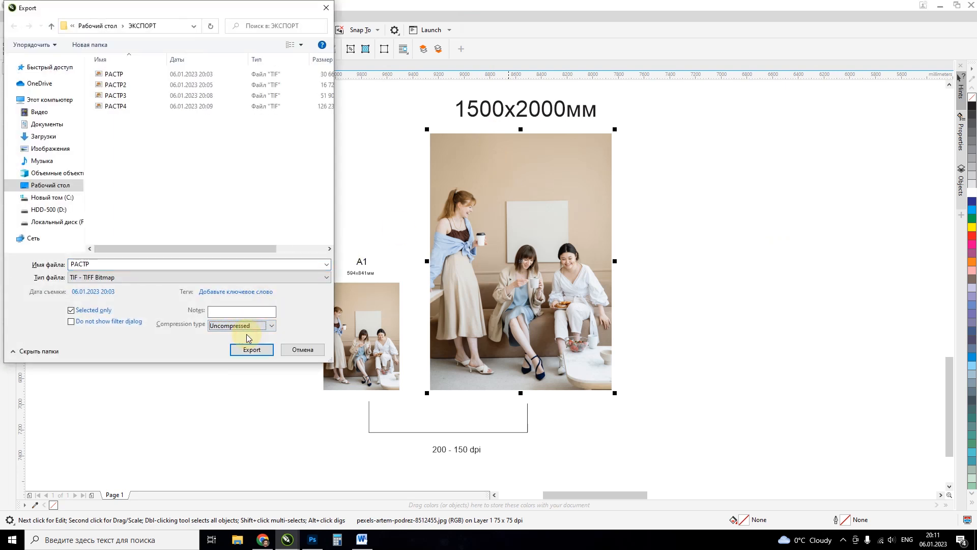
click(92, 265)
text(5)
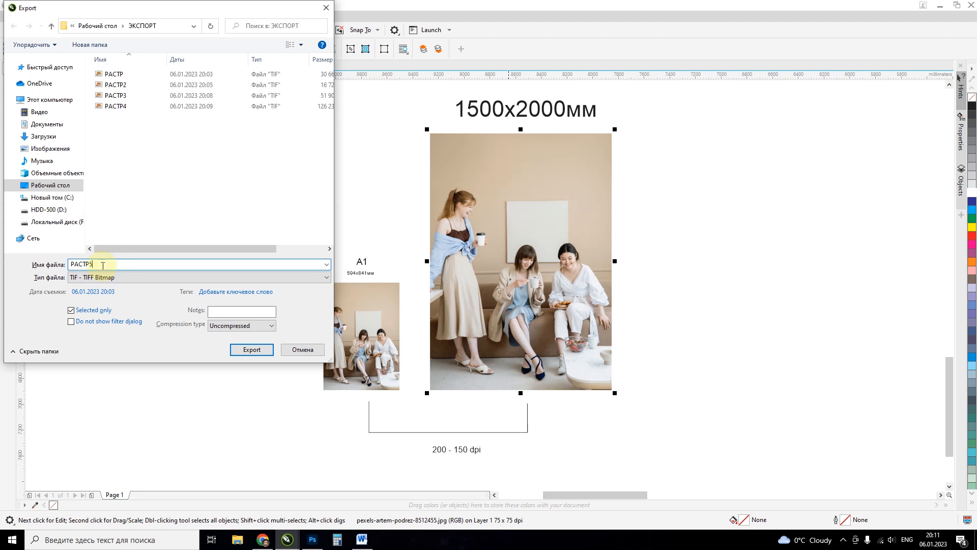
key(Return)
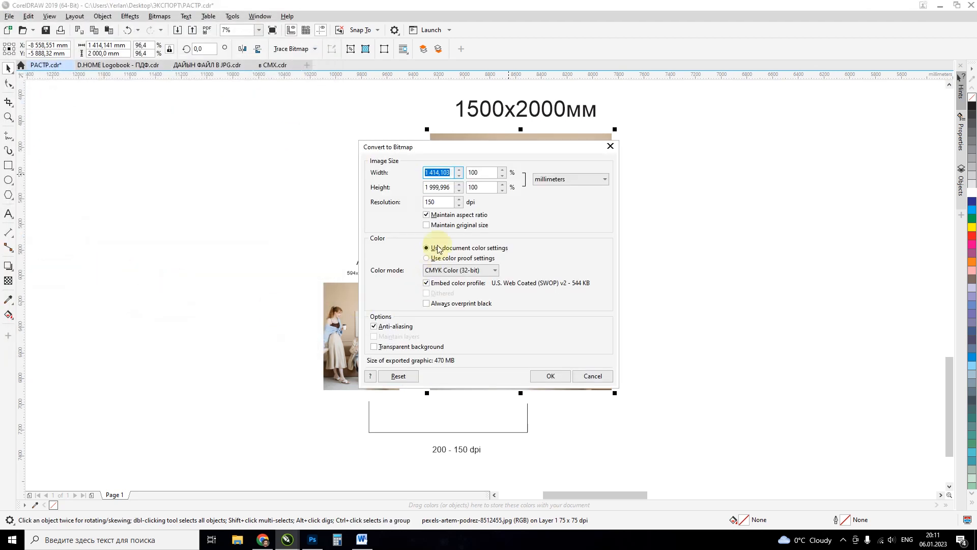
click(546, 381)
- Switch to Photoshop, compare the file size of РАСТР5 with the other TIFFs and open it with its embedded color profile
key(alt+Tab)
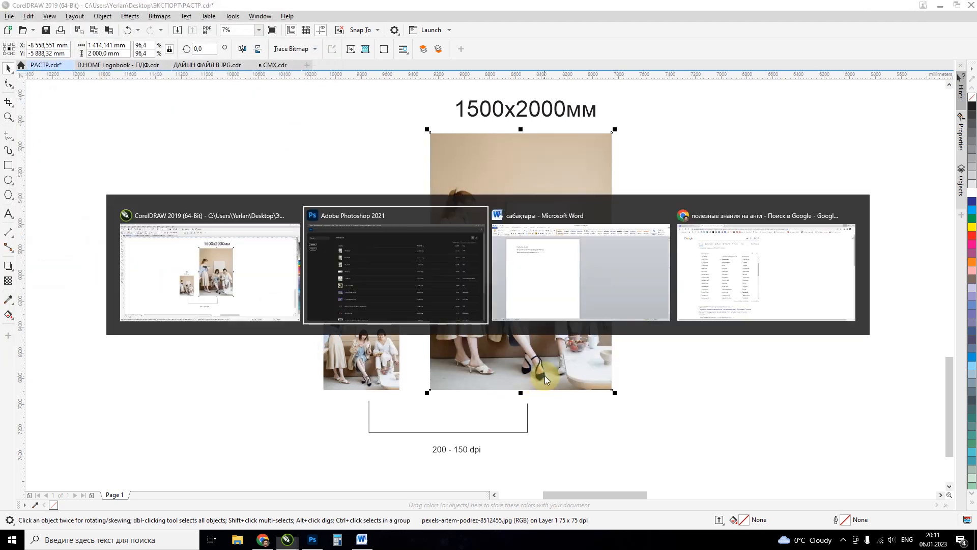
click(31, 134)
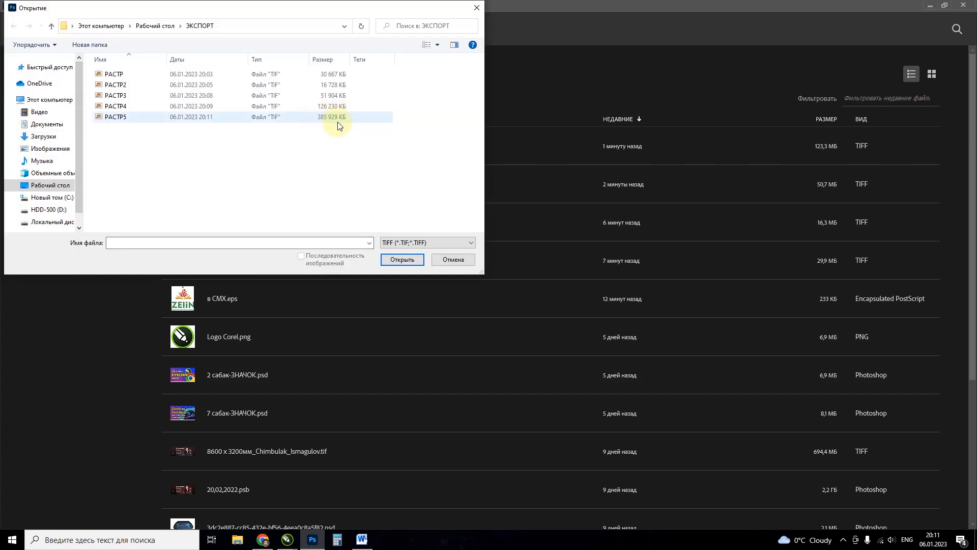
click(305, 118)
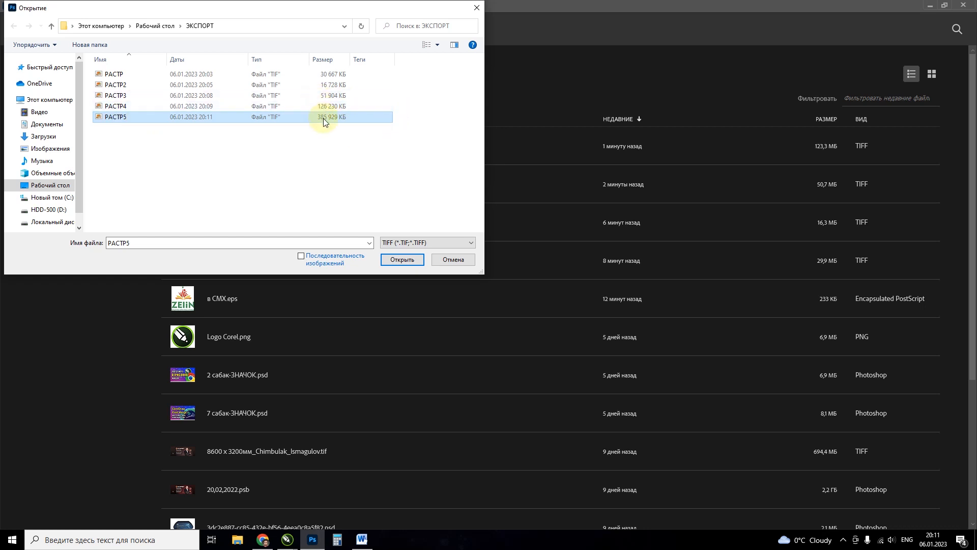
double_click(121, 117)
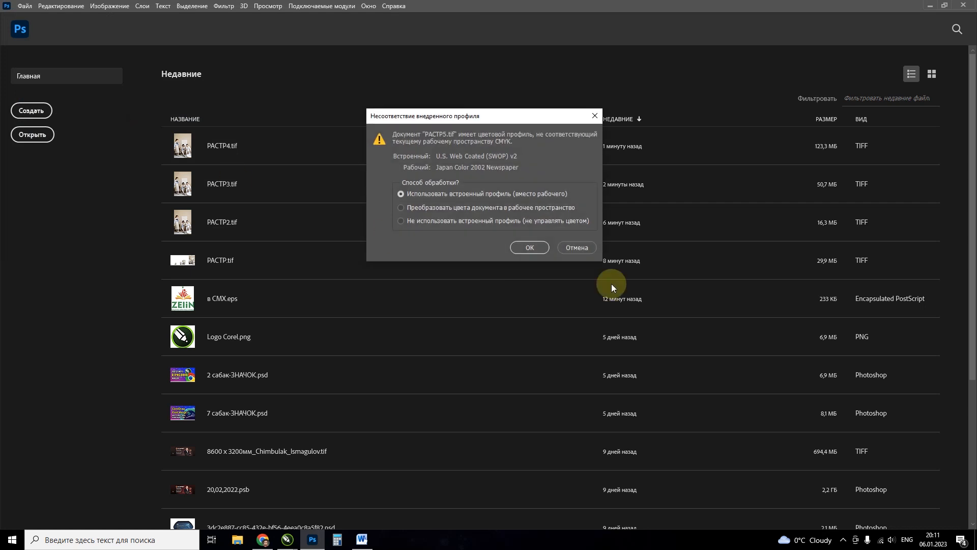
click(529, 247)
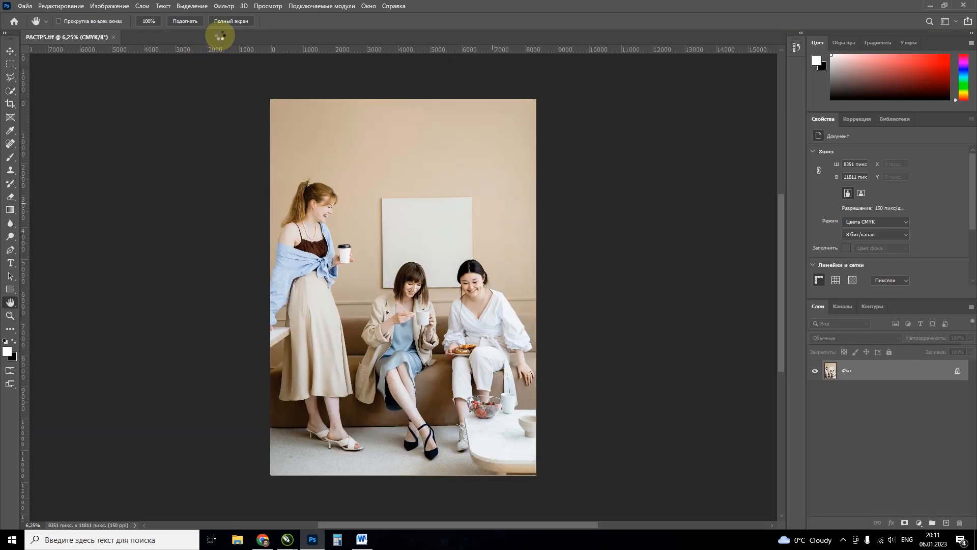
- Float РАСТР5.tif in its own window and check its image dimensions and resolution
drag(220, 35, 349, 71)
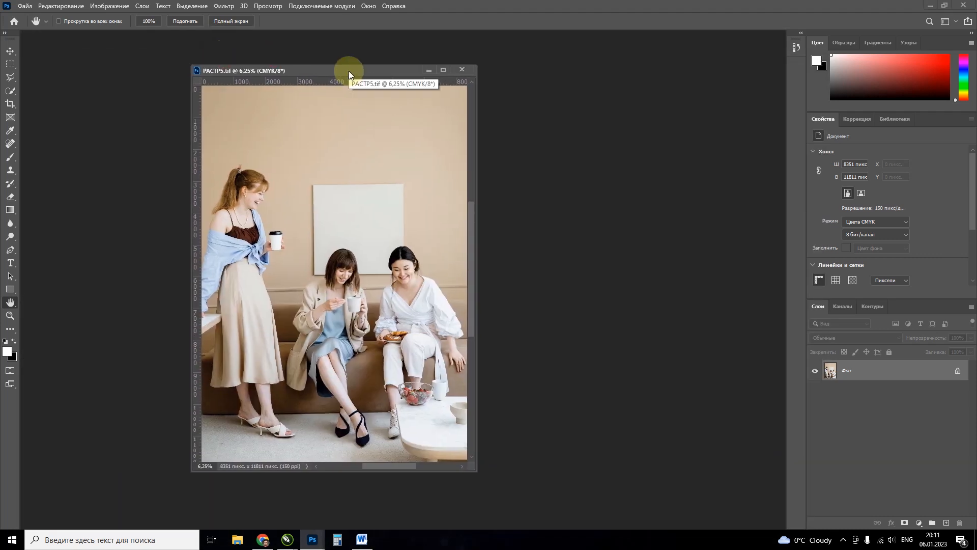
right_click(349, 71)
click(372, 89)
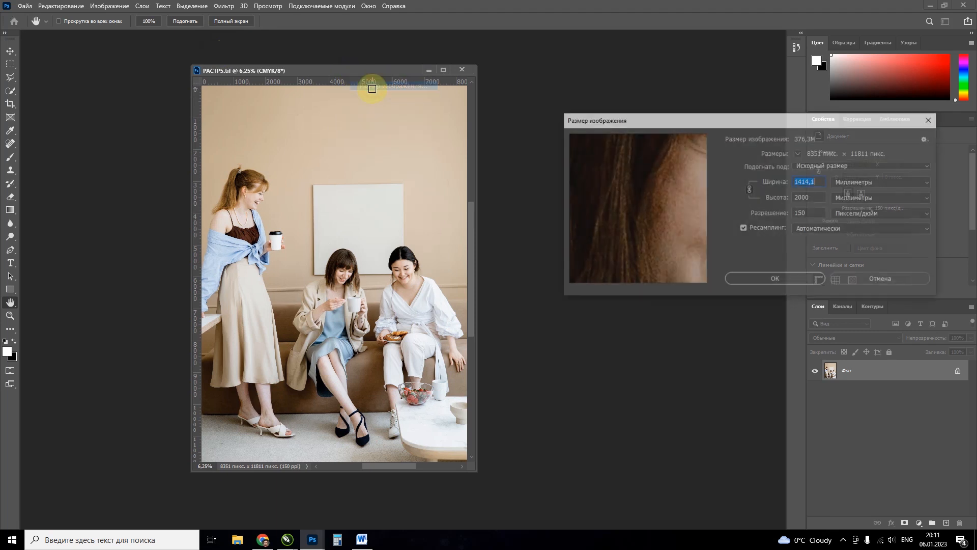
click(816, 279)
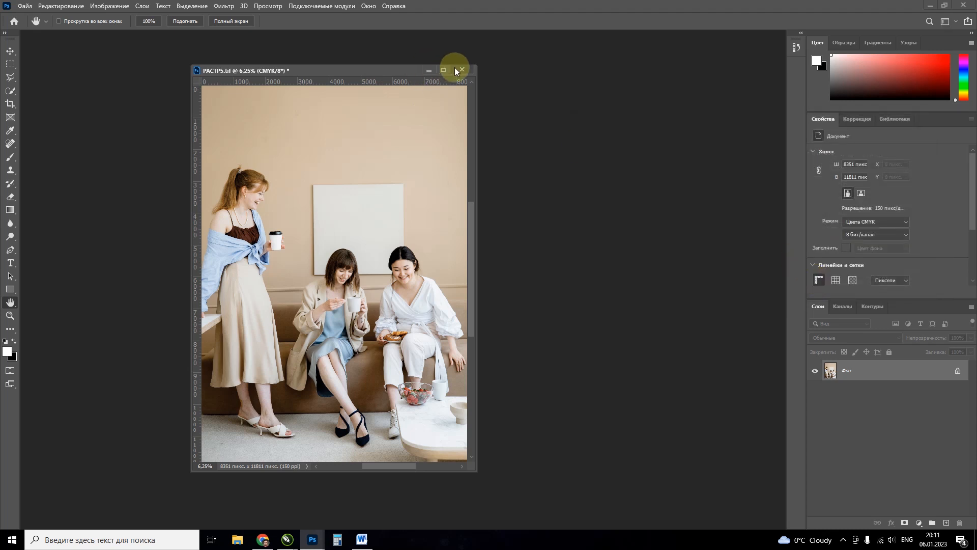
- Close РАСТР5.tif without saving its changes
click(462, 70)
click(509, 197)
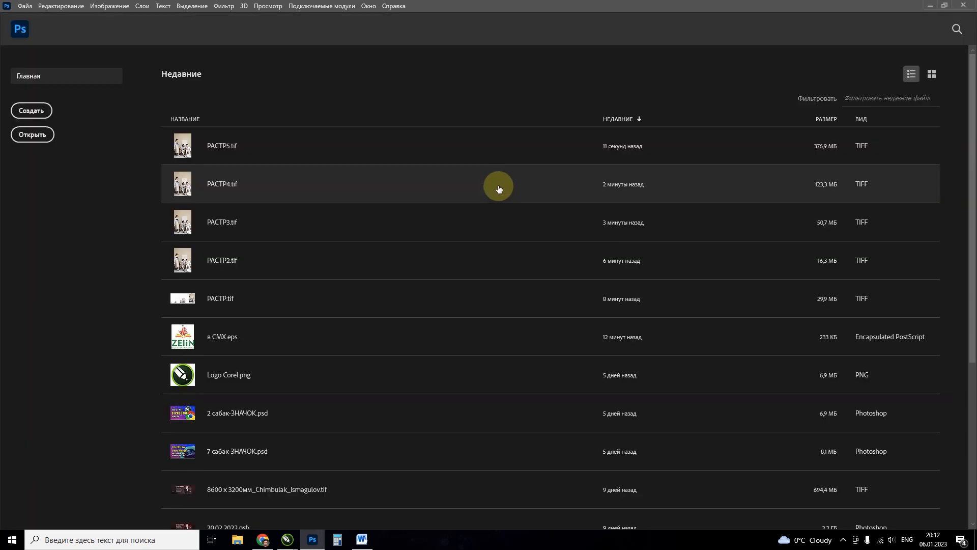
- Switch to CorelDRAW and examine the 2000x2800мм and 3500x5000мм photos marked 100 - 72 dpi in a full-screen preview
key(alt+Tab)
scroll(348, 202, down, 2)
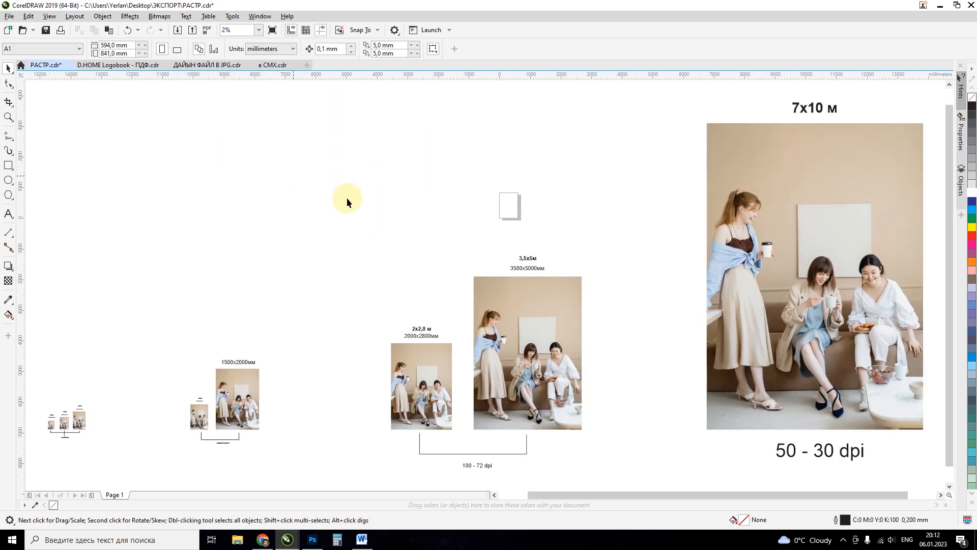
key(z)
drag(357, 243, 625, 477)
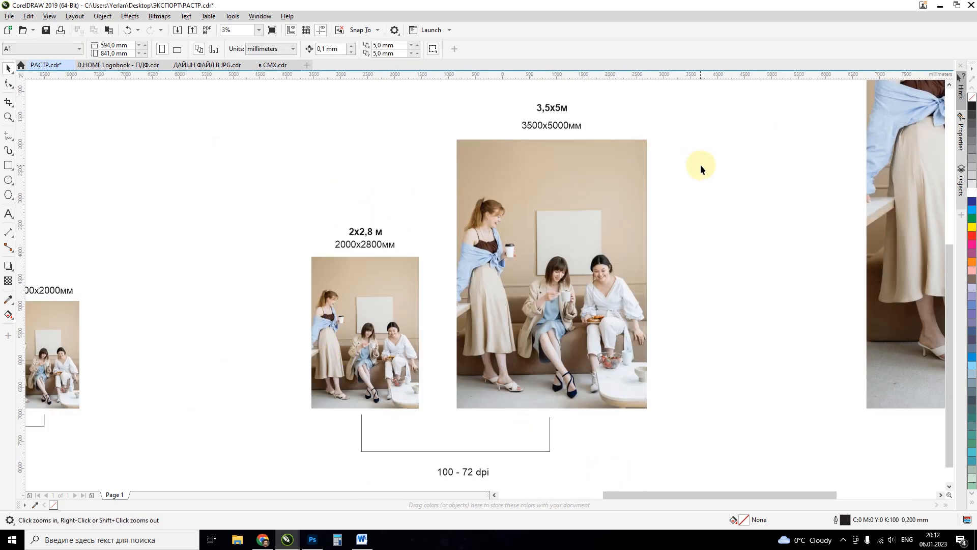
key(F9)
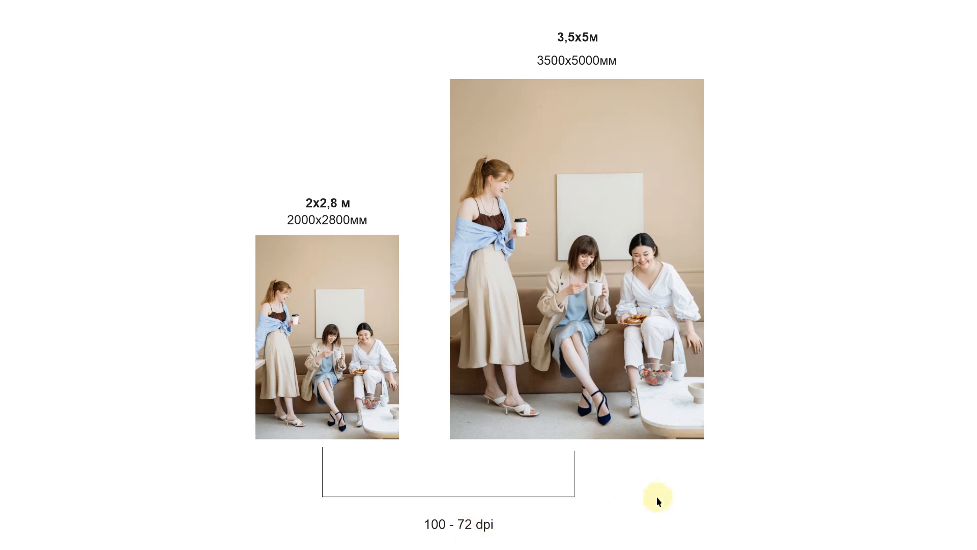
key(Escape)
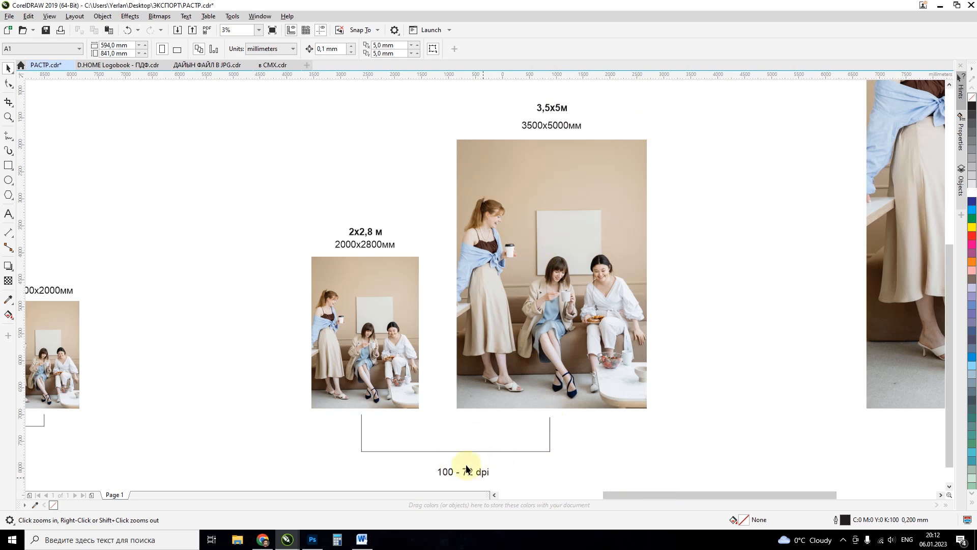
- Check the size of the 2000x2800мм photo and select the 3500x5000мм photo
click(190, 226)
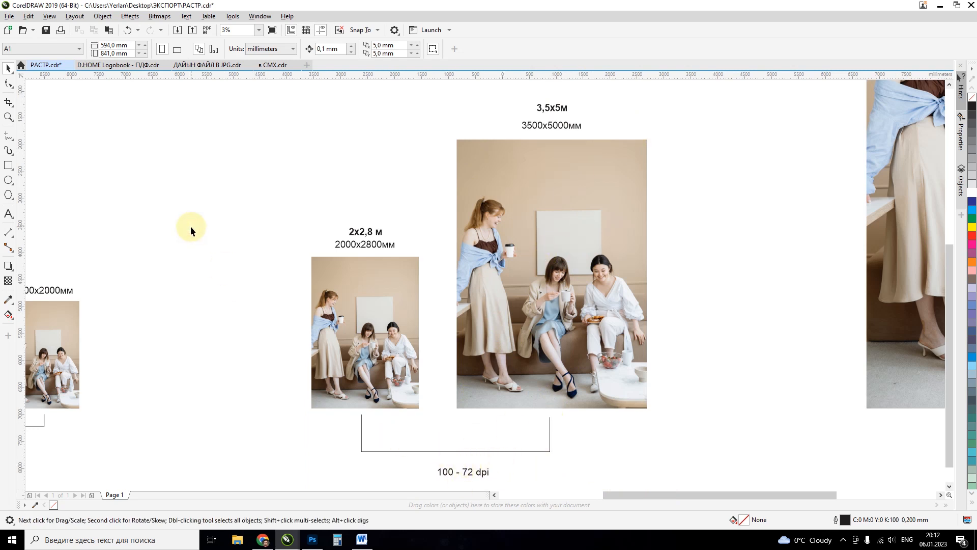
click(375, 321)
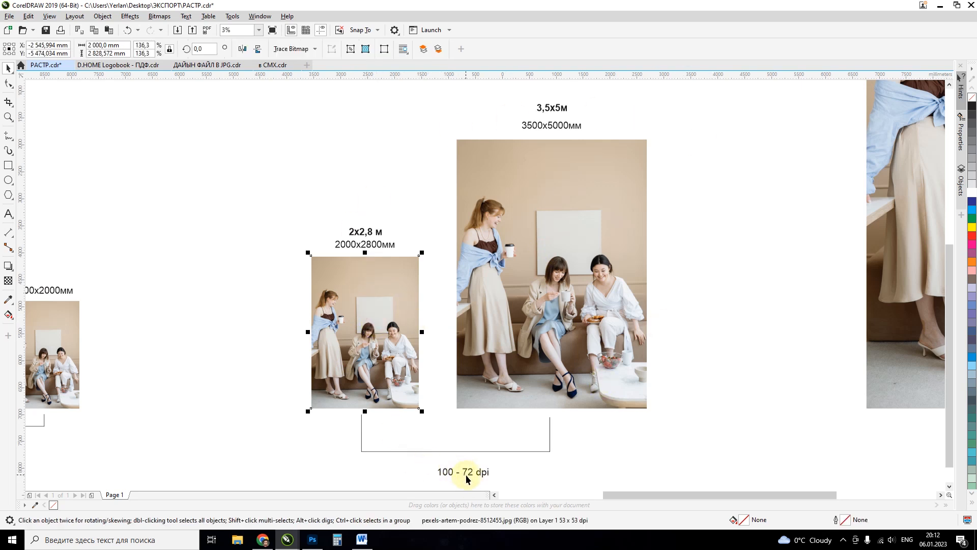
click(523, 256)
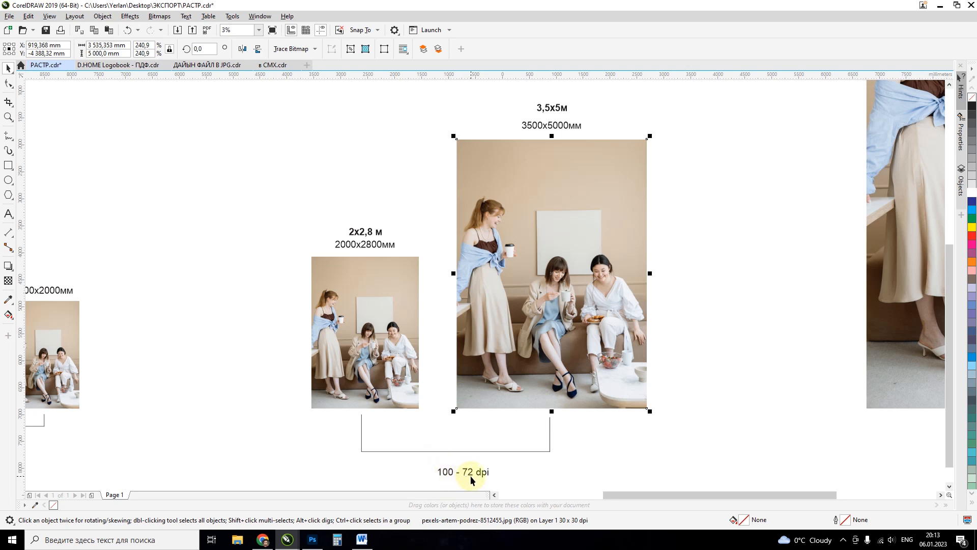
click(734, 166)
click(584, 179)
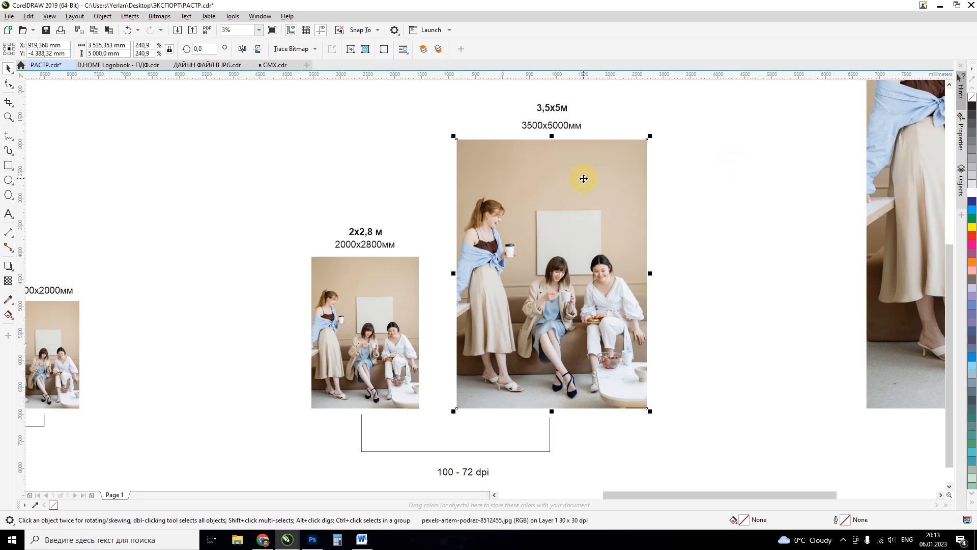
click(689, 199)
click(580, 218)
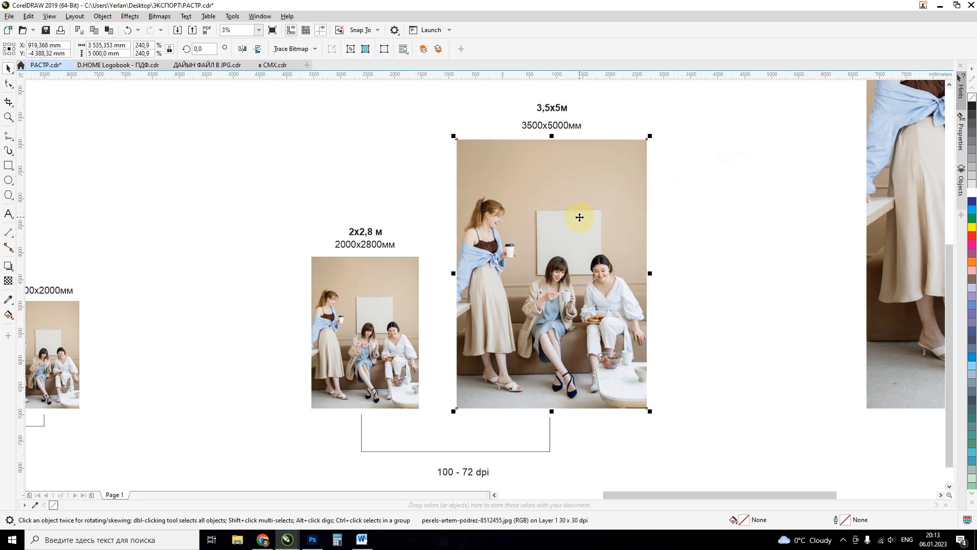
key(ctrl+e)
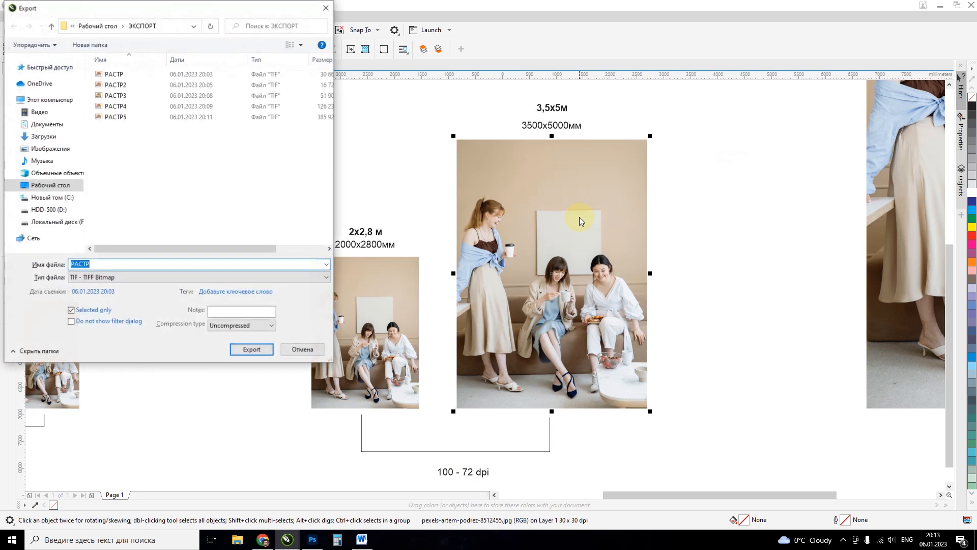
click(141, 265)
text(6)
key(Return)
key(Escape)
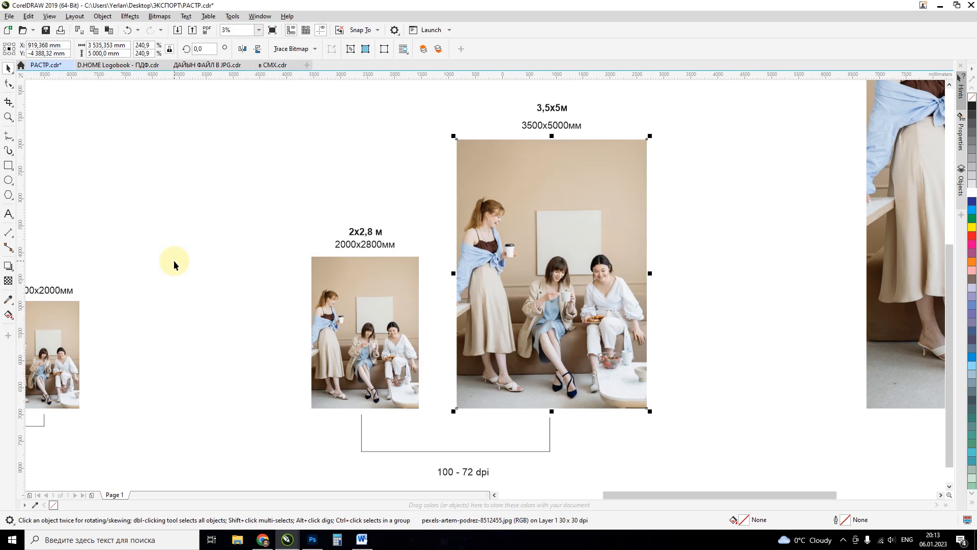
- Export the selected 3500x5000мм photo as a CMYK TIFF named РАСТР6 with LZW compression at 72 dpi
key(ctrl+e)
click(214, 326)
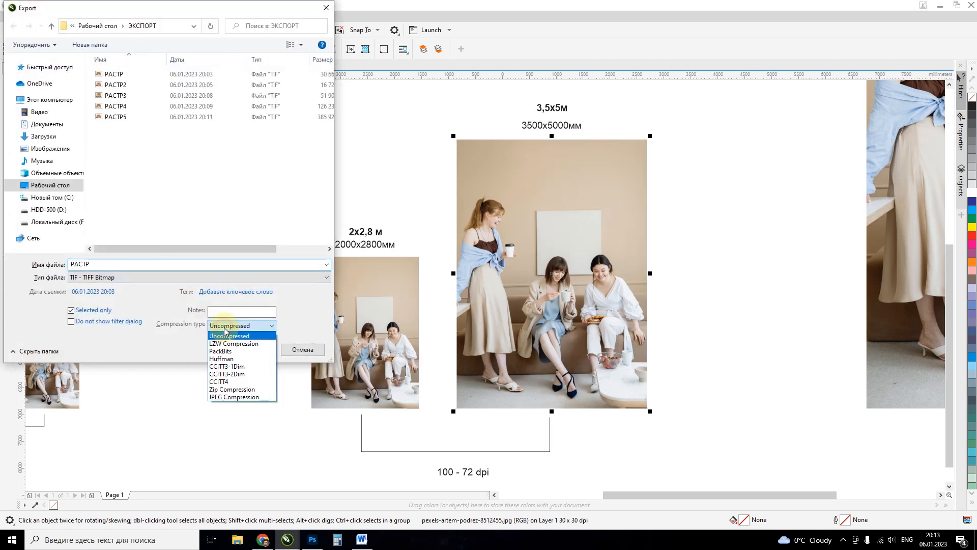
click(239, 342)
click(134, 269)
click(134, 268)
text(6)
key(Return)
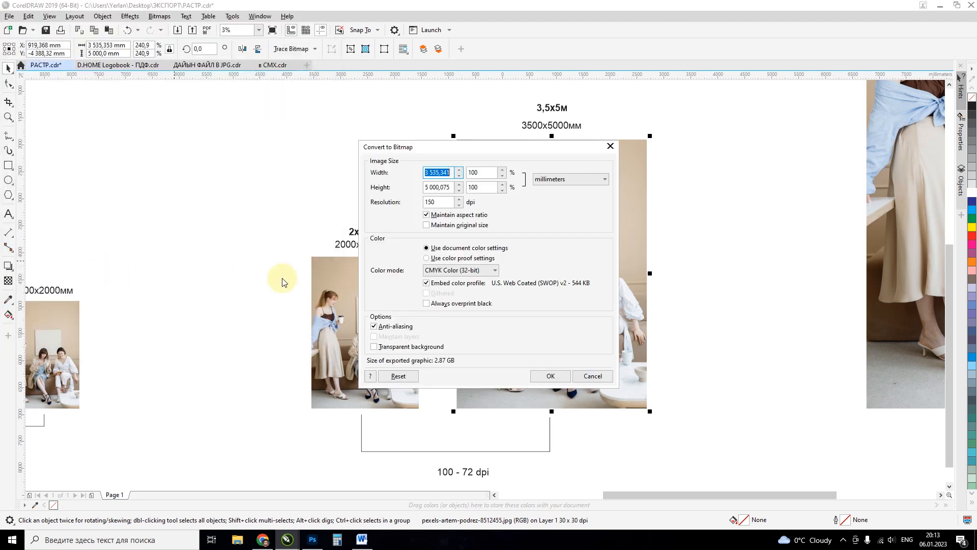
double_click(432, 202)
text(72)
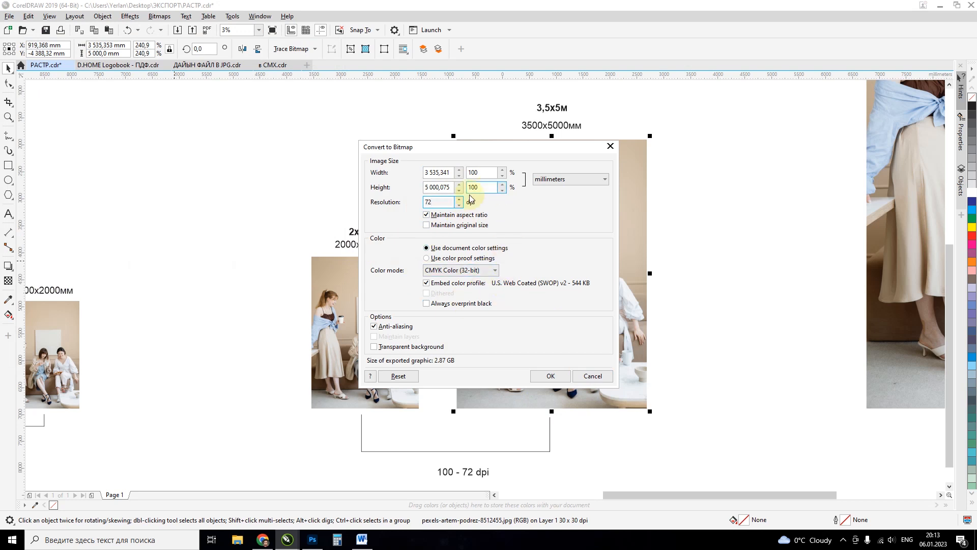
click(550, 375)
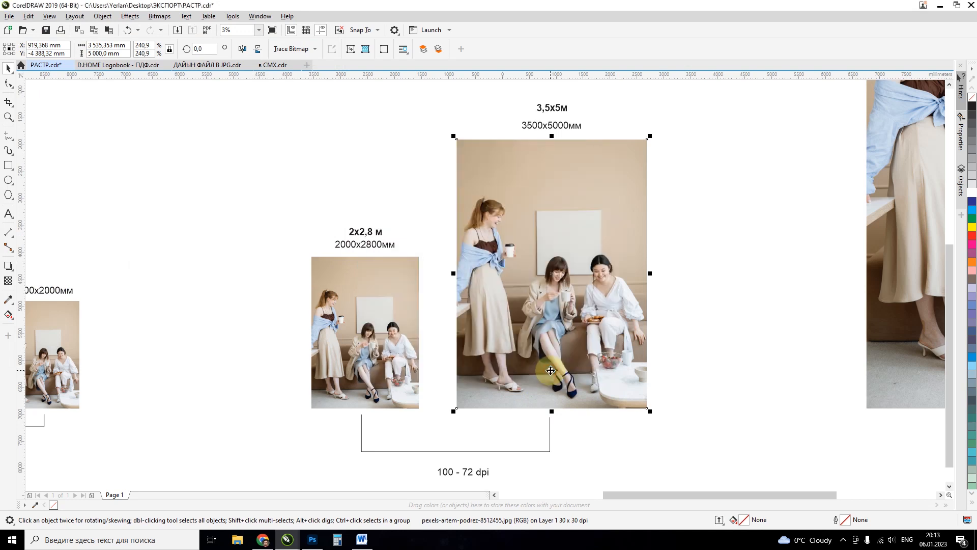
- Switch to Photoshop, compare the file size of РАСТР6 with the other TIFFs and open it with its embedded color profile
click(313, 539)
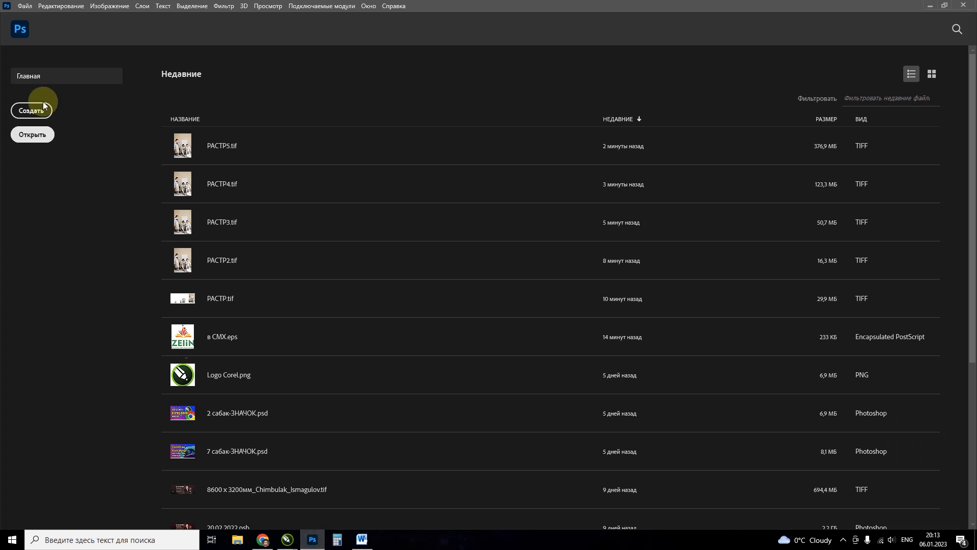
click(36, 135)
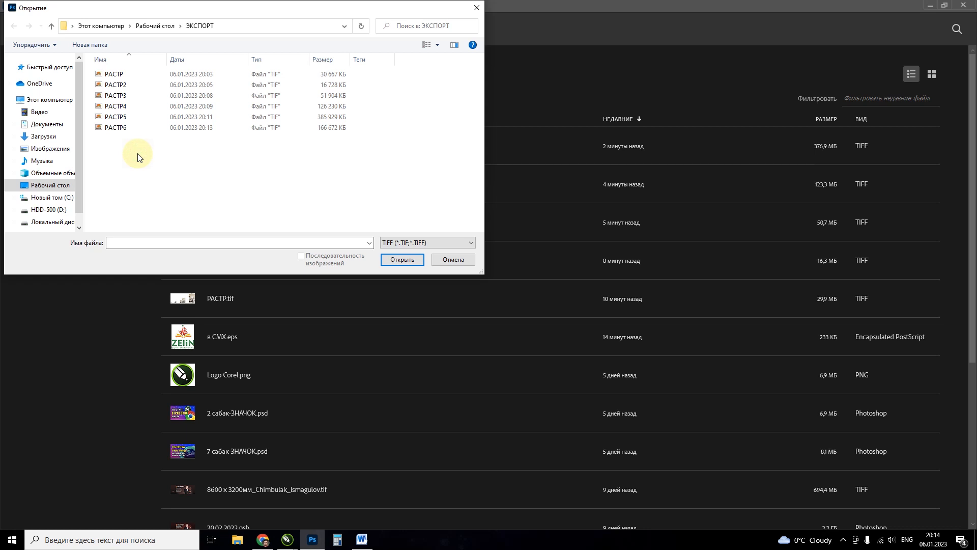
click(120, 128)
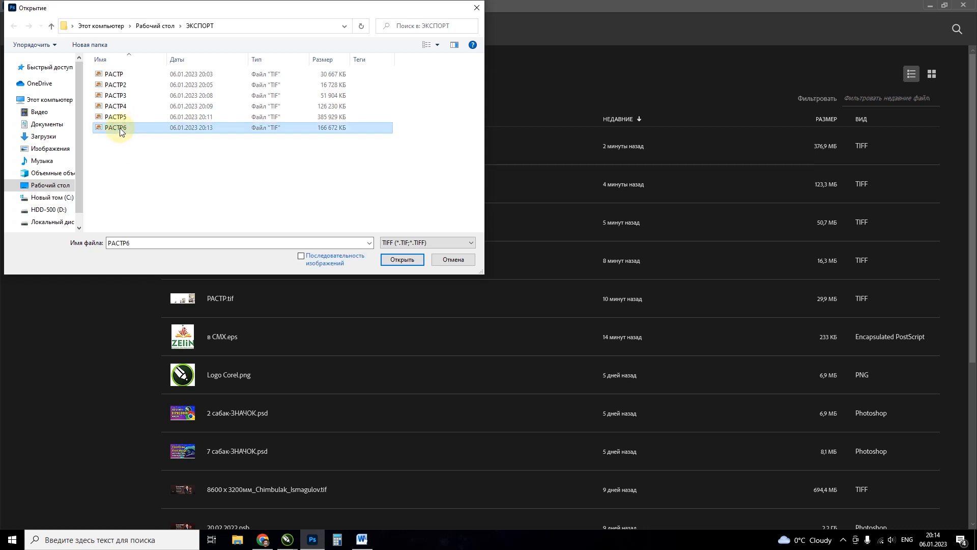
double_click(119, 129)
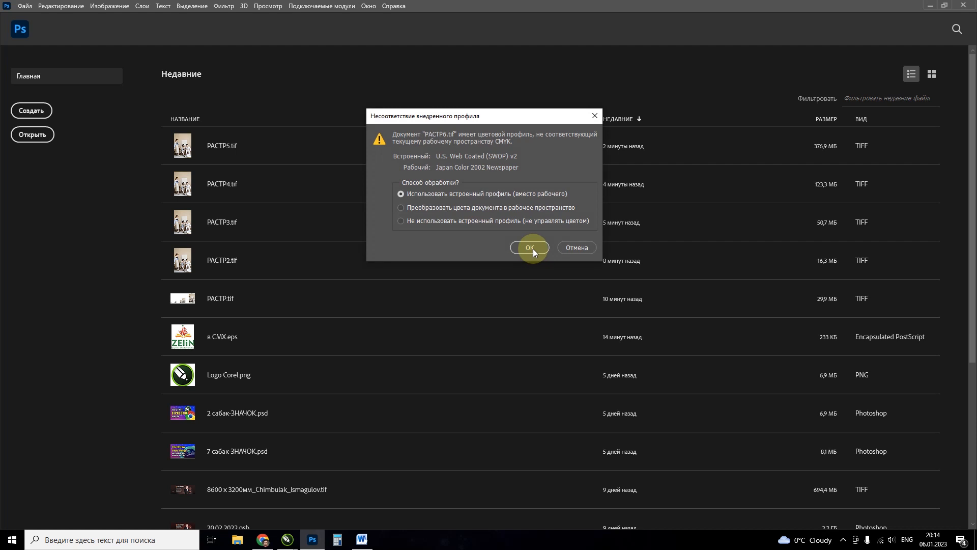
click(530, 248)
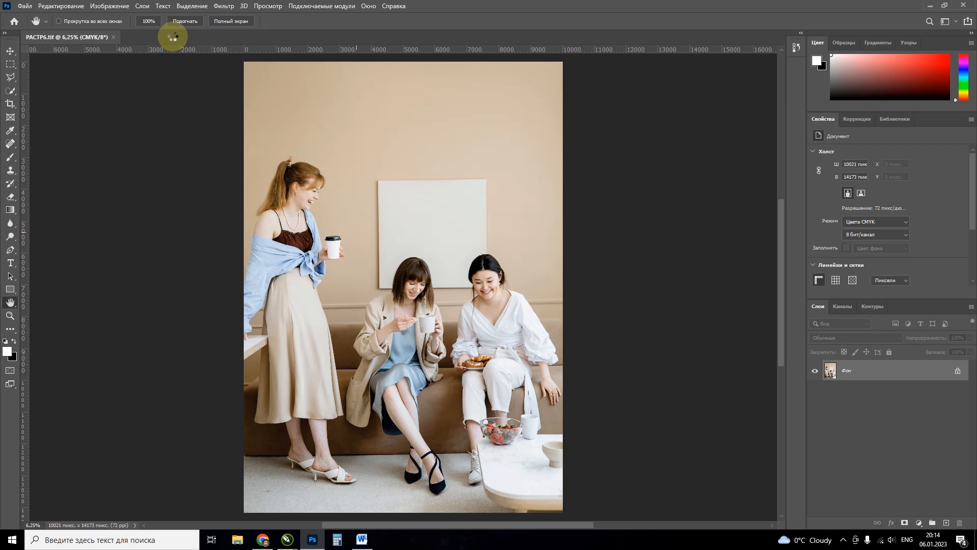
- Float РАСТР6.tif in its own window, fit the whole photo inside it and reposition the window in the workspace
drag(173, 35, 355, 44)
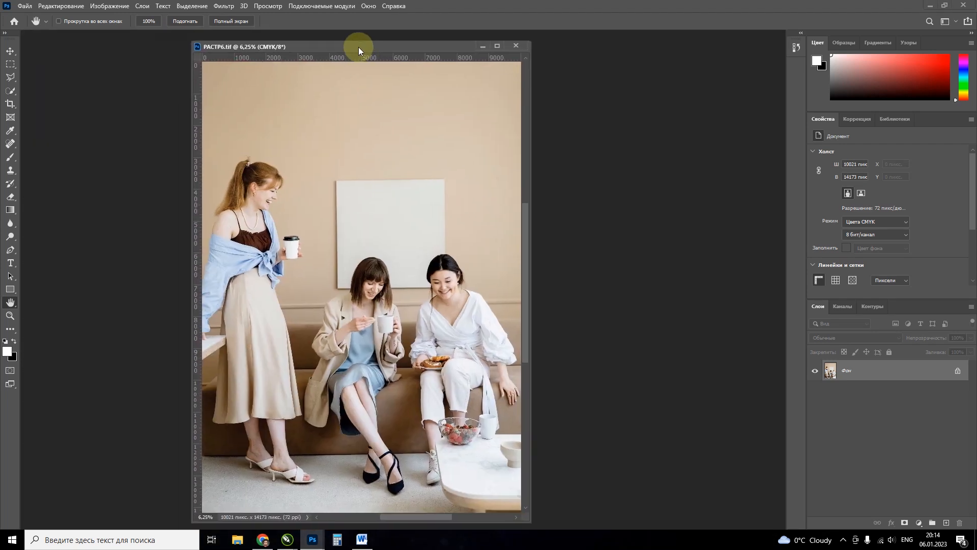
scroll(327, 171, down, 1)
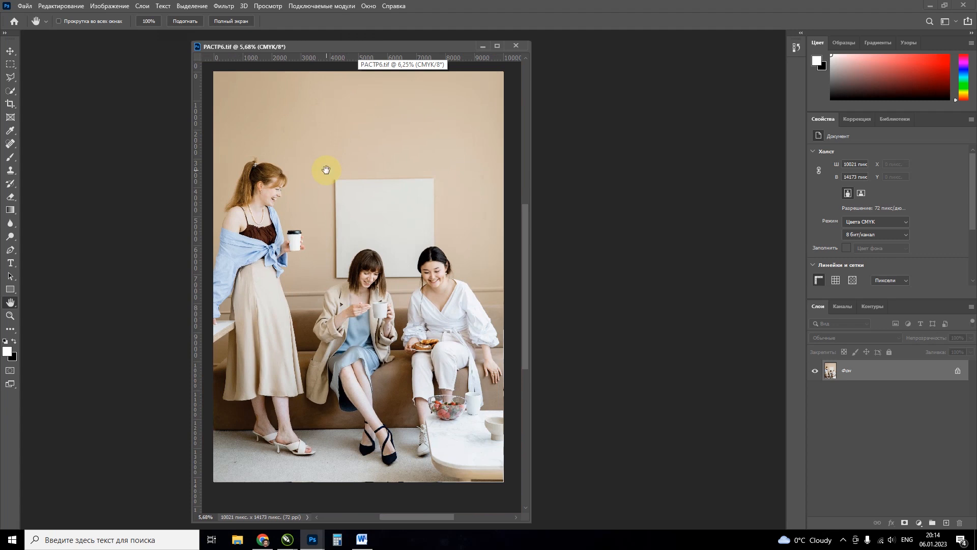
click(11, 51)
drag(362, 49, 367, 51)
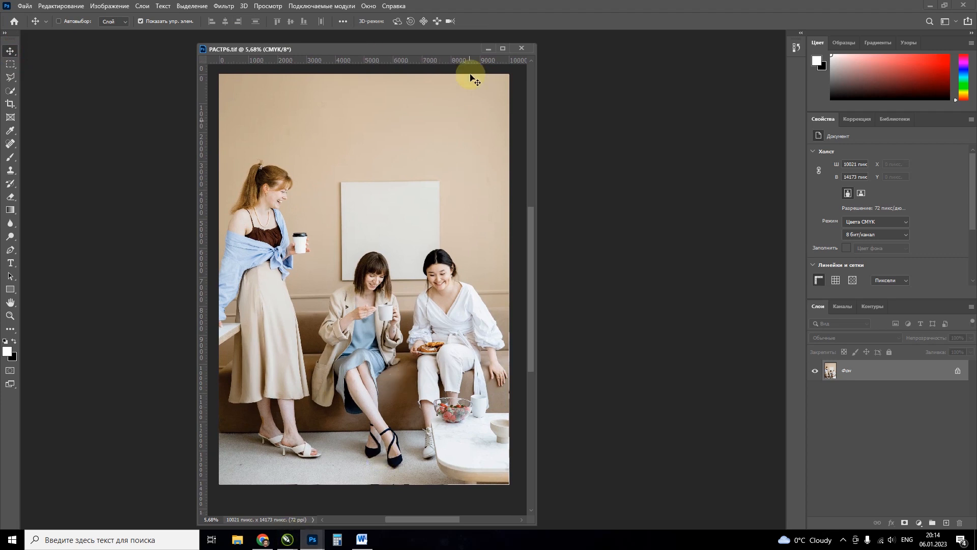
drag(432, 47, 447, 51)
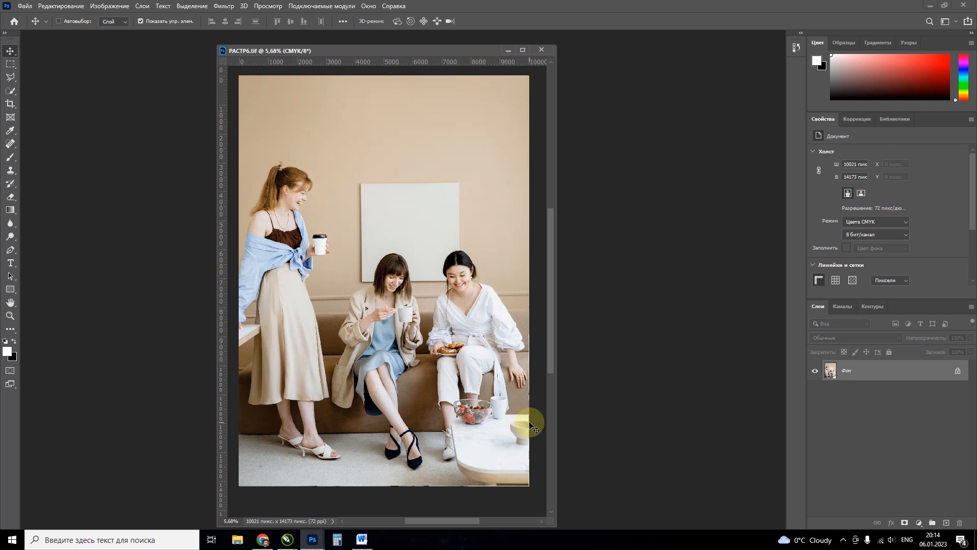
drag(423, 51, 438, 49)
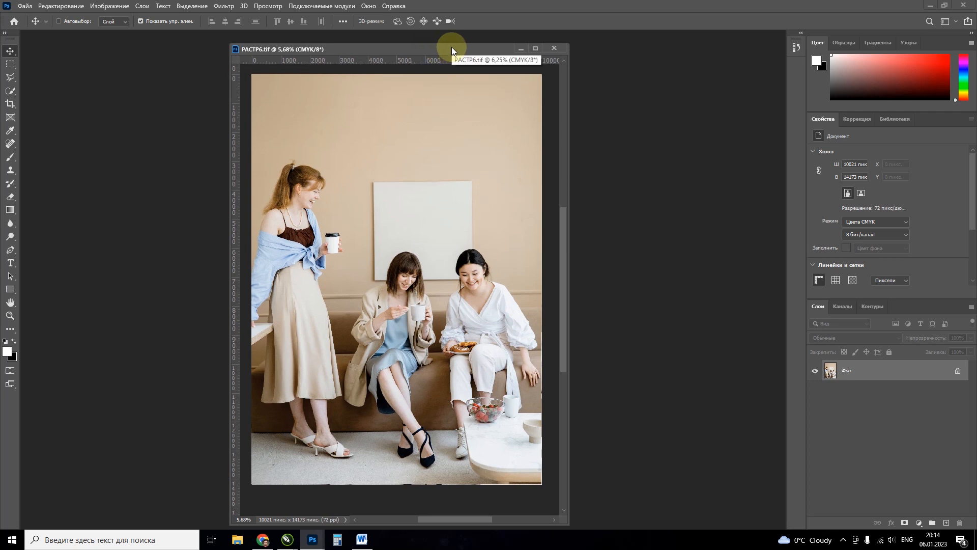
- Check the image size of РАСТР6.tif and set its height to 5000 mm
right_click(451, 47)
click(475, 61)
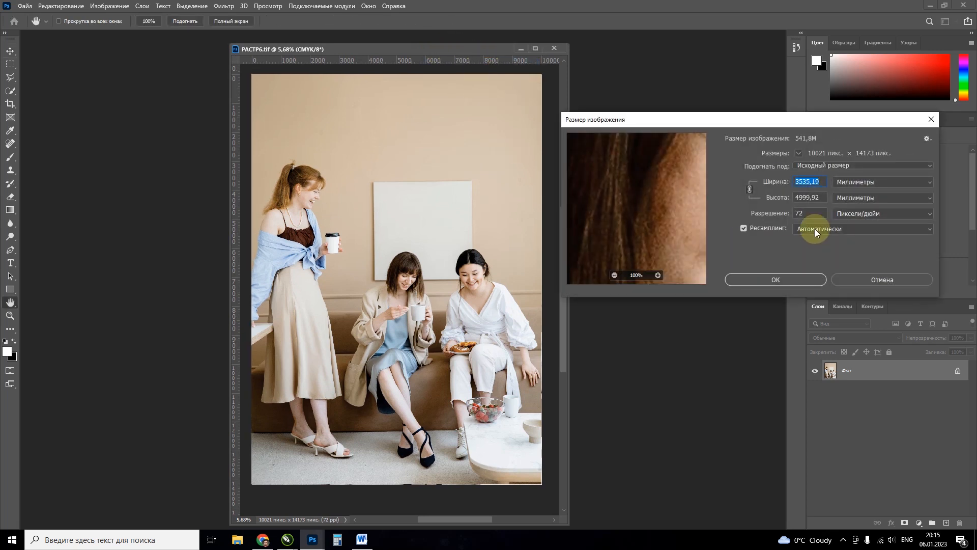
double_click(814, 198)
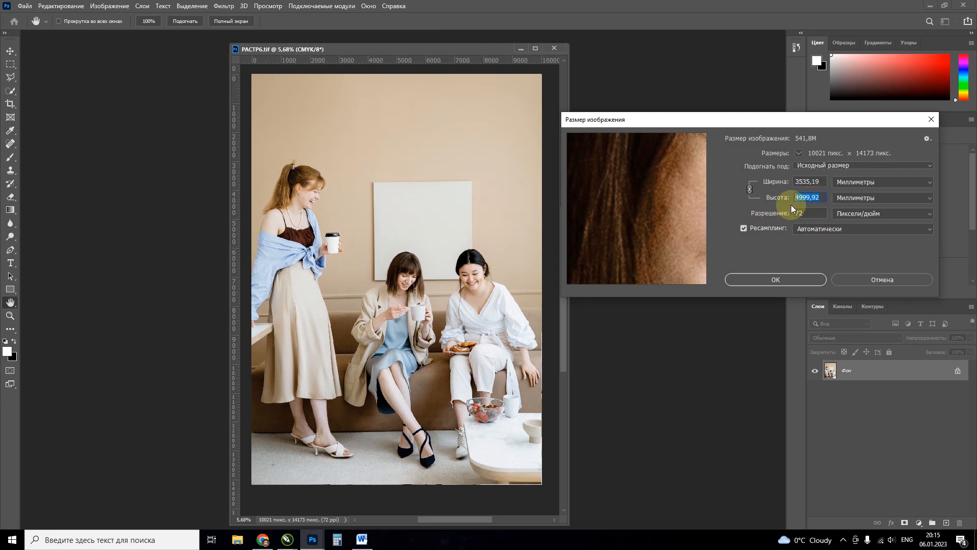
click(817, 197)
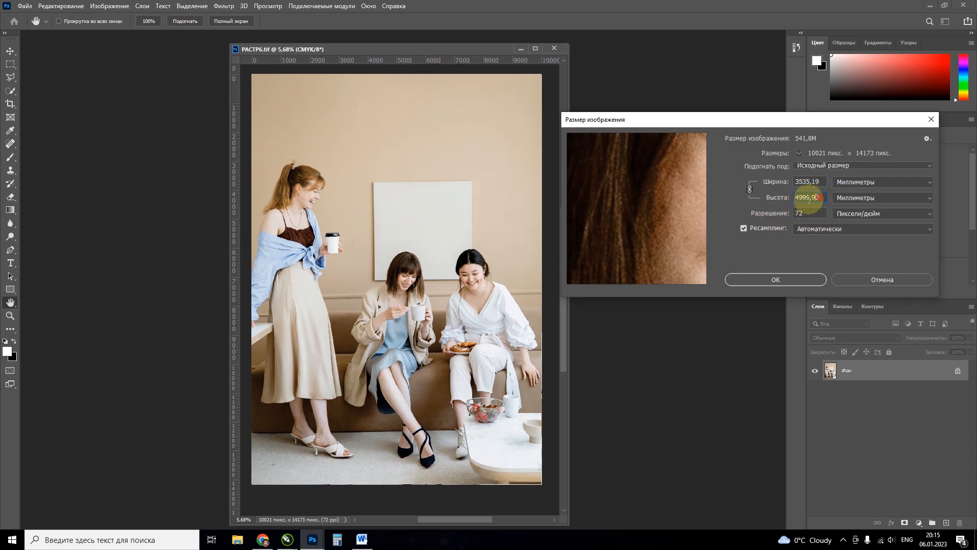
text(5000)
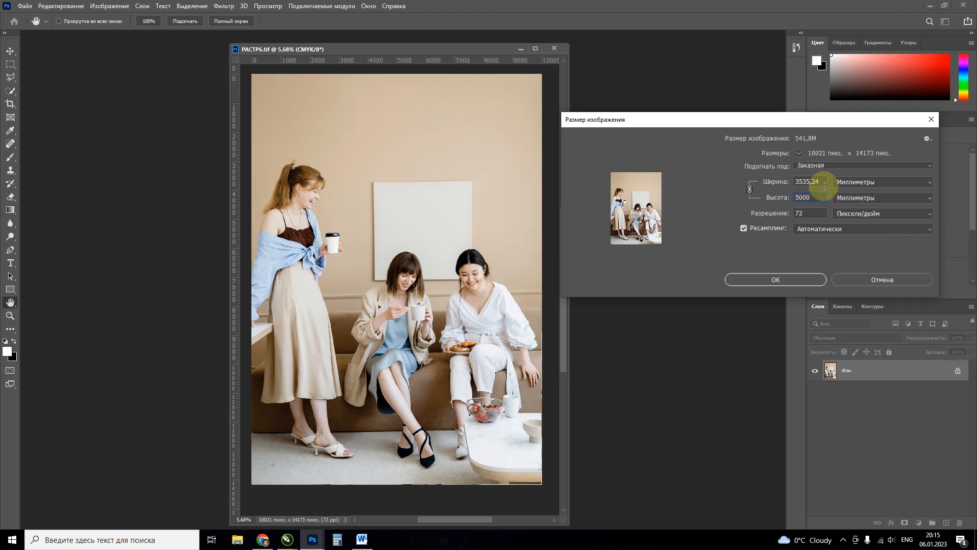
click(800, 282)
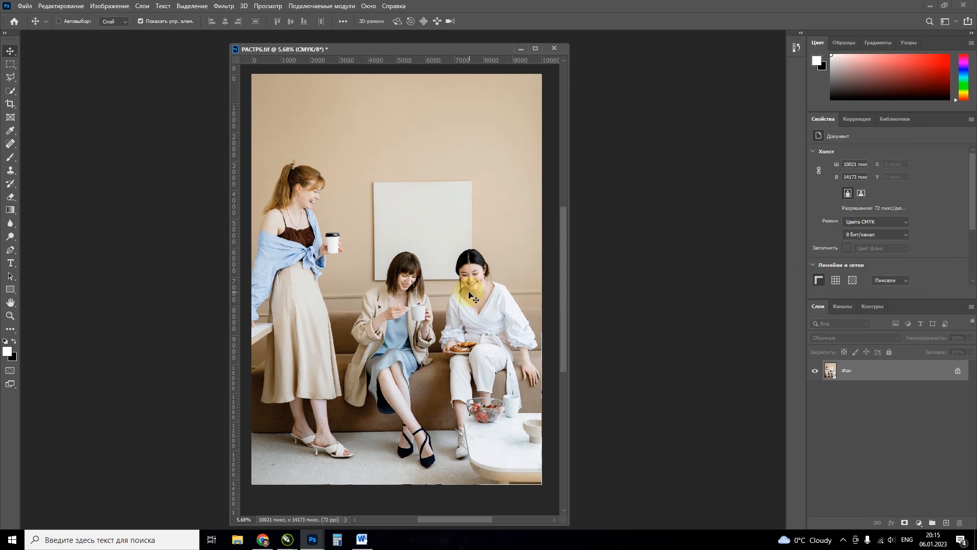
- Inspect the hair and face detail of the two seated women at 100% in full-screen mode
key(h)
right_click(378, 297)
click(407, 319)
drag(456, 131, 448, 227)
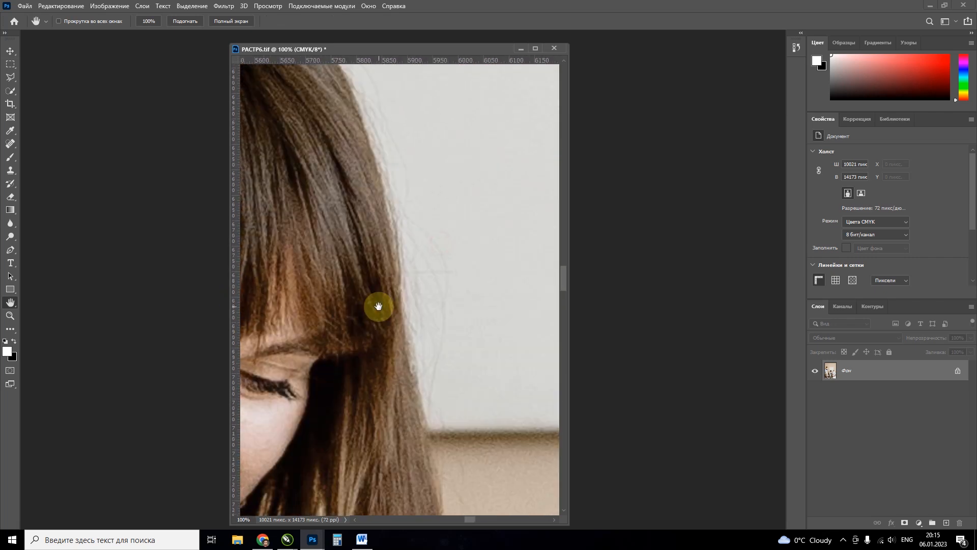
key(f)
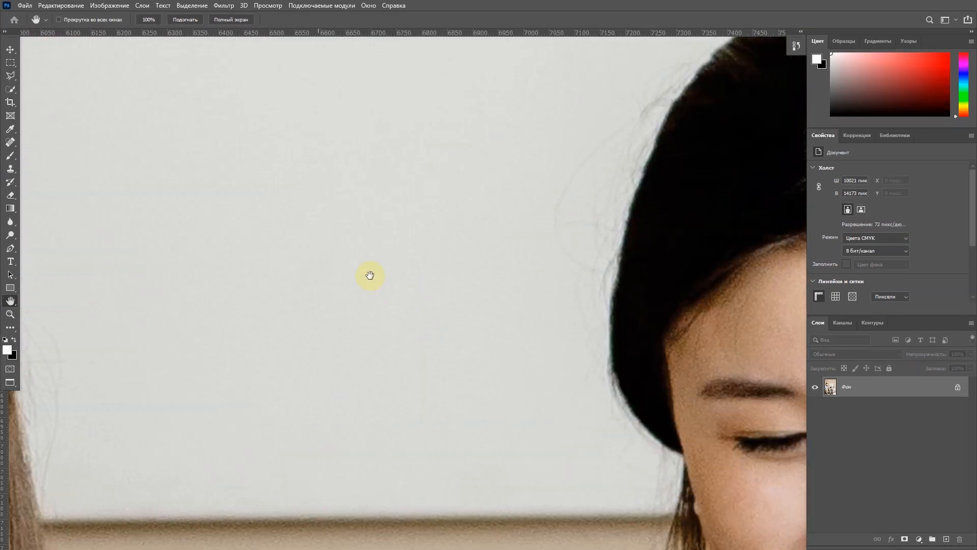
drag(370, 276, 460, 196)
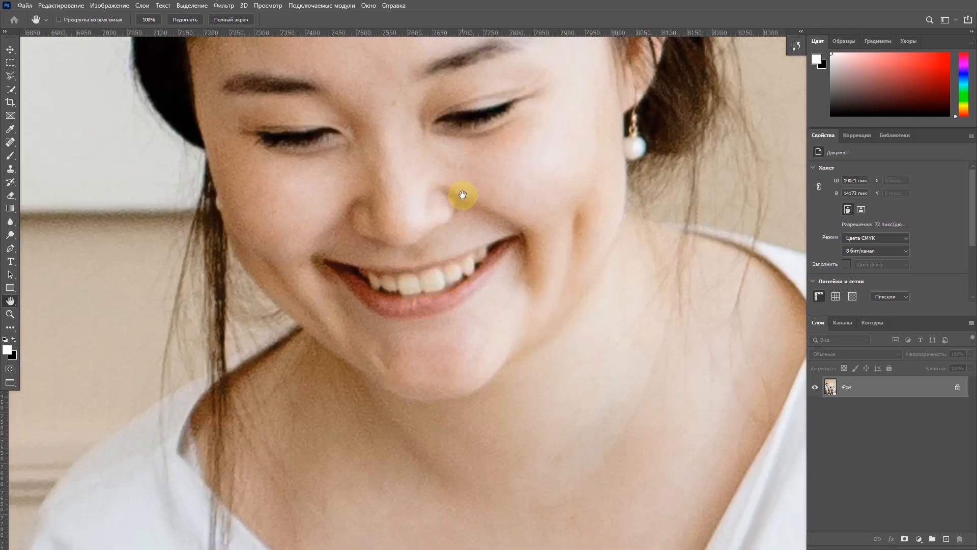
- Compare the seated women's faces at 100% and 200% magnification, then return to the whole photo in its window
right_click(462, 195)
click(467, 198)
right_click(474, 218)
click(494, 231)
drag(493, 227, 285, 262)
right_click(293, 266)
click(312, 288)
drag(321, 246, 416, 164)
right_click(395, 278)
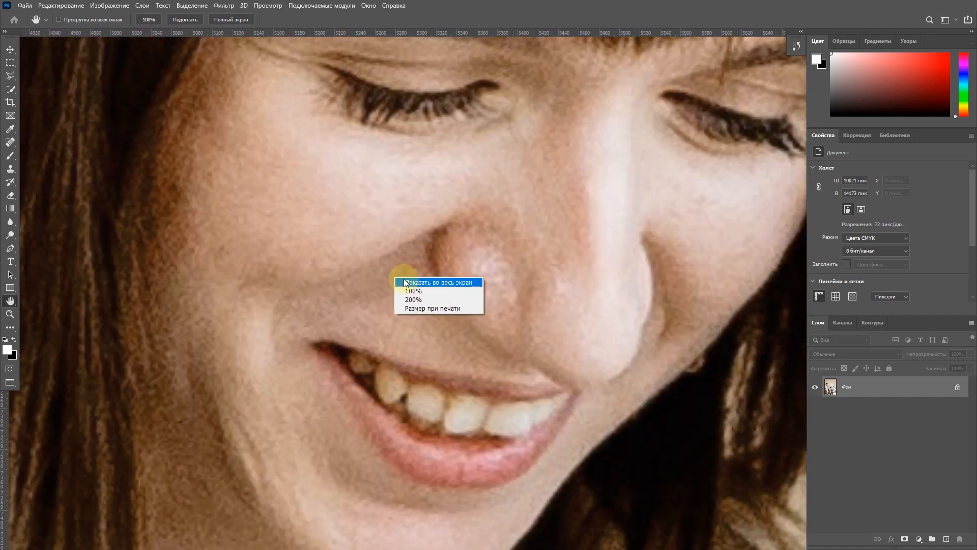
click(405, 281)
key(f)
key(f)
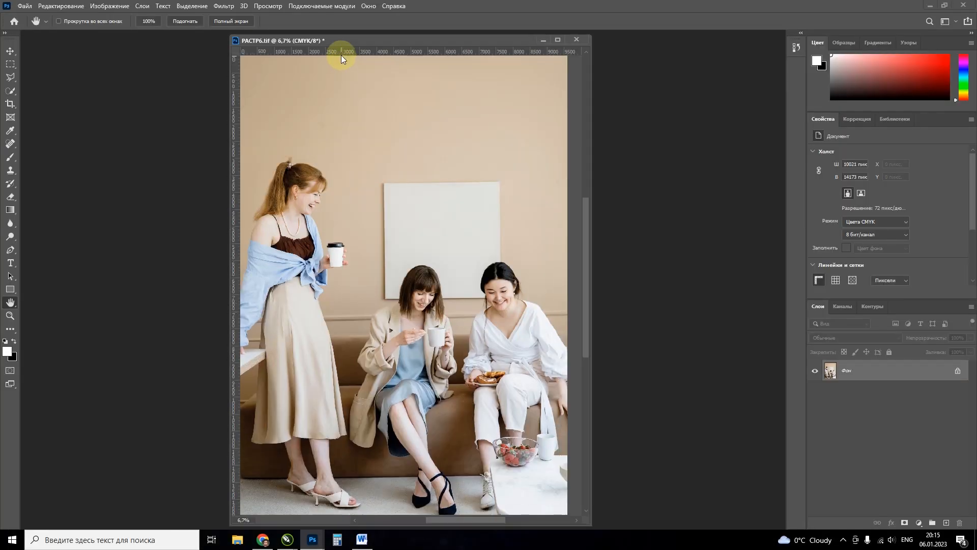
- Recheck the photo's detail at 100%, fit it back on screen and close РАСТР6.tif without saving
right_click(415, 291)
click(432, 305)
drag(430, 308, 370, 251)
right_click(370, 251)
click(384, 258)
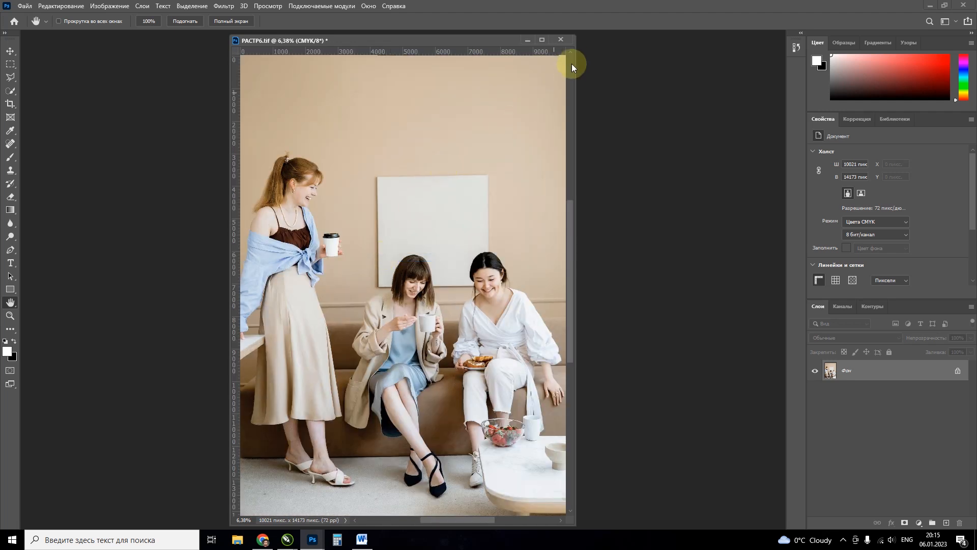
click(563, 40)
click(533, 197)
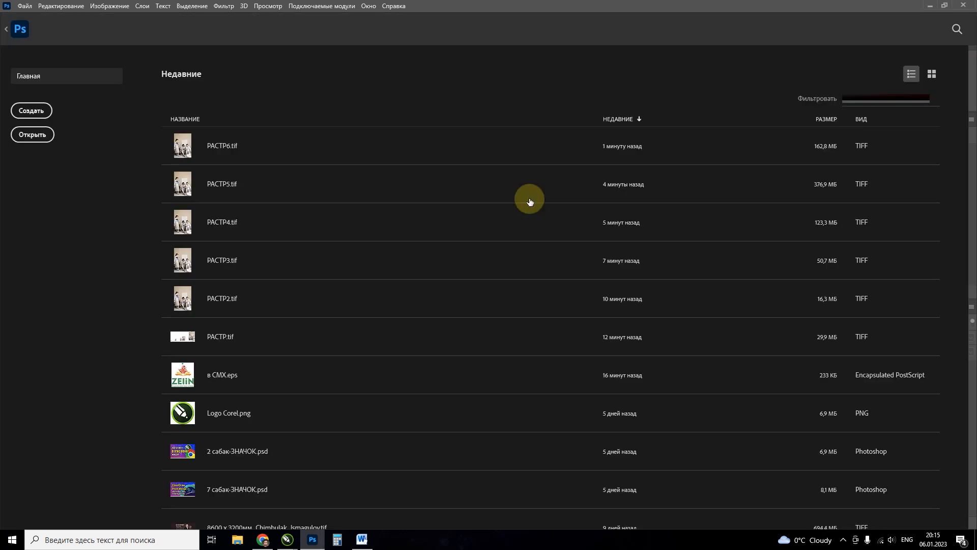
- Switch to CorelDRAW and inspect the 3500x5000 mm image and the larger 7x10 m image
key(alt+Tab)
click(532, 259)
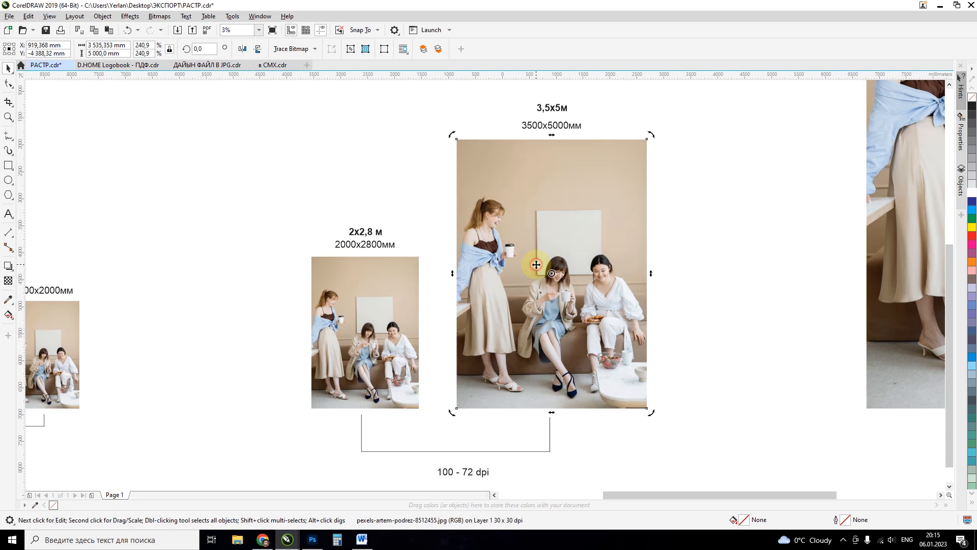
scroll(537, 264, down, 2)
scroll(491, 269, down, 1)
key(z)
drag(585, 152, 792, 412)
key(space)
click(520, 178)
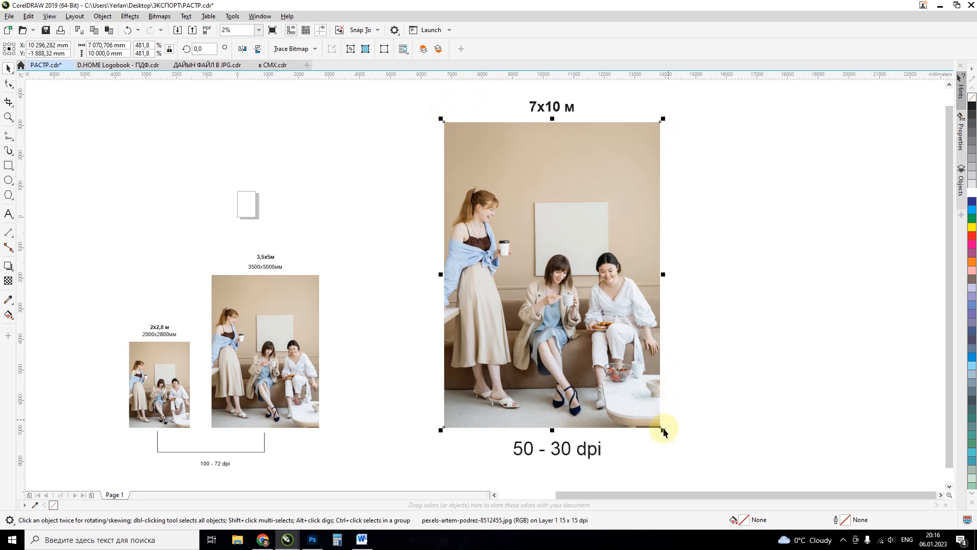
- Centre the "50 - 30 dpi" label horizontally beneath the 7x10 m image
click(526, 468)
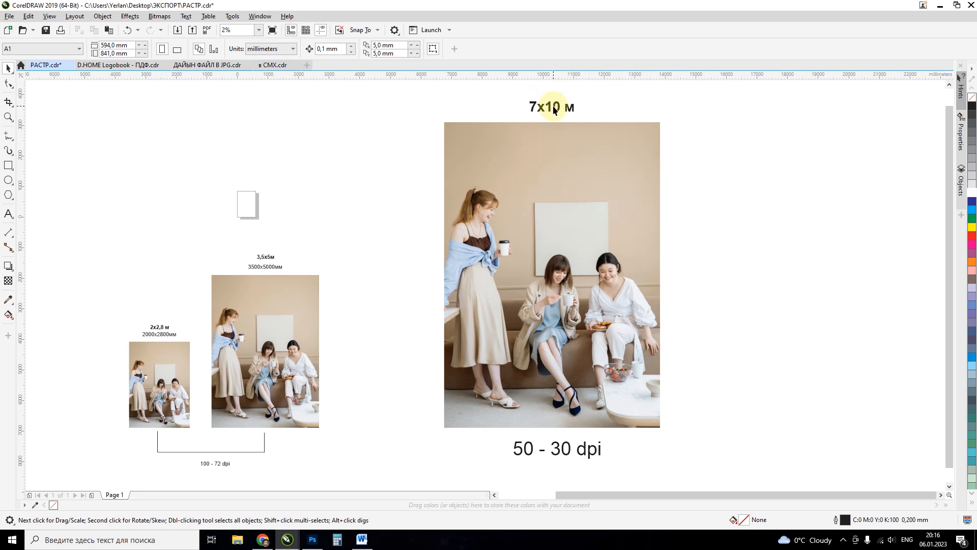
click(524, 451)
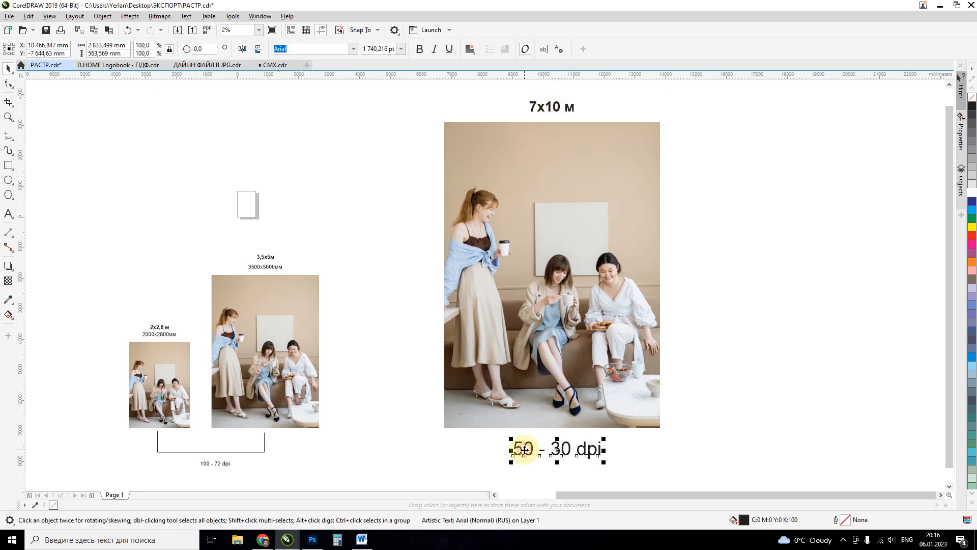
click(613, 393)
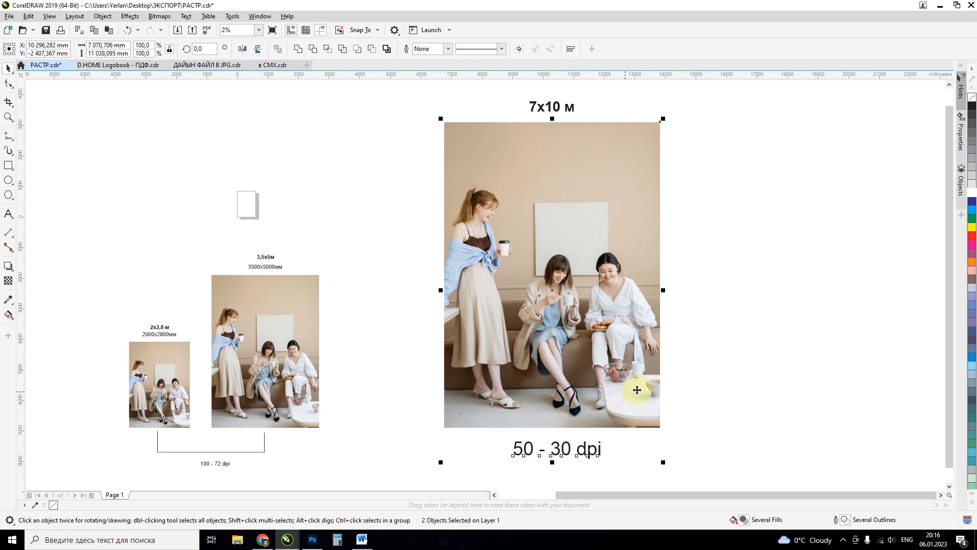
click(703, 383)
- Compare the size and resolution of the 7x10 m image with those of the 3,5x5 m image
click(536, 245)
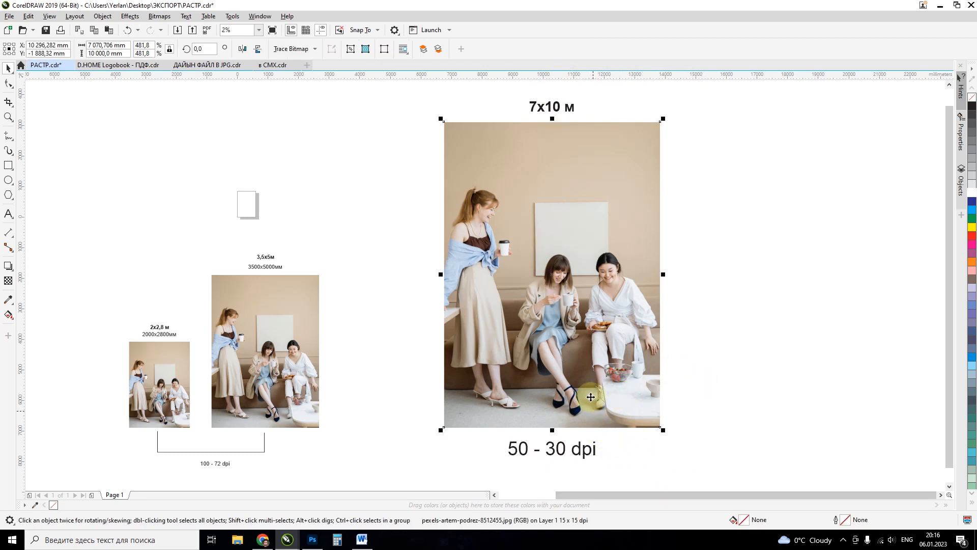
click(248, 317)
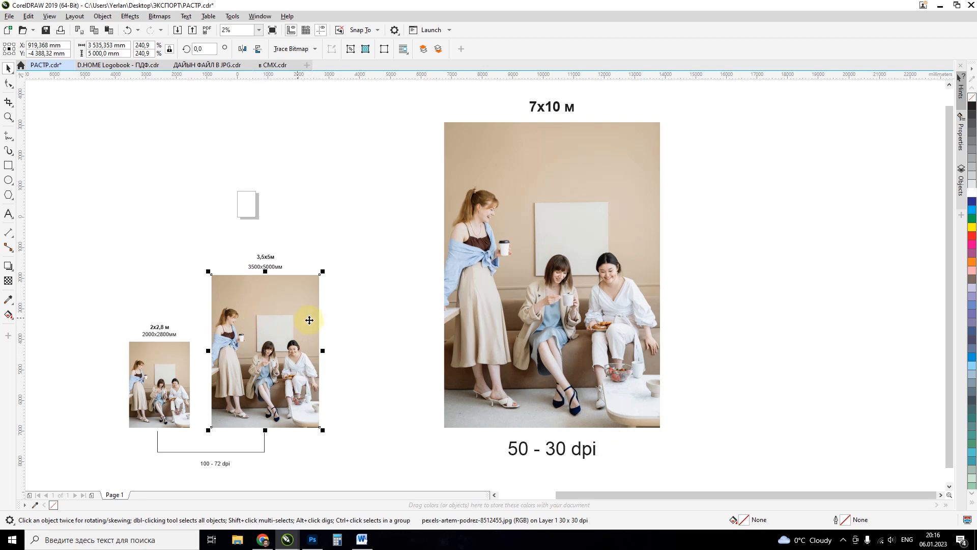
click(337, 316)
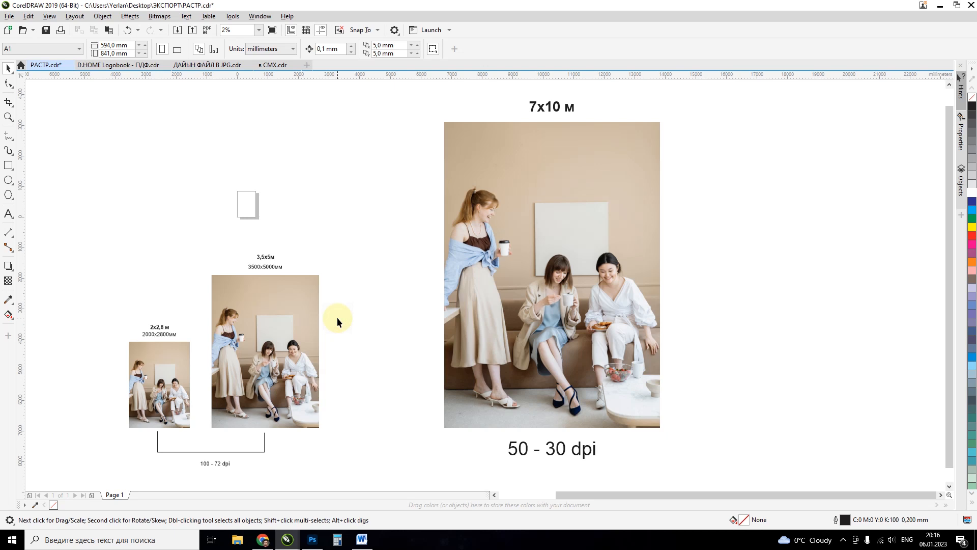
click(511, 222)
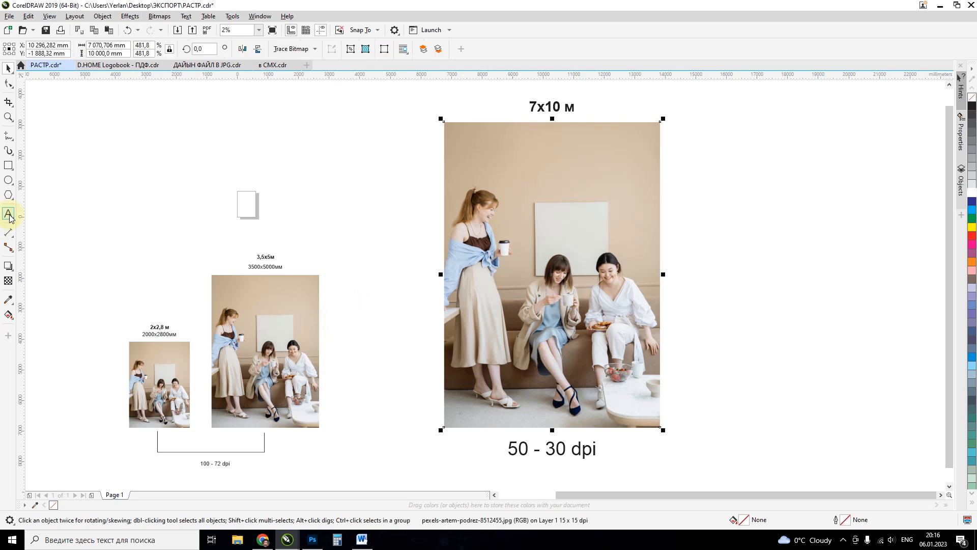
- Draw a rectangle about 2760 mm wide over the left part of the 7x10 m image, extending it above the image to about 10260 mm high
click(9, 165)
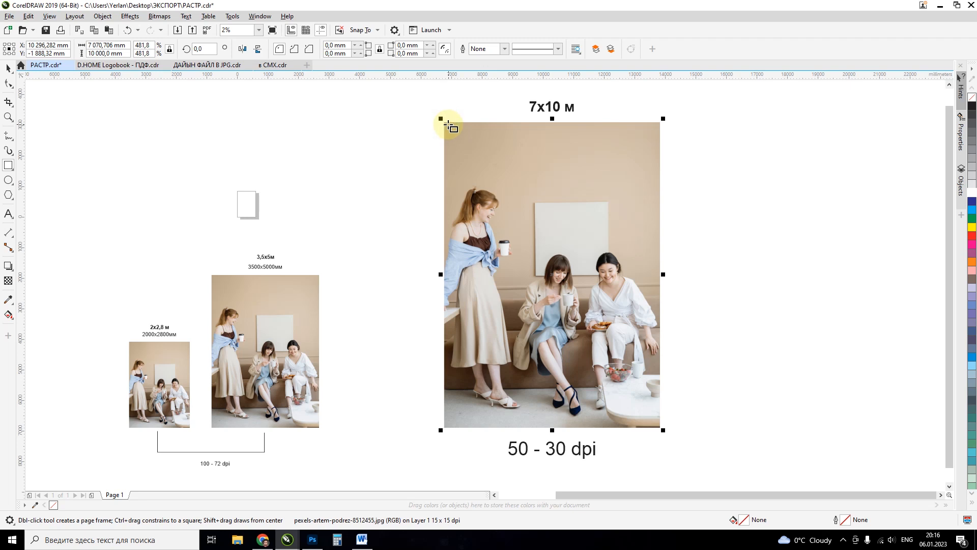
drag(446, 125, 529, 428)
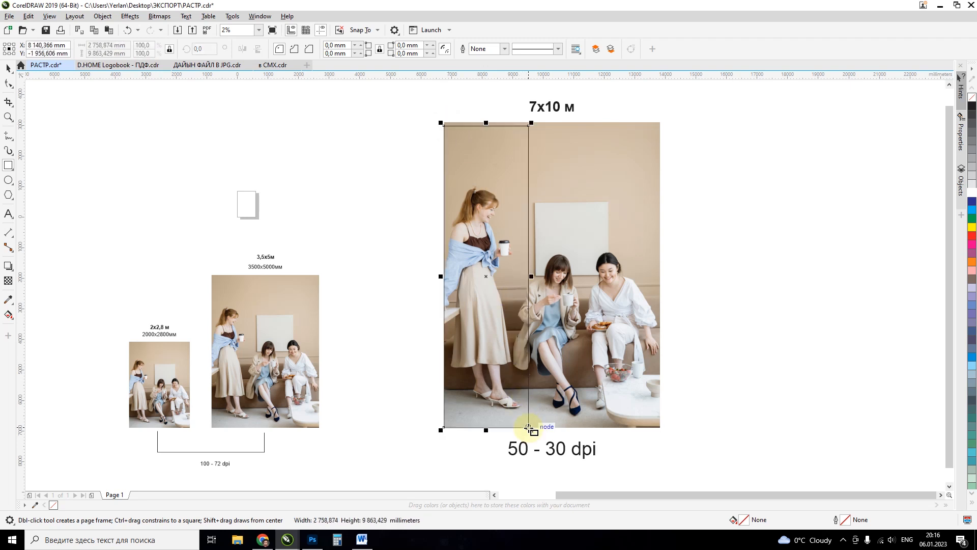
click(8, 67)
click(523, 125)
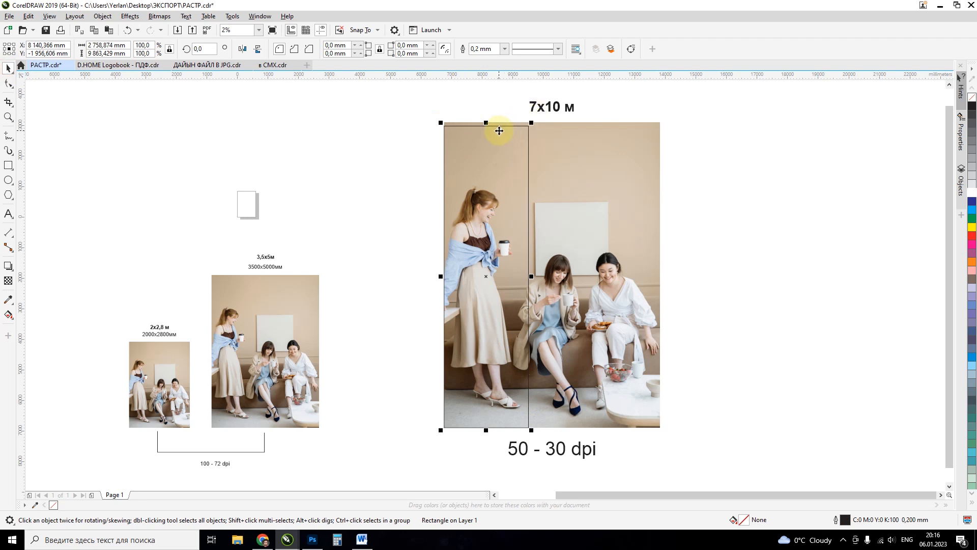
drag(486, 123, 489, 110)
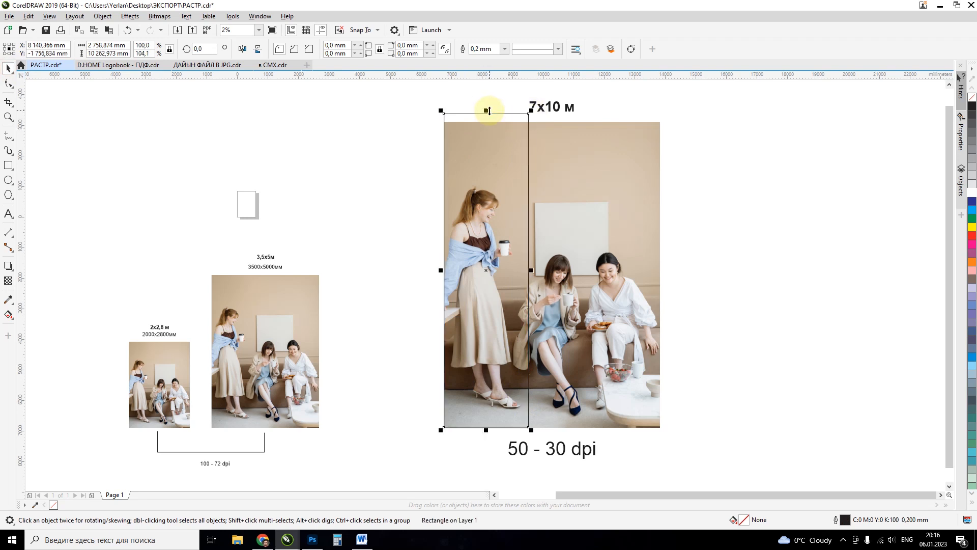
- Set the rectangle's width to 3100 mm, align it with the image's left edge and extend it below the image to about 10620 mm high
click(127, 44)
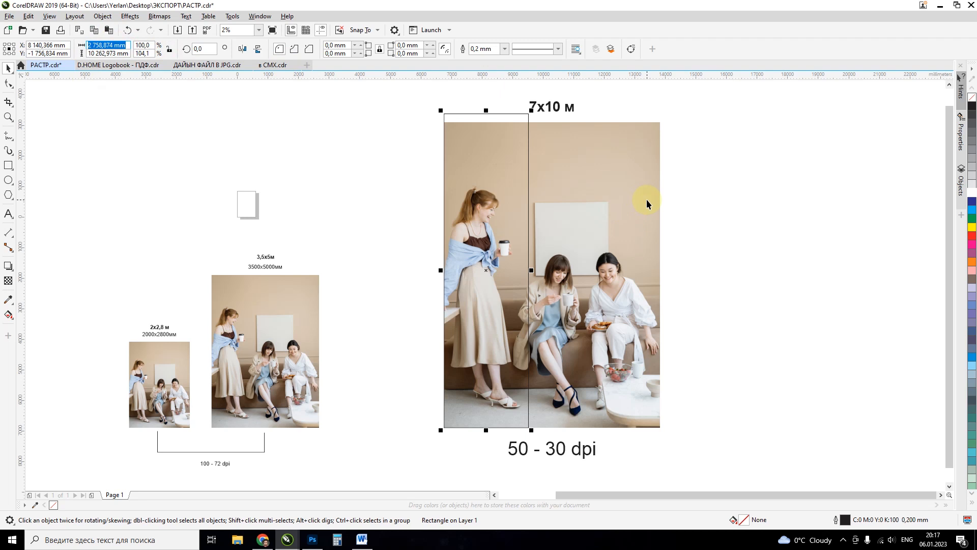
text(3100)
key(Return)
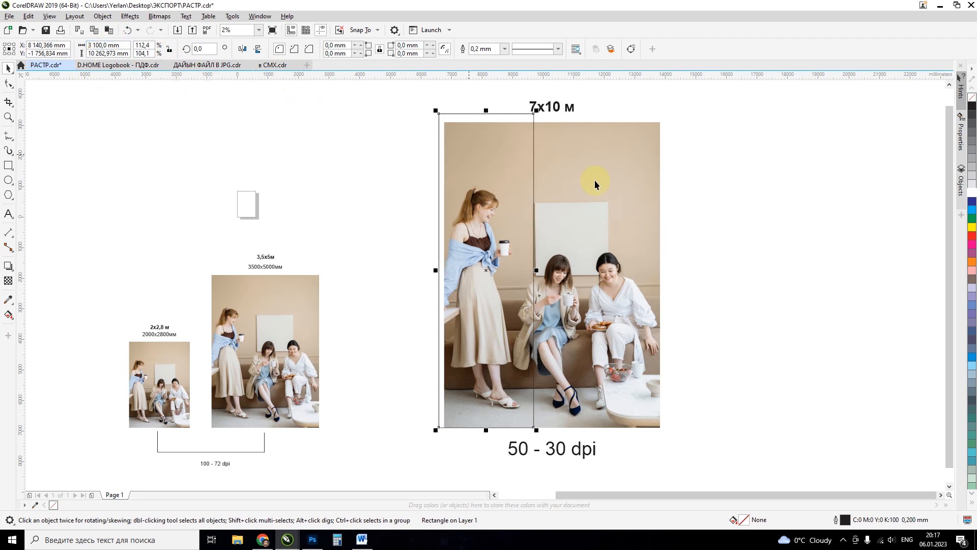
key(Right)
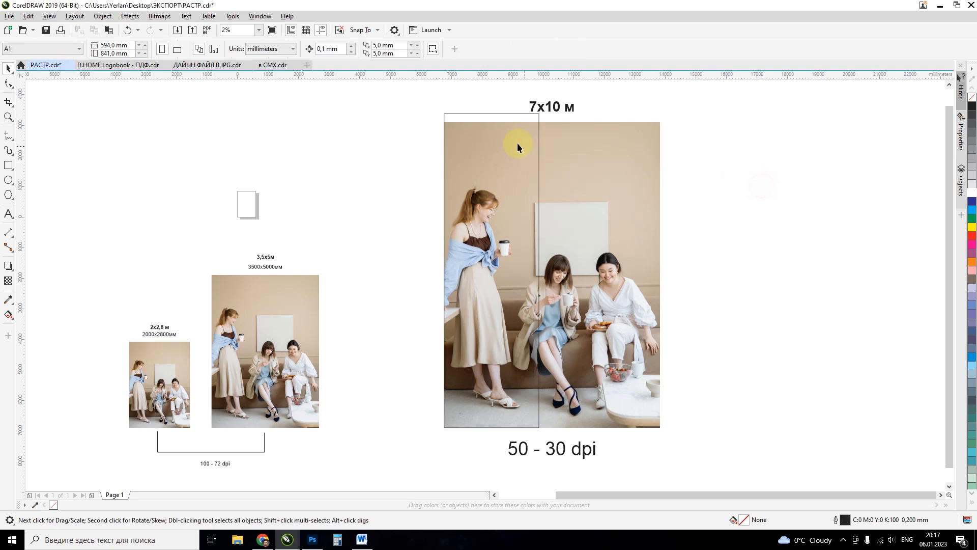
drag(491, 430, 491, 441)
- Copy the panel rectangle directly to its right and nudge the copy left by 50 mm so the two panels overlap
drag(443, 116, 539, 123)
scroll(540, 120, up, 5)
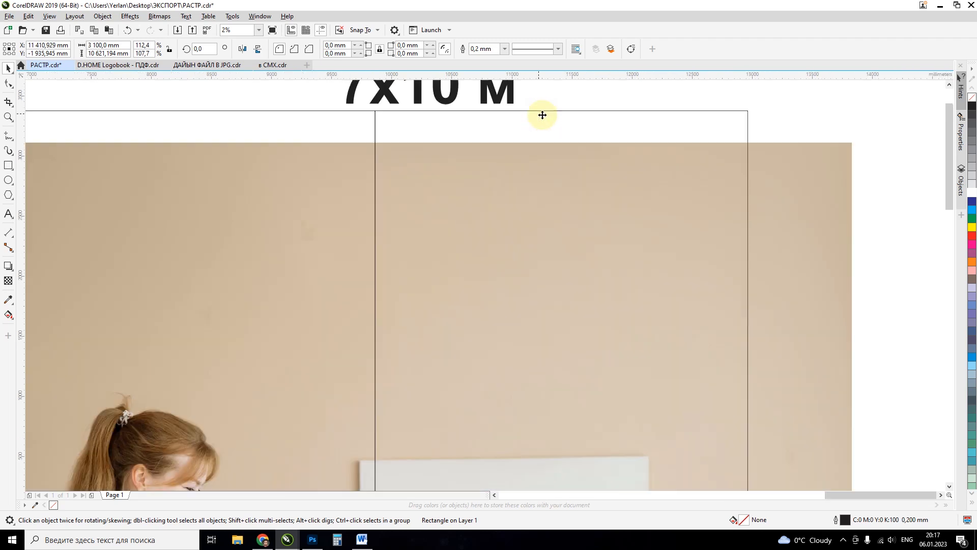
scroll(494, 126, down, 2)
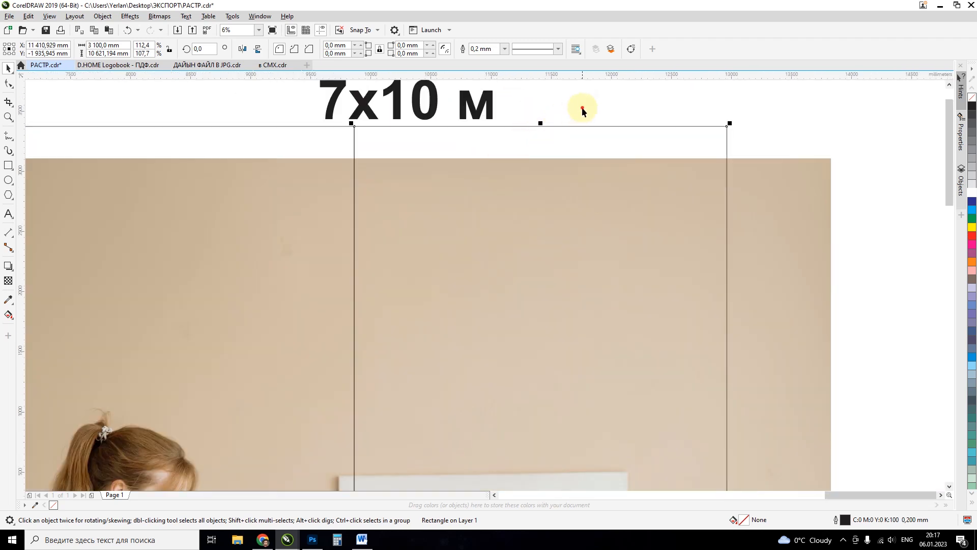
key(Escape)
text(50)
key(Return)
click(507, 140)
scroll(491, 171, down, 3)
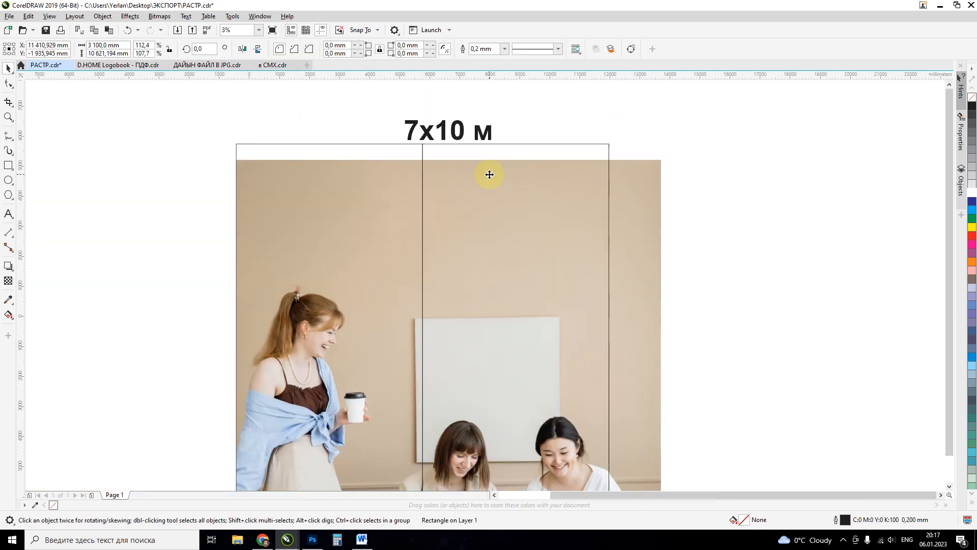
scroll(594, 222, up, 2)
key(Left)
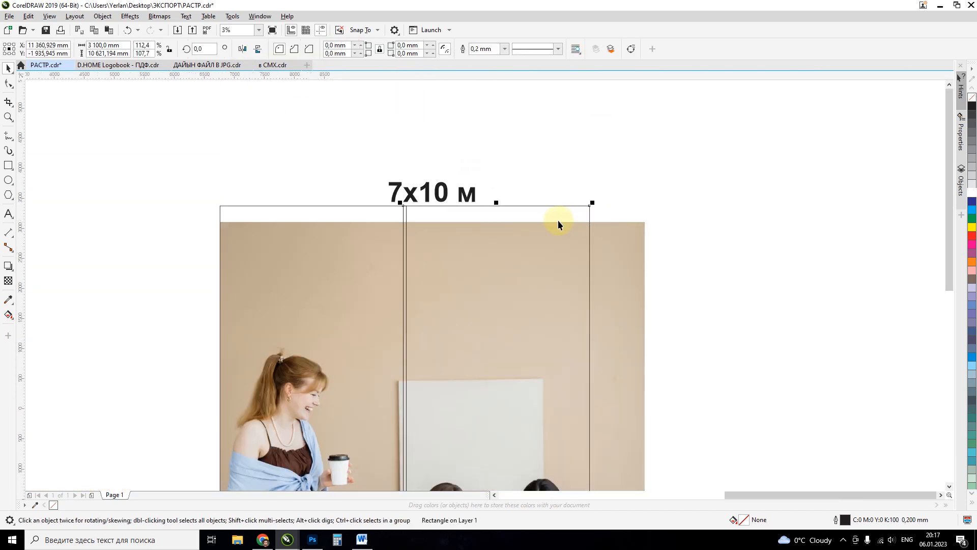
- Add a third panel rectangle to the right of the second, overlapping it by 50 mm
drag(399, 212, 585, 209)
click(604, 192)
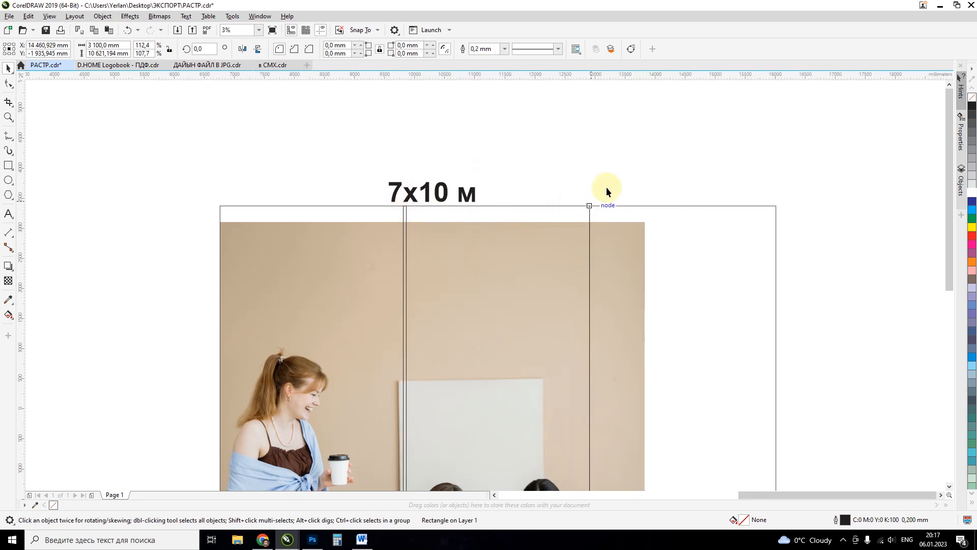
scroll(581, 191, down, 2)
scroll(468, 248, down, 1)
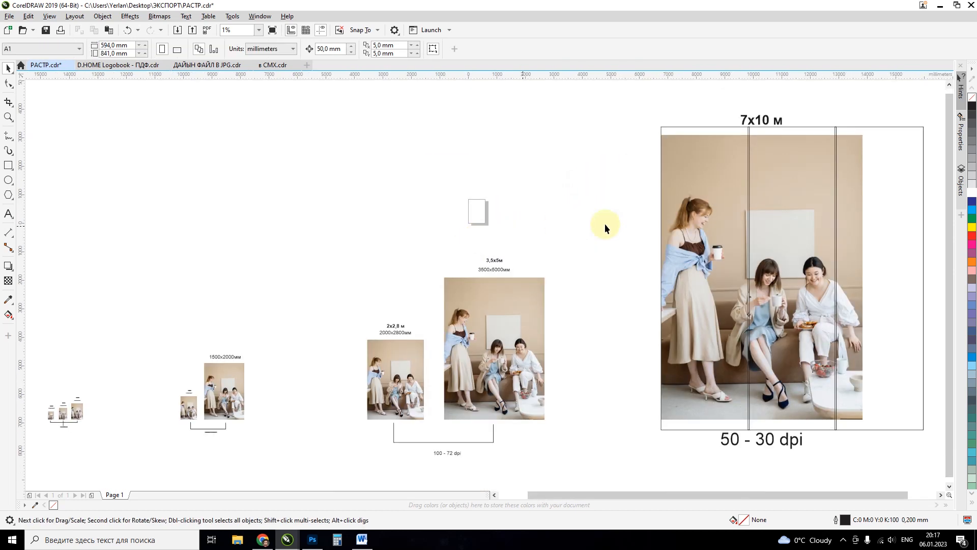
- Group the three panel rectangles and intersect the group with the 7x10 m image
click(850, 147)
shift+click(816, 162)
shift+click(732, 164)
click(520, 47)
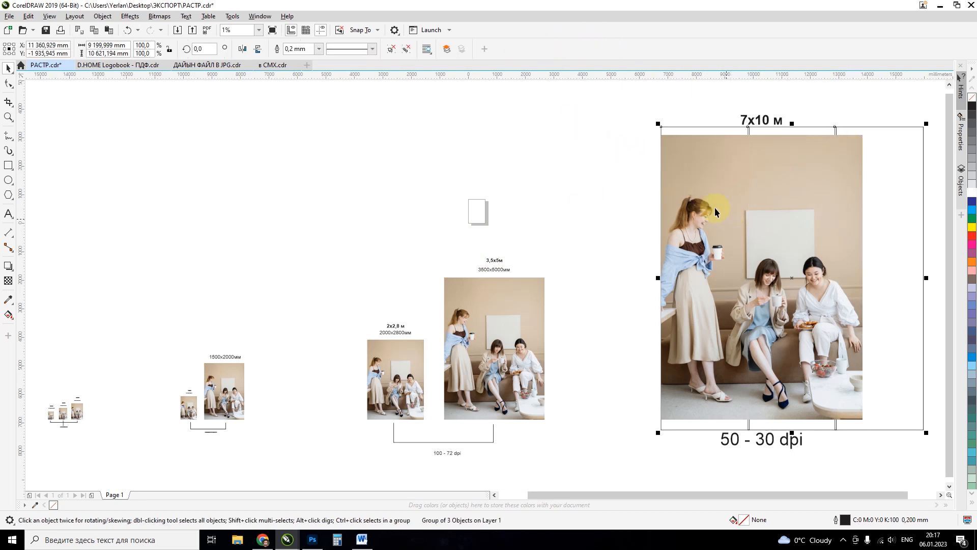
shift+click(688, 176)
click(327, 49)
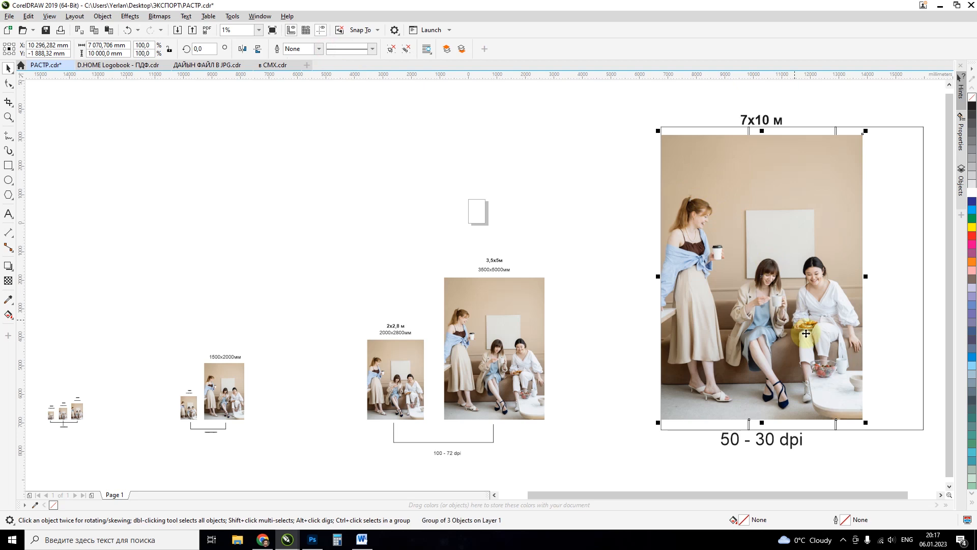
- Move the intersected image group to the empty area over the smallest samples, ungroup it and pull its three panels apart
drag(761, 281, 218, 240)
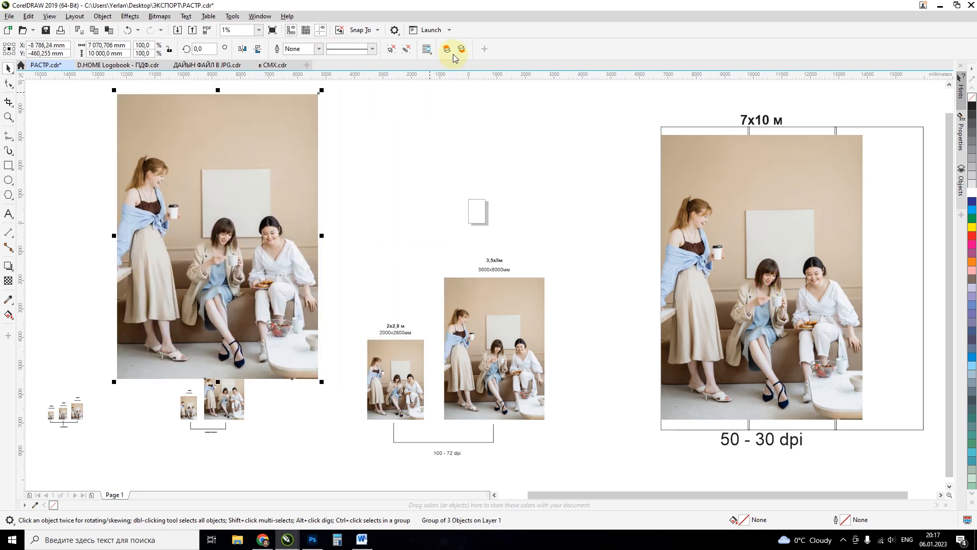
click(410, 49)
drag(301, 138, 301, 152)
drag(261, 127, 265, 139)
click(200, 92)
scroll(200, 93, up, 5)
drag(246, 188, 174, 152)
- Undo the moves that separated the three image panels
key(ctrl+z)
scroll(275, 221, down, 3)
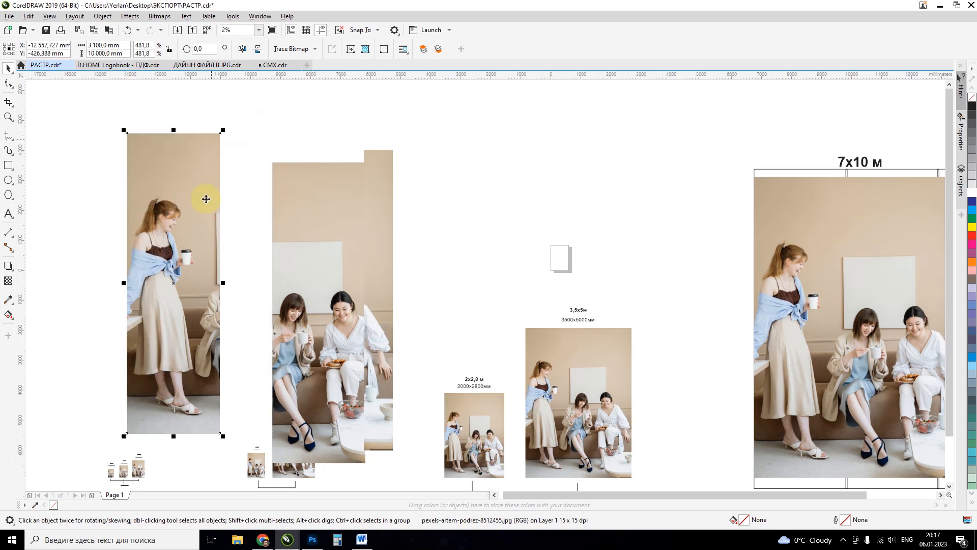
key(ctrl+z)
key(ctrl+z)
key(ctrl+z)
key(ctrl+z)
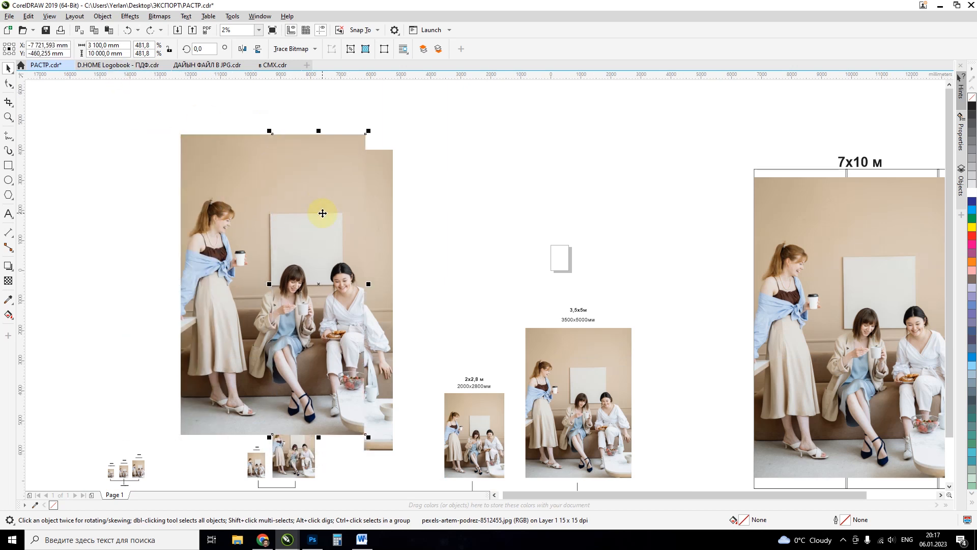
- Delete the three cut image panels and the grouped panel rectangles around the 7x10 m image
shift+click(325, 168)
shift+click(224, 161)
key(F4)
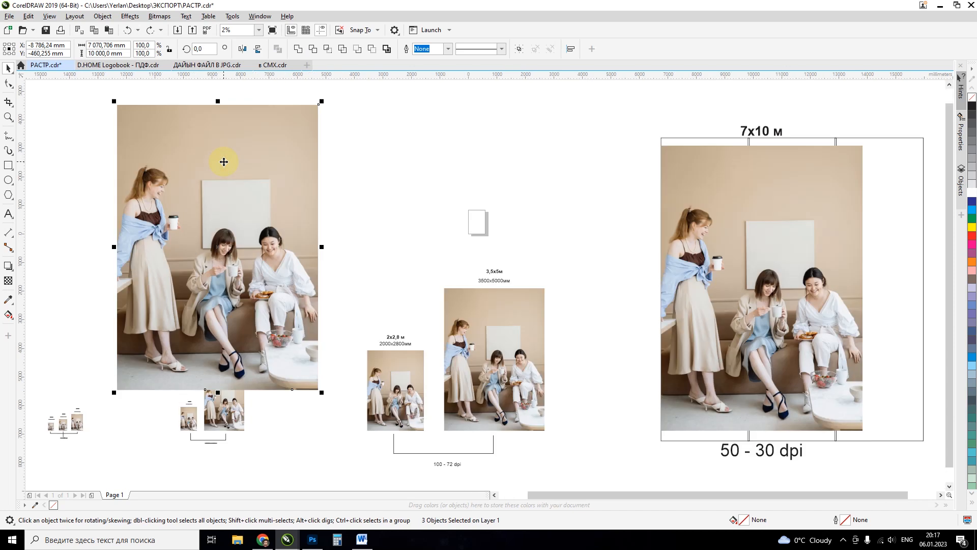
click(849, 159)
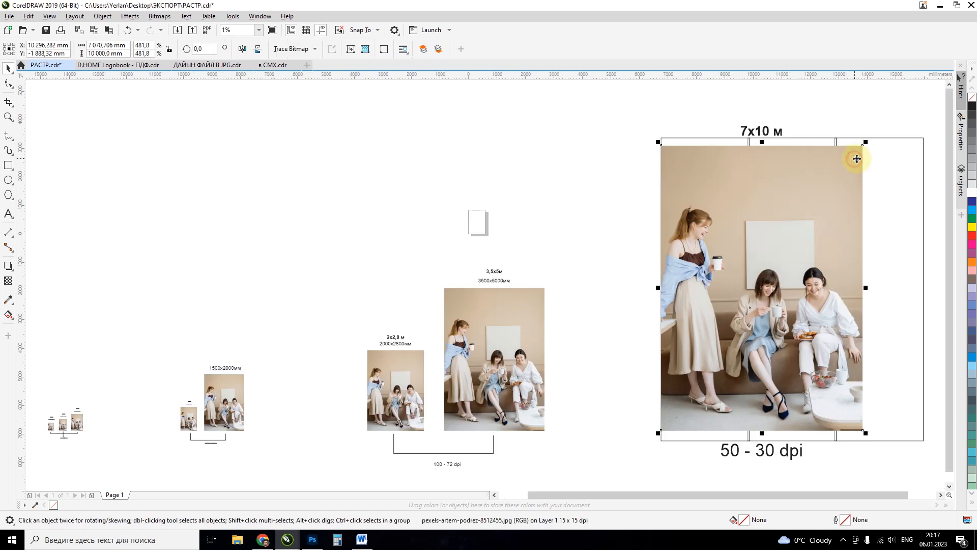
key(Delete)
- Review the 7x10 m image together with its "50 - 30 dpi" resolution label
click(820, 187)
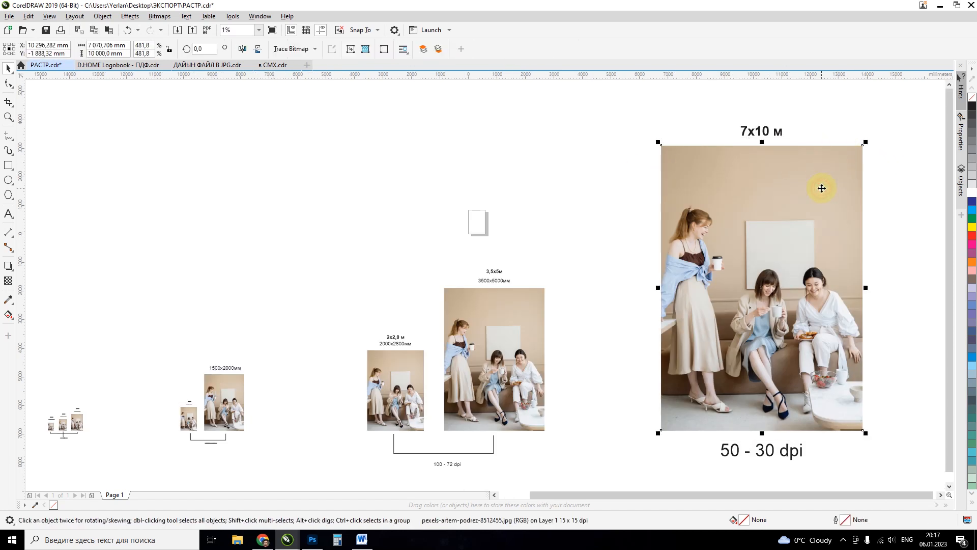
scroll(822, 189, up, 1)
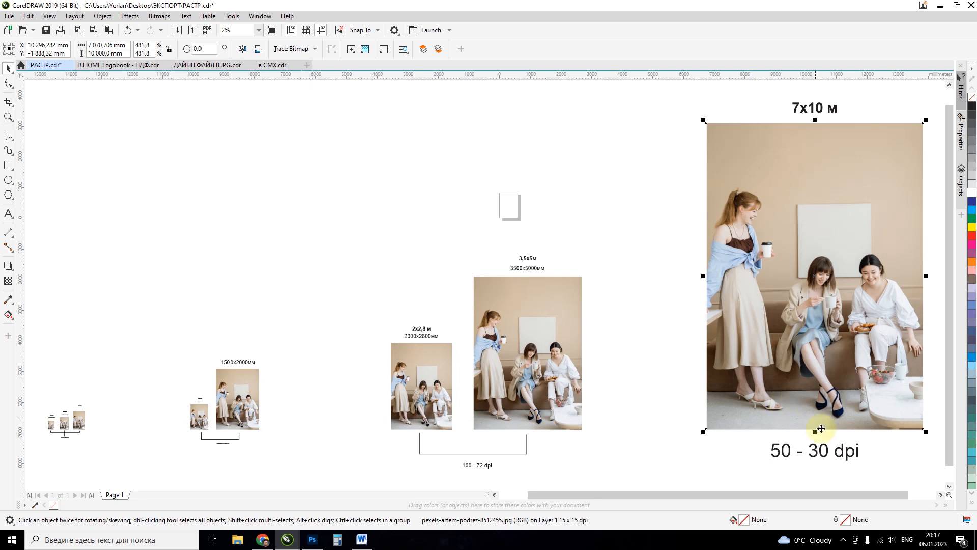
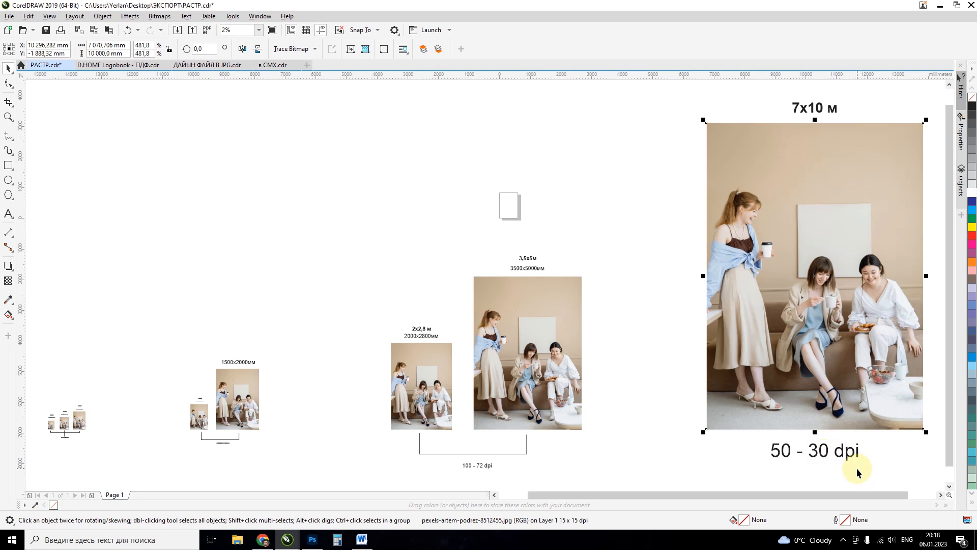
click(818, 454)
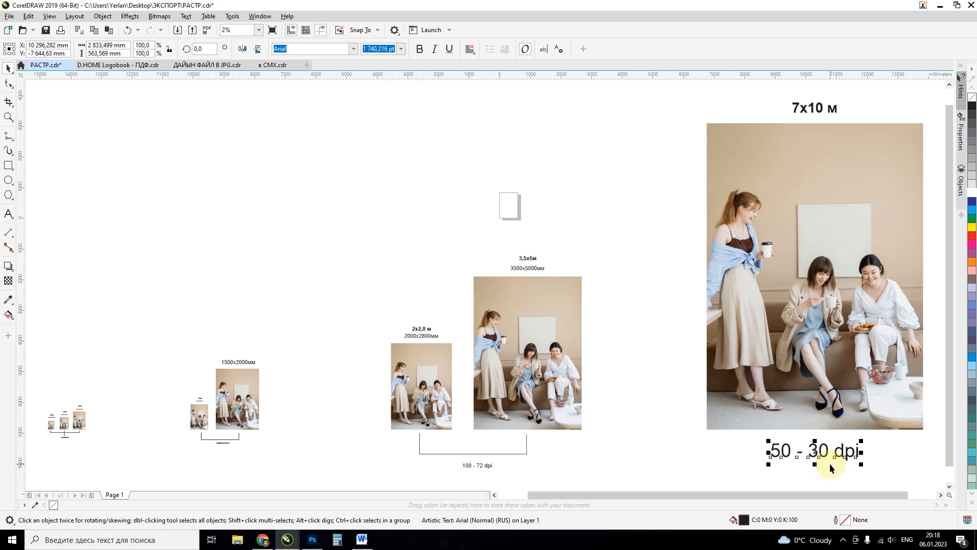
click(804, 471)
click(820, 407)
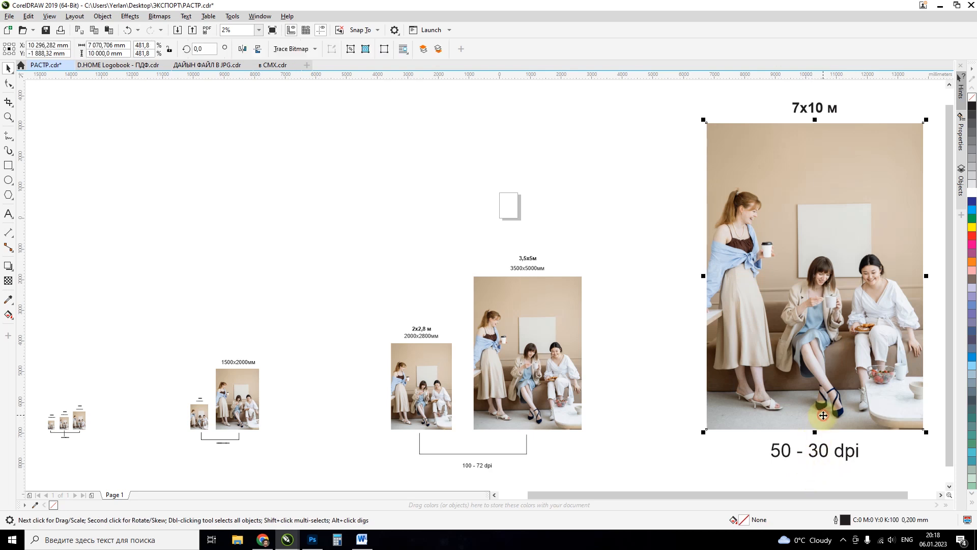
click(813, 461)
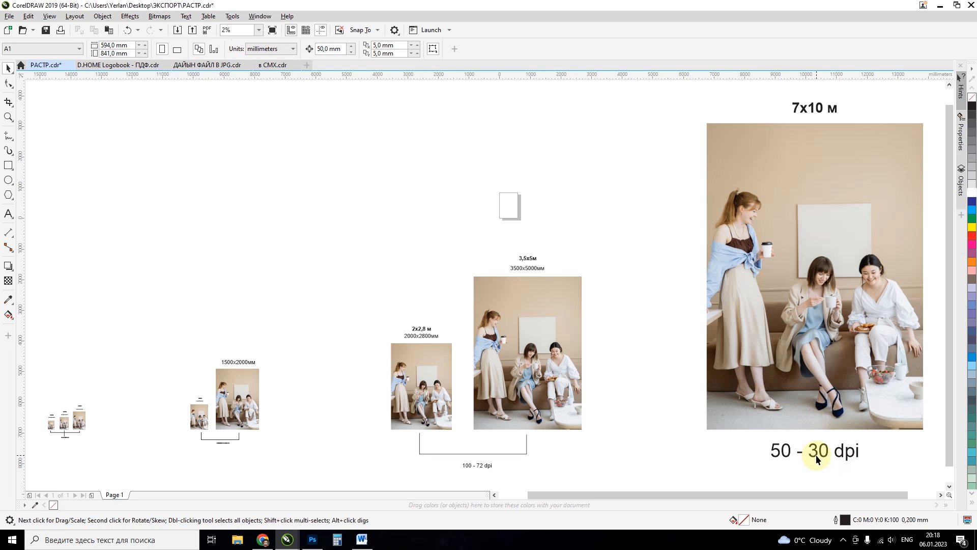
click(820, 381)
click(523, 167)
click(787, 216)
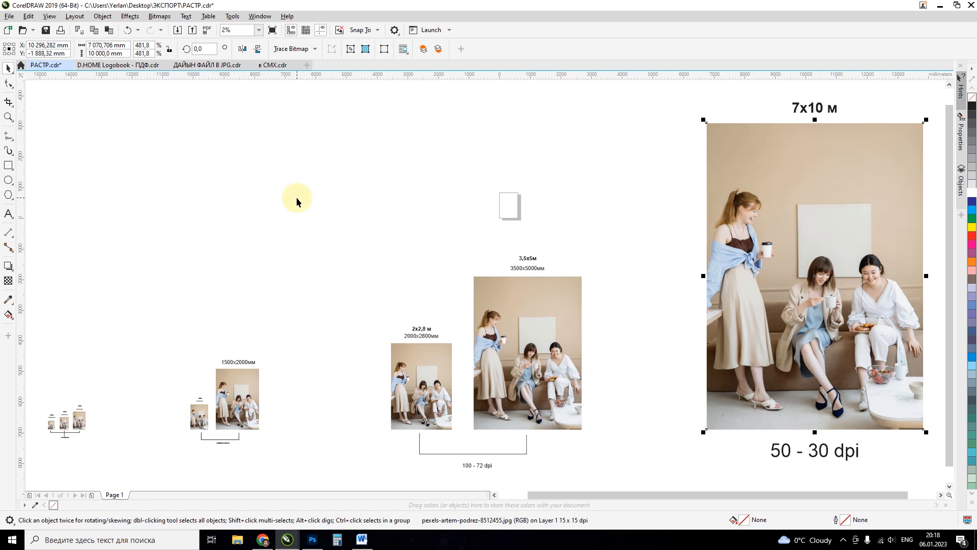
- Switch to the D.HOME Logobook document and look through its five pages, returning to page 1
click(115, 65)
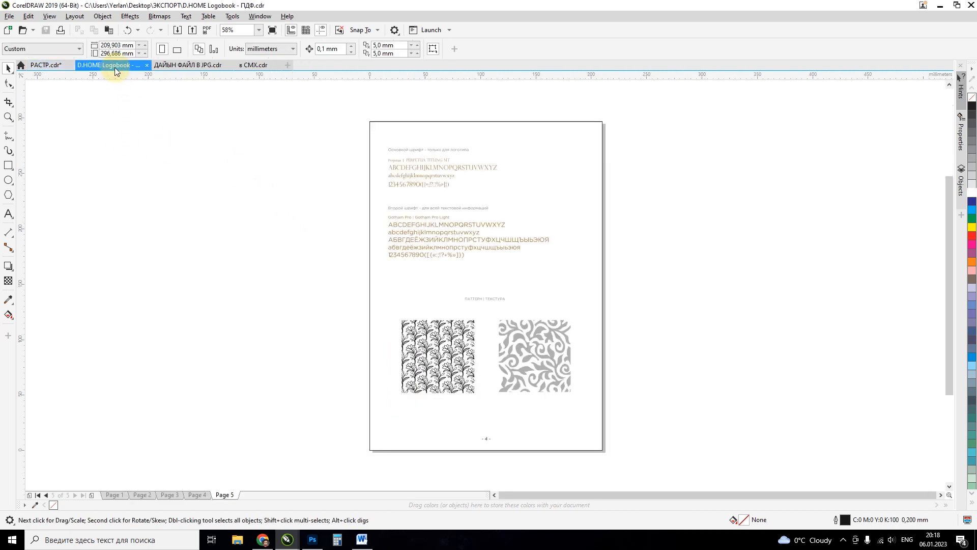
click(114, 495)
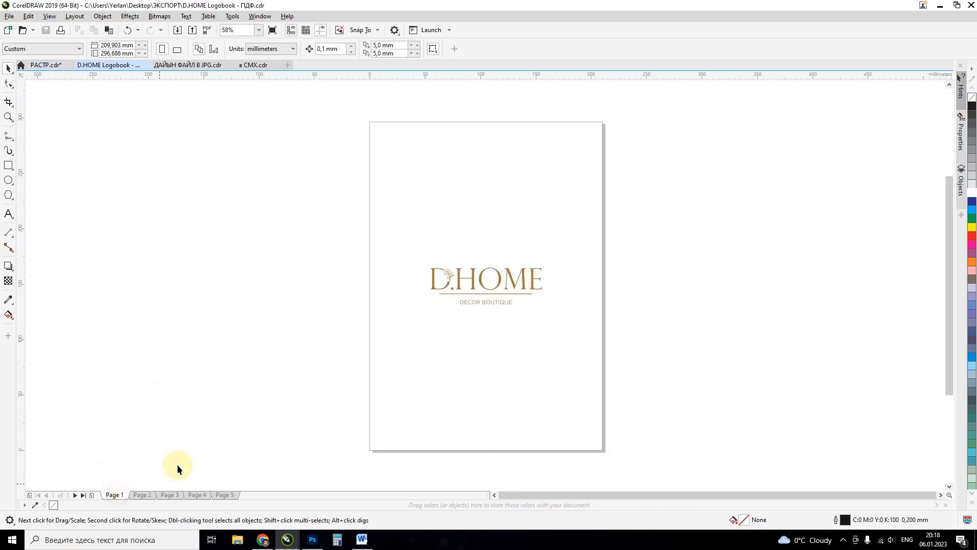
click(143, 495)
click(170, 494)
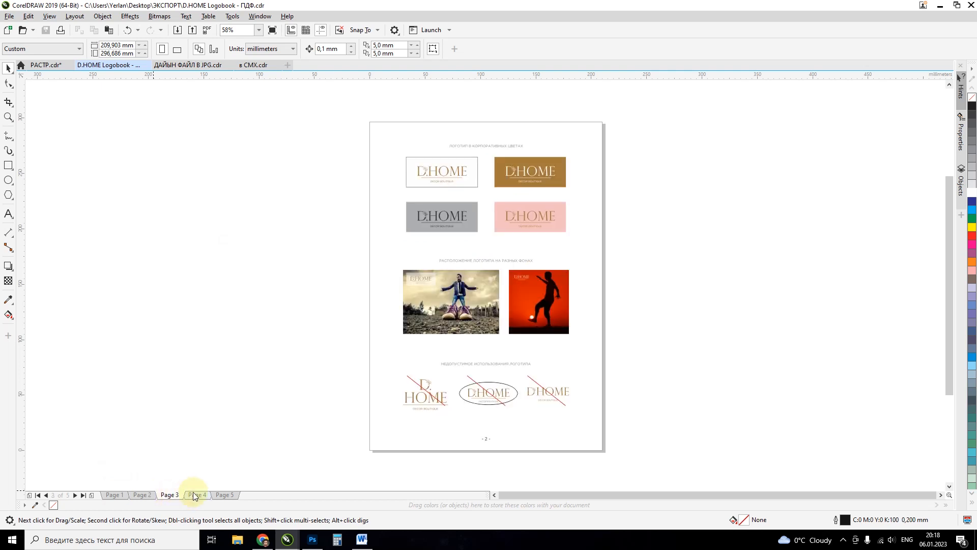
click(197, 494)
click(224, 495)
click(115, 494)
key(Page_Down)
key(Page_Down)
key(Page_Down)
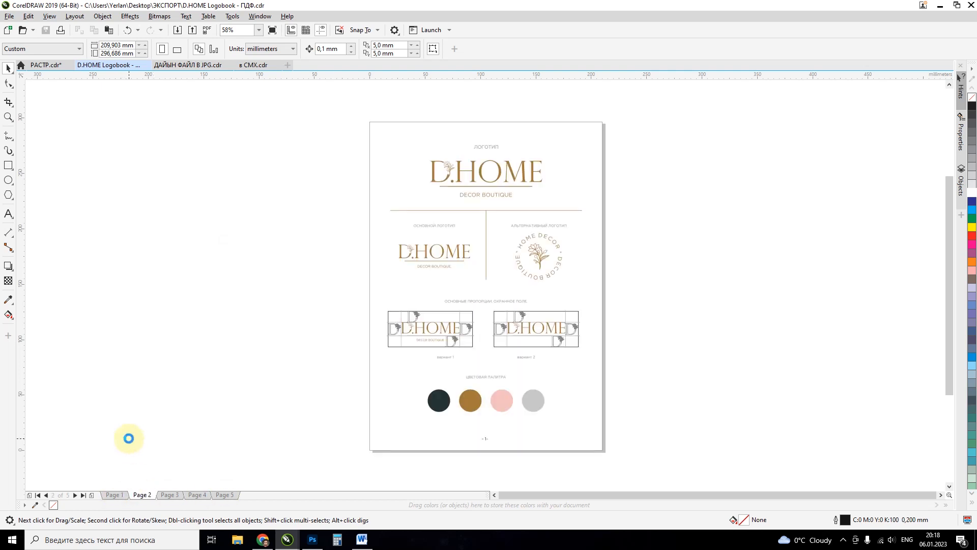
key(Page_Down)
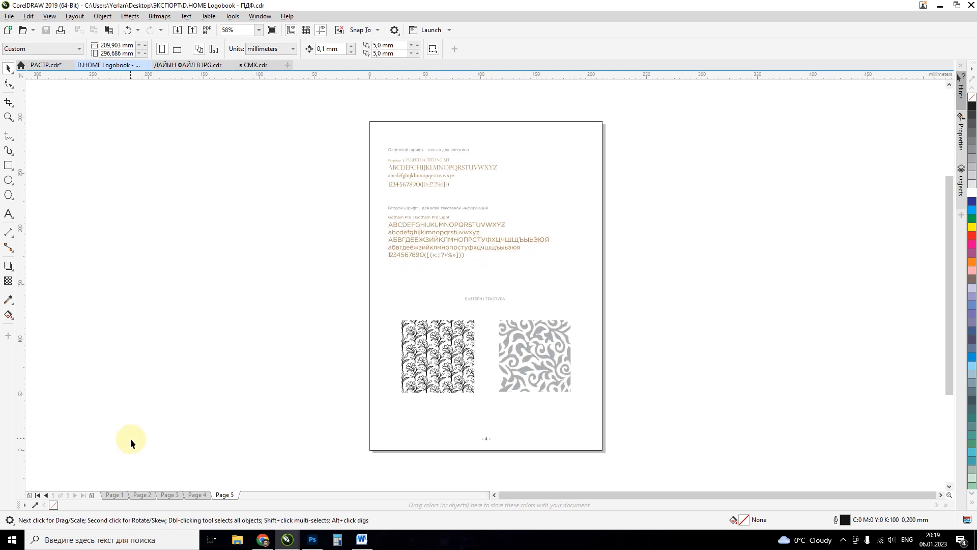
click(114, 494)
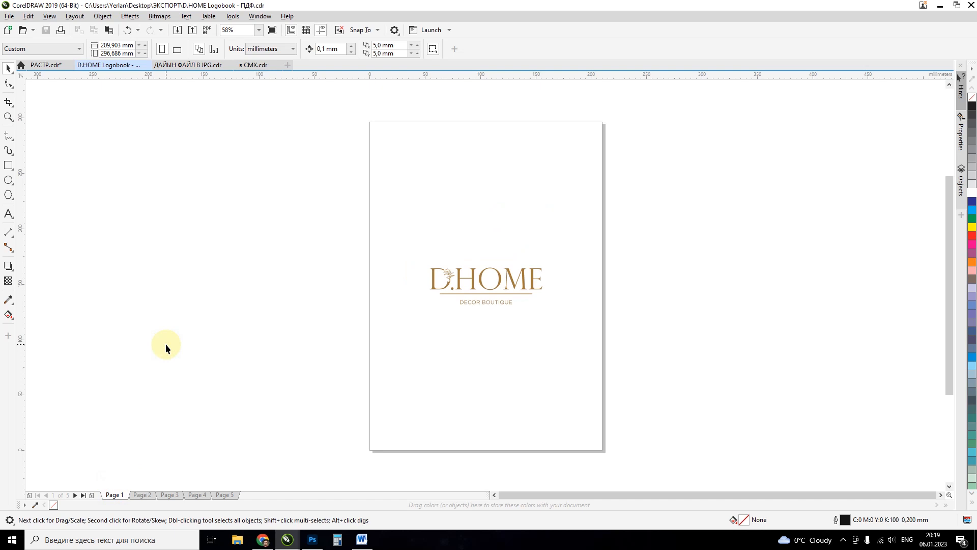
- Start exporting all pages of the logobook as "D.HOME Logobook - ПДФ" in PDF - Adobe Portable Document Format
key(ctrl+e)
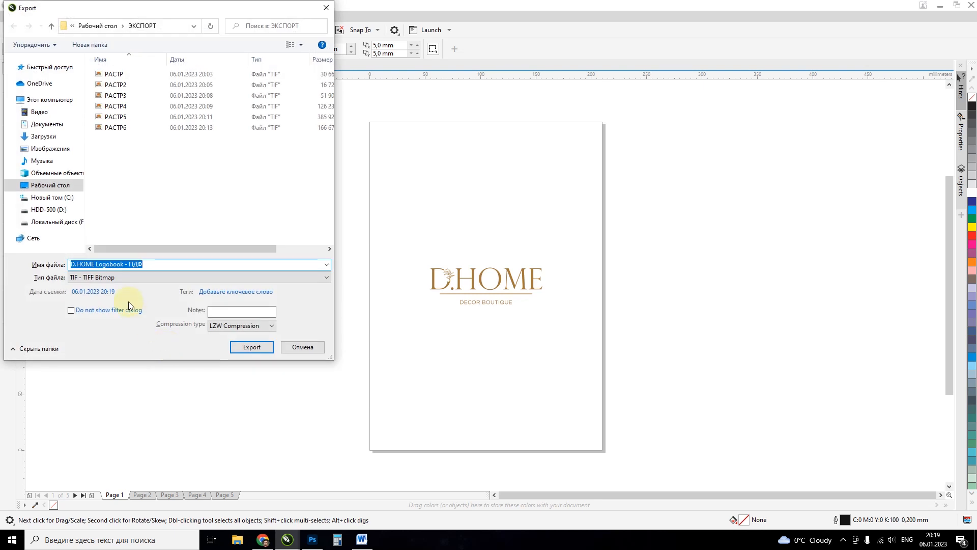
click(113, 278)
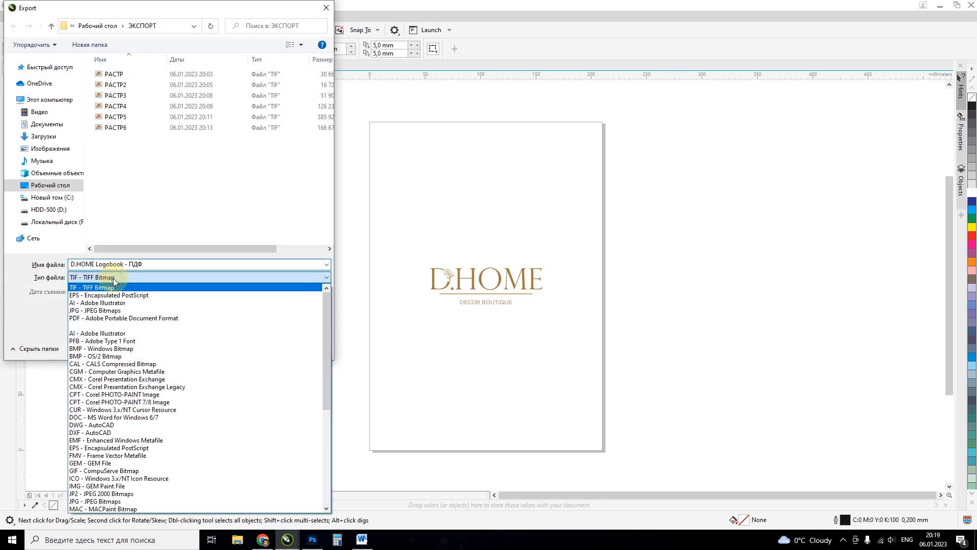
click(90, 318)
click(143, 263)
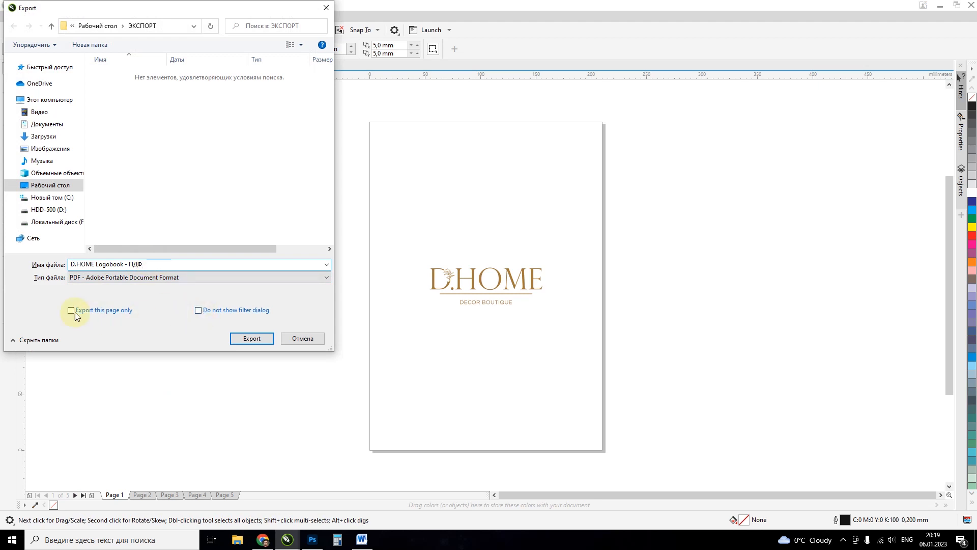
click(251, 339)
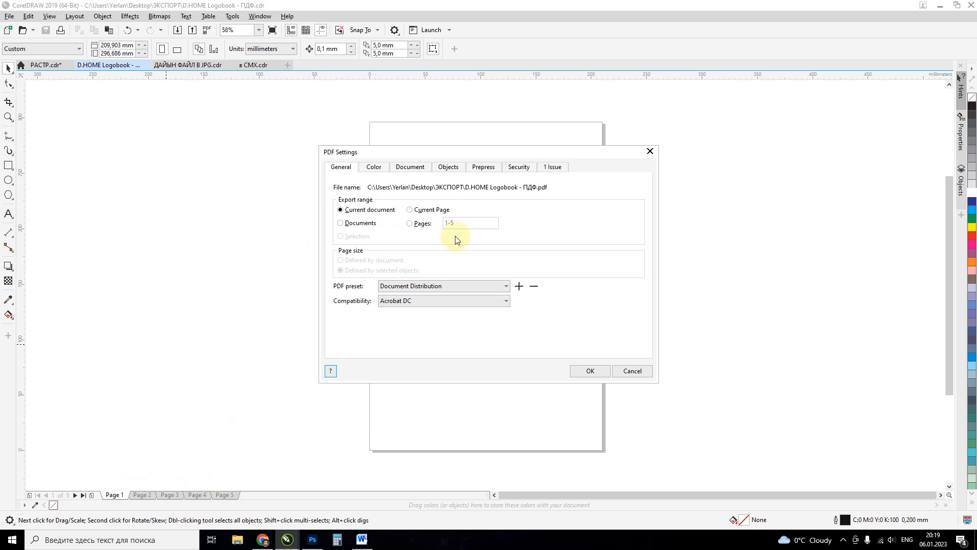
- Examine the preflight issue reported in the PDF settings and cancel the export
click(551, 169)
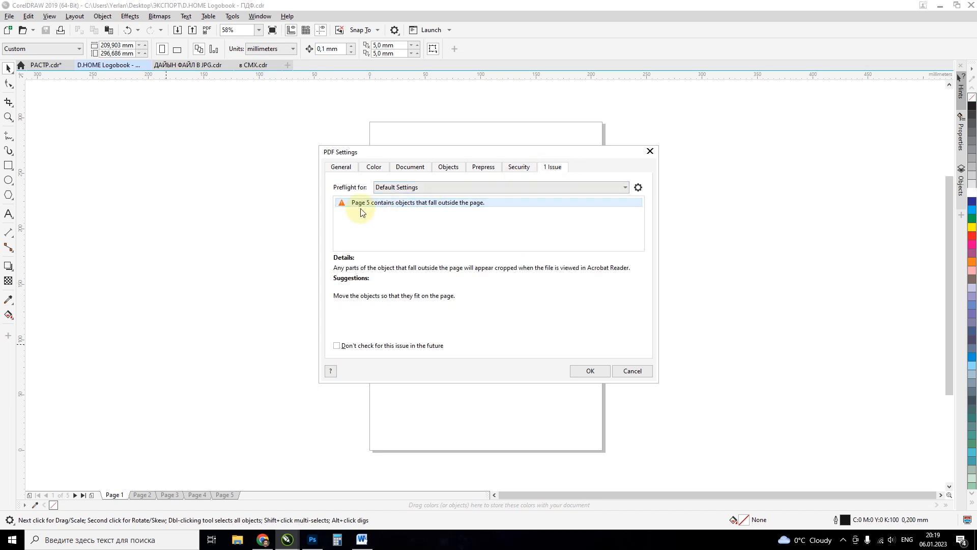
click(381, 206)
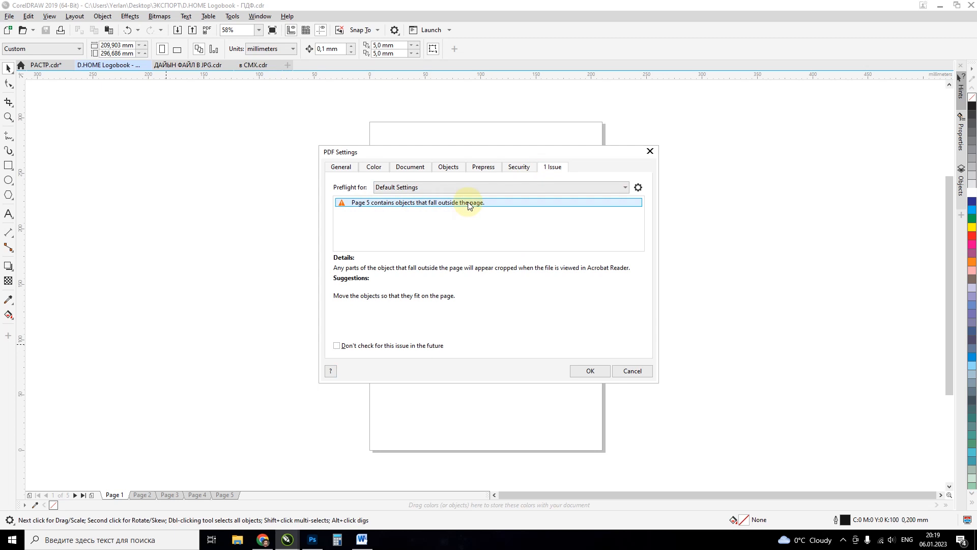
click(632, 372)
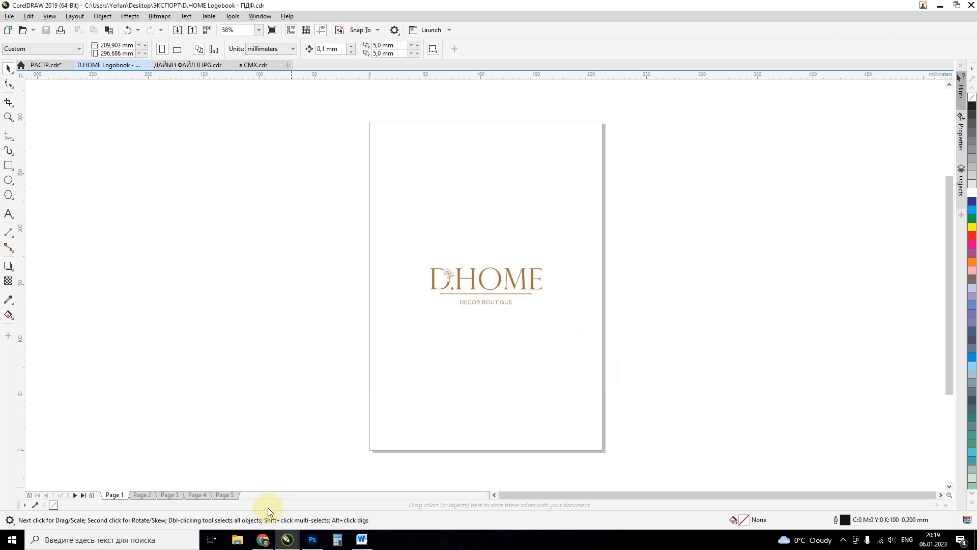
- Delete the page-sized frame rectangle that falls outside page 5 of the logobook
click(232, 494)
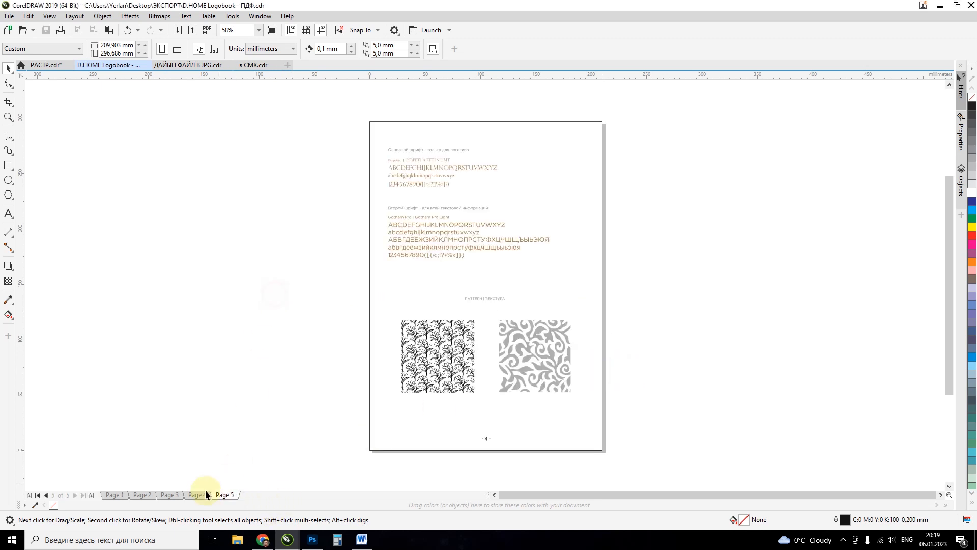
click(200, 494)
click(221, 494)
click(386, 404)
drag(386, 404, 529, 399)
key(ctrl+z)
click(656, 289)
click(592, 242)
key(Delete)
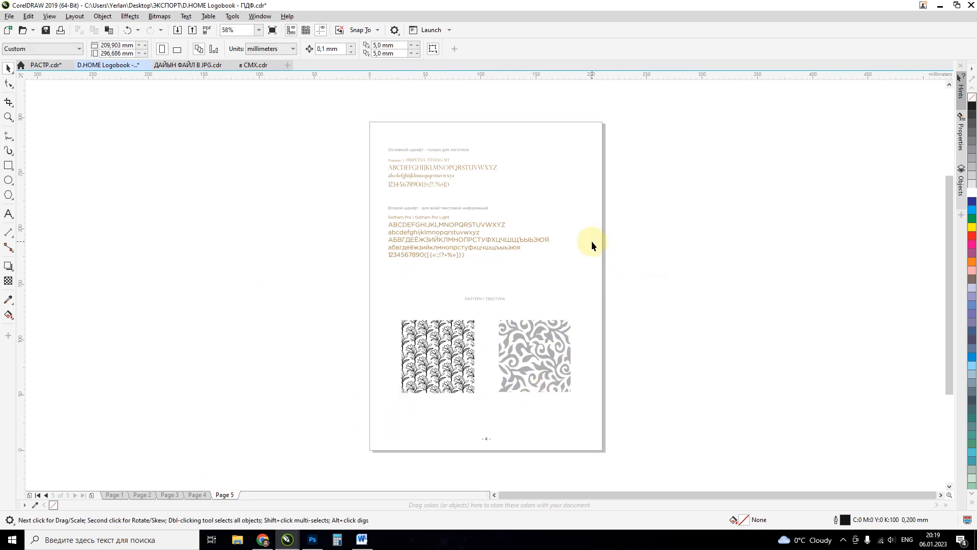
- Check the preflight issues again and export the whole current document as the PDF "D.HOME Logobook - ПДФ"
key(ctrl+e)
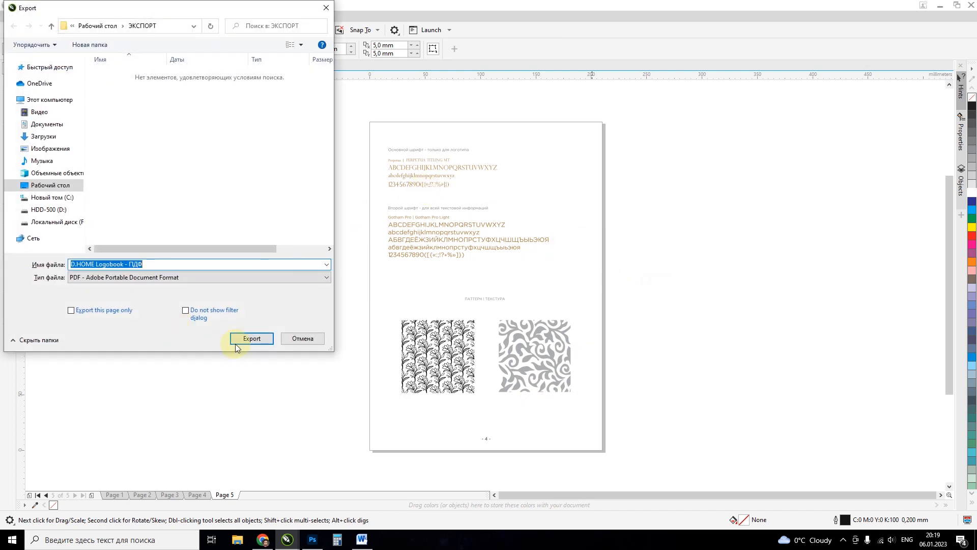
click(239, 341)
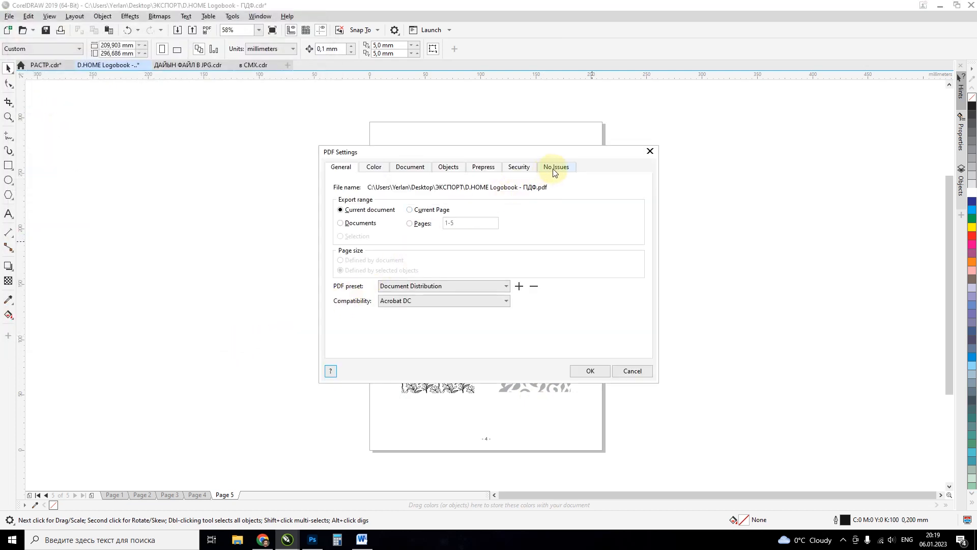
click(555, 170)
click(342, 168)
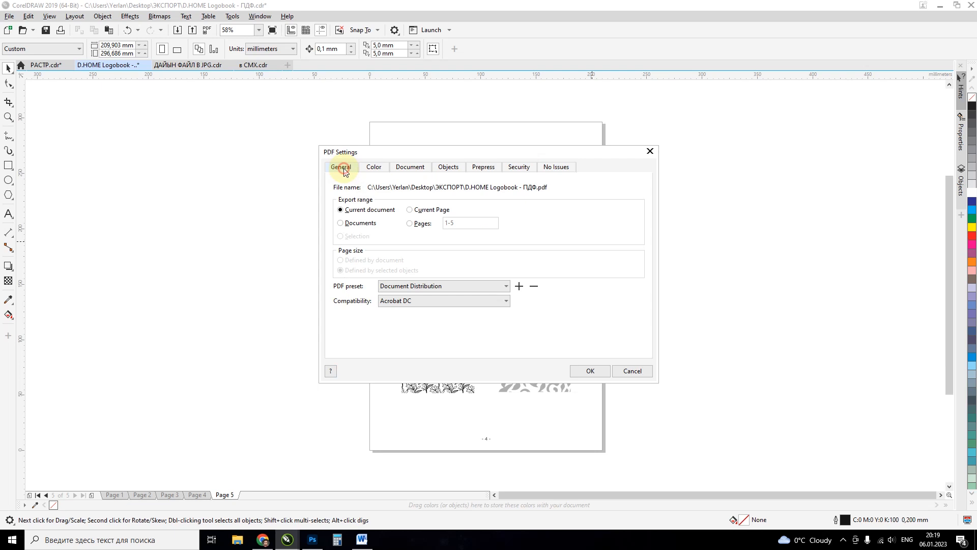
click(585, 370)
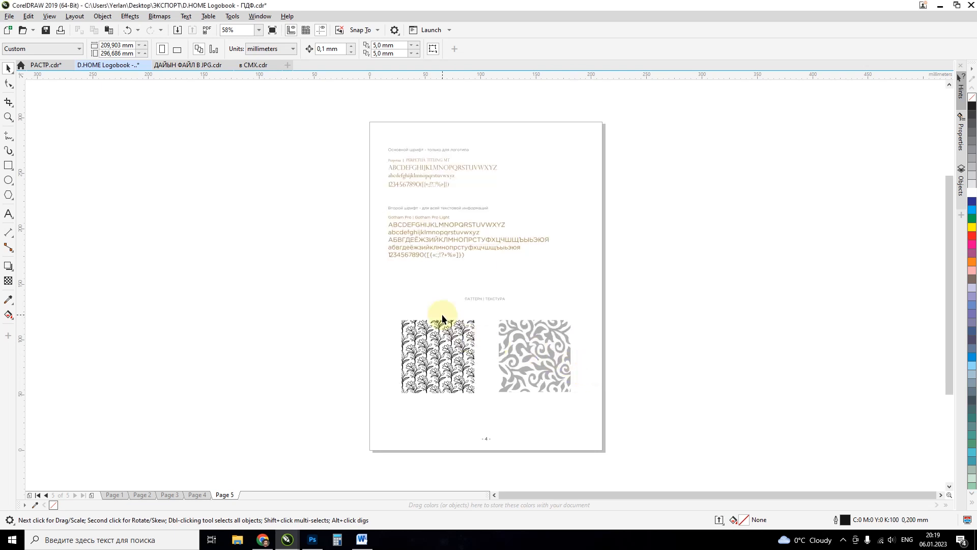
- Open the exported D.HOME Logobook PDF from File Explorer, look through its pages, close it and return to CorelDRAW
click(238, 540)
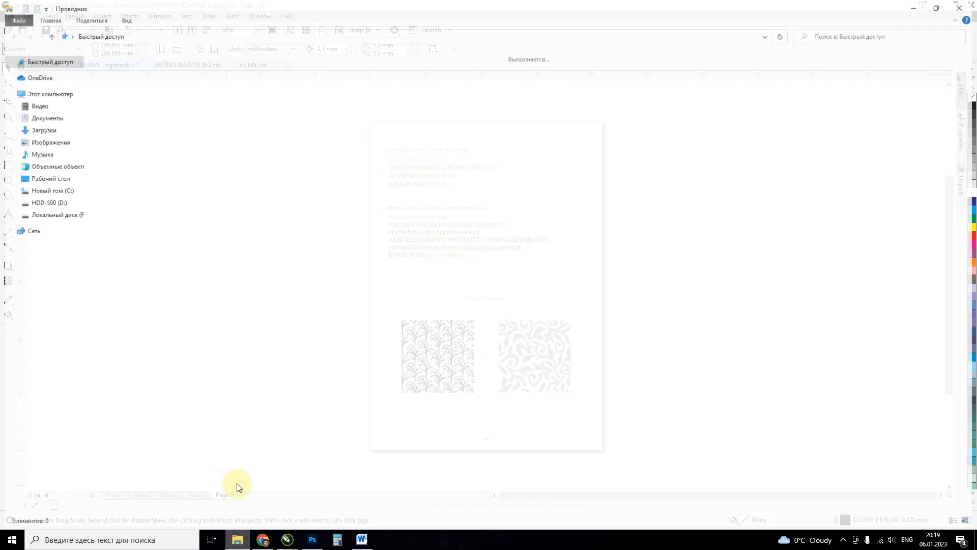
click(153, 162)
right_click(152, 162)
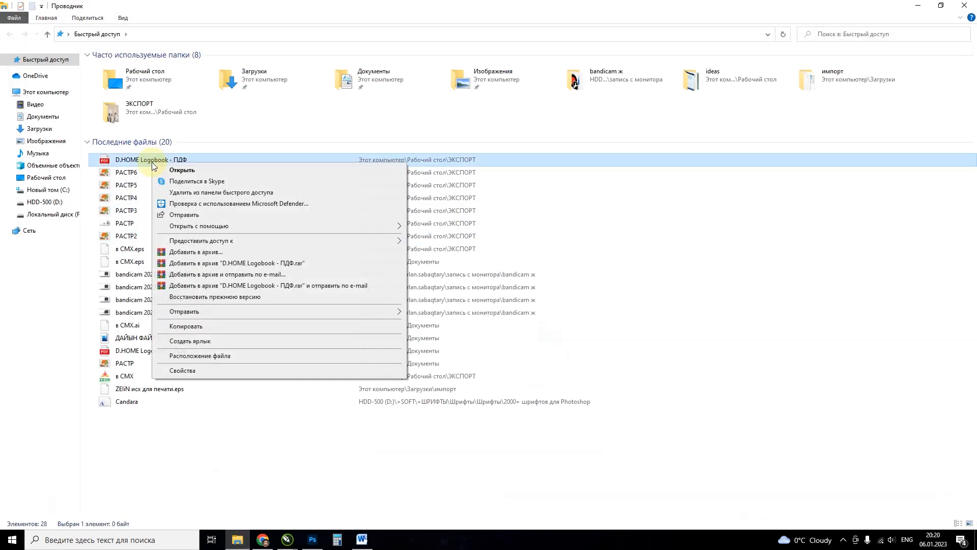
click(162, 169)
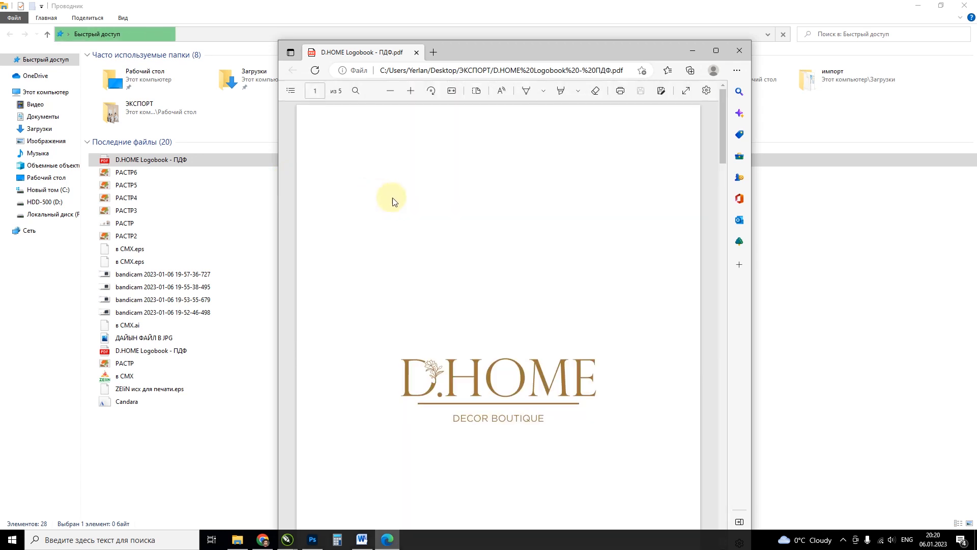
scroll(398, 206, down, 15)
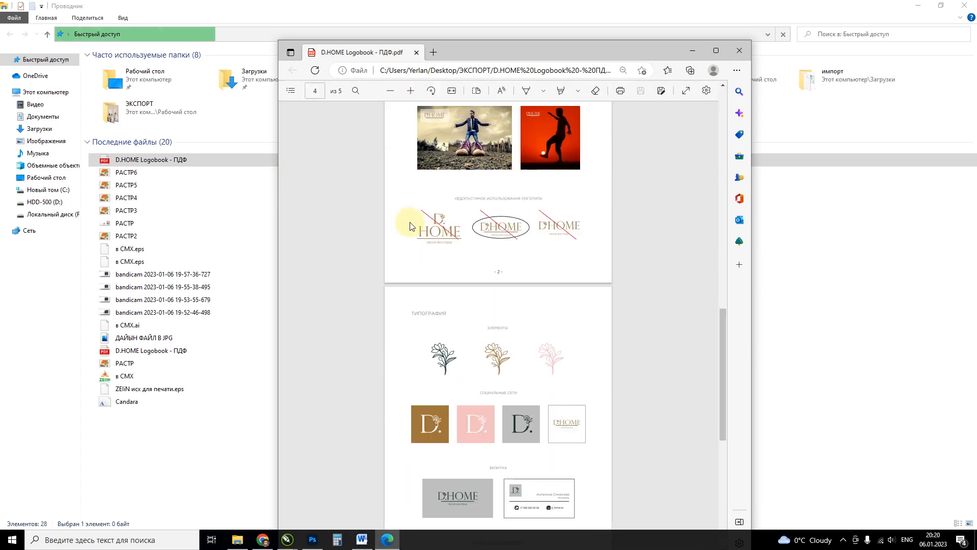
scroll(410, 224, up, 15)
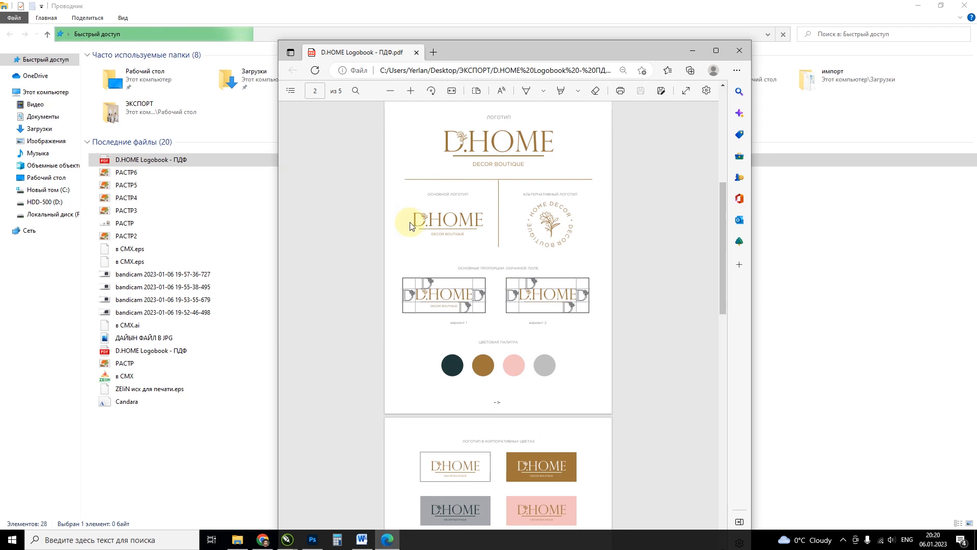
scroll(411, 227, down, 15)
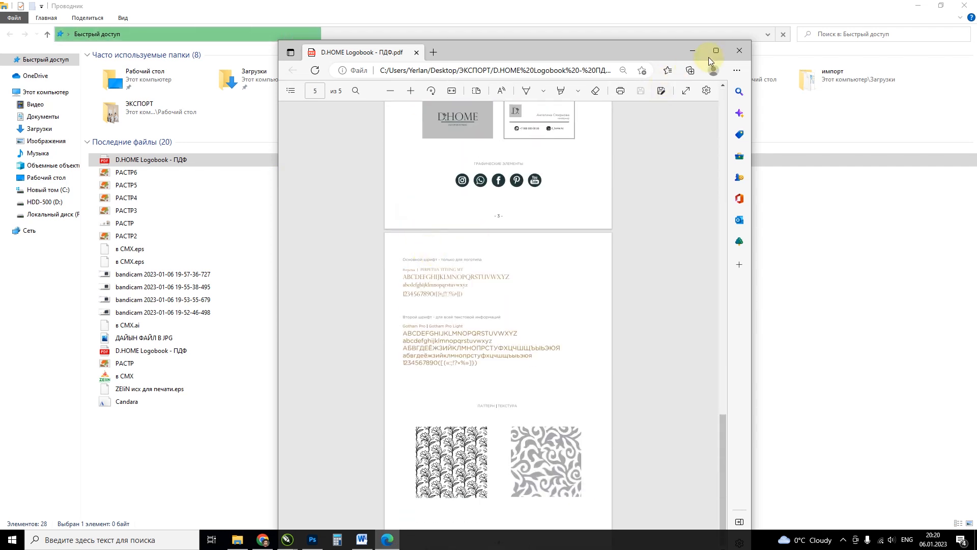
click(738, 51)
key(alt+Tab)
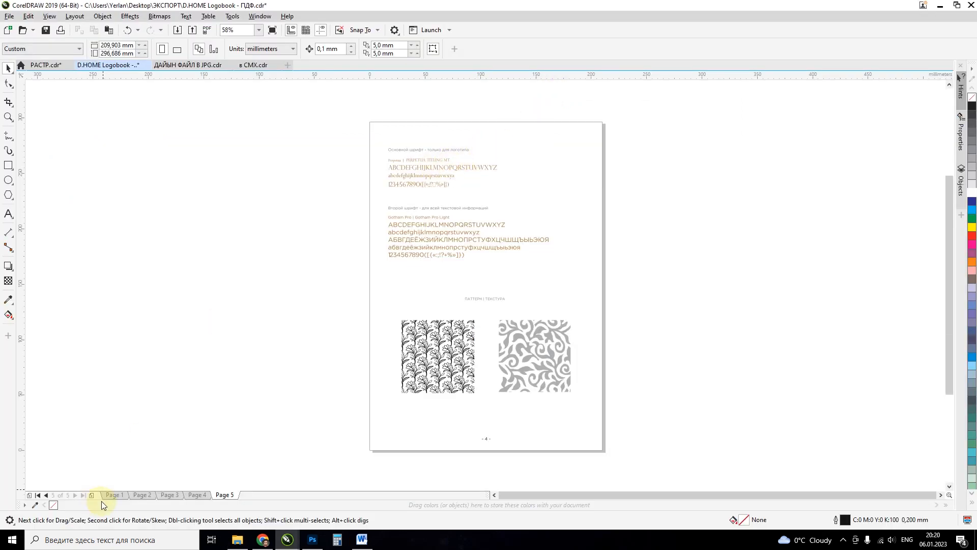
- Look through pages 1 to 3 of the logobook and return to page 1
click(115, 496)
click(142, 495)
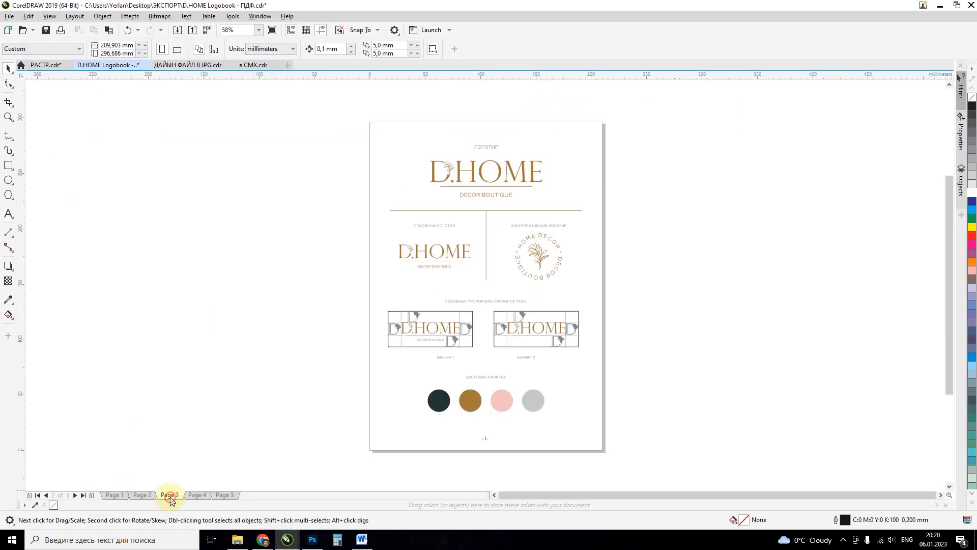
click(170, 499)
click(119, 495)
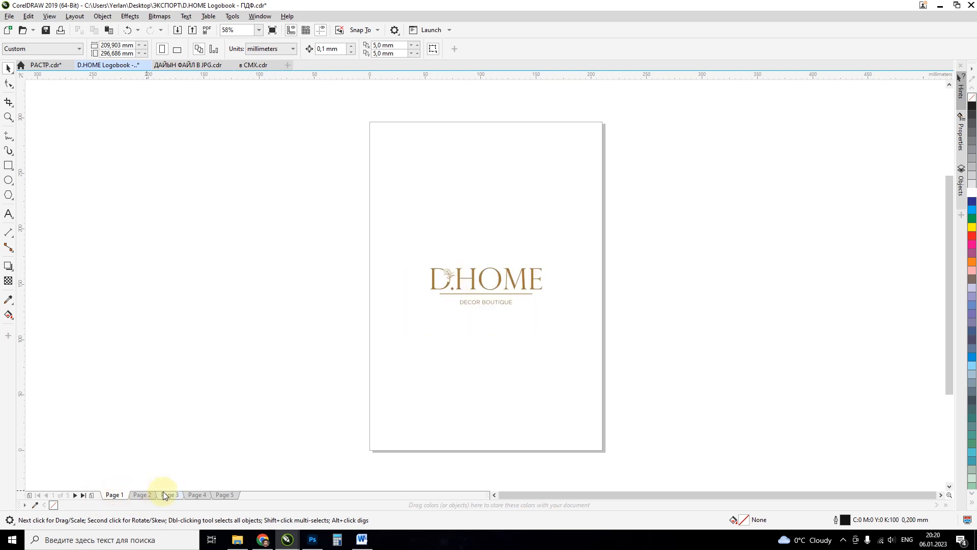
- Start another PDF export of the logobook under the file name "D.HOME Logobook - ПДФ2"
key(ctrl+e)
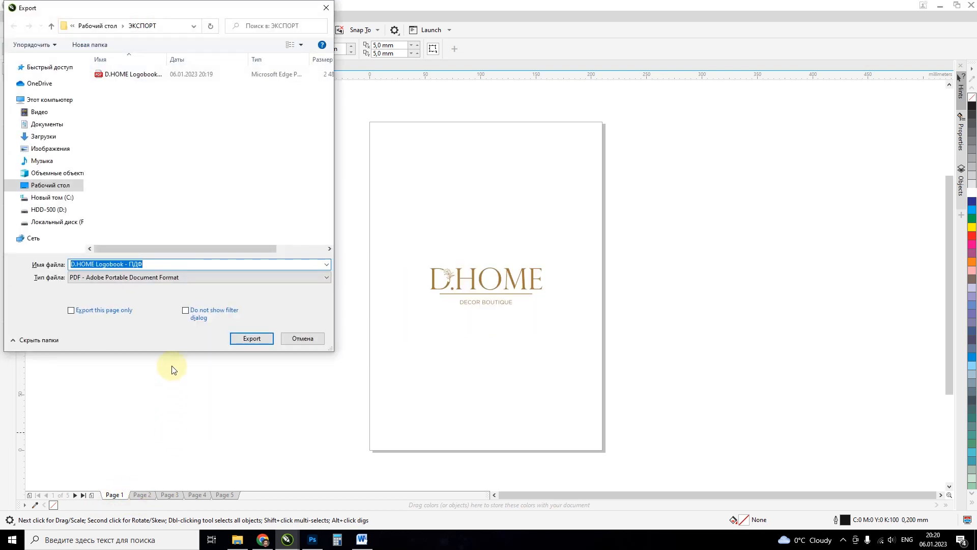
click(156, 265)
text(2)
click(253, 339)
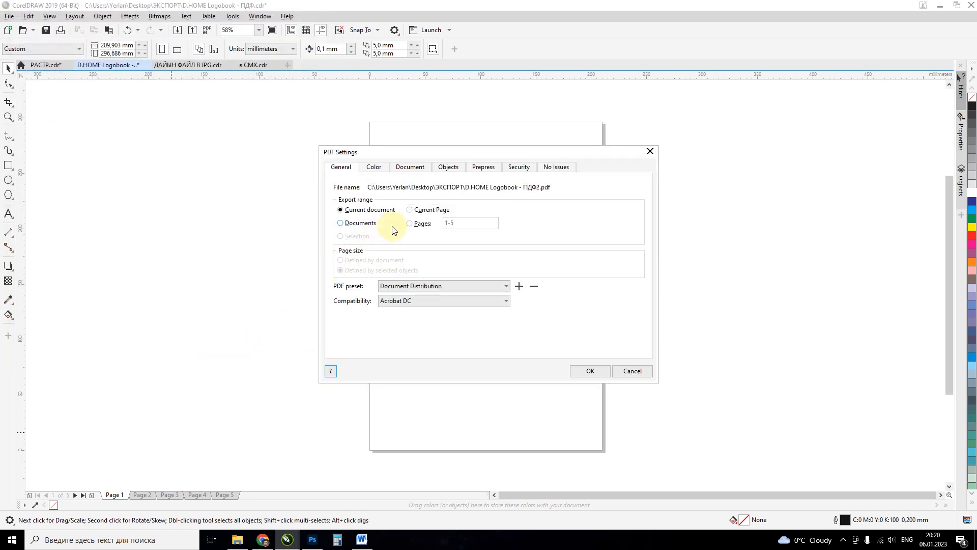
- Limit the PDF export range to pages 1,2,3 and run the export
click(410, 224)
click(450, 223)
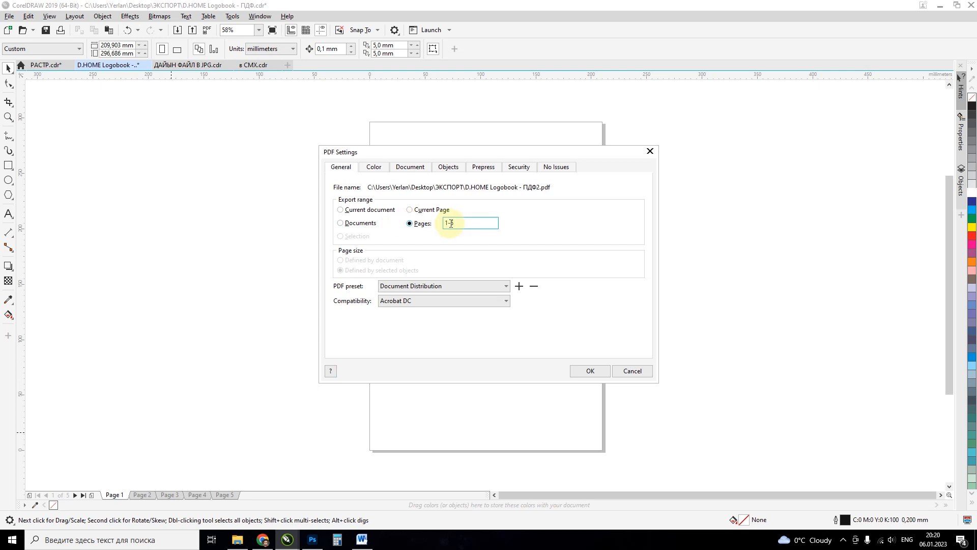
key(BackSpace)
key(BackSpace)
text(,)
key(alt+shift)
text(,3)
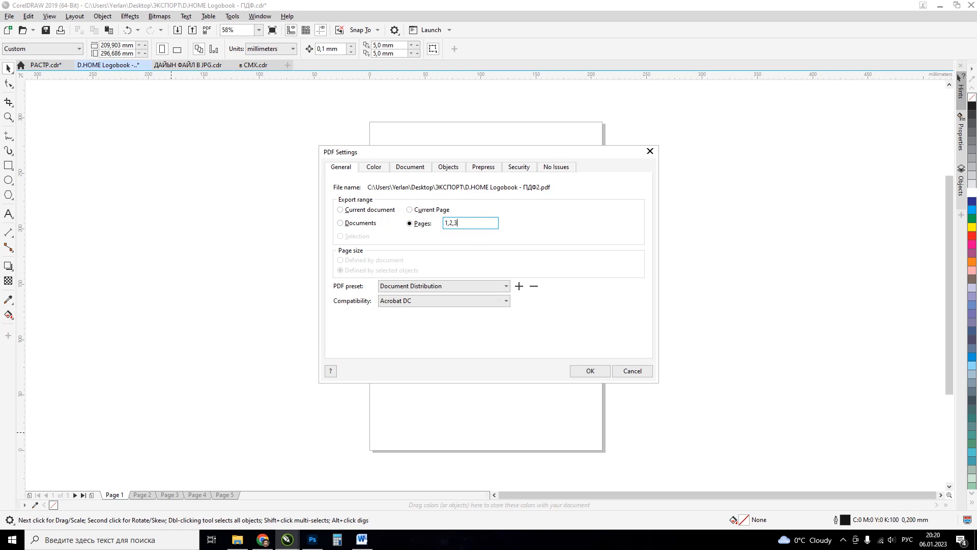
click(580, 369)
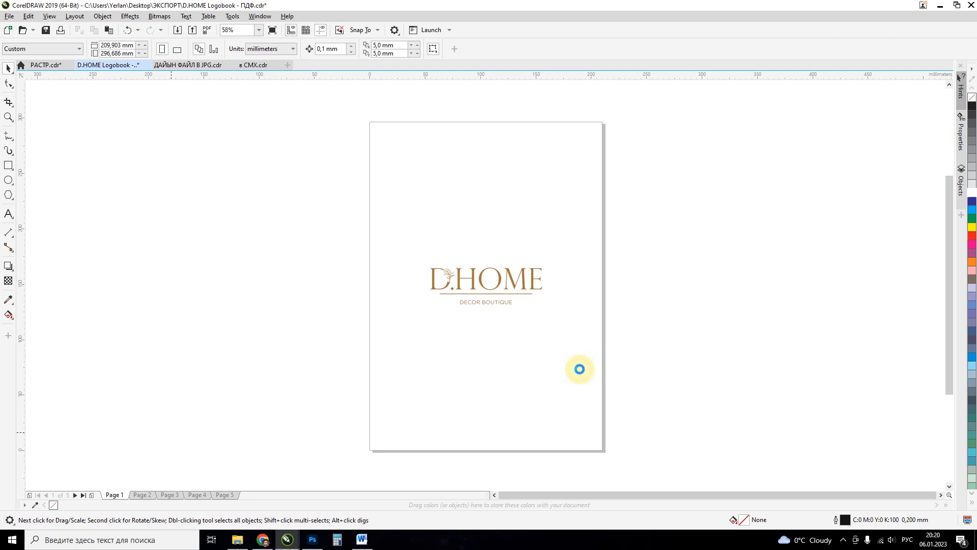
- Open the exported "D.HOME Logobook - ПДФ2" PDF from File Explorer and look through its pages
click(238, 540)
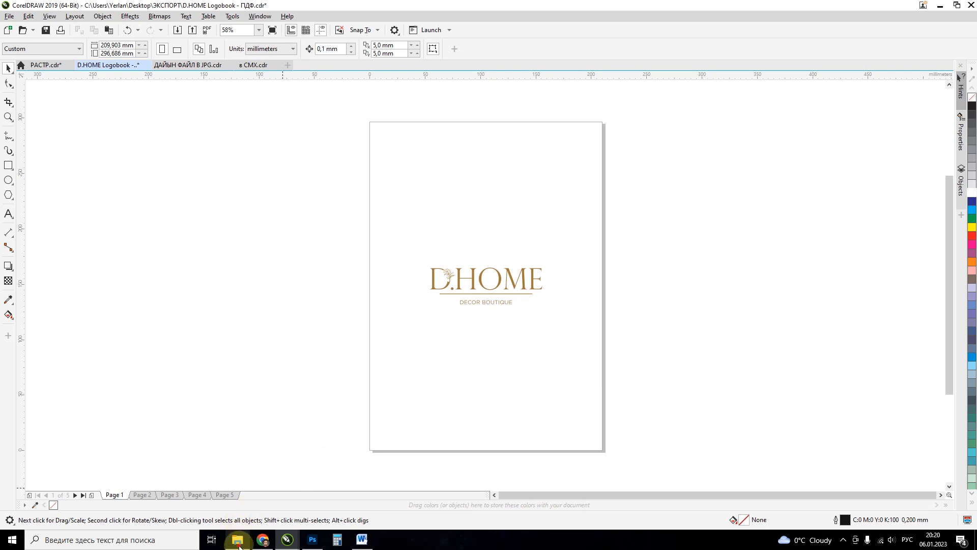
right_click(167, 160)
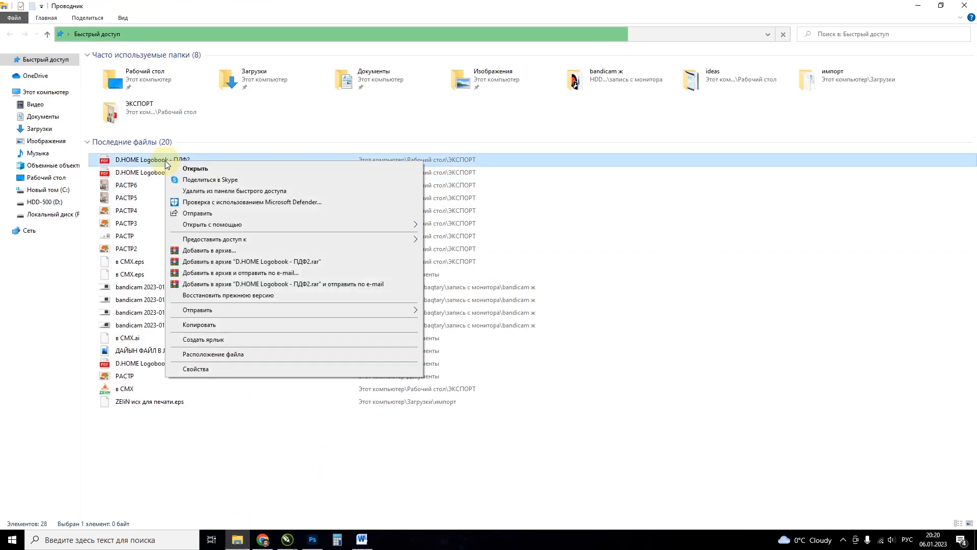
click(195, 169)
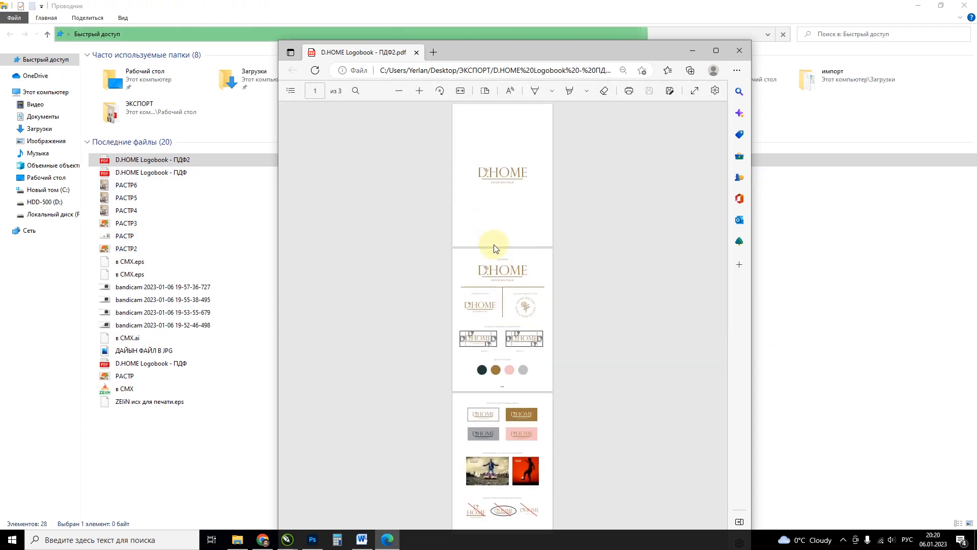
scroll(509, 419, up, 2)
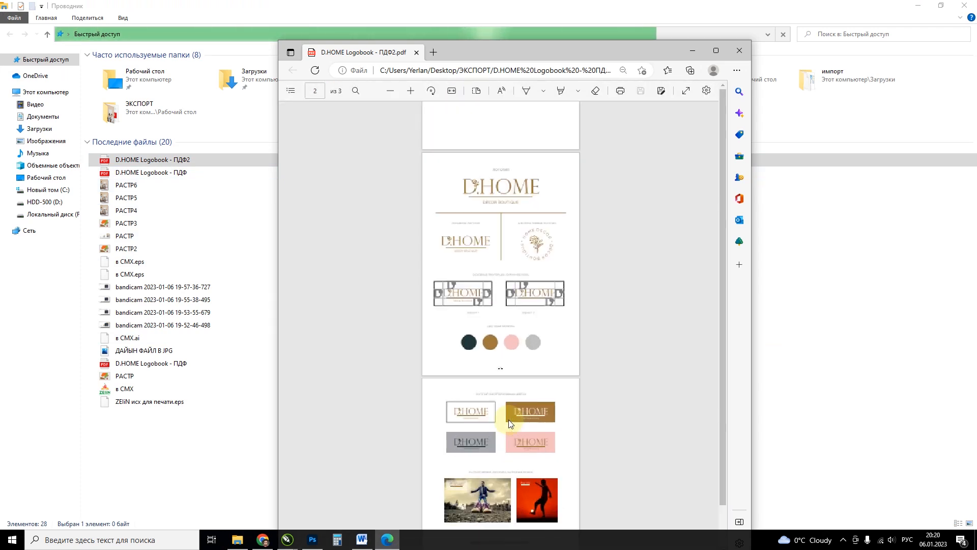
scroll(497, 224, up, 4)
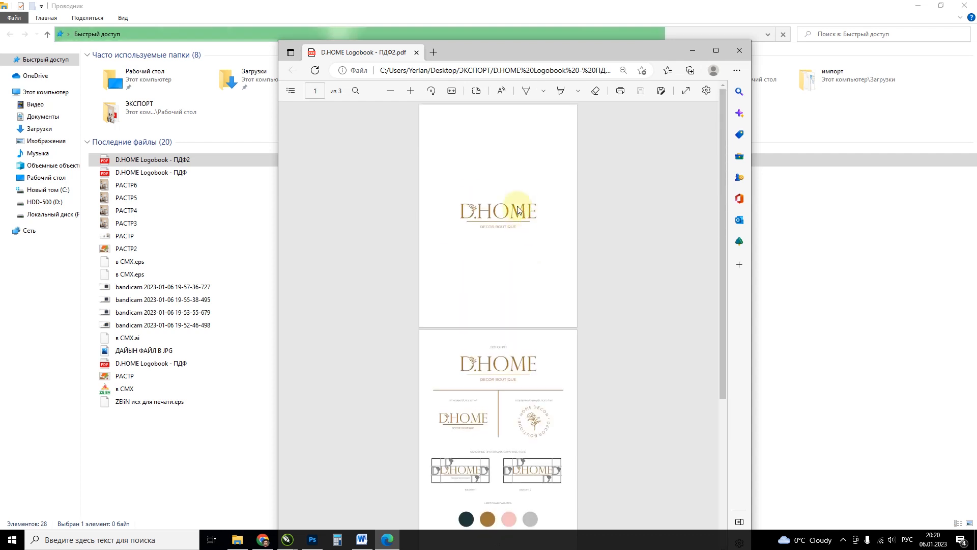
scroll(517, 205, up, 3)
scroll(517, 205, down, 10)
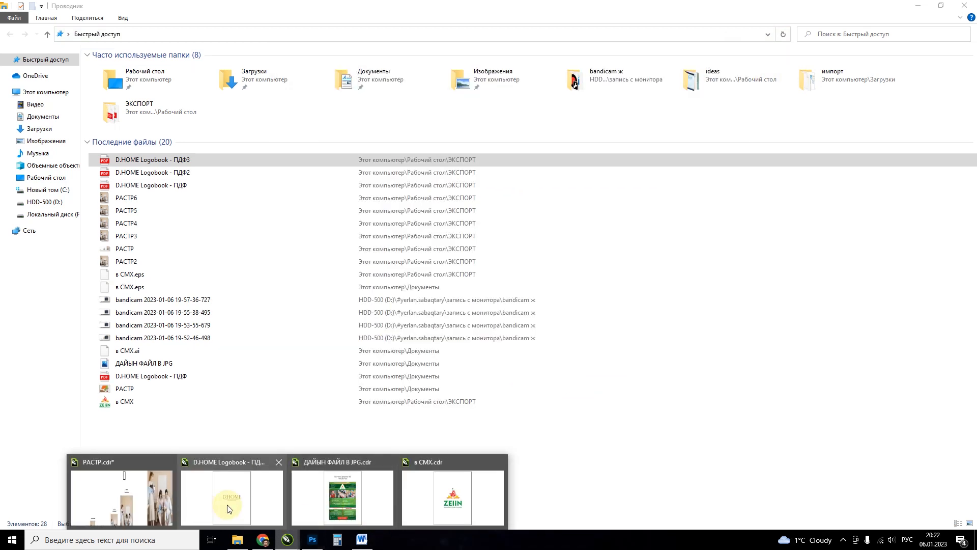
- Switch back to CorelDRAW, go to the ДАЙЫН ФАЙЛ В JPG document and group all objects of the A5 flyer
click(224, 503)
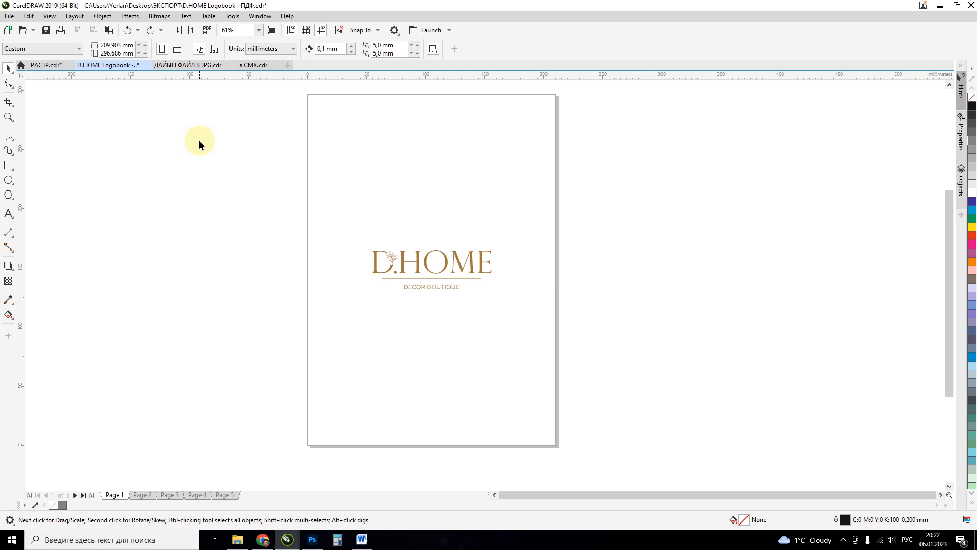
click(395, 258)
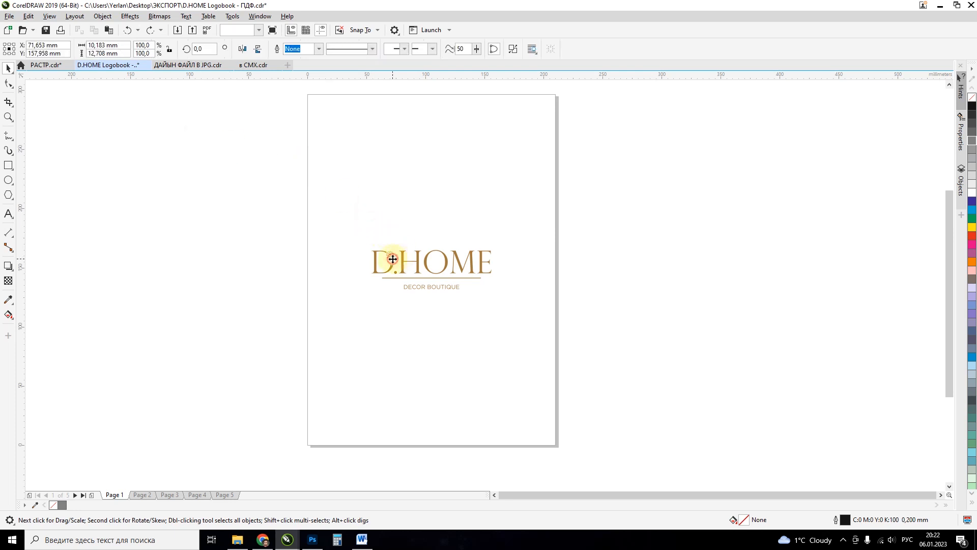
click(172, 220)
click(173, 66)
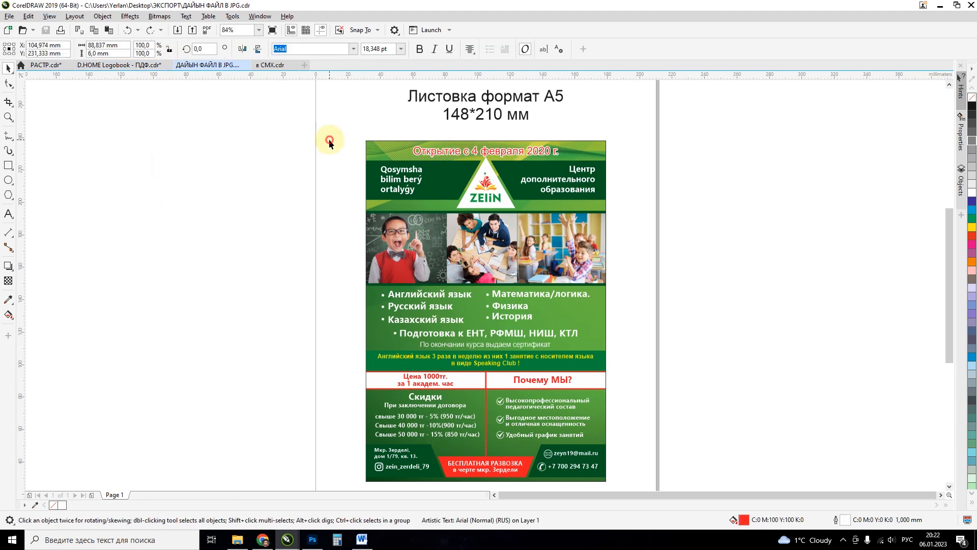
drag(340, 134, 674, 455)
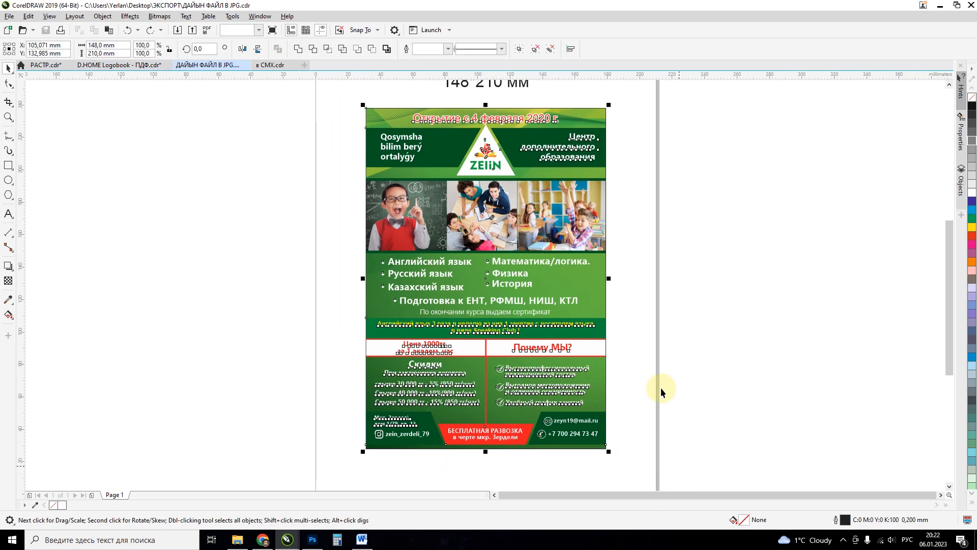
click(519, 50)
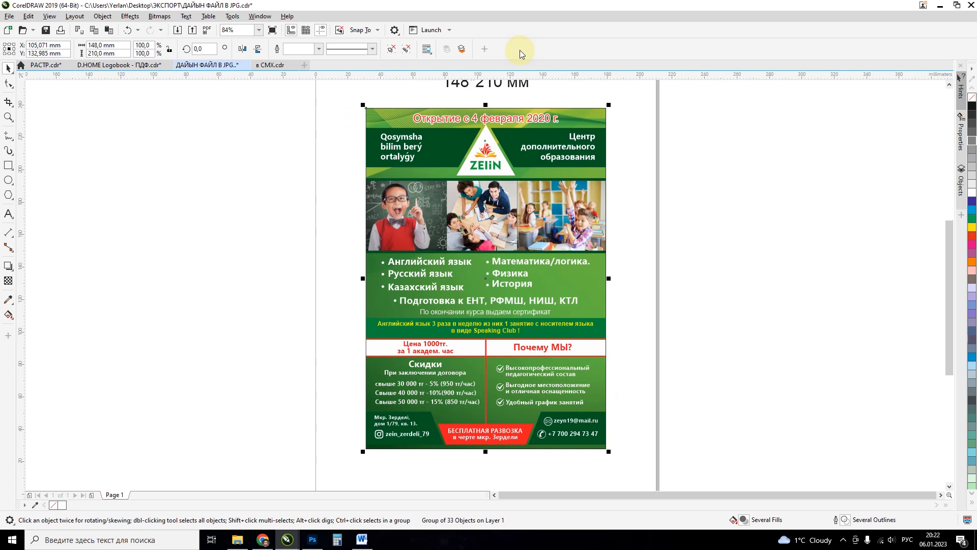
- Move the flyer and its heading off the page to its right, and place a duplicate of the flyer group farther right
scroll(316, 254, down, 3)
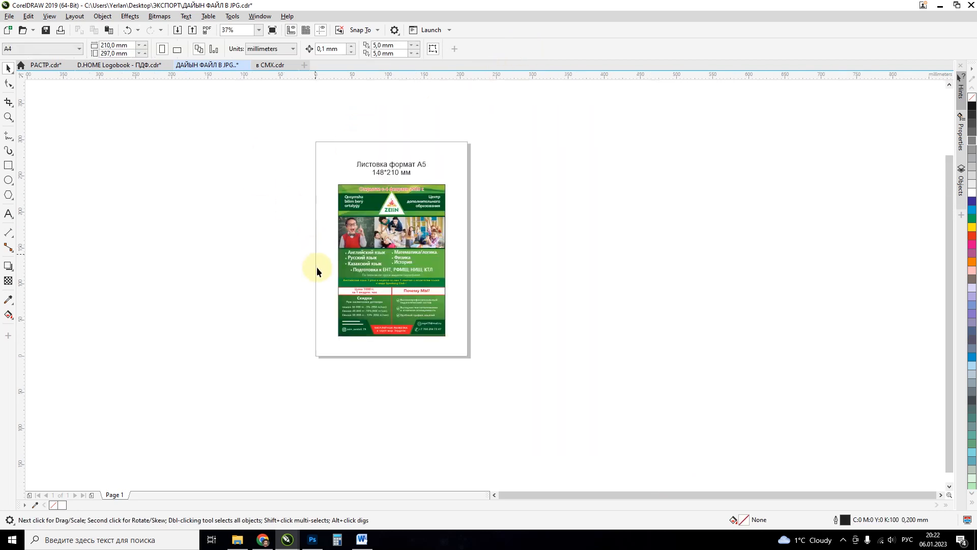
drag(432, 300, 668, 318)
click(456, 186)
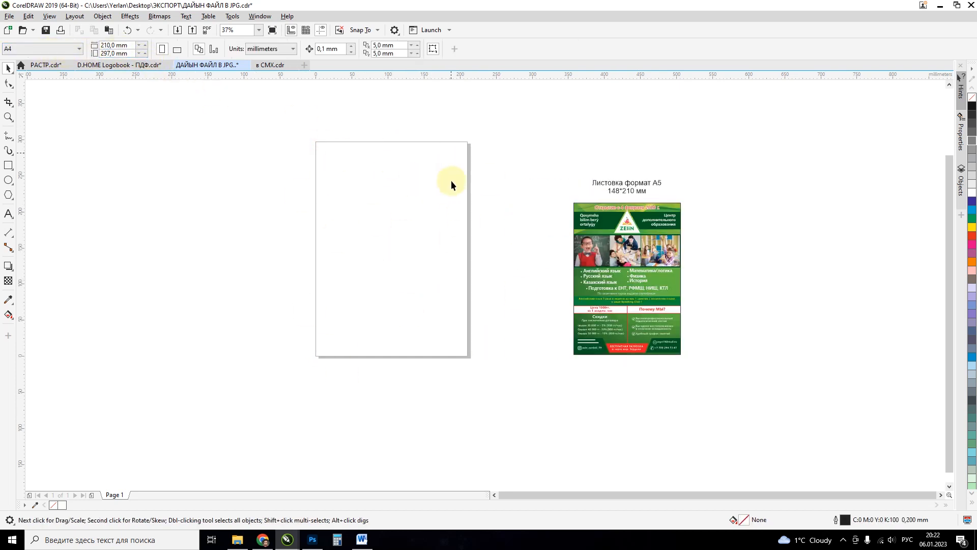
click(636, 300)
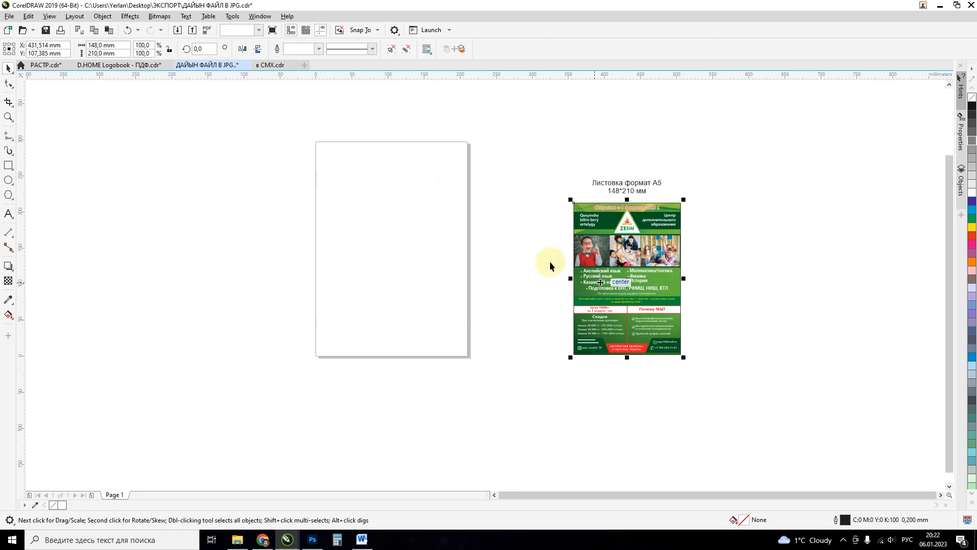
scroll(549, 261, down, 3)
drag(586, 266, 693, 216)
right_click(692, 216)
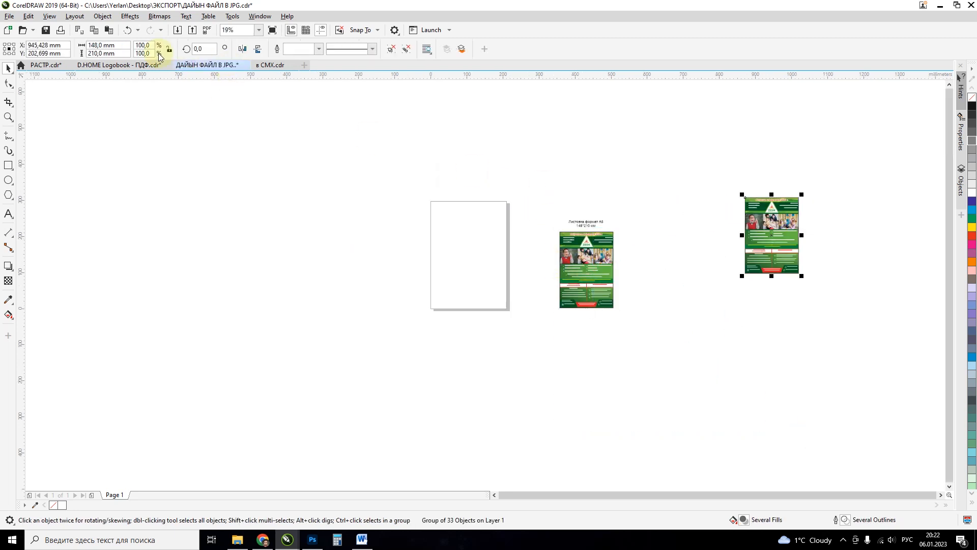
- Enlarge the flyer copy to about 432 mm wide and move it to the empty area left of the page
click(102, 45)
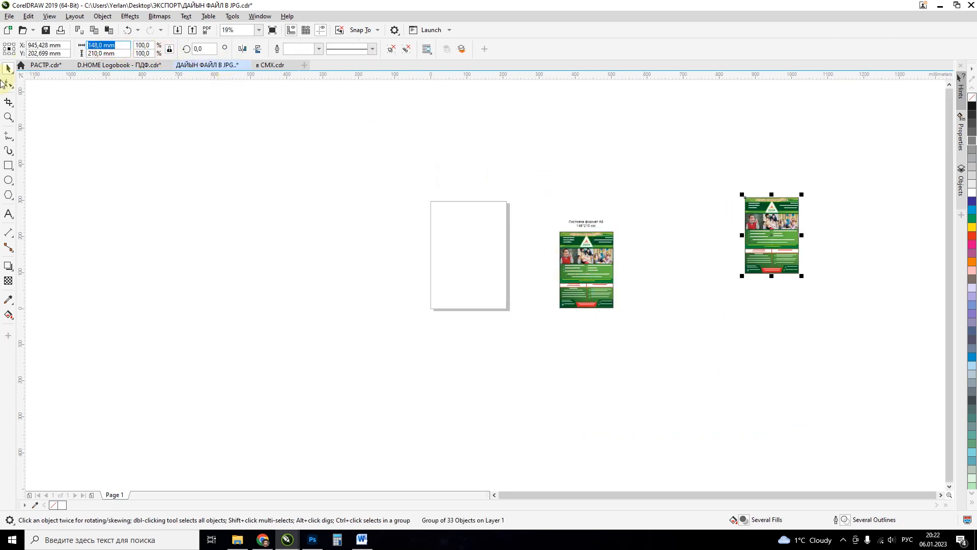
drag(742, 277, 689, 365)
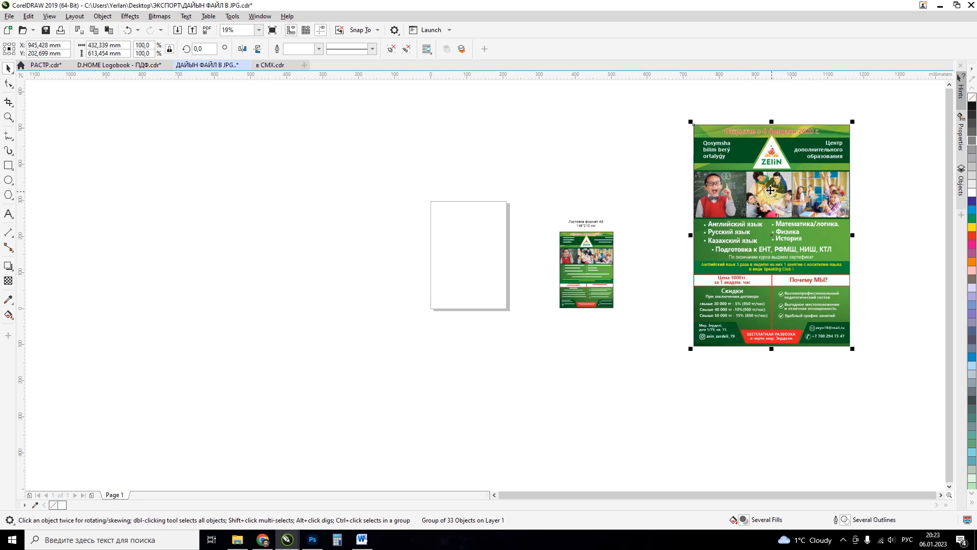
drag(802, 182, 462, 223)
key(ctrl+z)
drag(809, 207, 435, 213)
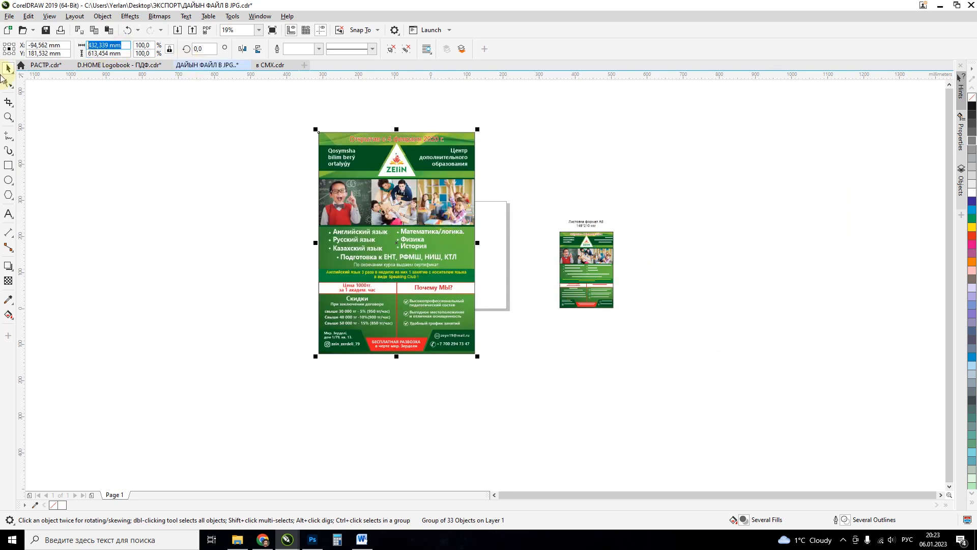
drag(374, 197, 243, 211)
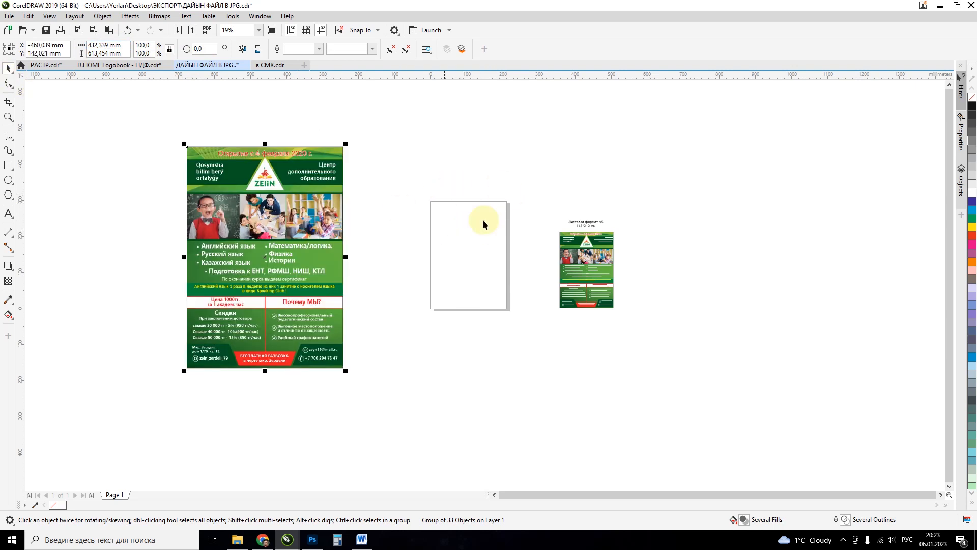
click(482, 160)
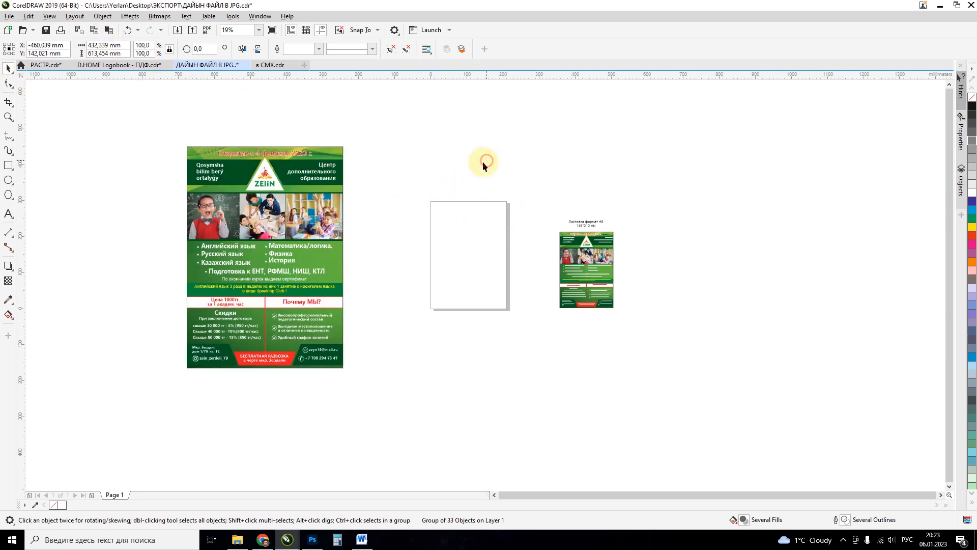
- Set the flyer copy's width to 190 mm with locked proportions and center it on the page
click(241, 191)
click(96, 45)
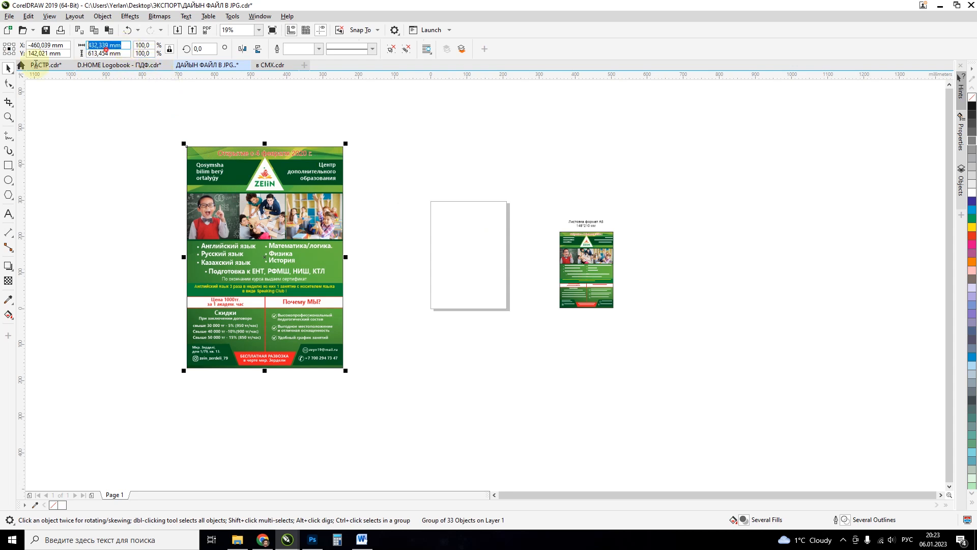
text(190)
click(8, 68)
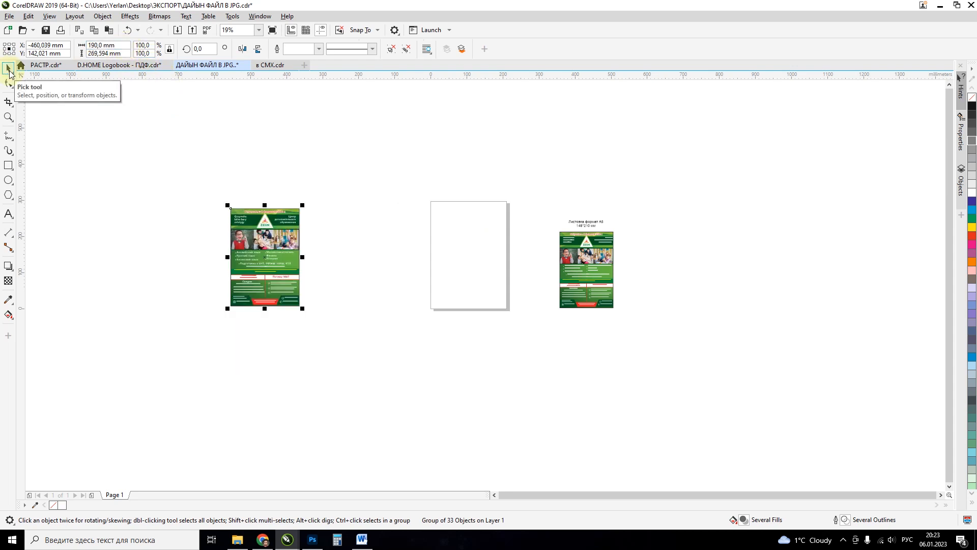
scroll(151, 191, up, 2)
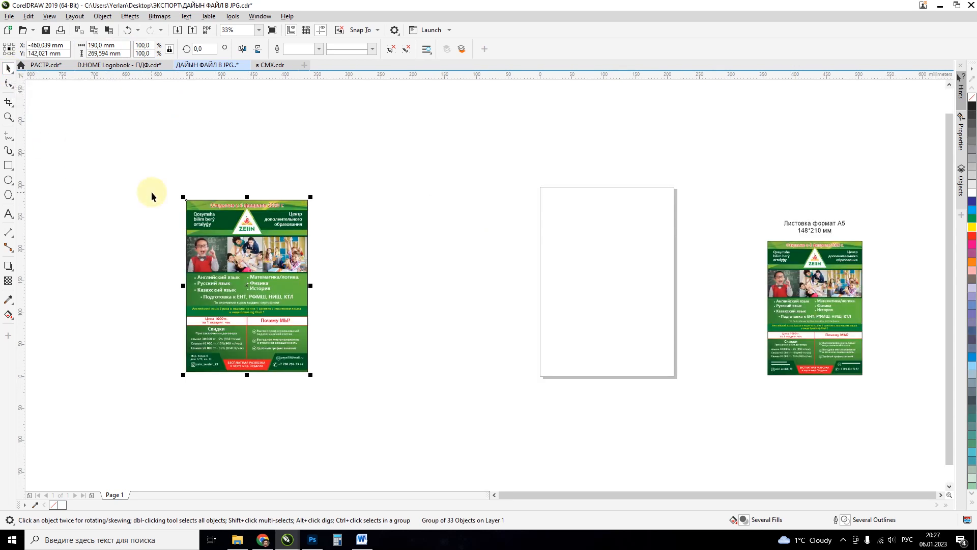
key(p)
key(z)
drag(512, 166, 888, 425)
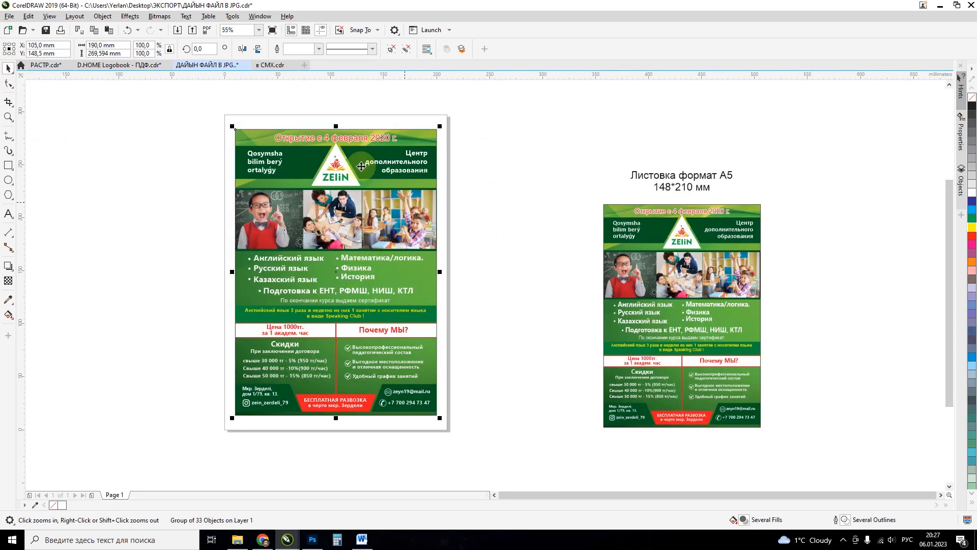
- Start a JPG export of only the selected flyer under the file name "ДАЙЫН ФАЙЛ В JPG0"
click(9, 16)
click(28, 174)
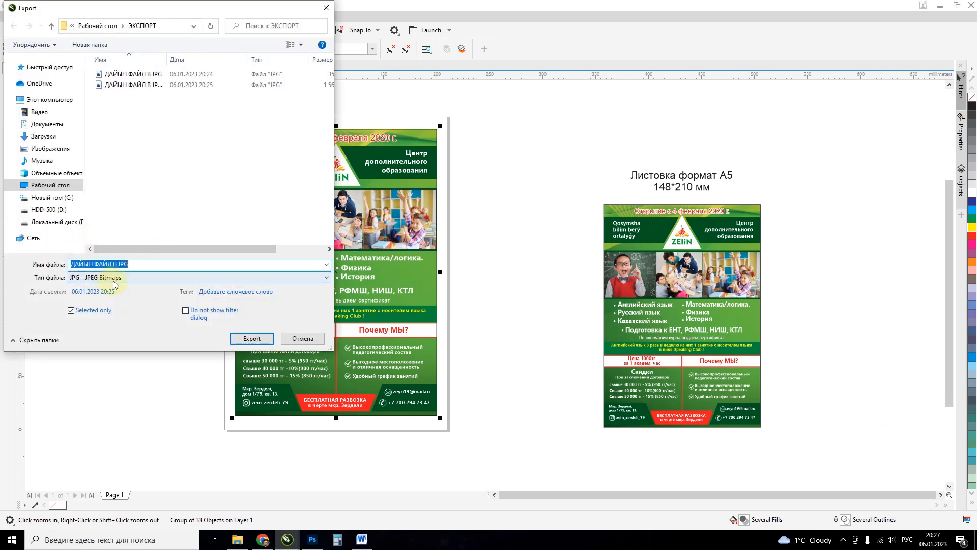
click(141, 265)
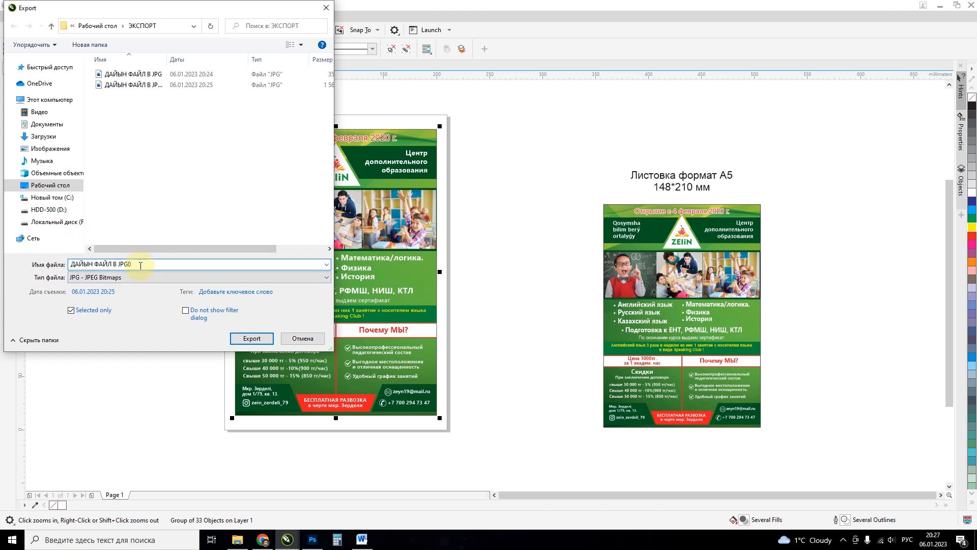
key(Return)
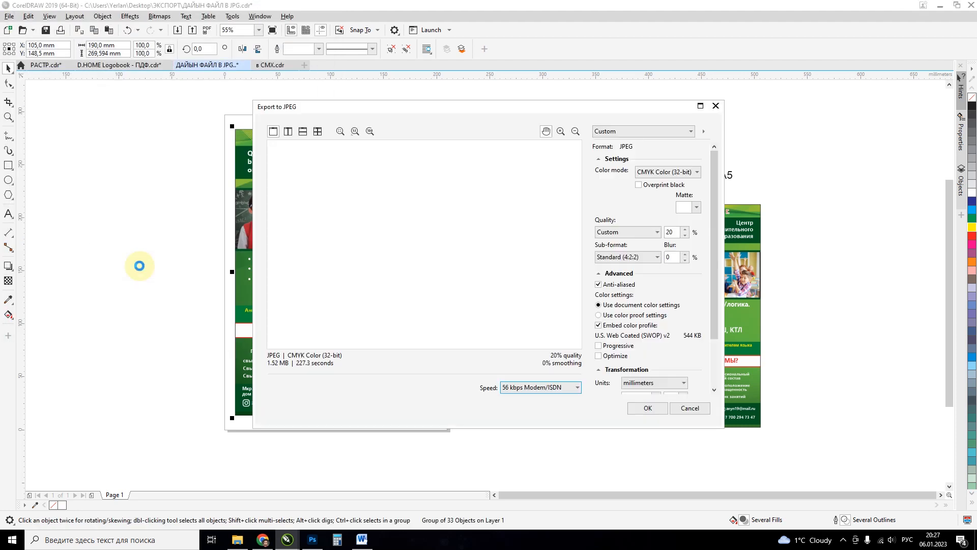
- Check the JPEG settings, keep CMYK Color (32-bit), 20% quality and a resolution of 300, and run the export
drag(453, 116, 767, 105)
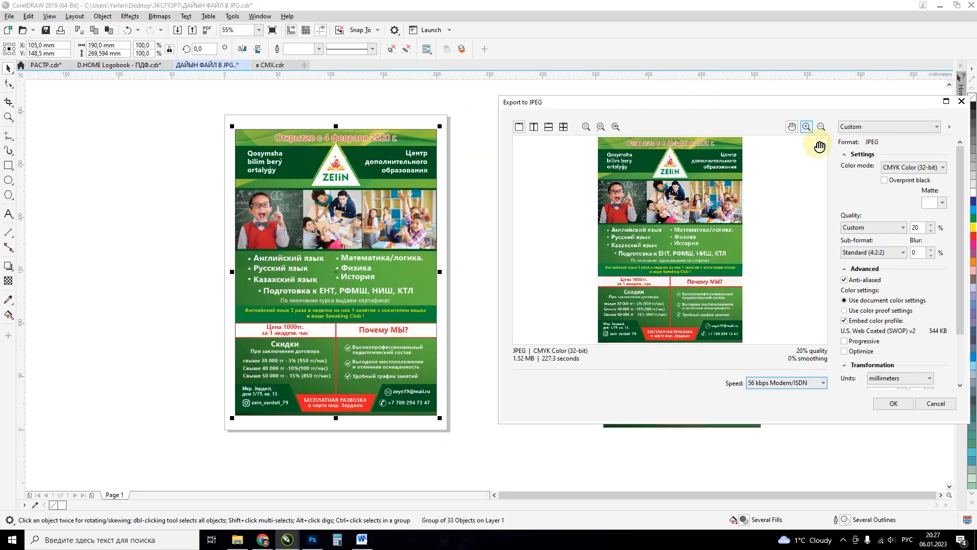
click(920, 167)
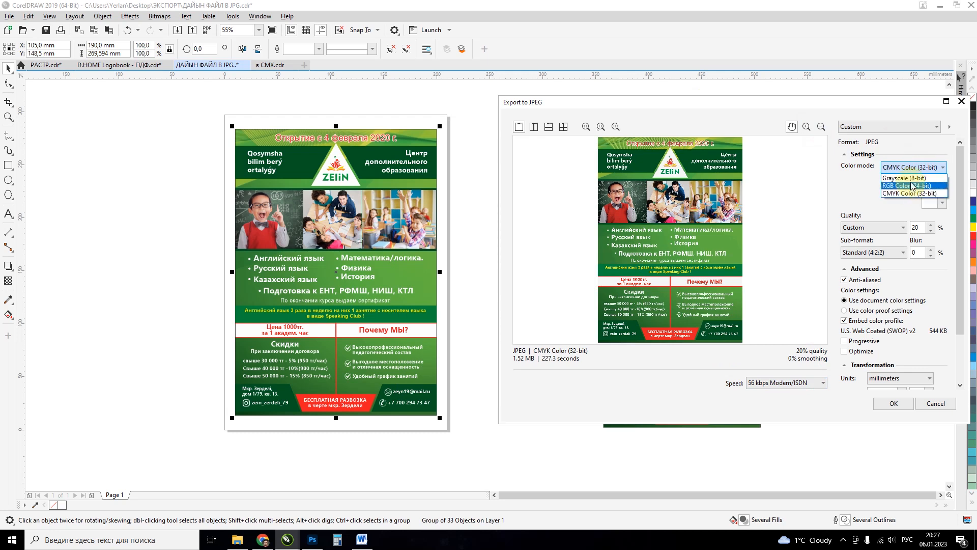
click(919, 169)
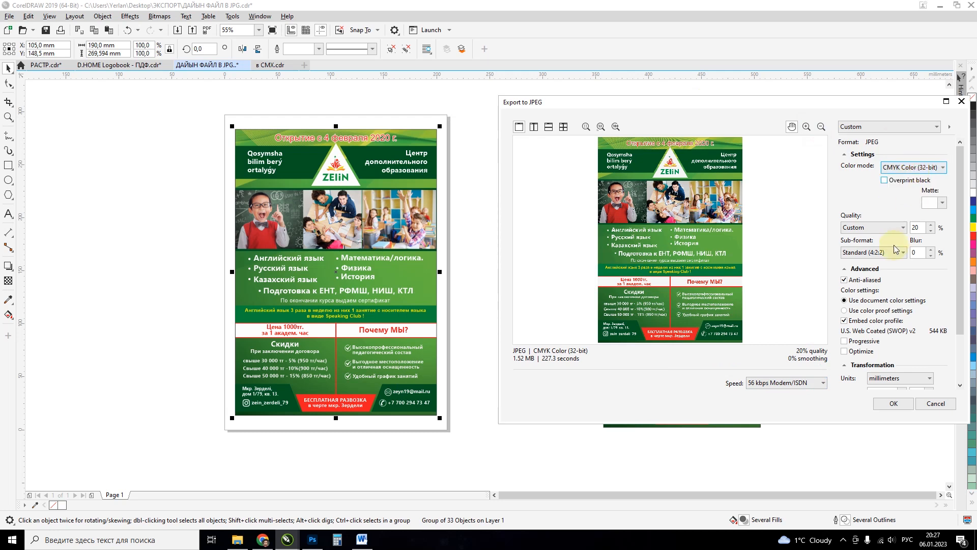
drag(961, 227, 960, 273)
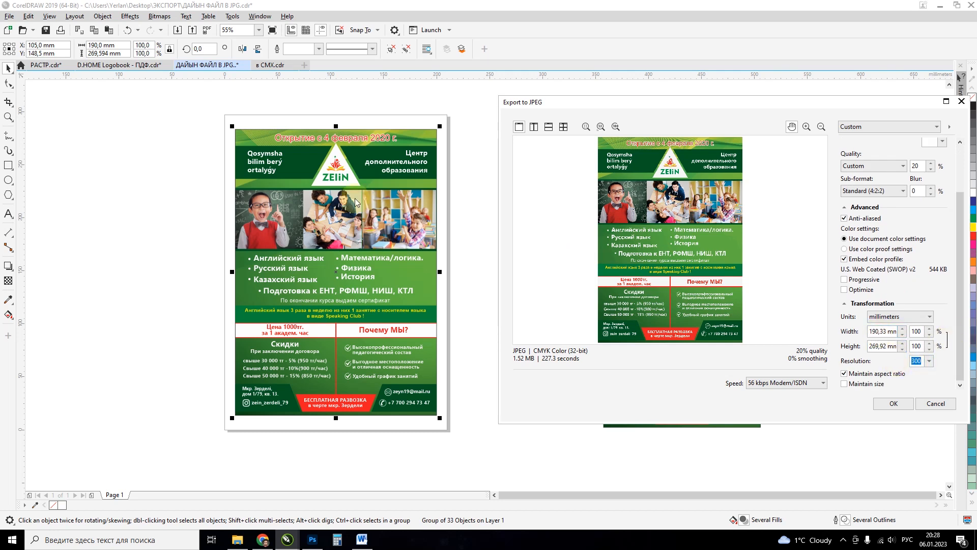
click(888, 405)
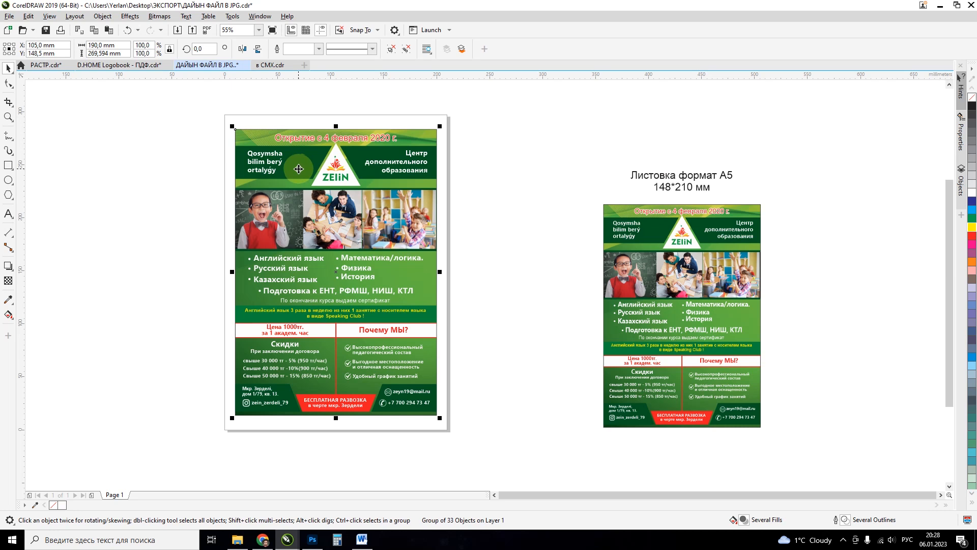
- Switch to the ЭКСПОРТ folder and check the file size and pixel dimensions of "ДАЙЫН ФАЙЛ В JPG0"
click(237, 539)
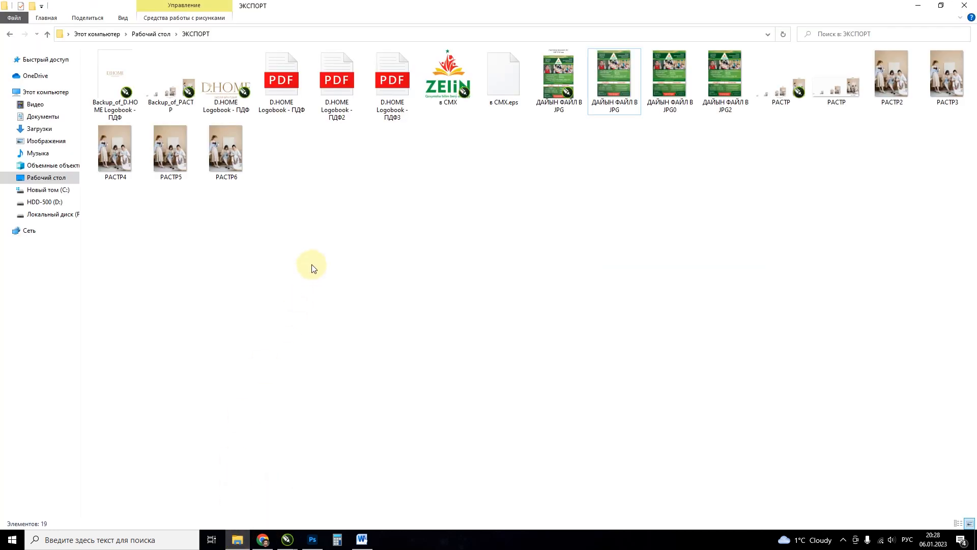
click(672, 84)
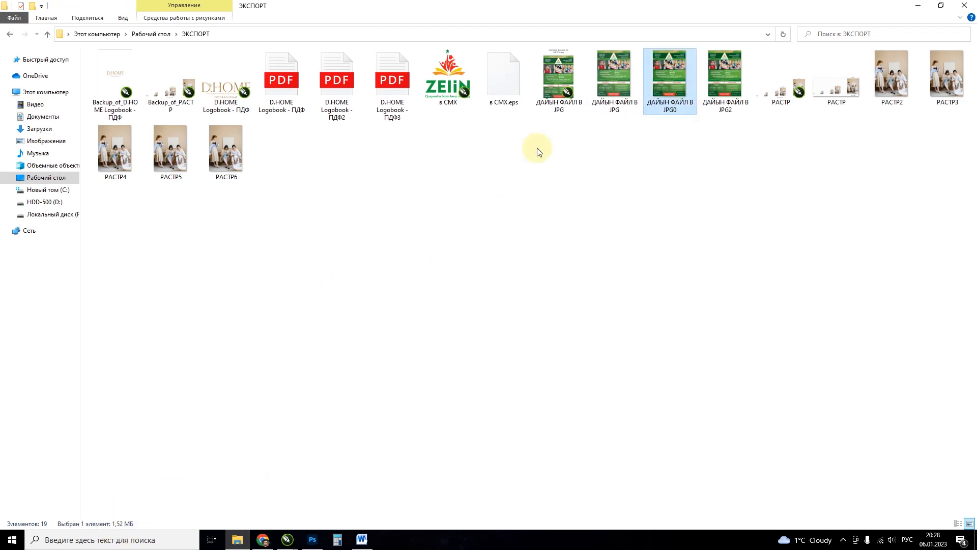
right_click(678, 93)
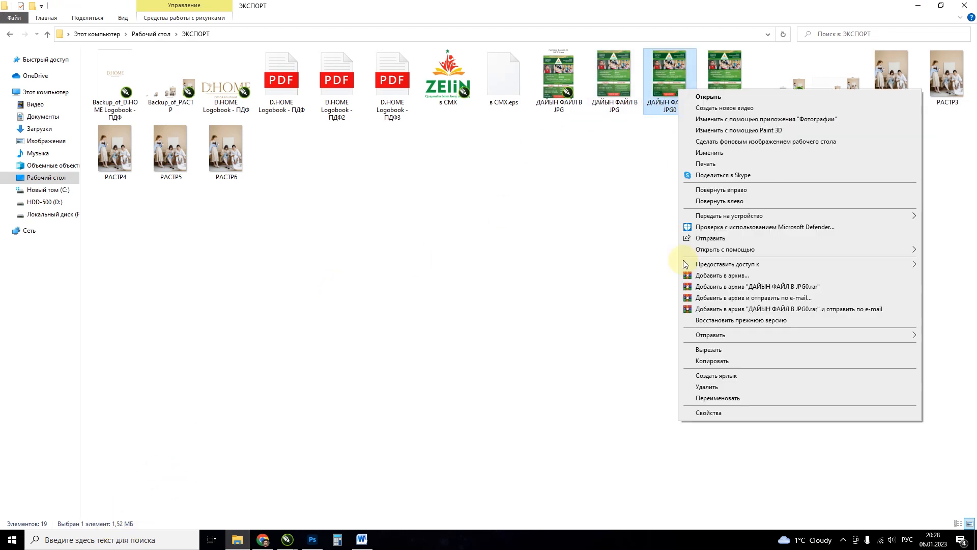
click(701, 412)
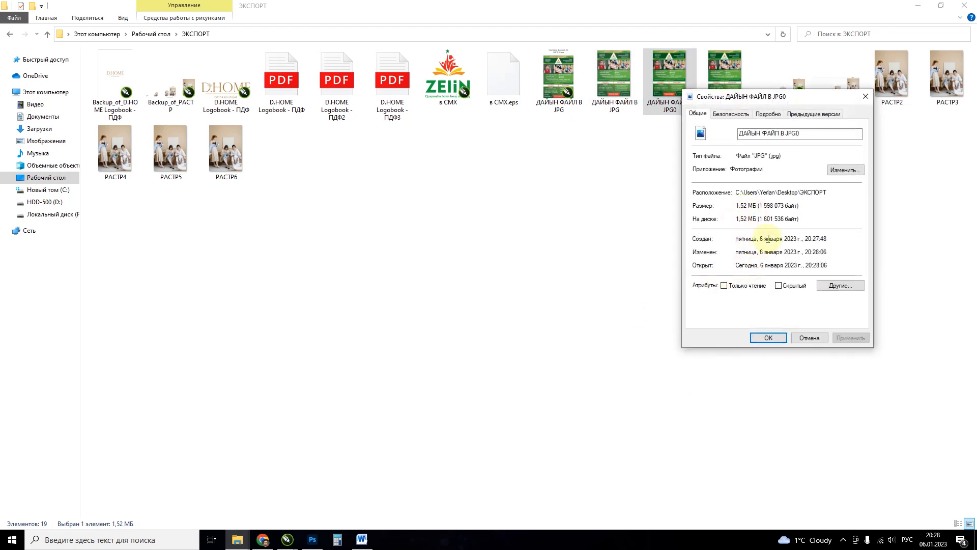
click(819, 338)
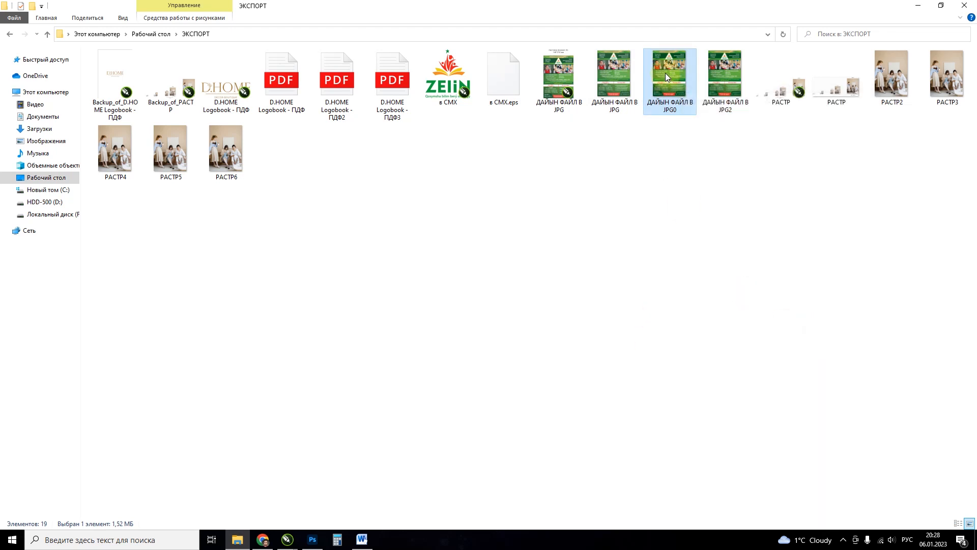
mouse_move(666, 77)
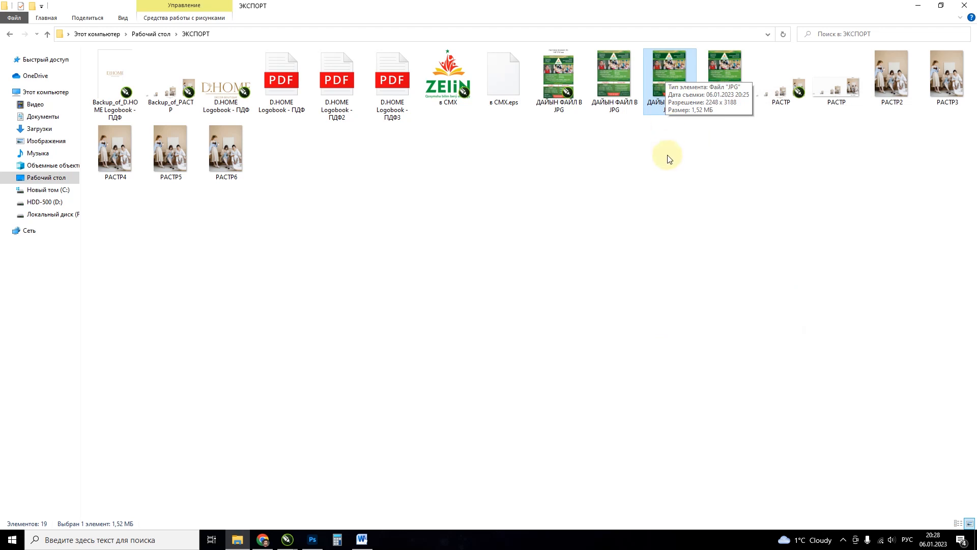
click(677, 85)
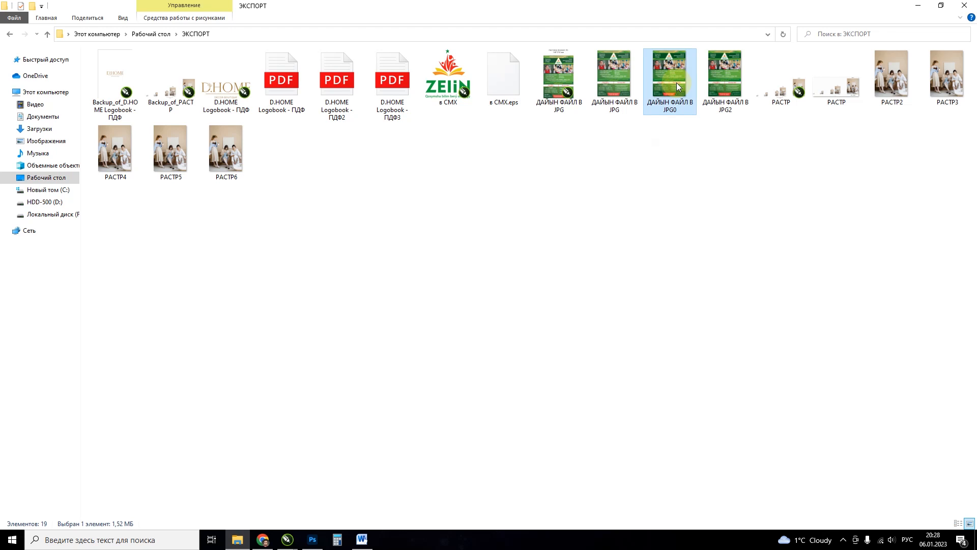
- Return to CorelDRAW and start a JPG export of only the selected flyer under the file name "ДАЙЫН ФАЙЛ В JPG00"
key(alt+Tab)
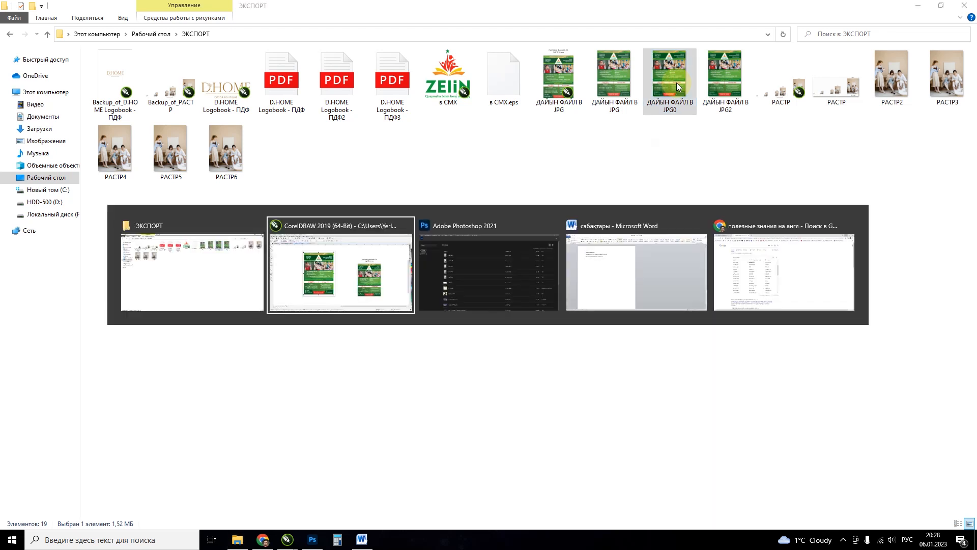
key(ctrl+e)
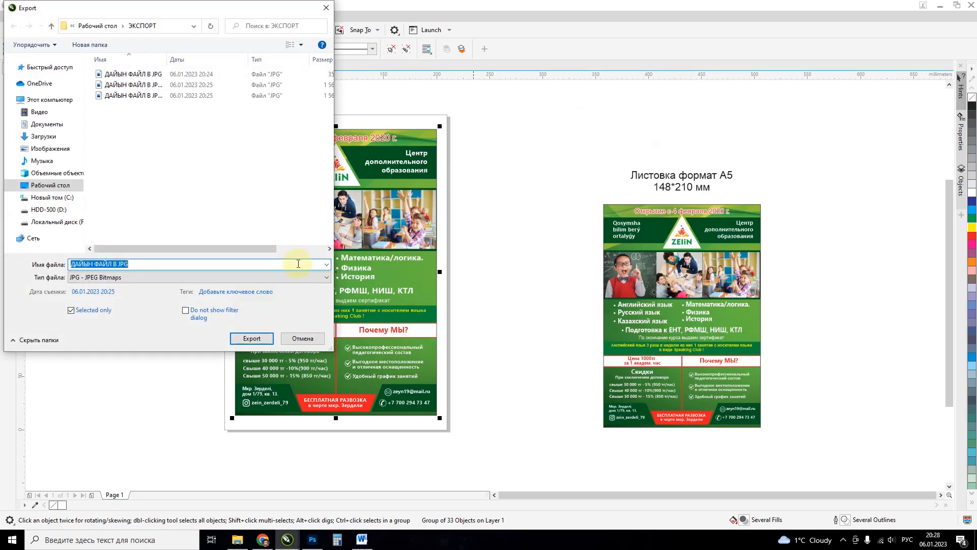
click(143, 264)
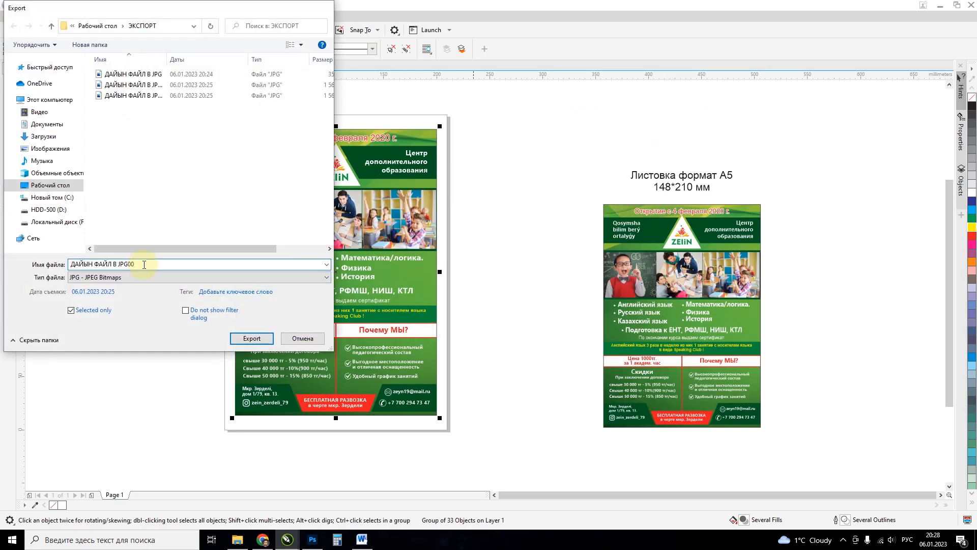
text(00)
key(Return)
- Set the JPEG color mode to RGB Color (24-bit), keep 20% quality and a resolution of 300, and run the export
click(663, 173)
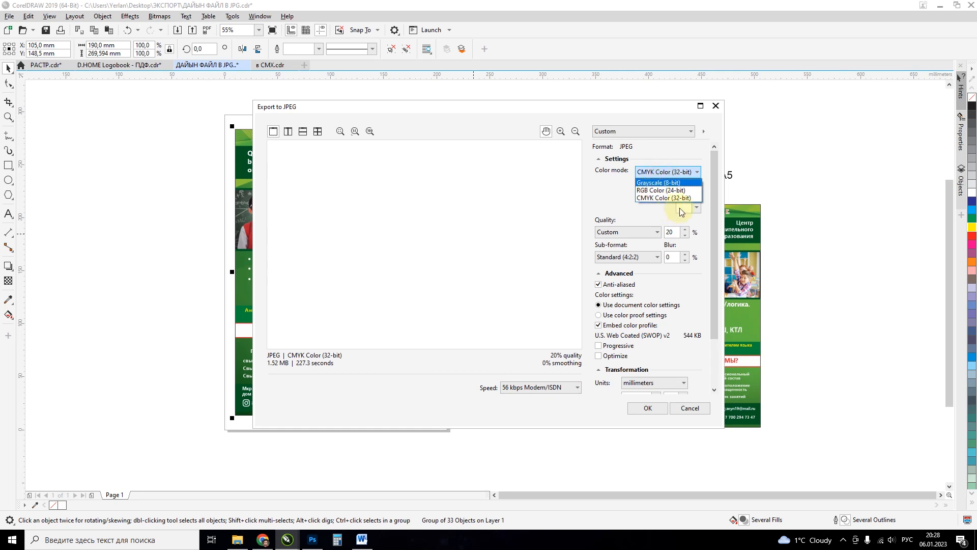
click(661, 190)
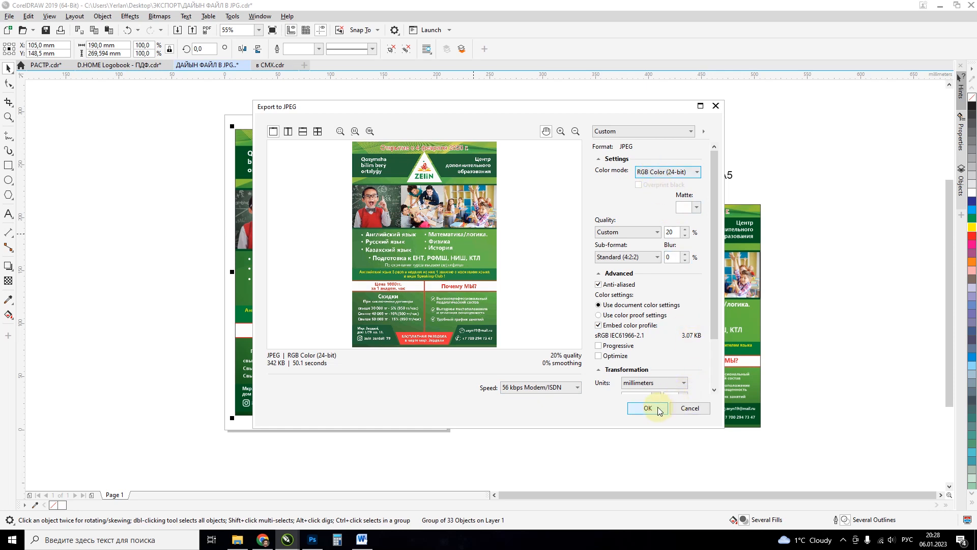
scroll(711, 331, down, 3)
double_click(671, 365)
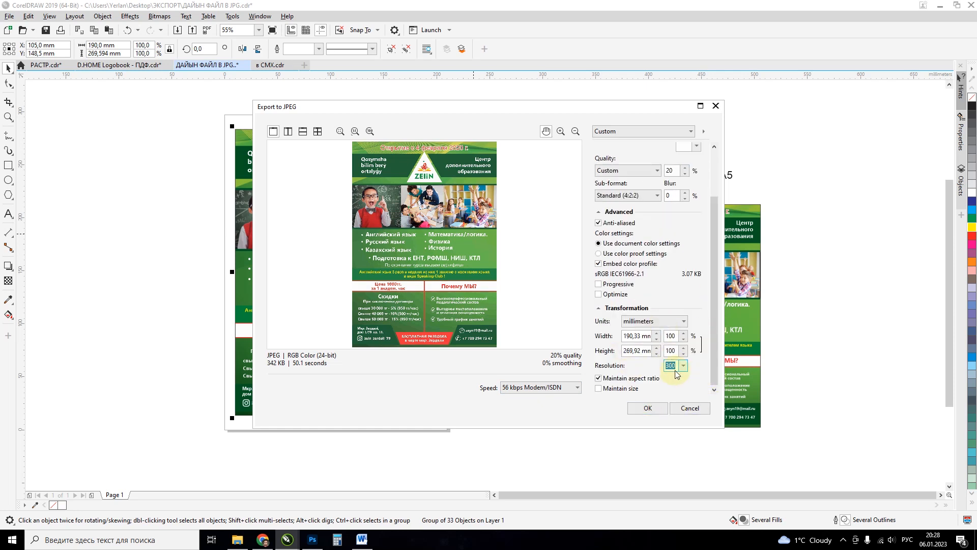
click(648, 408)
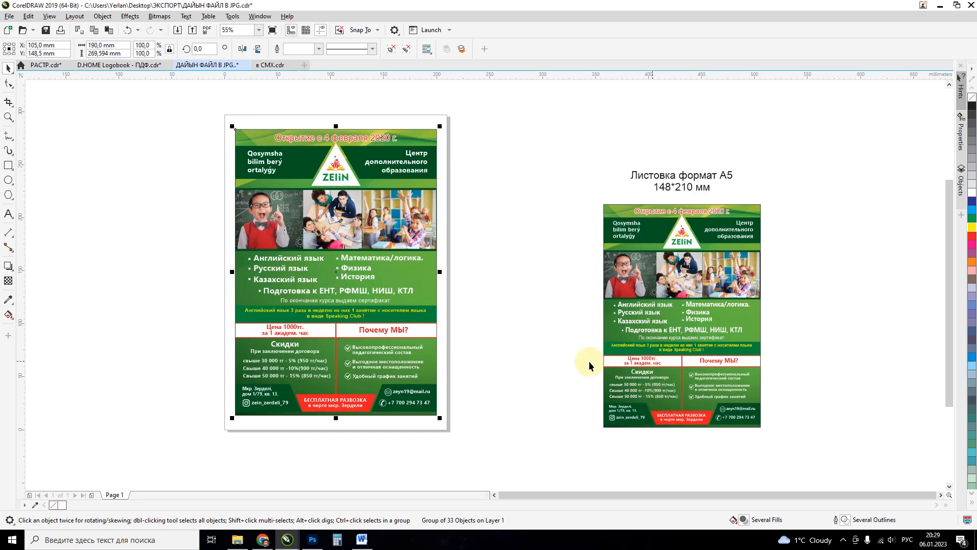
- Switch to the ЭКСПОРТ folder and check the file size of "ДАЙЫН ФАЙЛ В JPG00" in its properties
click(237, 540)
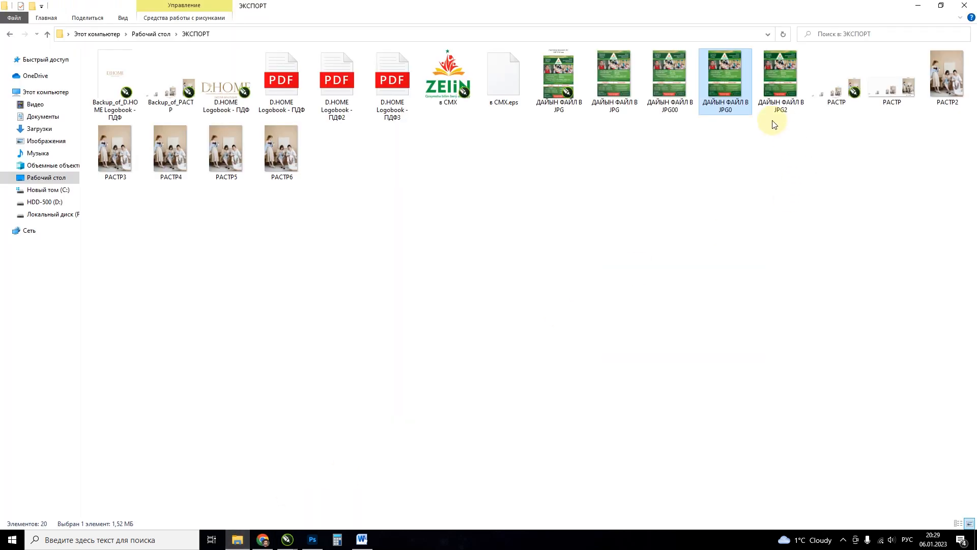
click(671, 83)
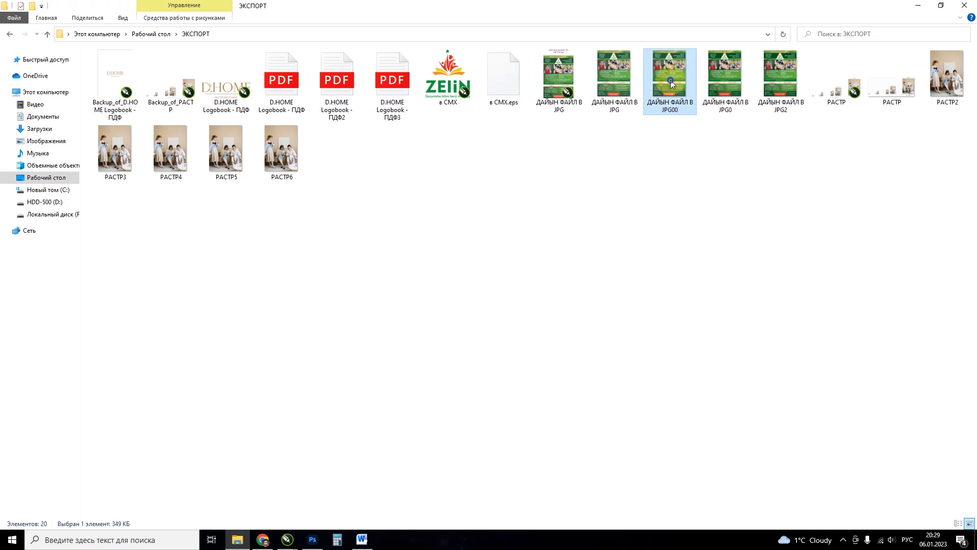
right_click(671, 83)
click(715, 406)
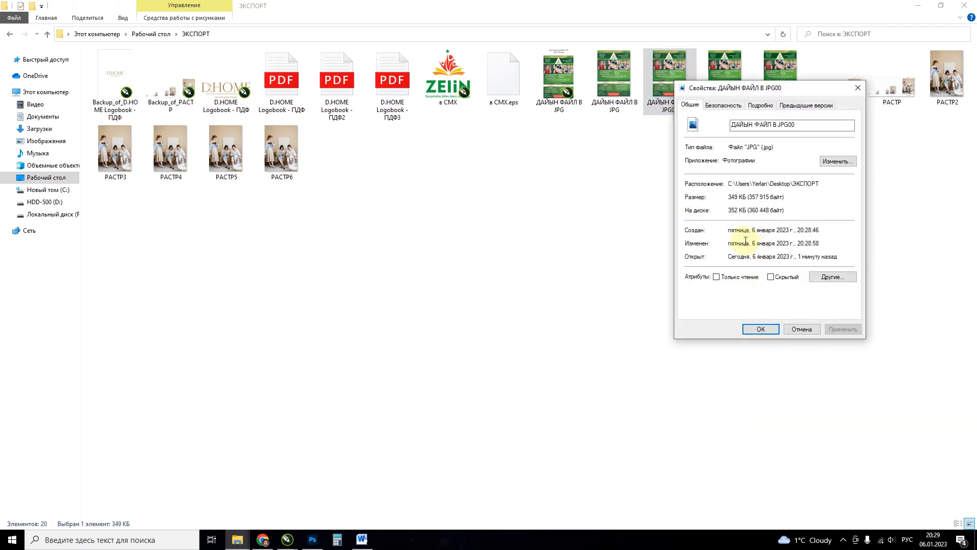
drag(731, 198, 744, 197)
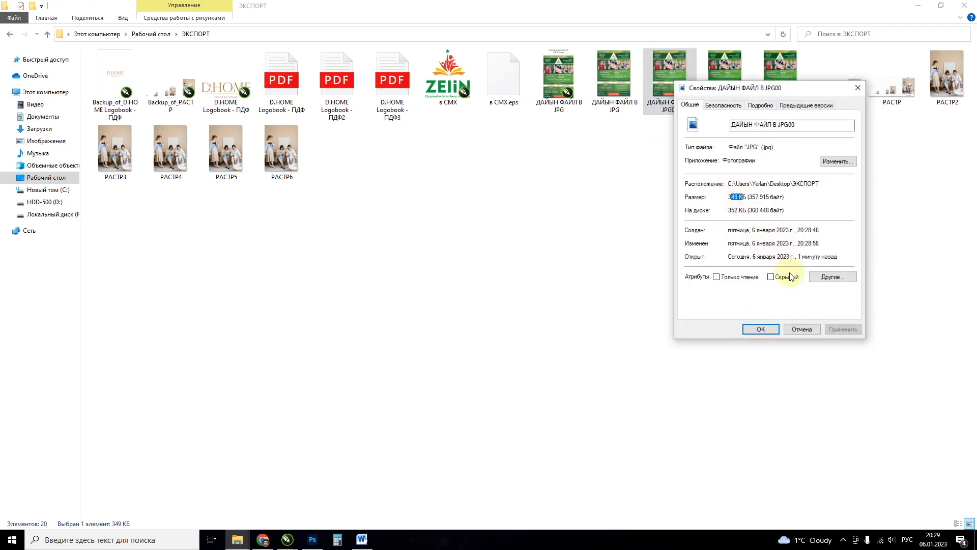
click(802, 329)
- Open "ДАЙЫН ФАЙЛ В JPG00" in the photo viewer, compare its colors with "ДАЙЫН ФАЙЛ В JPG0", and close the viewer
double_click(680, 90)
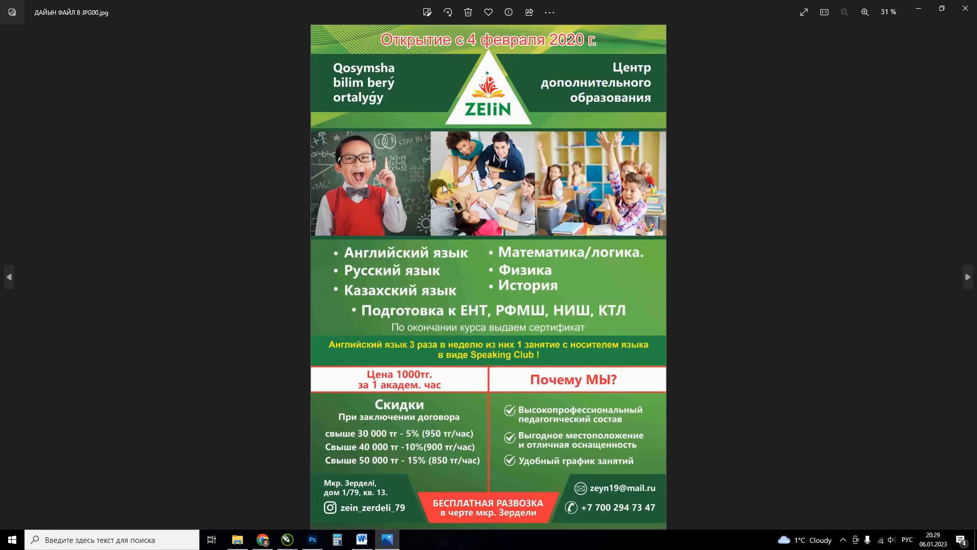
key(Left)
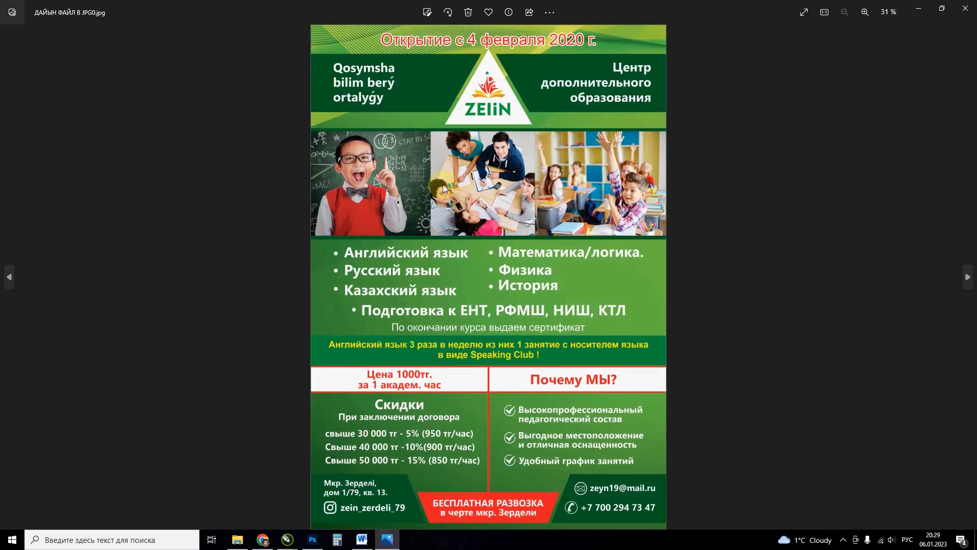
key(Right)
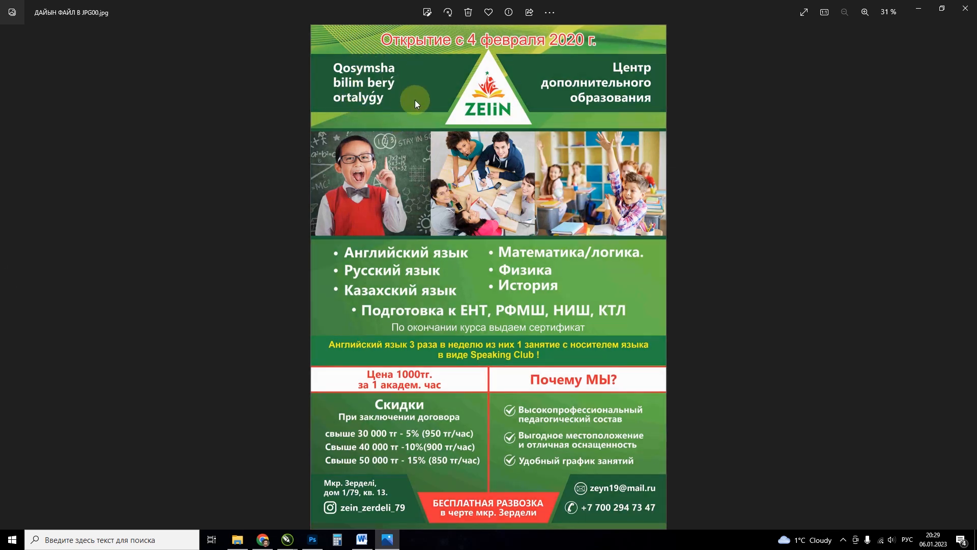
key(Right)
key(Left)
key(Right)
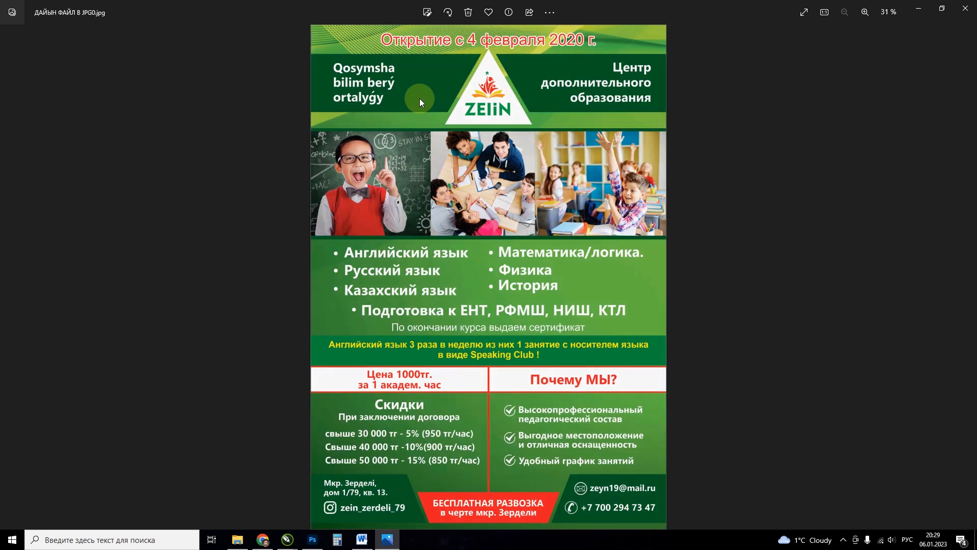
click(967, 9)
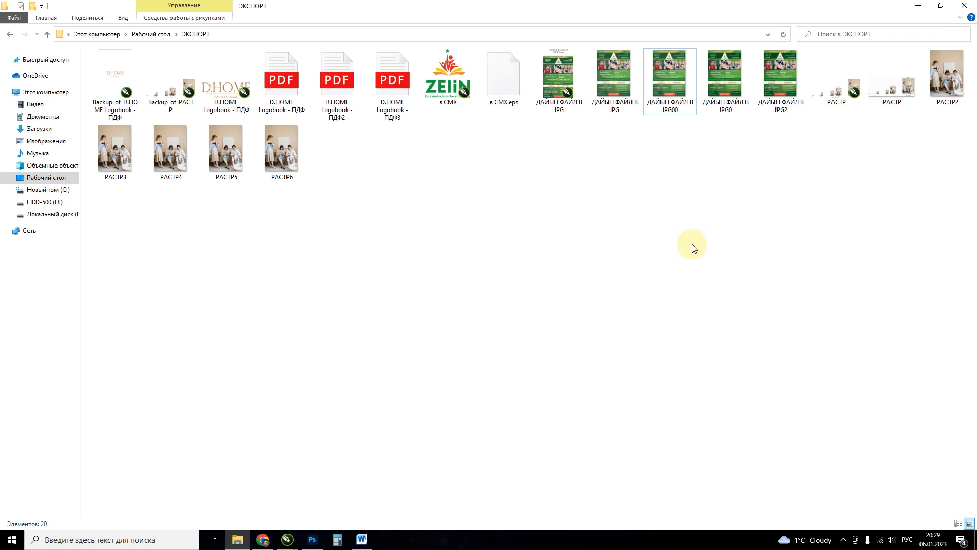
- Return to CorelDRAW and bring up the logo document "в CMX.cdr"
key(alt+Tab)
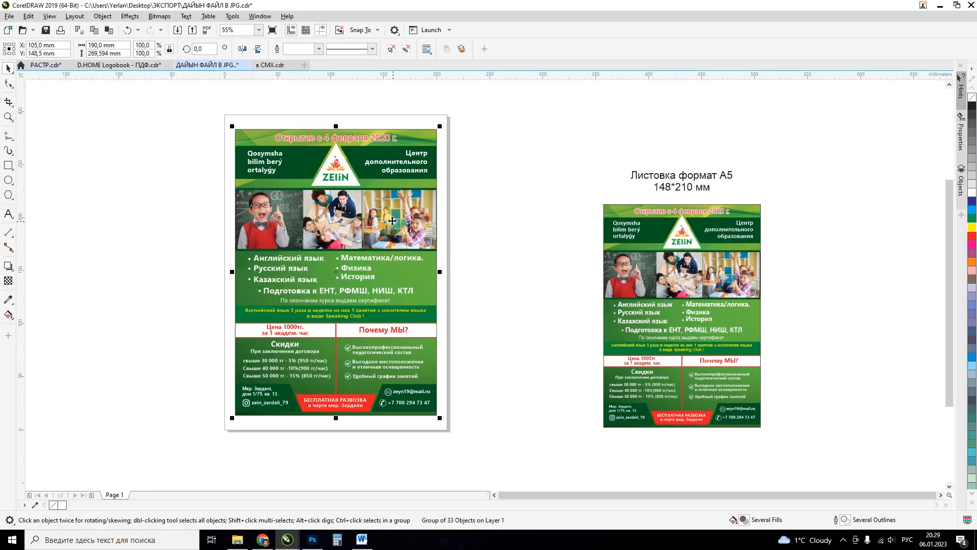
scroll(392, 220, up, 1)
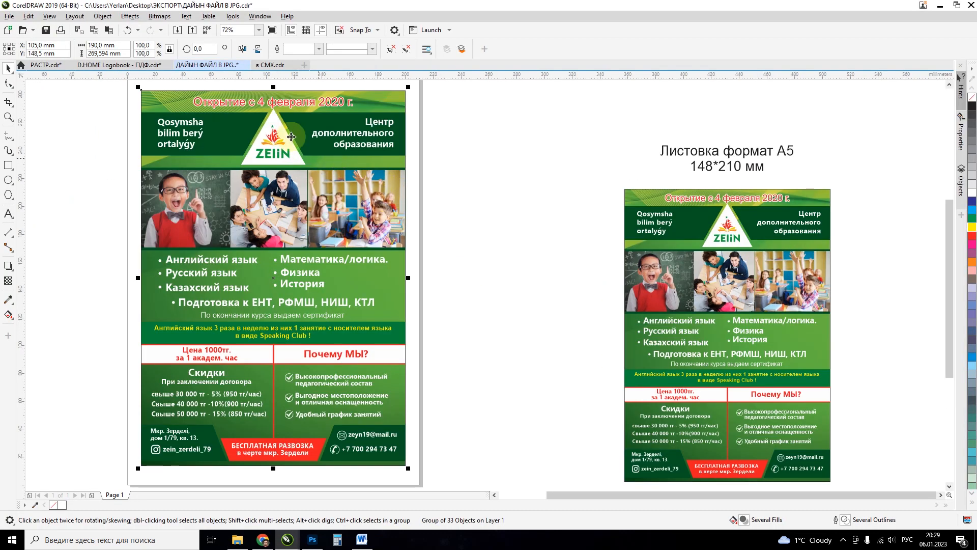
click(270, 67)
- Try moving the ZEIiN logo toward the page's upper left, undo each move, and deselect the logo
click(449, 250)
drag(450, 249, 322, 153)
key(ctrl+z)
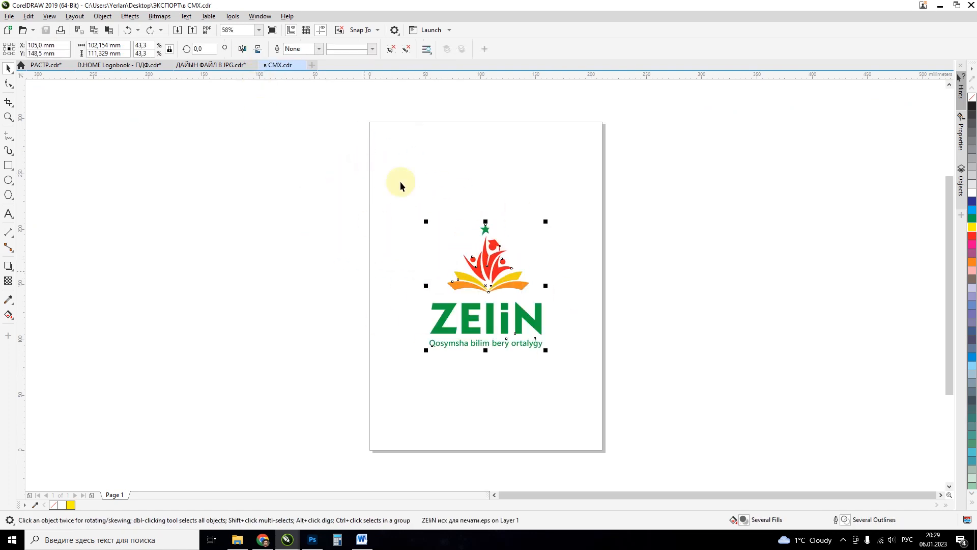
click(570, 321)
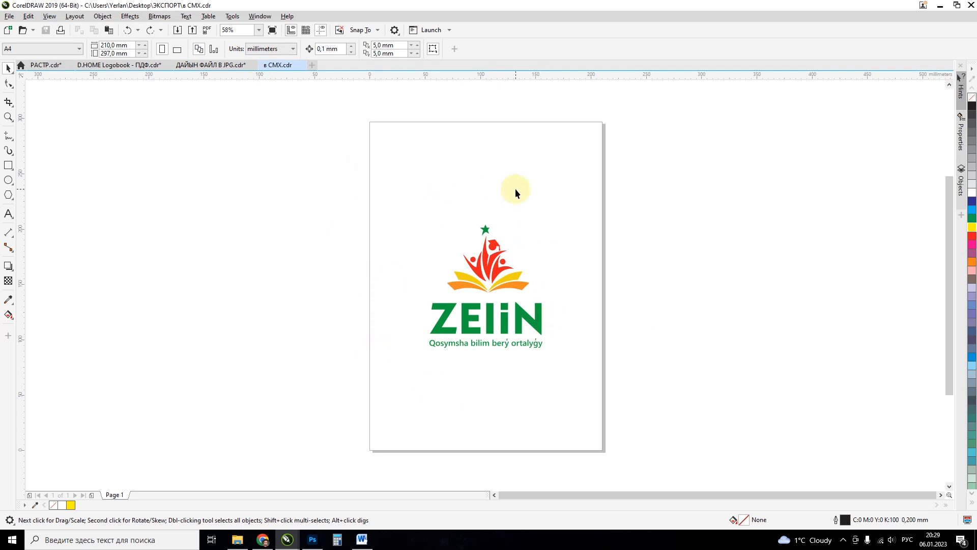
drag(497, 270, 331, 200)
key(ctrl+z)
click(539, 201)
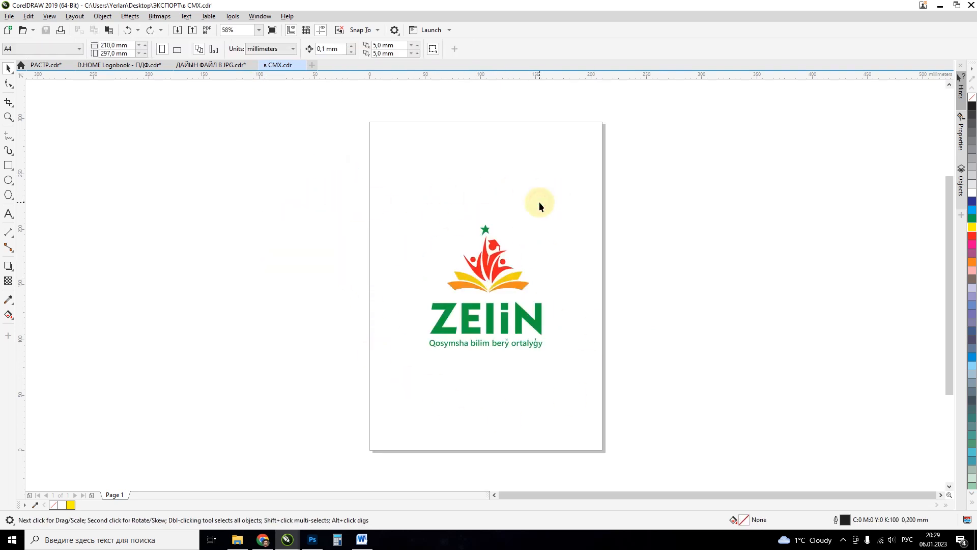
- Start exporting only the selected ZEIiN logo to the ЭКСПОРТ folder as "в CMX" in PNG - Portable Network Graphics format
click(496, 264)
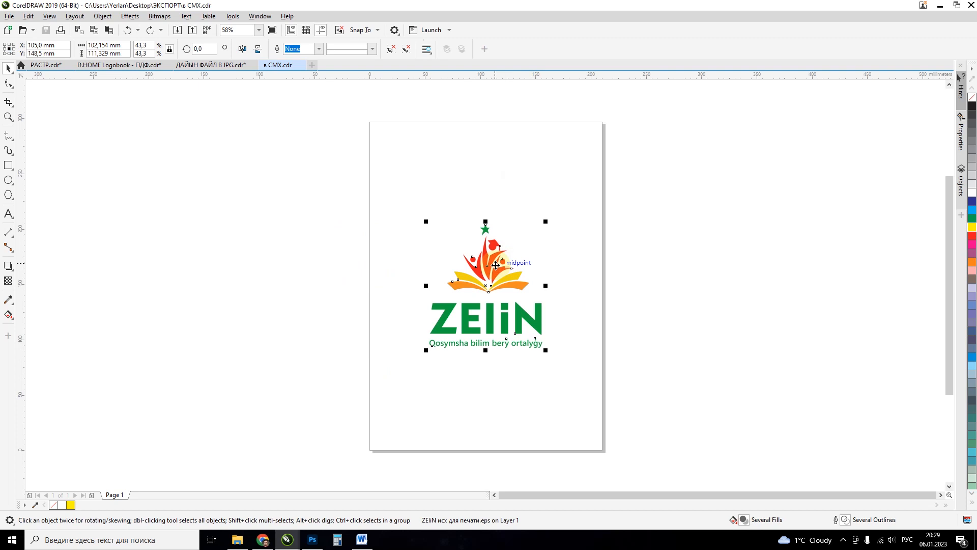
click(192, 30)
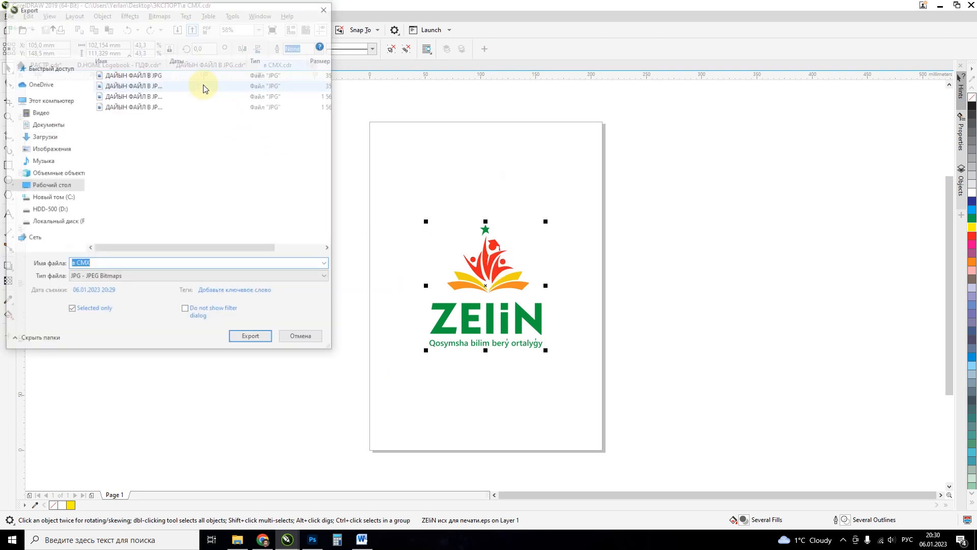
click(108, 277)
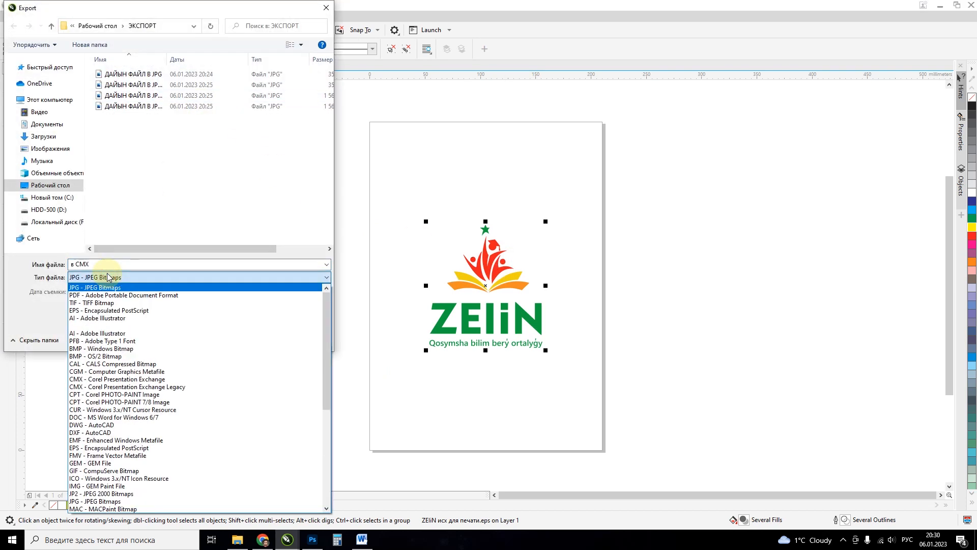
scroll(143, 391, down, 2)
scroll(143, 391, down, 1)
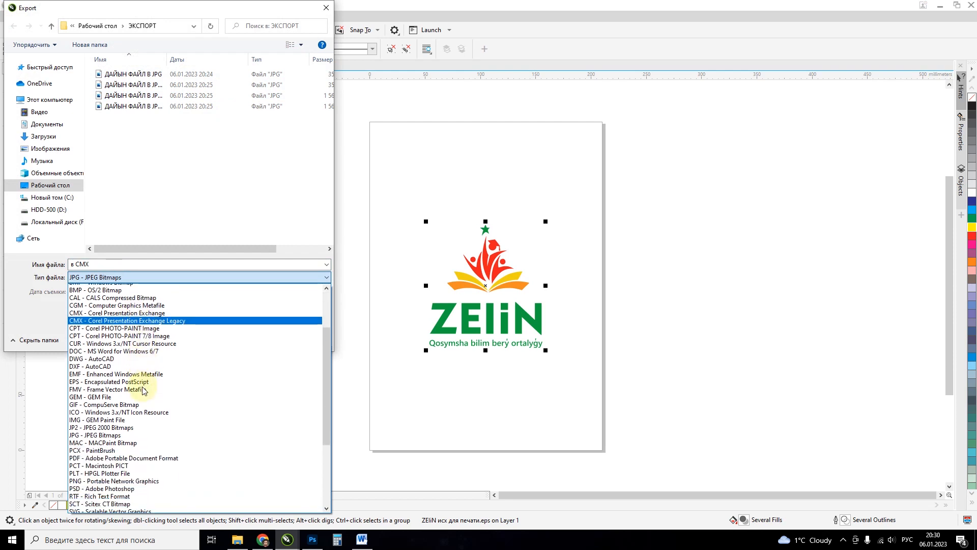
click(149, 482)
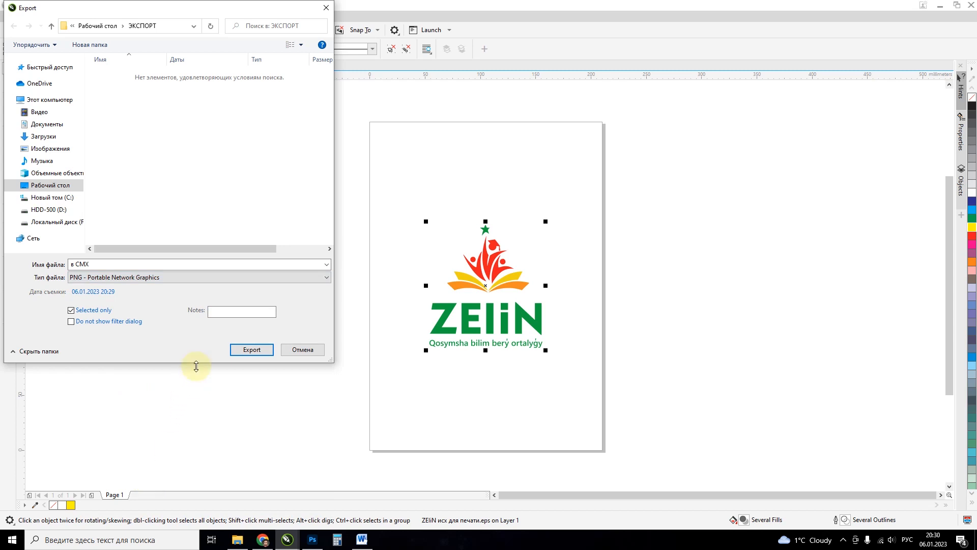
click(251, 350)
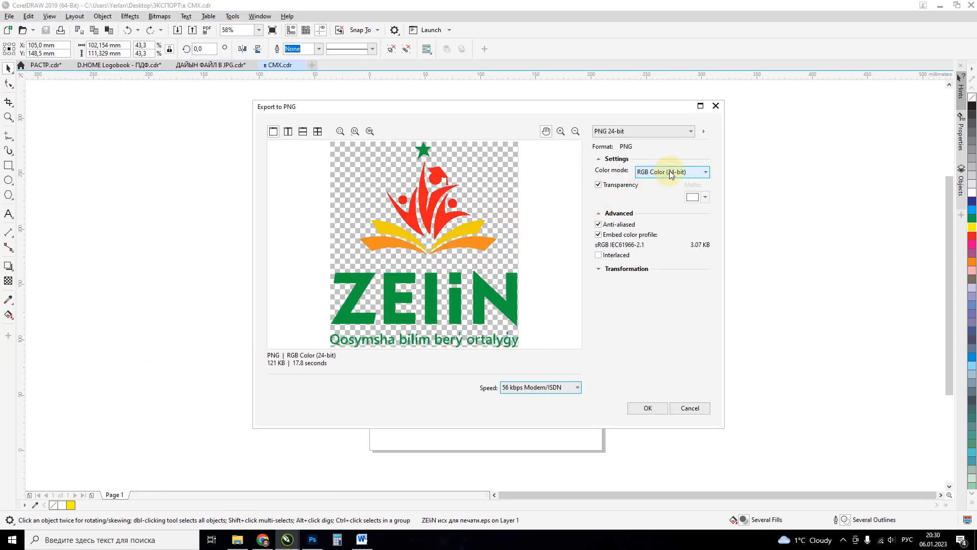
- Export the PNG in RGB Color (24-bit) with transparency enabled and a resolution of 300
click(669, 172)
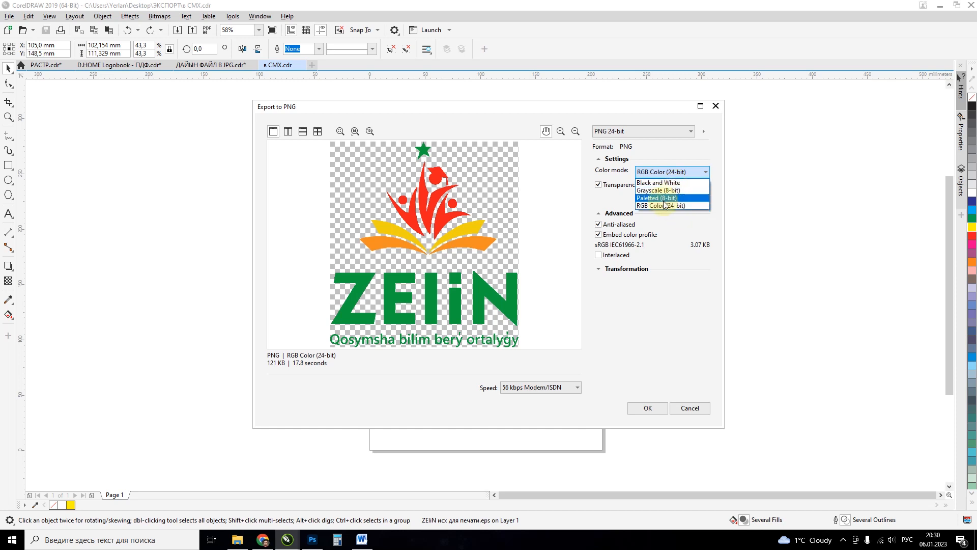
click(595, 201)
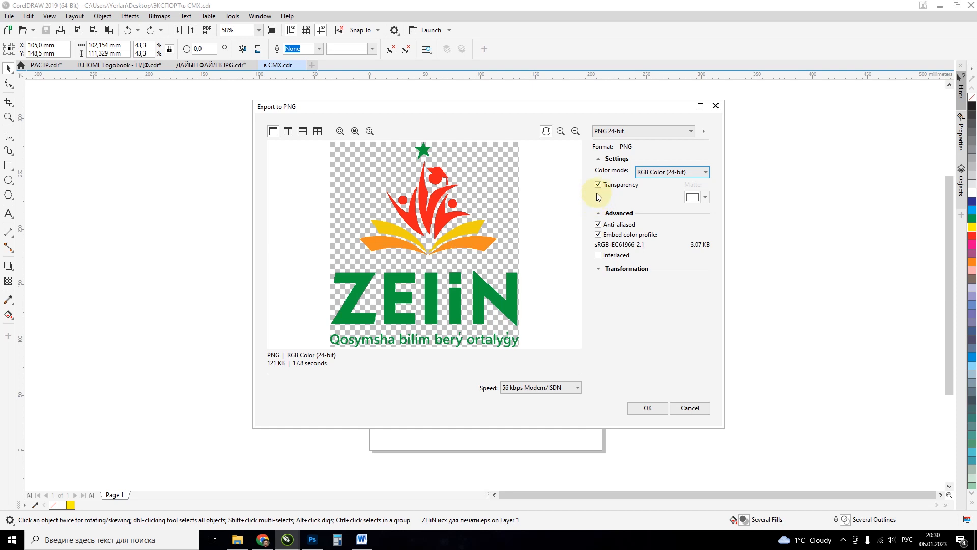
click(599, 185)
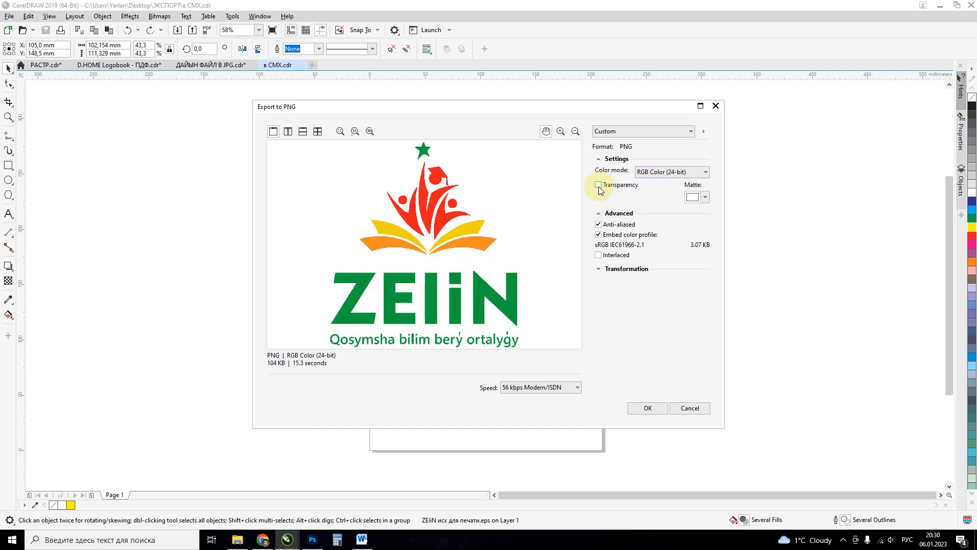
click(598, 185)
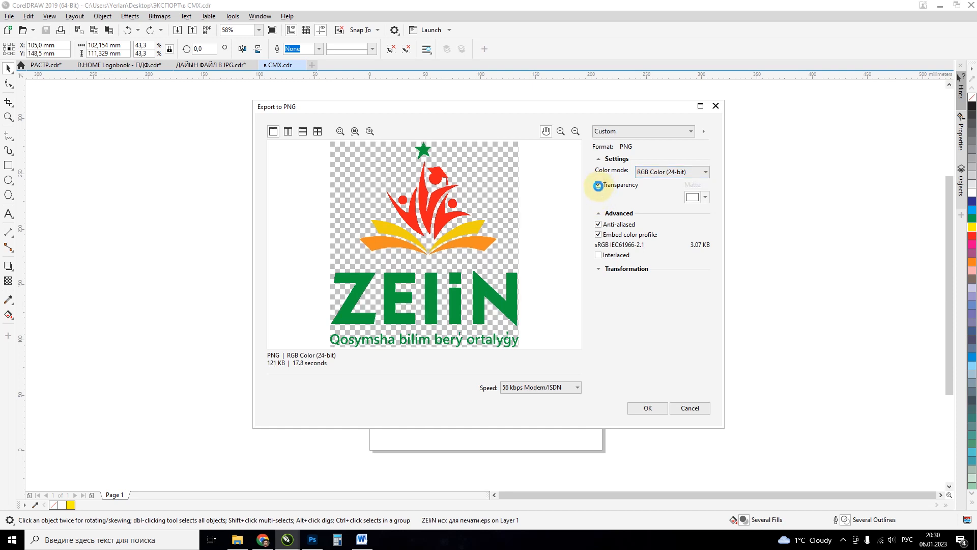
click(611, 270)
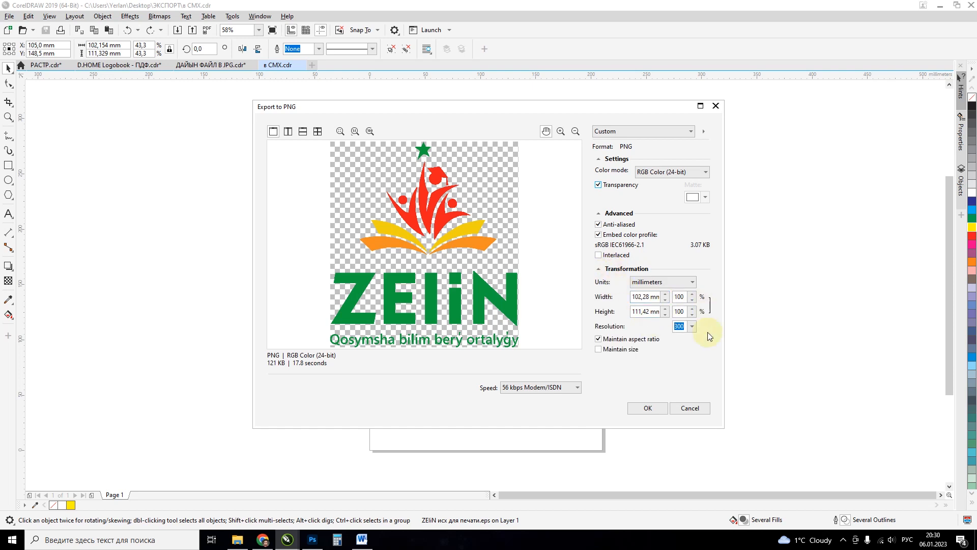
click(647, 408)
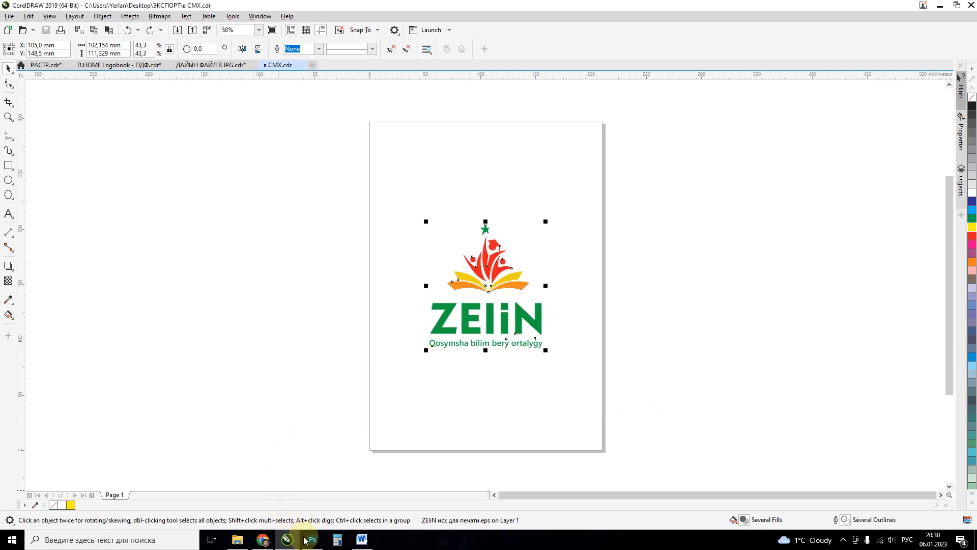
- Switch to Photoshop and open the PNG "в CMX" from the ЭКСПОРТ folder with all formats listed, using its embedded color profile
click(313, 539)
click(33, 135)
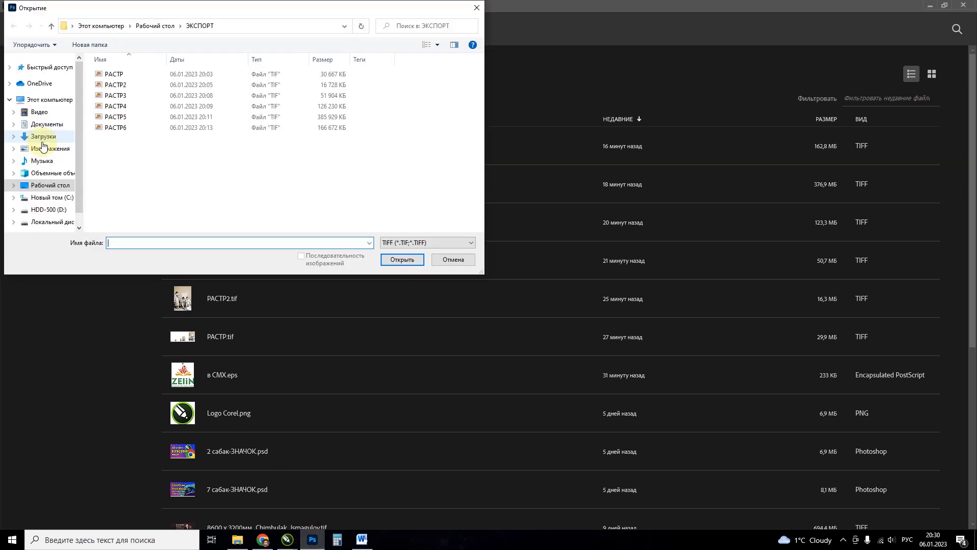
click(409, 243)
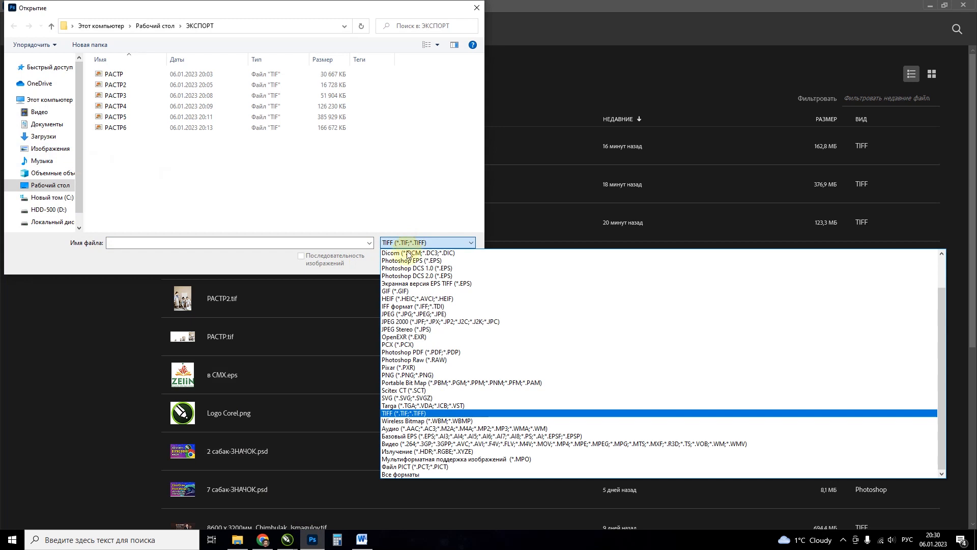
click(394, 473)
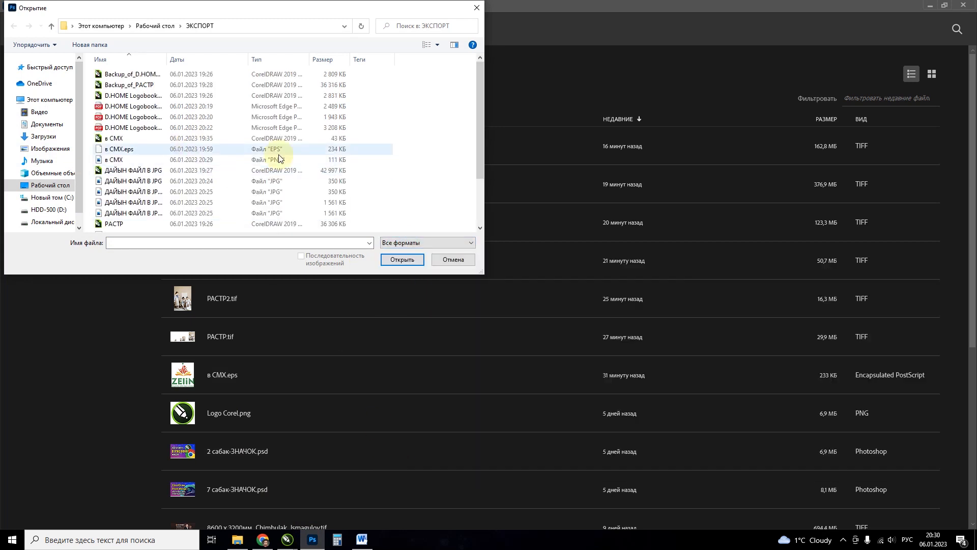
double_click(445, 10)
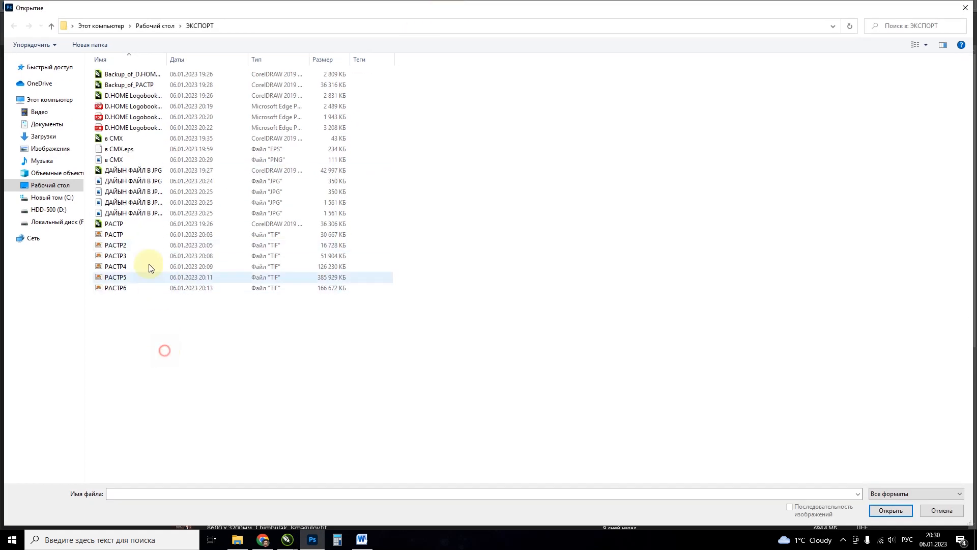
click(113, 160)
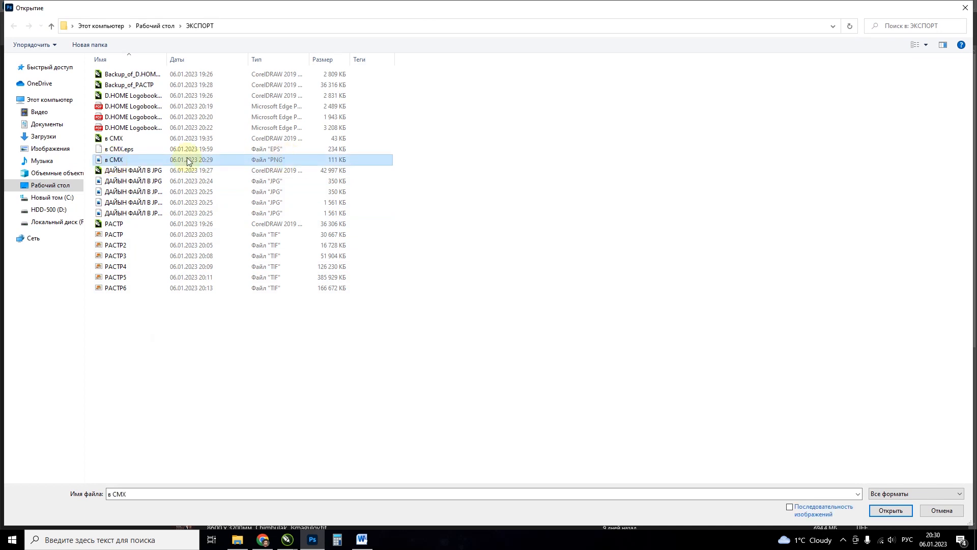
double_click(115, 160)
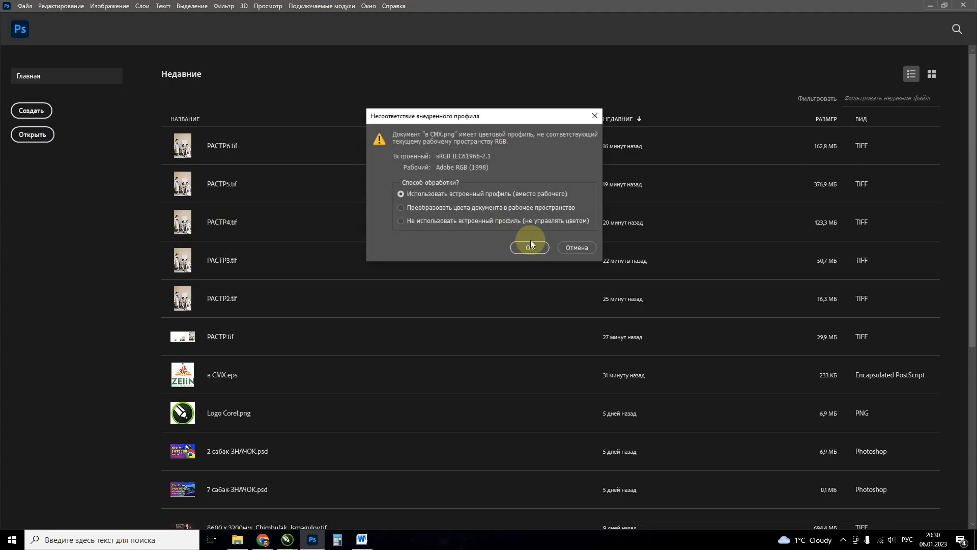
click(529, 247)
- Test the transparent logo by moving its layer, undo the move, close в CMX.png, and return to CorelDRAW
click(10, 52)
drag(430, 136, 475, 207)
key(ctrl+z)
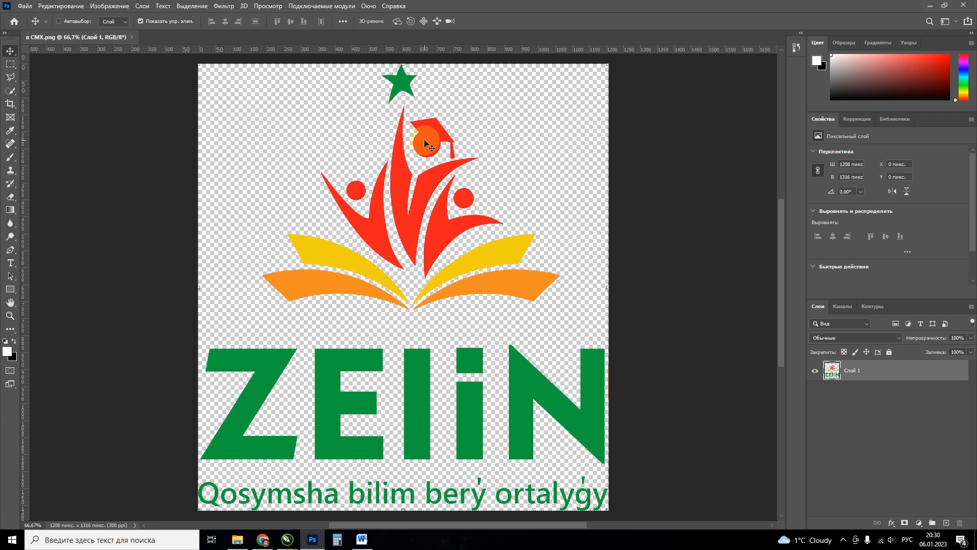
click(132, 39)
key(alt+Tab)
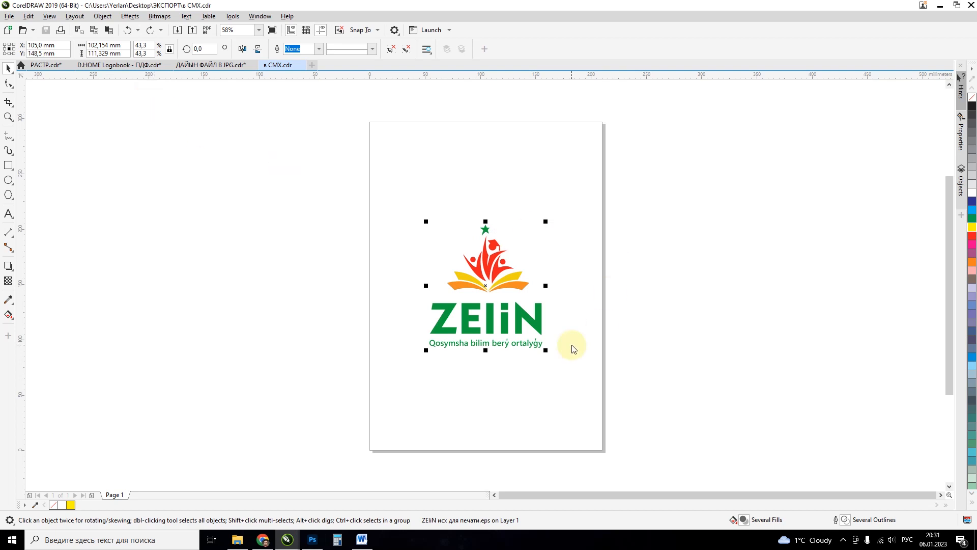
key(ctrl+e)
click(216, 279)
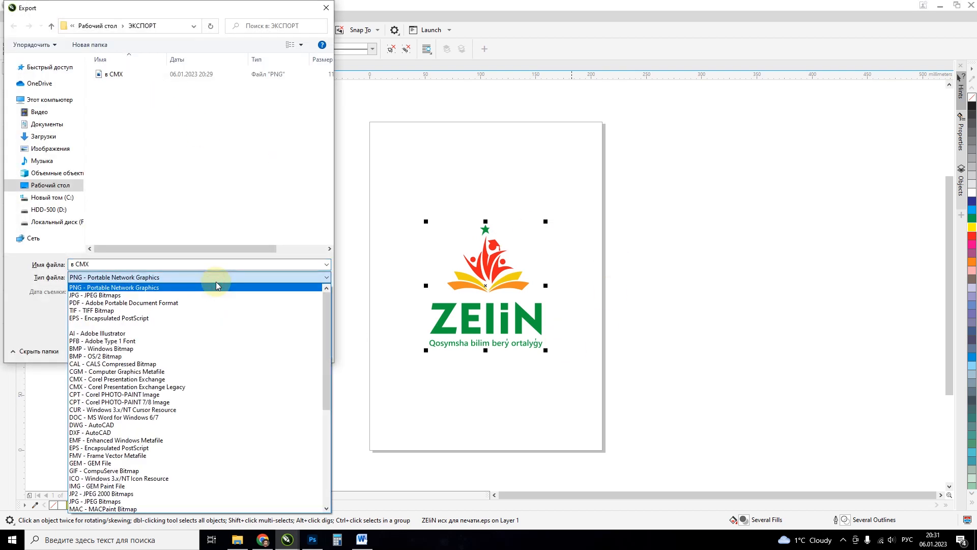
click(112, 316)
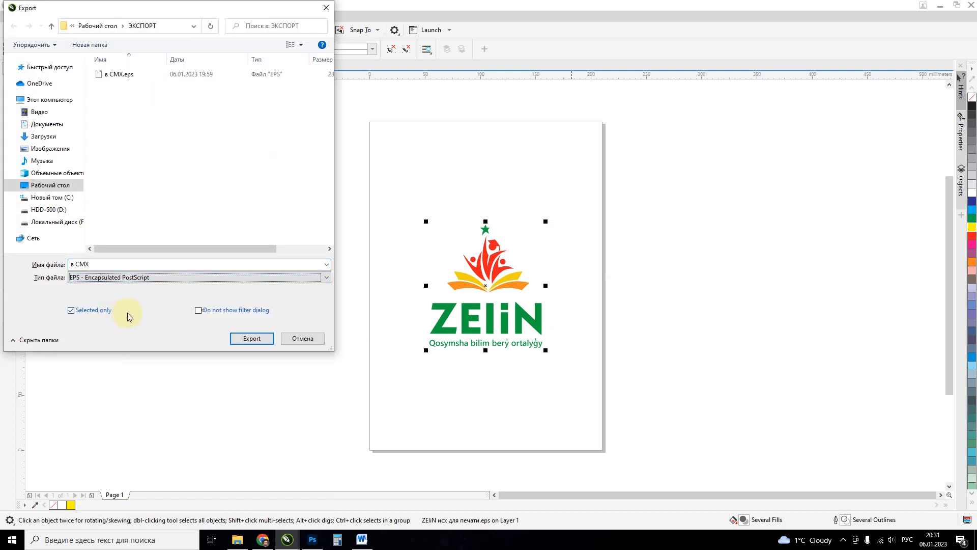
click(251, 339)
click(511, 274)
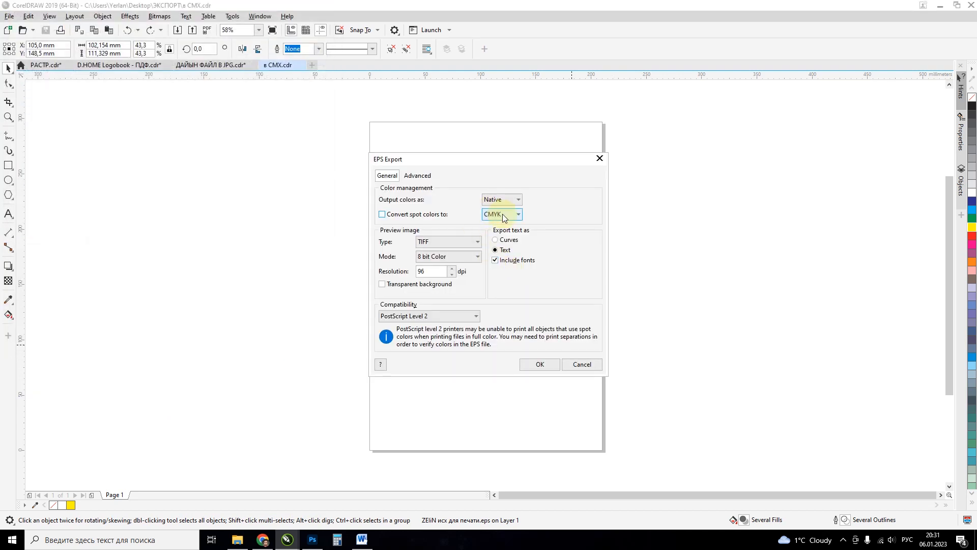
drag(529, 161, 690, 158)
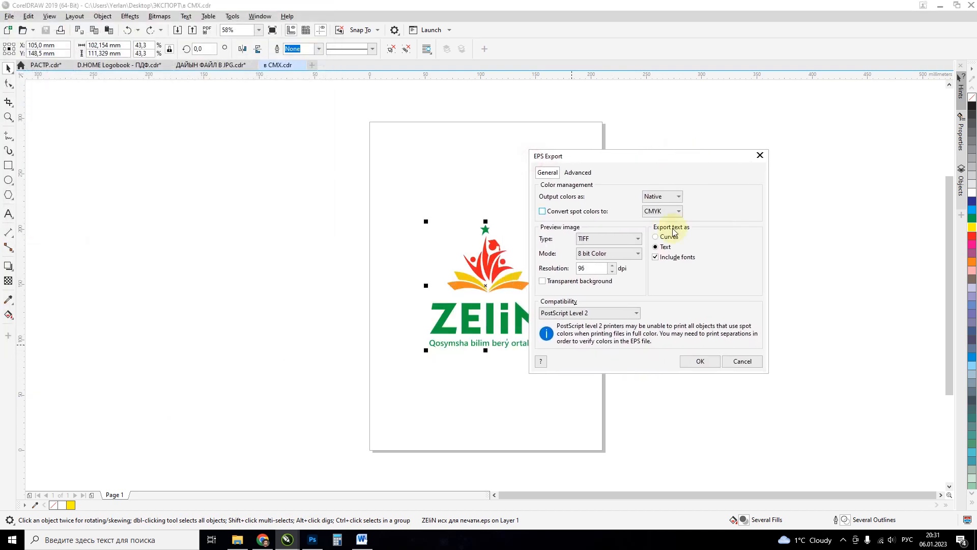
click(741, 361)
ctrl+click(509, 280)
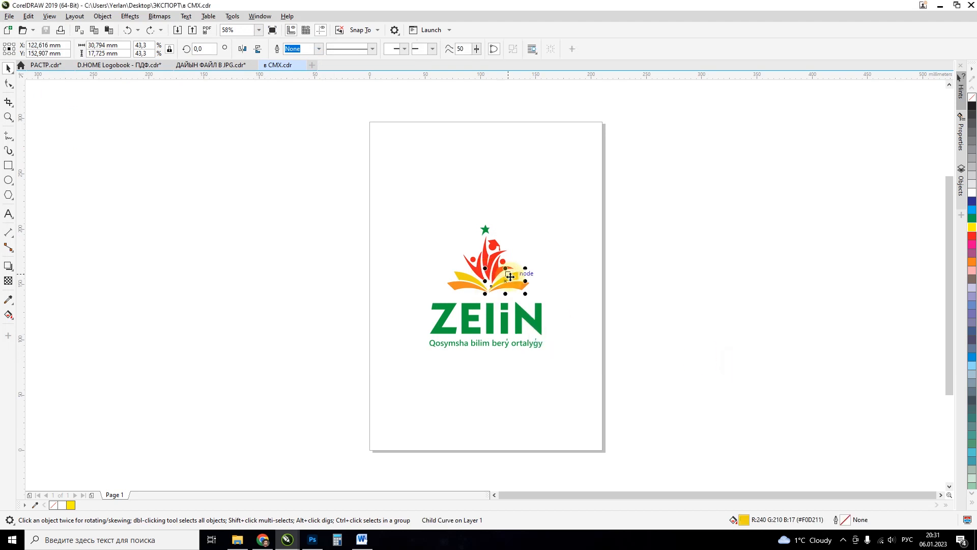
click(630, 340)
- Export only the selected ZEIiN logo as EPS - Encapsulated PostScript, replacing the existing в CMX.eps and accepting the current EPS options
click(537, 323)
key(ctrl+e)
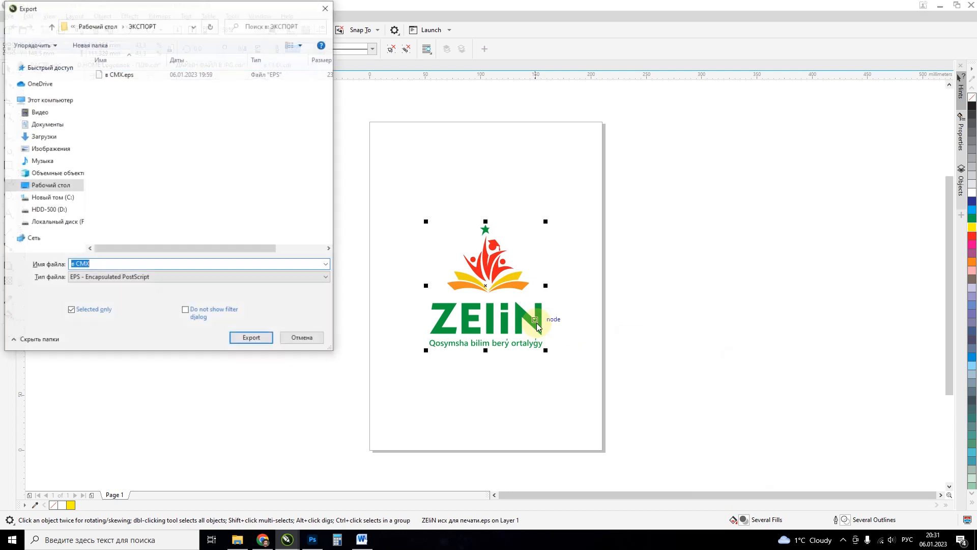
click(253, 341)
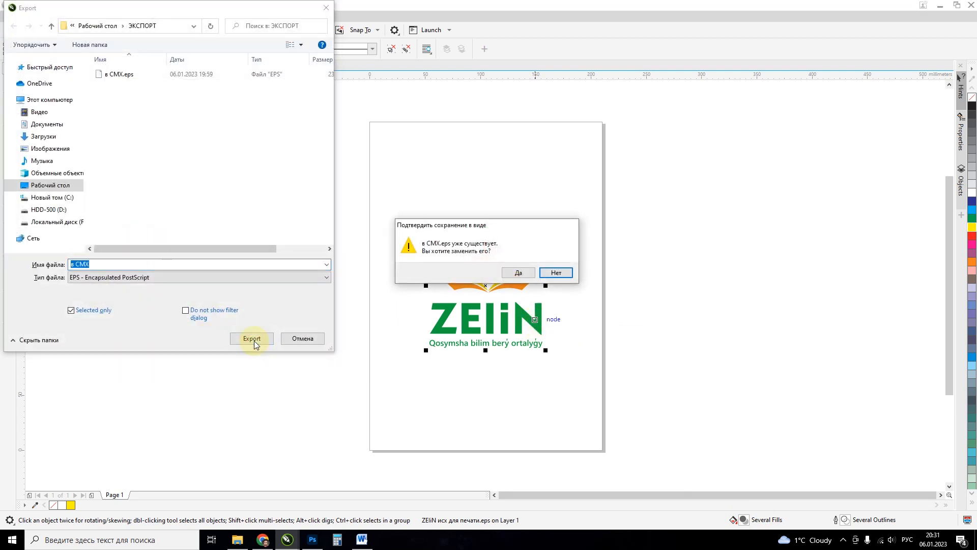
click(556, 273)
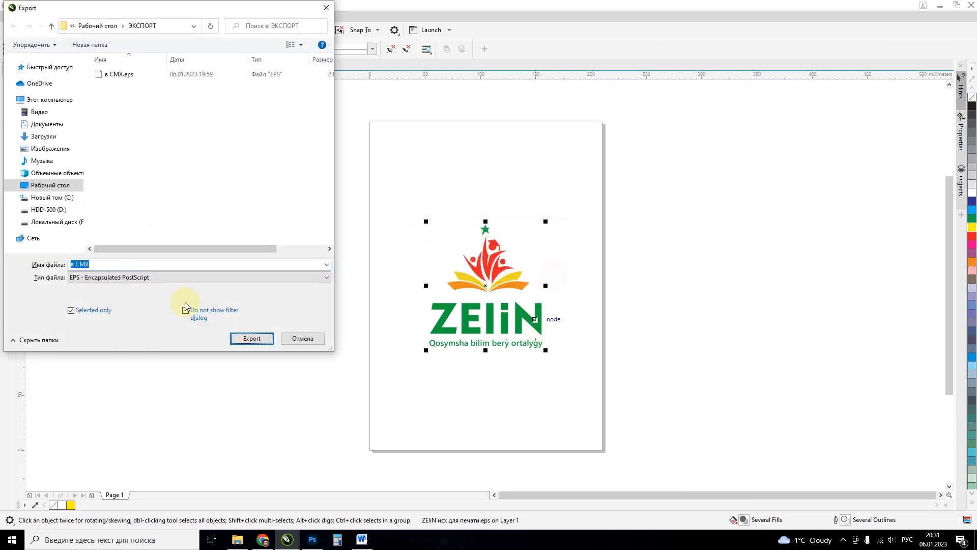
click(252, 338)
click(523, 274)
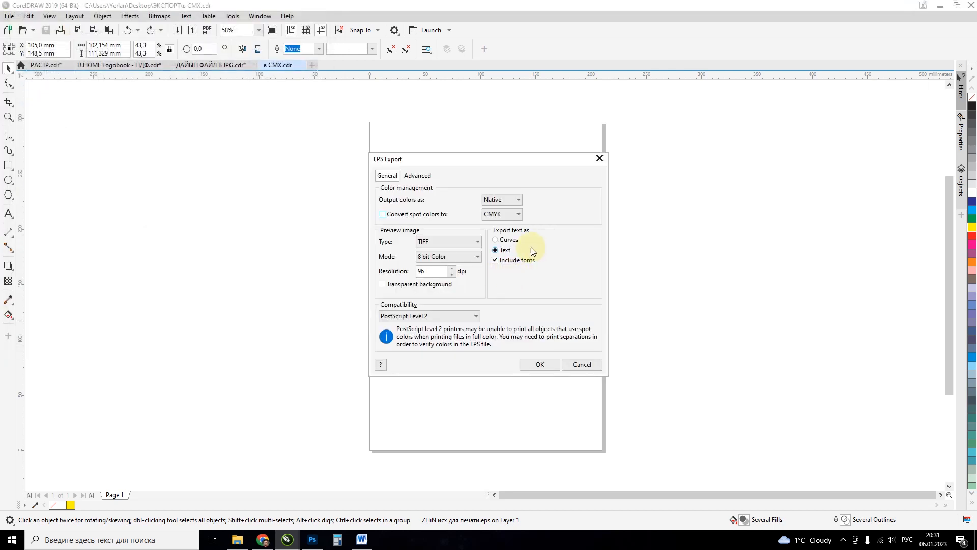
click(542, 364)
- Switch to Photoshop and open в CMX.eps, rasterizing it at 1213 × 1317 pixels, 300 pixels/inch, in CMYK color mode
key(alt+Tab)
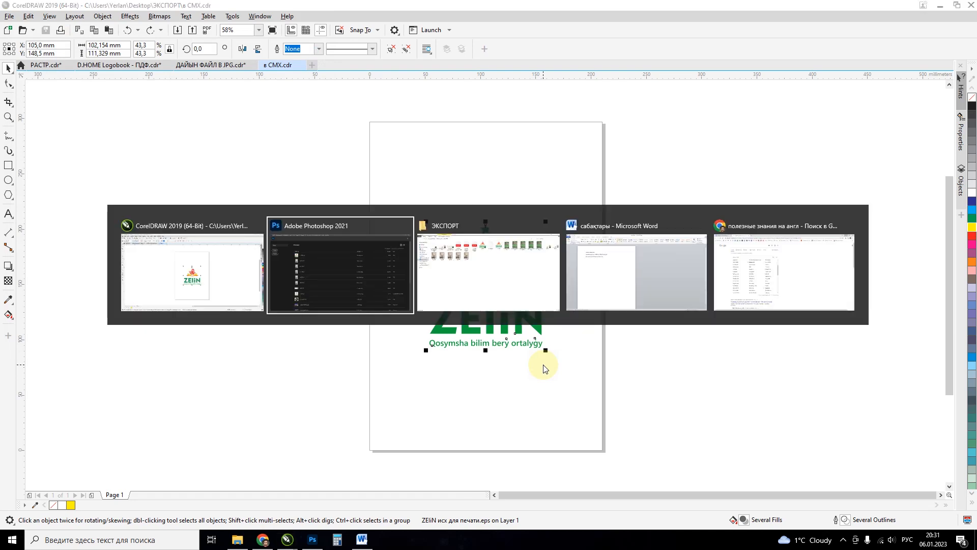
click(33, 134)
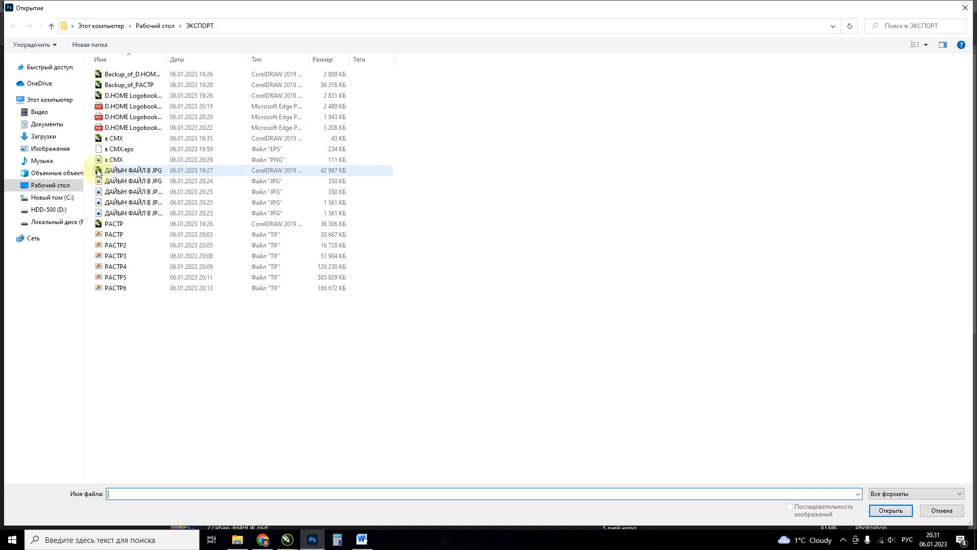
click(114, 151)
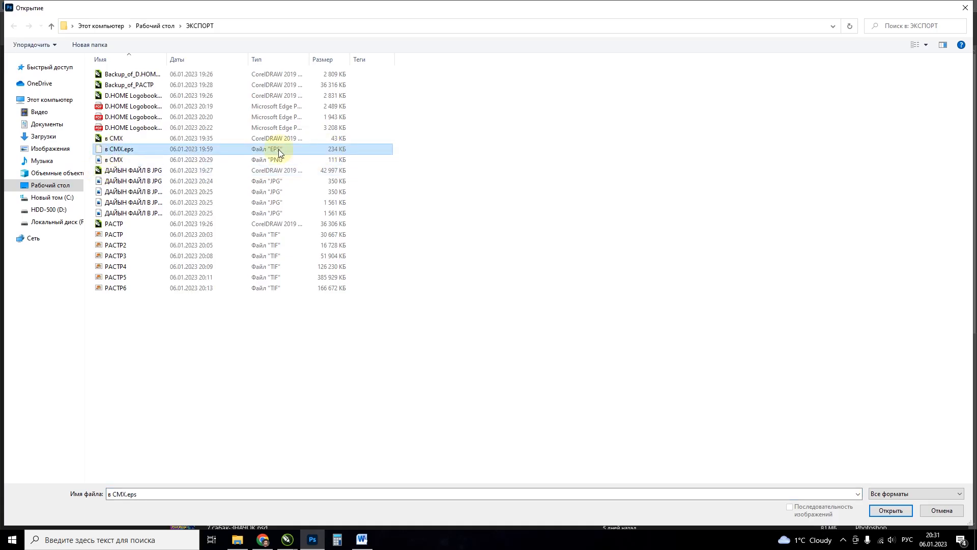
double_click(113, 149)
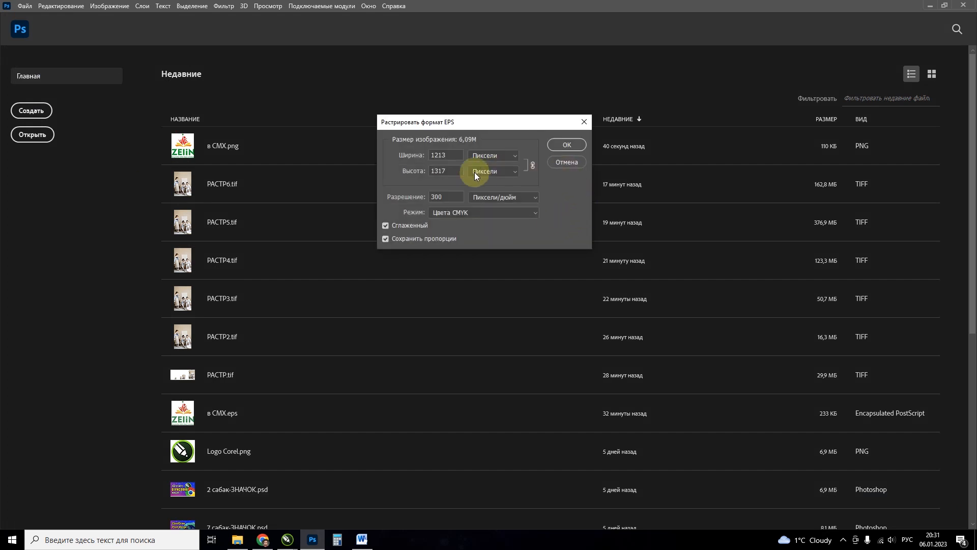
click(568, 145)
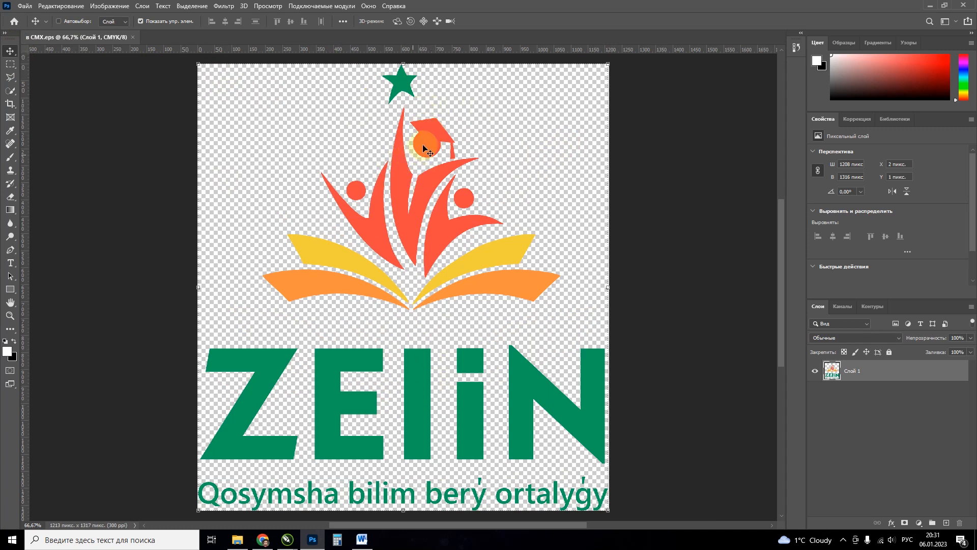
- Float the в CMX.eps window, open в CMX.png with its embedded profile, and place both side by side to compare their colors
drag(76, 37, 227, 81)
double_click(552, 135)
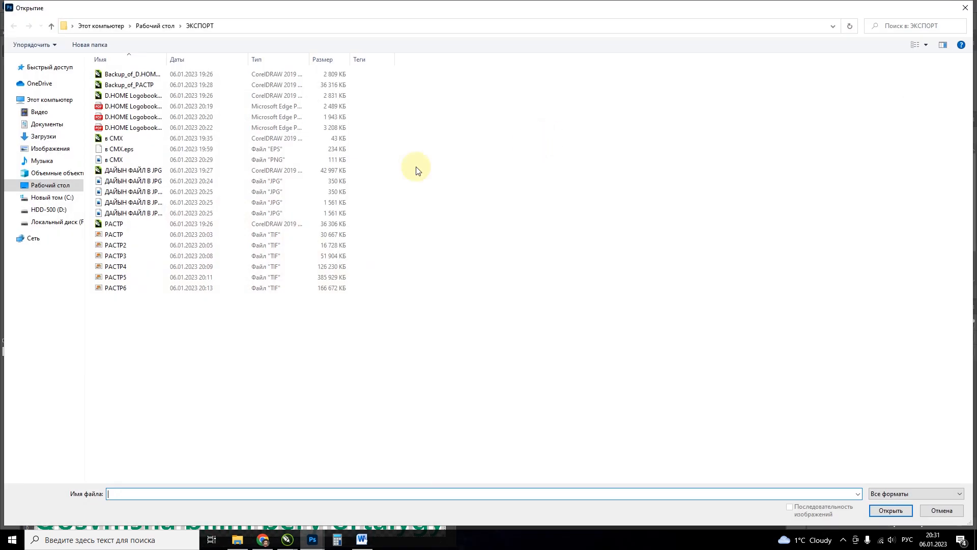
double_click(119, 160)
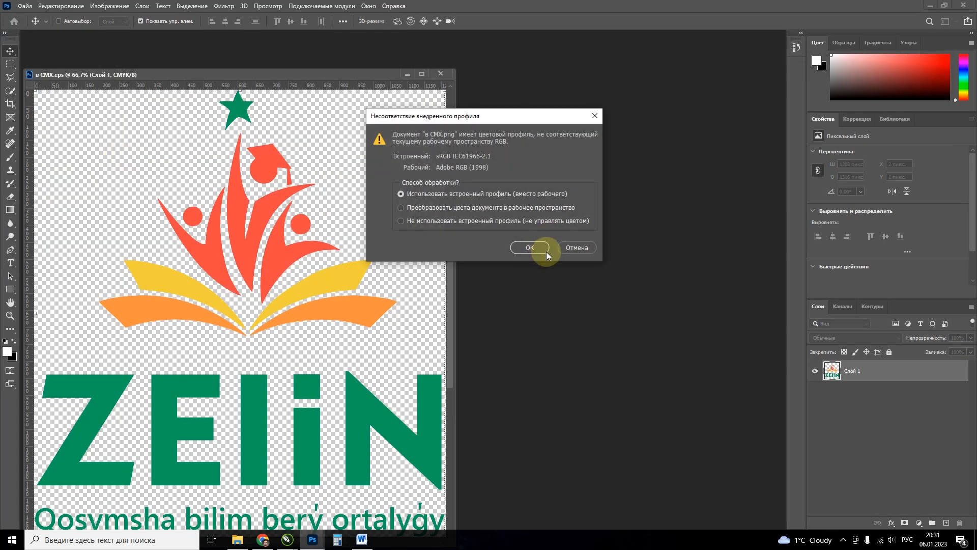
click(532, 248)
drag(227, 54, 525, 61)
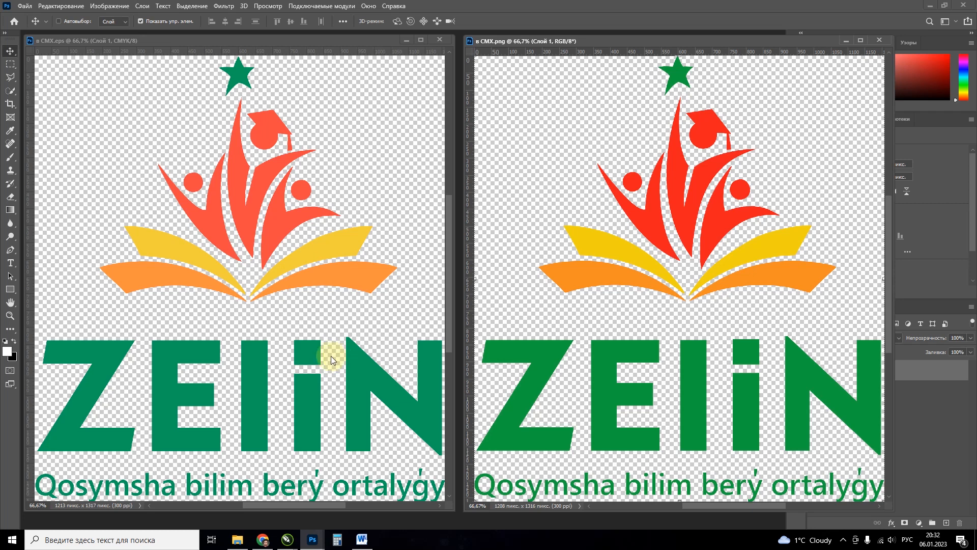
click(423, 392)
click(500, 347)
click(554, 368)
click(372, 388)
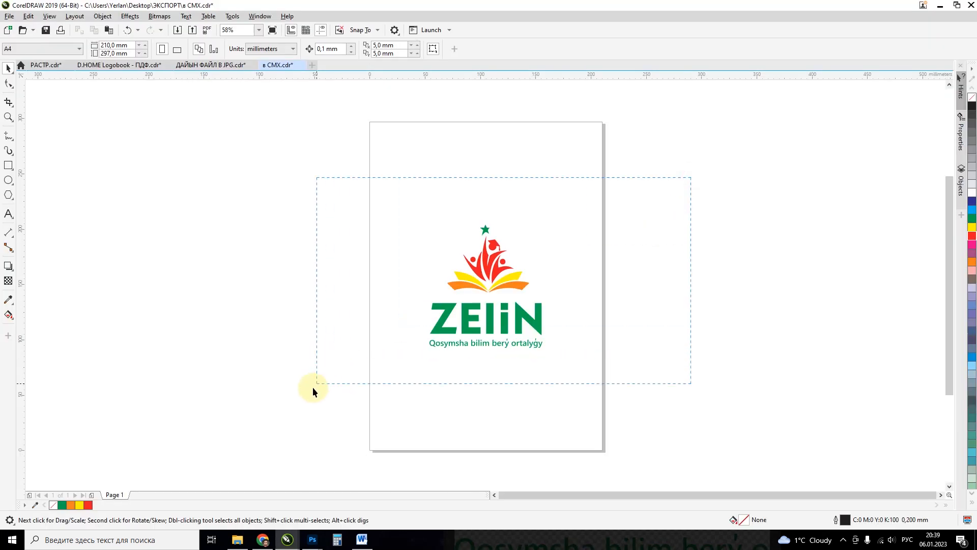
- Export only the selected ZEIiN logo from CorelDRAW as SVG - Scalable Vector Graphics named в CMX, accepting the current SVG 1.1 options
drag(313, 386, 313, 386)
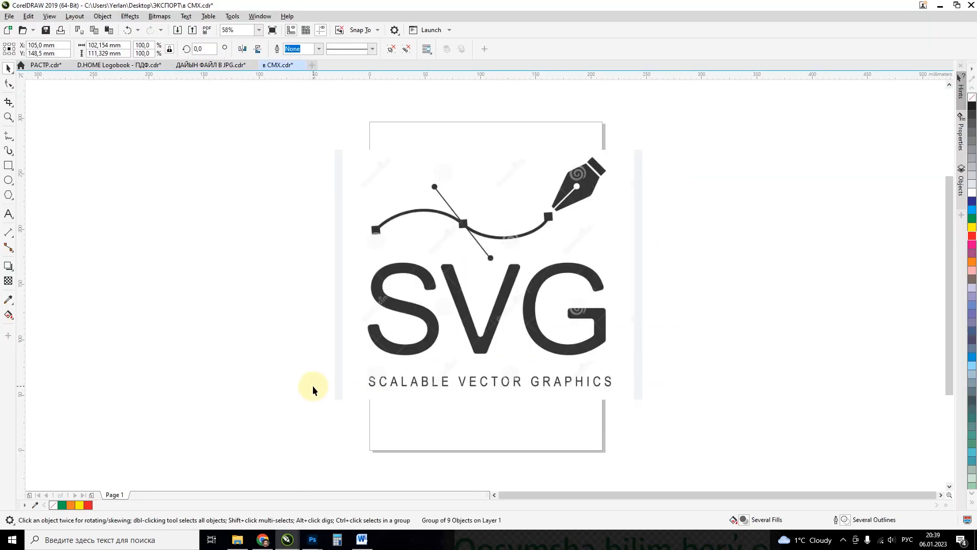
key(ctrl+e)
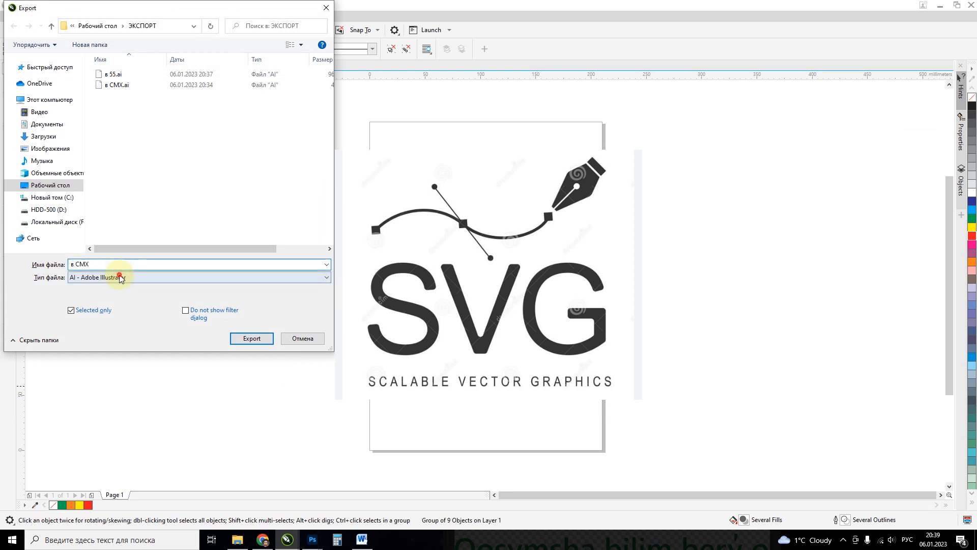
click(120, 278)
scroll(154, 422, down, 2)
scroll(154, 423, down, 4)
scroll(159, 421, down, 2)
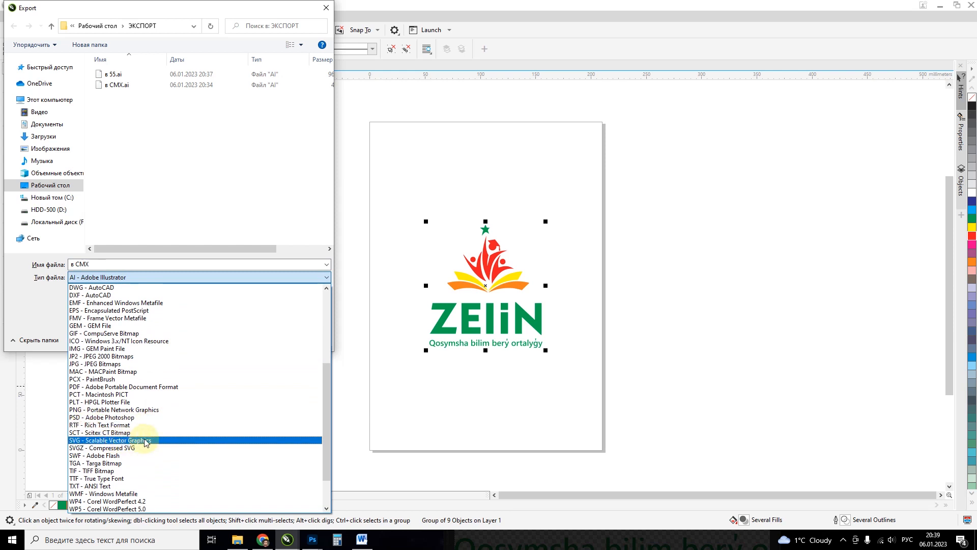
click(145, 441)
double_click(117, 263)
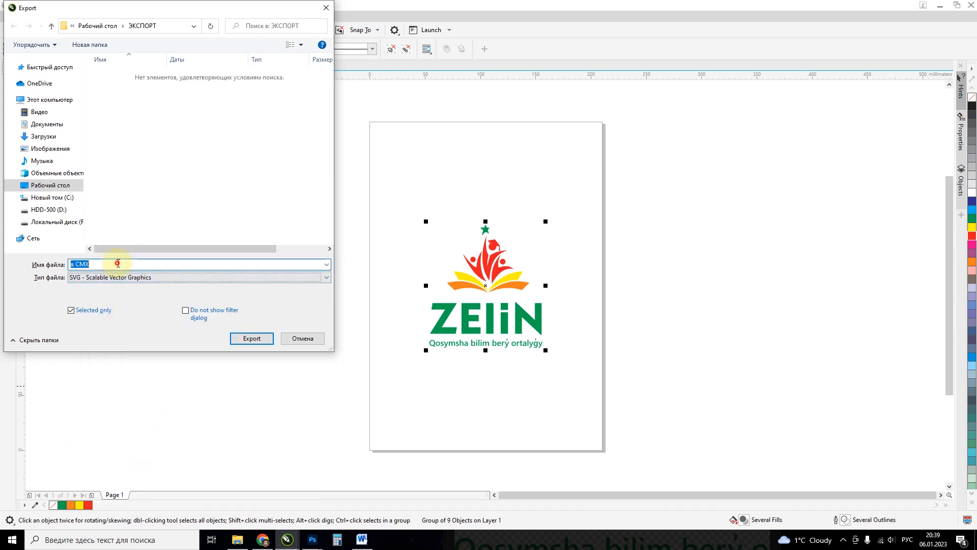
click(248, 338)
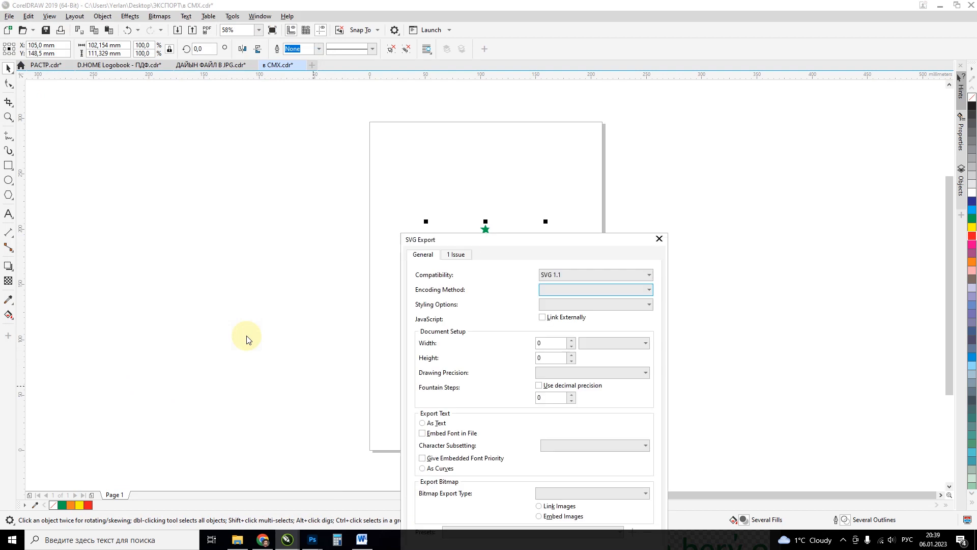
drag(560, 246, 682, 118)
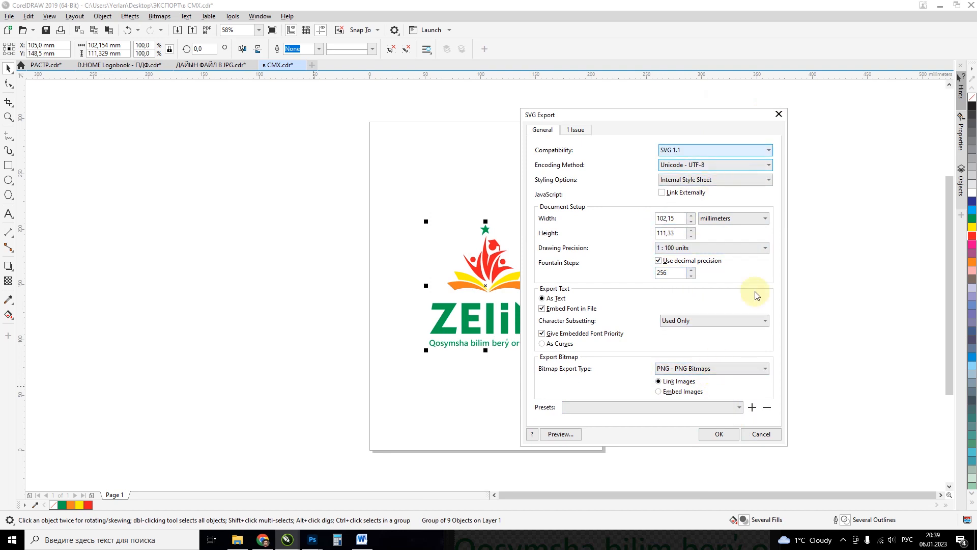
click(718, 435)
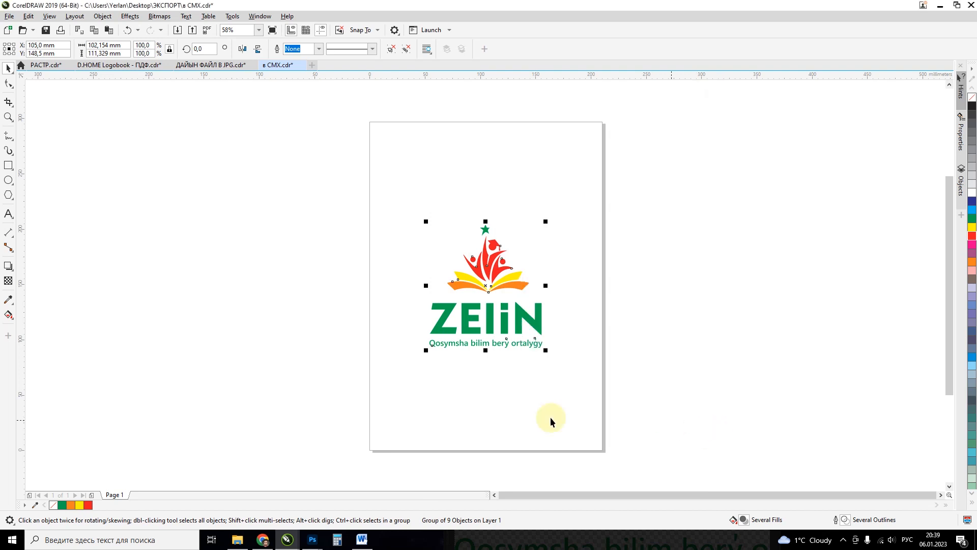
click(310, 539)
click(275, 515)
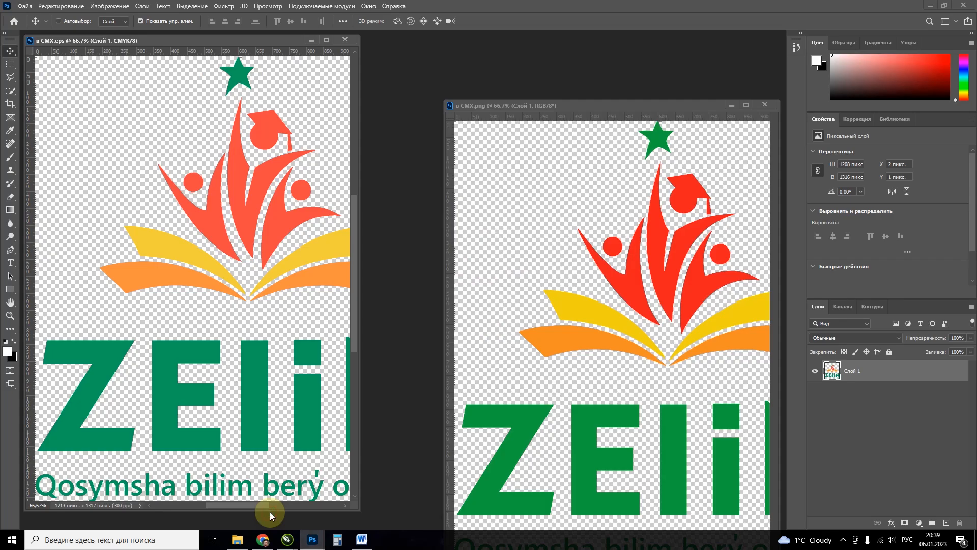
key(alt+Tab)
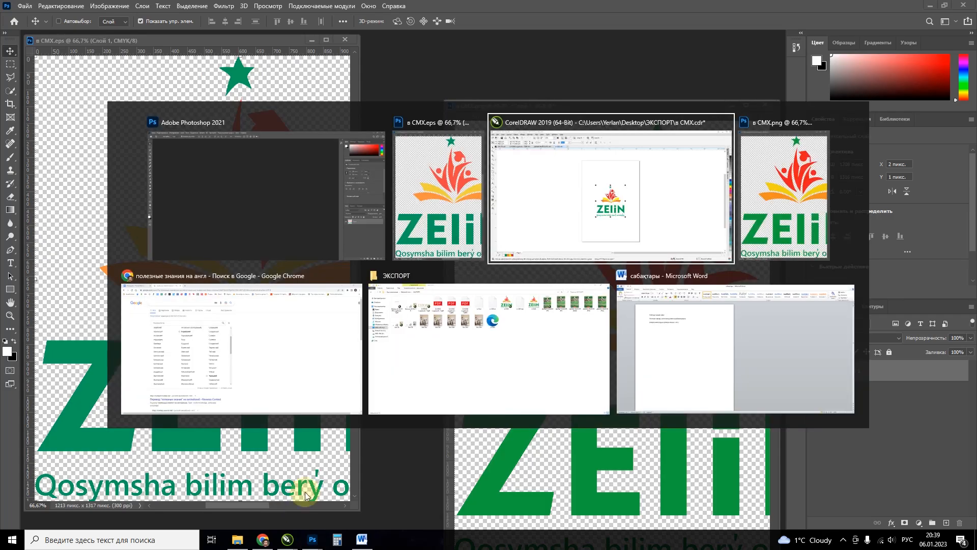
click(523, 218)
- Delete the ZEIiN logo from the page and browse to the ЭКСПОРТ folder on the desktop for importing a file
drag(215, 162, 621, 388)
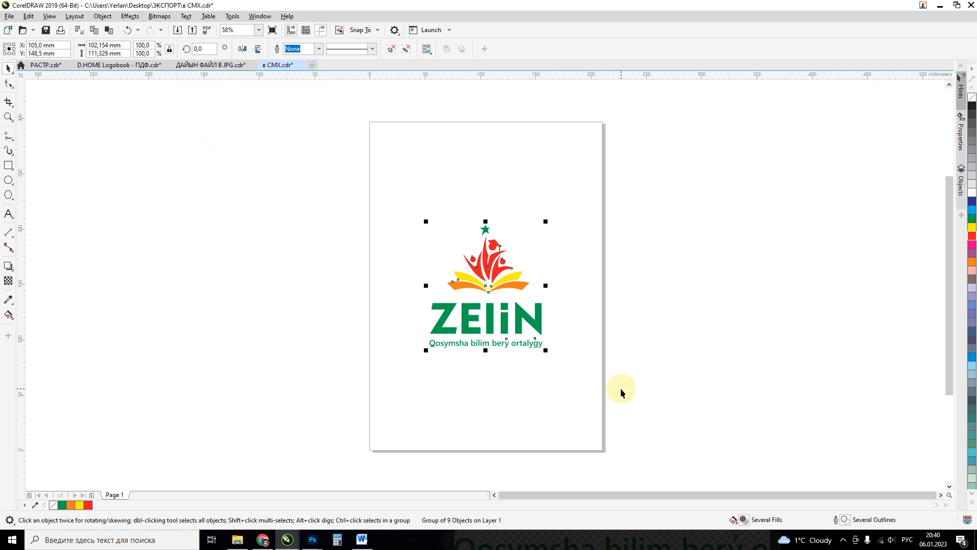
key(Delete)
key(ctrl+i)
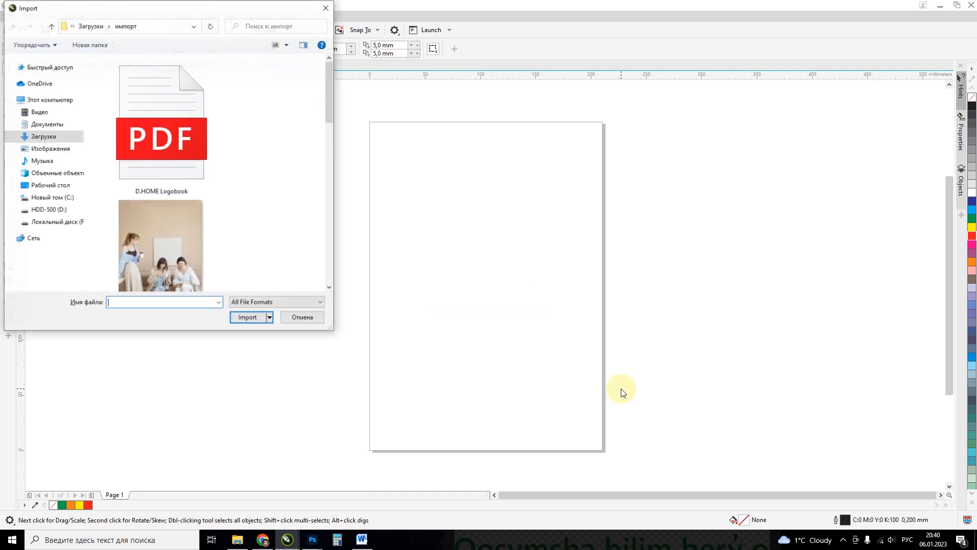
double_click(283, 16)
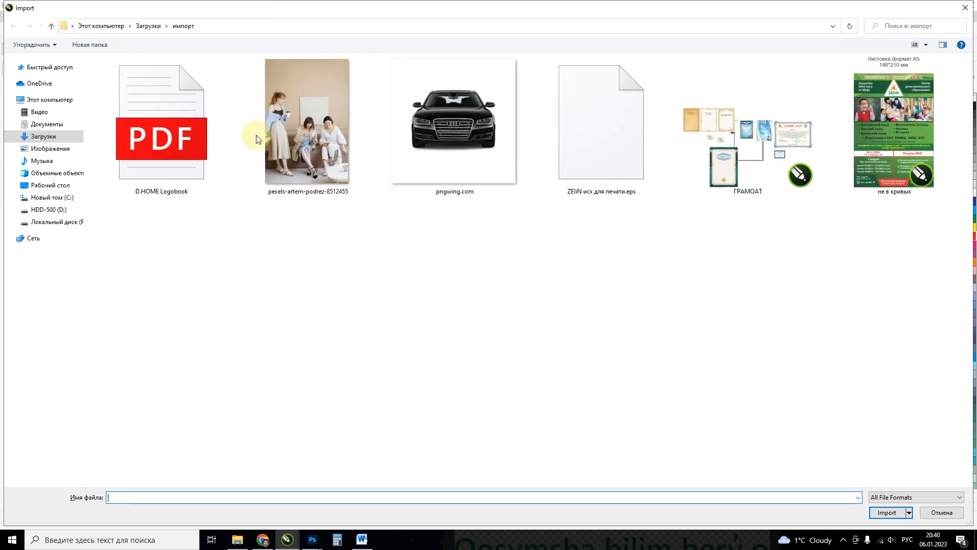
click(51, 185)
double_click(114, 97)
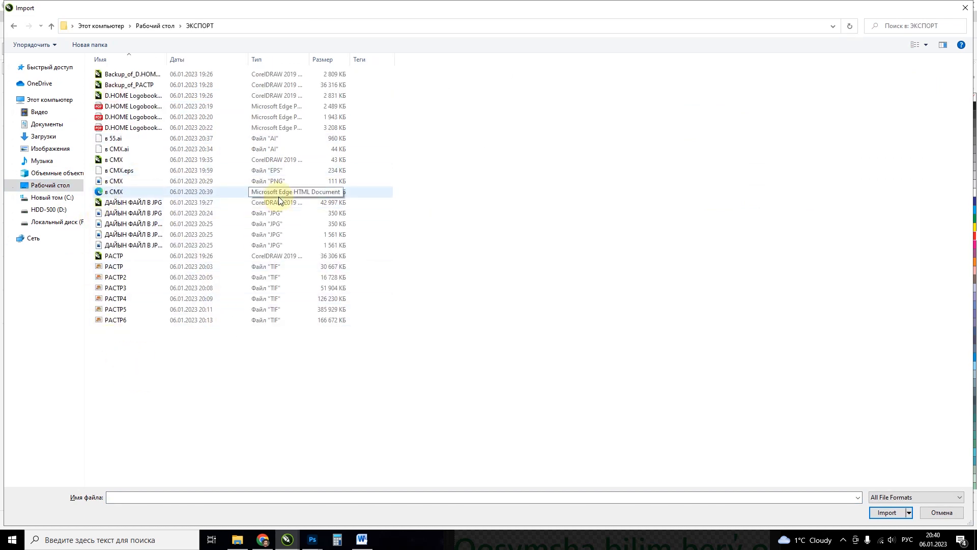
- Check the file type of the SVG в CMX in its properties, import it, and reposition the logo on the page
right_click(117, 198)
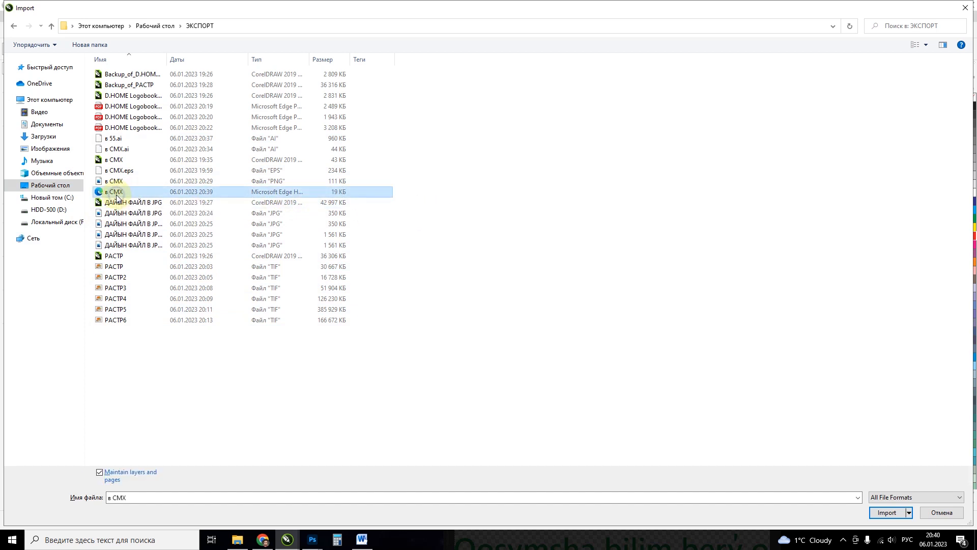
click(190, 412)
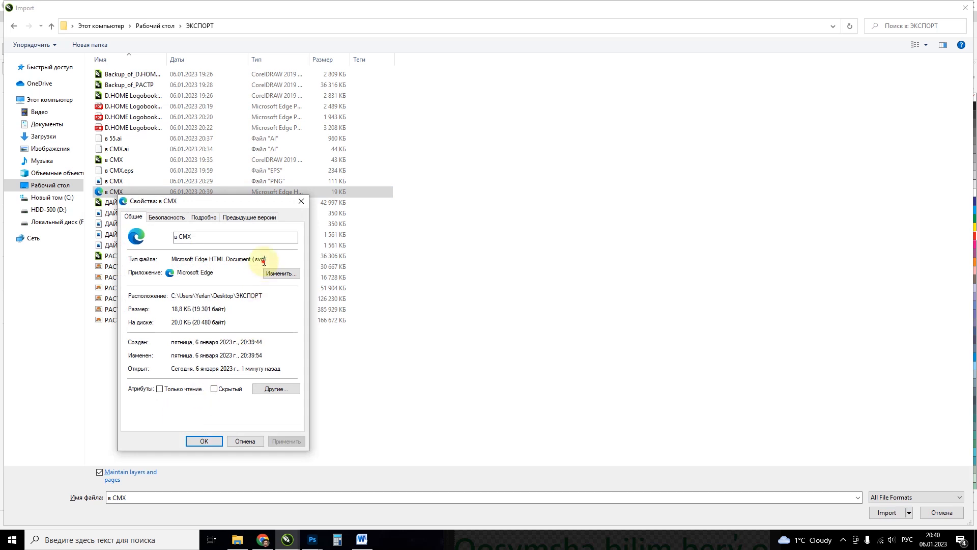
click(245, 441)
double_click(110, 191)
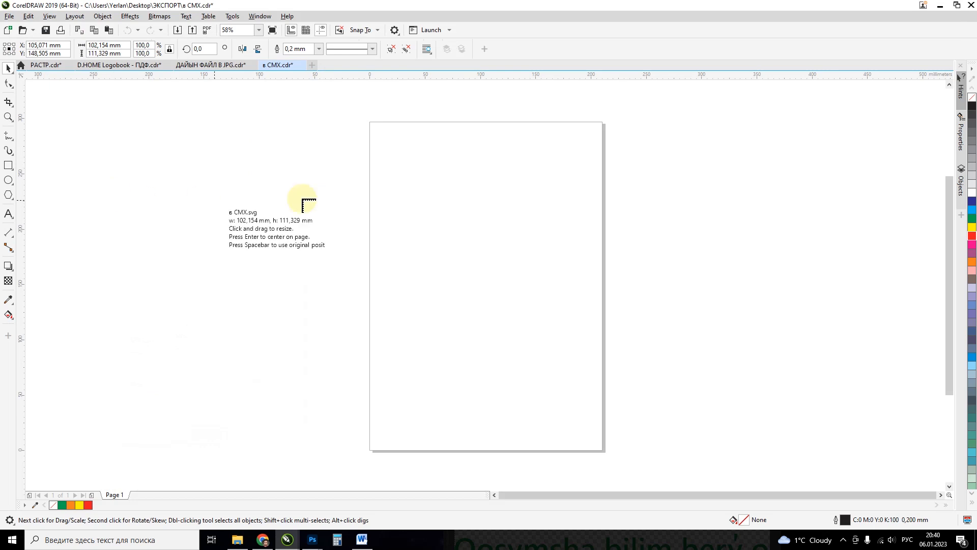
click(383, 179)
scroll(475, 221, up, 2)
drag(426, 228, 460, 239)
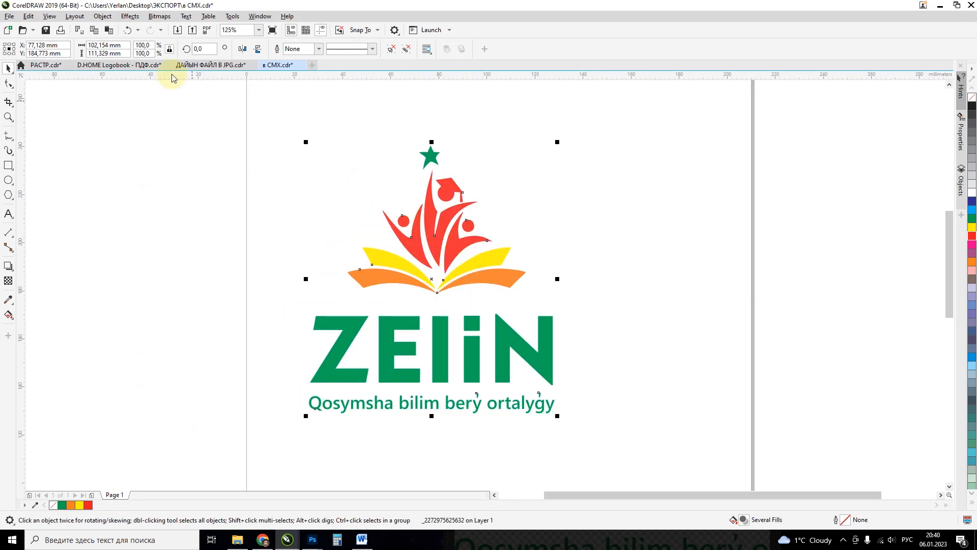
- Inspect the imported logo's outlines in wireframe view, restore the color view, and move the logo slightly up on the page
click(50, 16)
click(61, 29)
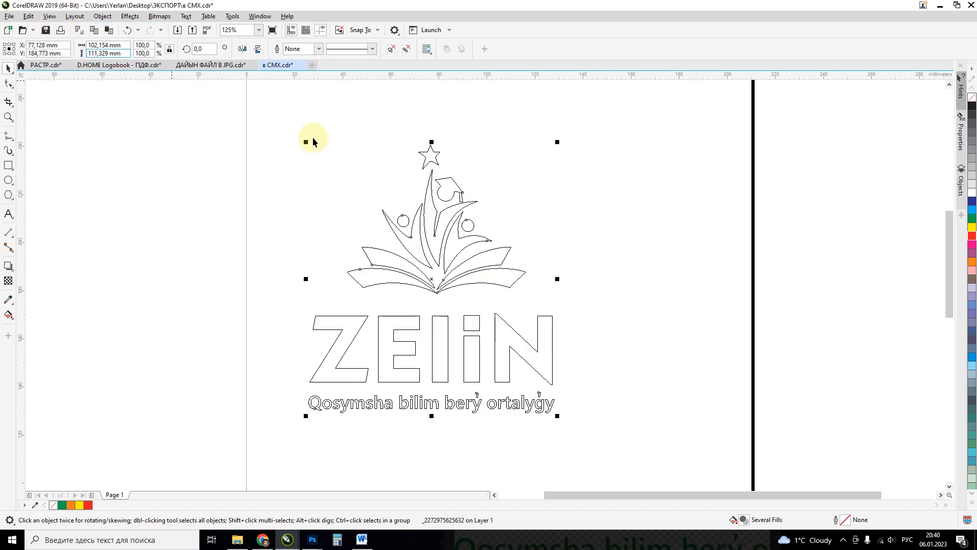
click(49, 16)
click(65, 51)
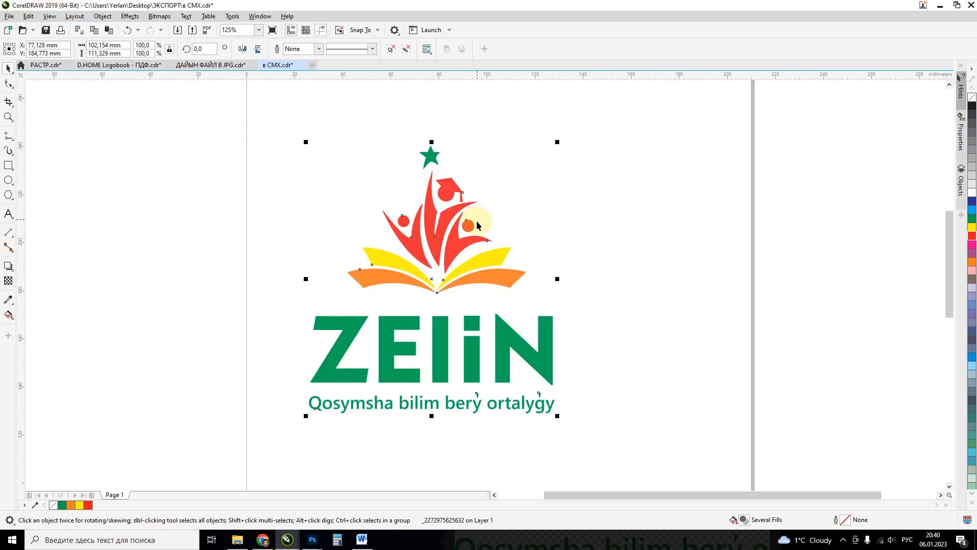
drag(453, 219, 468, 204)
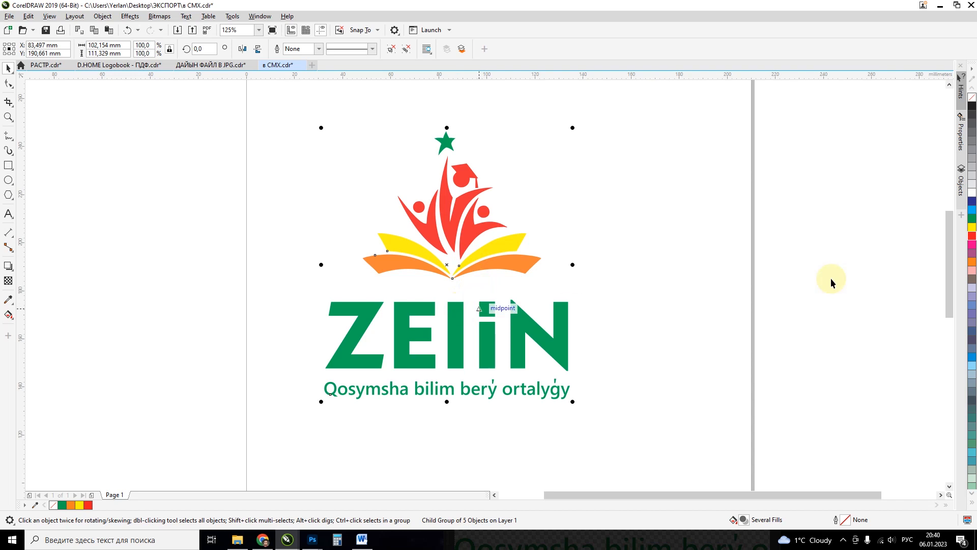
- Try recoloring the imported logo's parts with palette colors, including a 10% black fill, and undo the fills
click(972, 227)
click(972, 209)
key(ctrl+z)
key(ctrl+z)
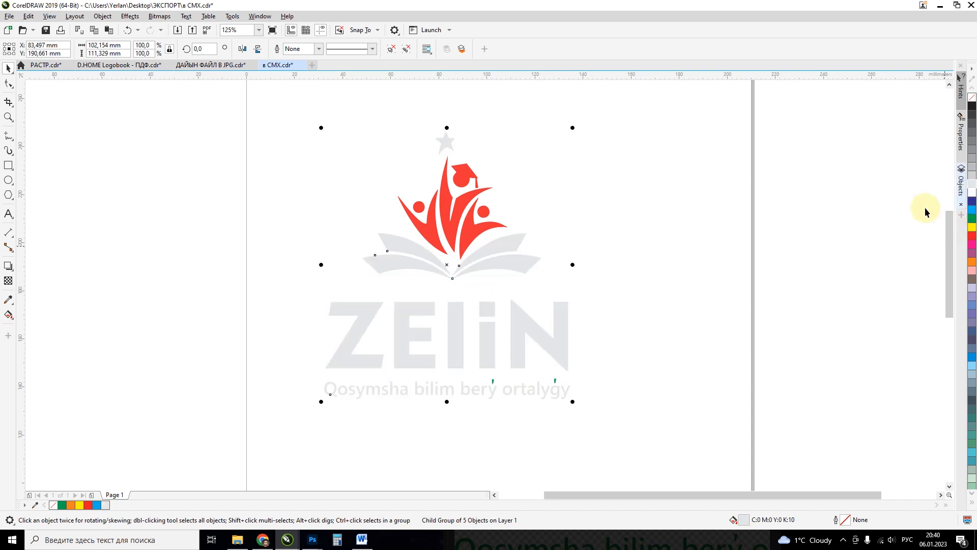
scroll(655, 210, down, 1)
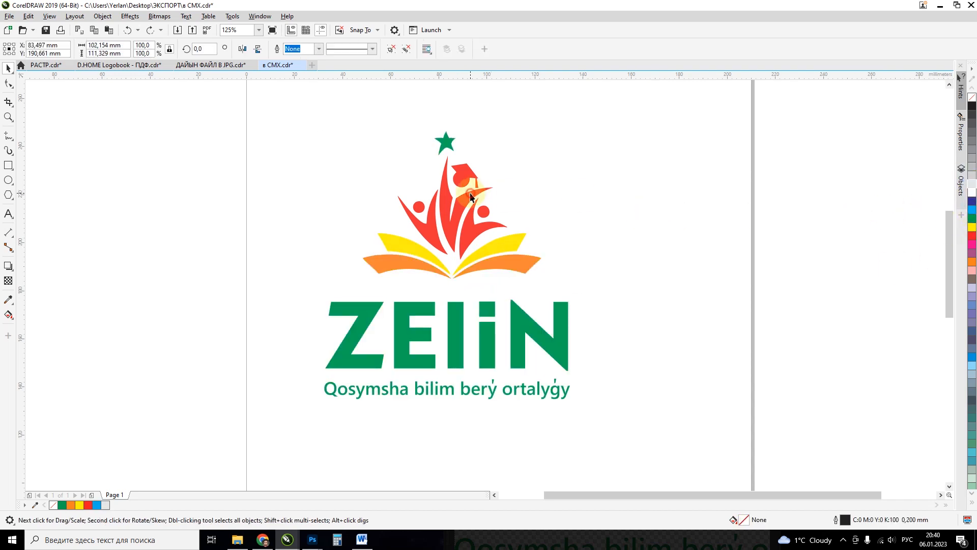
- Center the imported ZEIiN logo on the page
click(472, 273)
scroll(473, 273, down, 6)
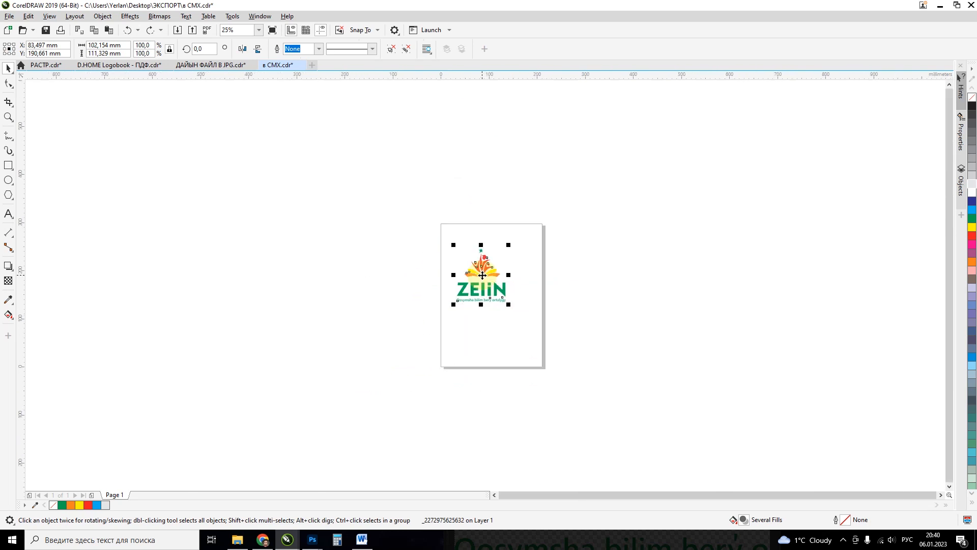
key(Escape)
scroll(437, 290, up, 9)
scroll(437, 290, down, 7)
key(z)
drag(180, 129, 426, 346)
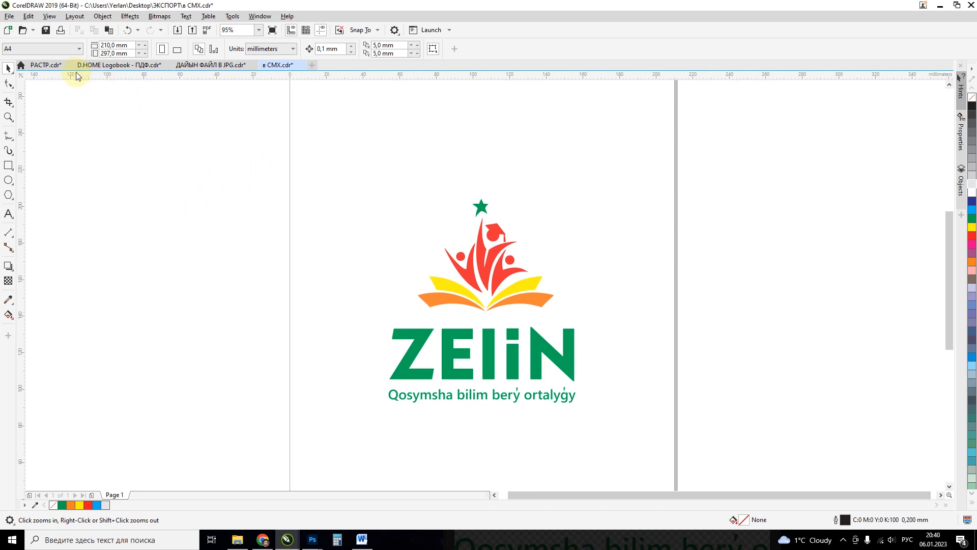
- Review the РАСТР document's image sizes and 7x10 м photo, the D.HOME Logobook - ПДФ document, and the ДАЙЫН ФАЙЛ В JPG flyers
click(43, 68)
click(354, 220)
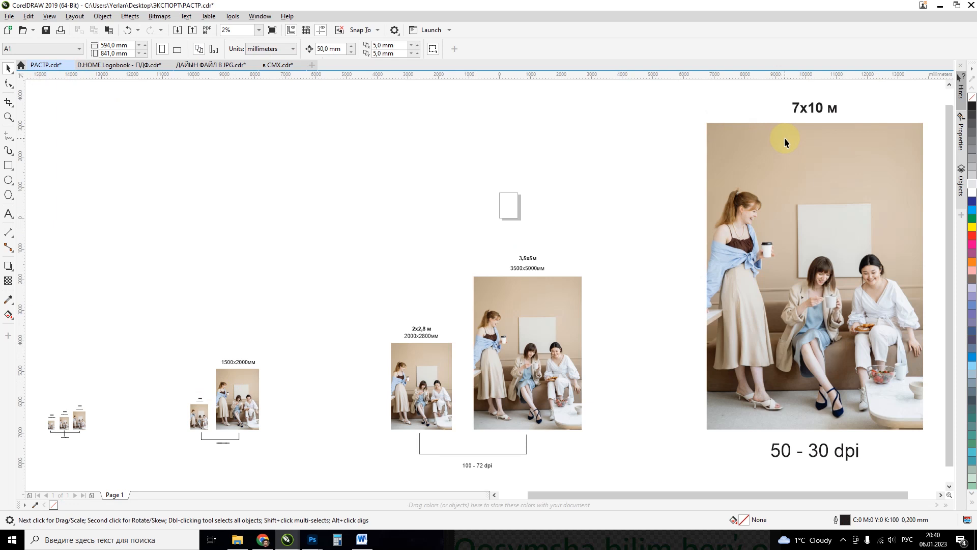
click(756, 205)
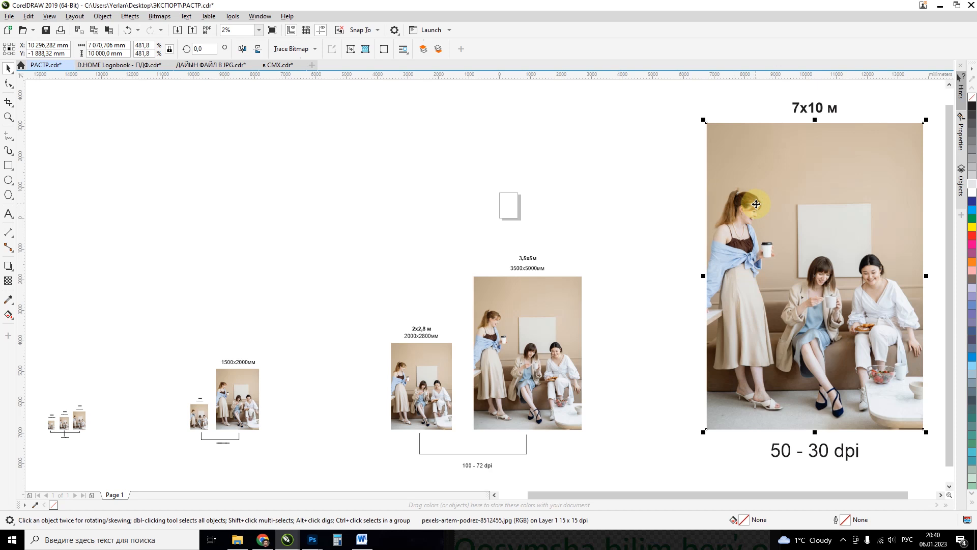
click(128, 68)
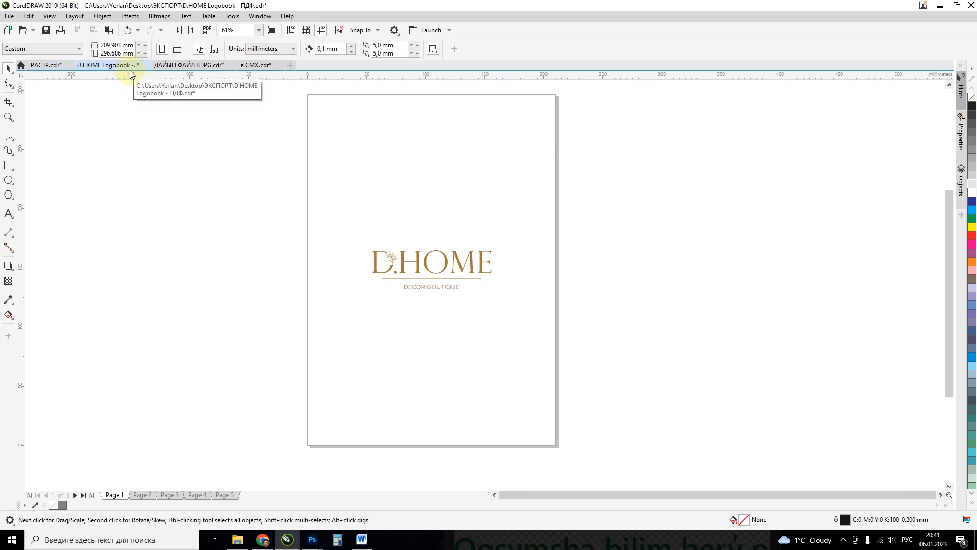
click(175, 68)
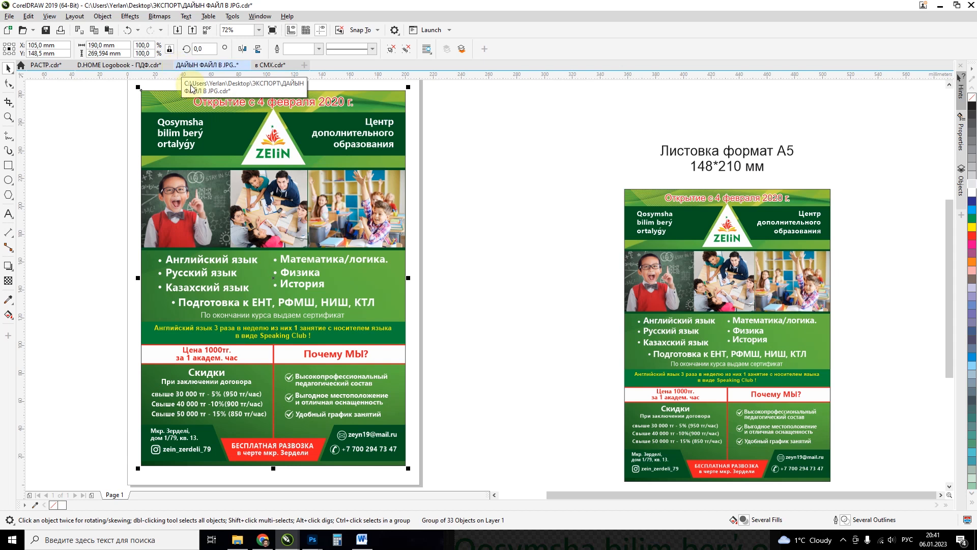
click(476, 263)
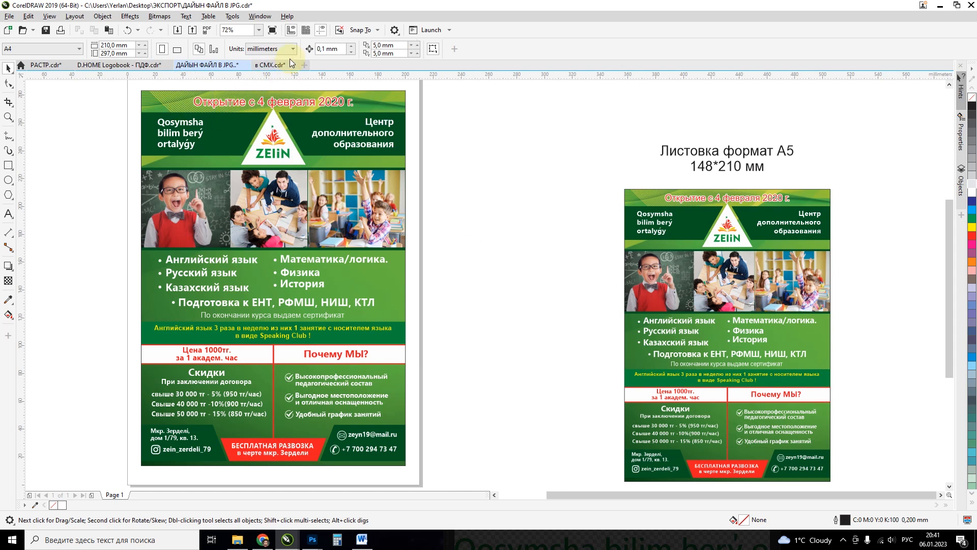
- Try moving the ZEIiN logo in the в CMX document twice, undoing each move
click(271, 64)
click(494, 257)
drag(495, 257, 351, 221)
key(ctrl+z)
drag(488, 260, 476, 218)
key(ctrl+z)
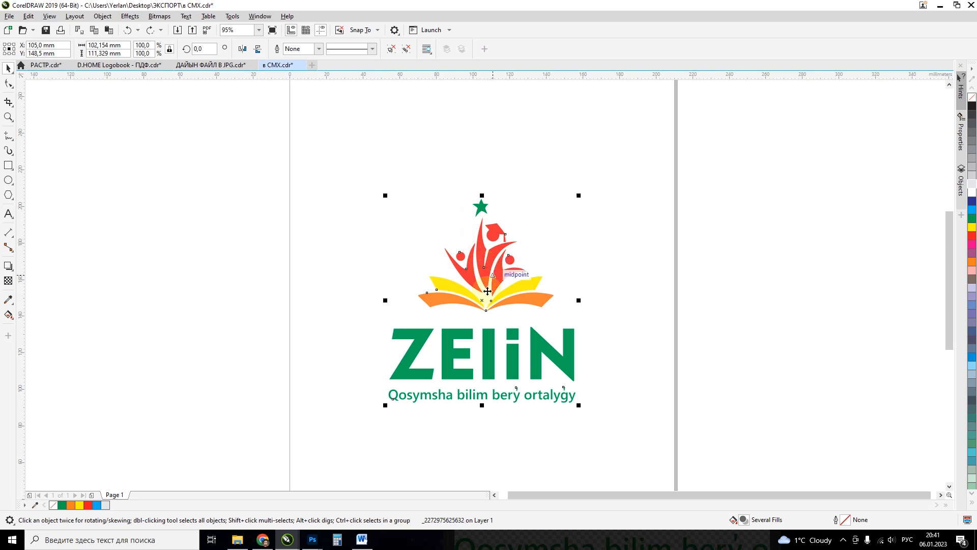
- Review the resolution guidelines under the photos in the РАСТР document and return to the D.HOME Logobook - ПДФ document
click(43, 65)
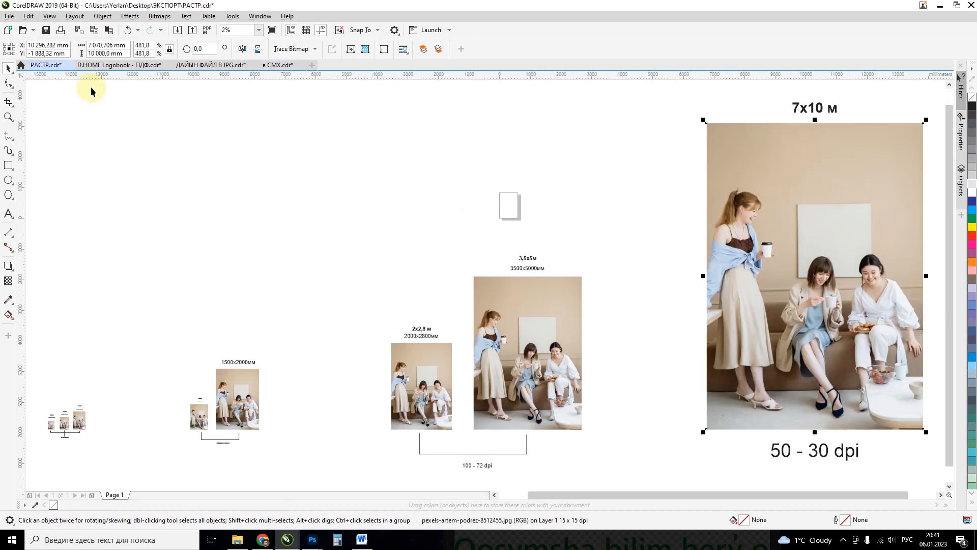
click(544, 466)
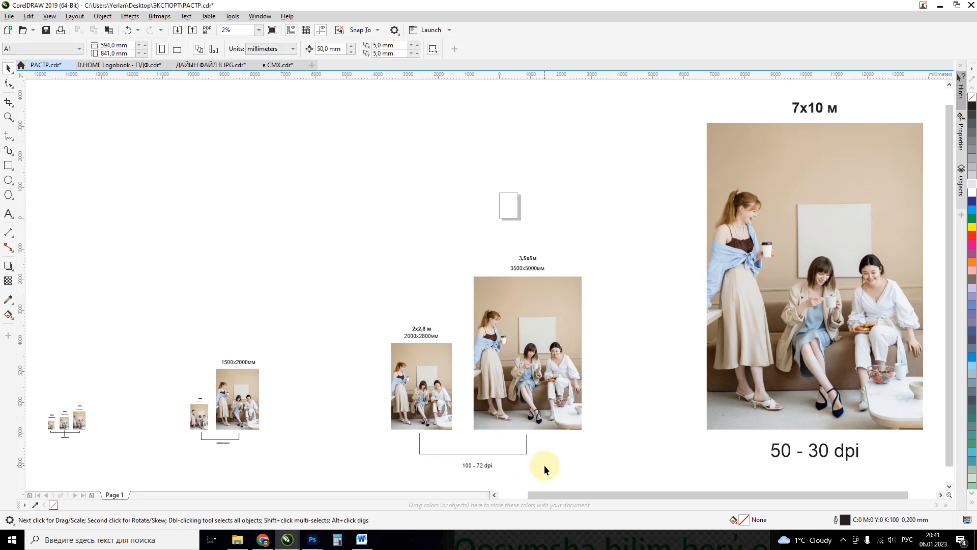
click(352, 399)
scroll(320, 381, down, 1)
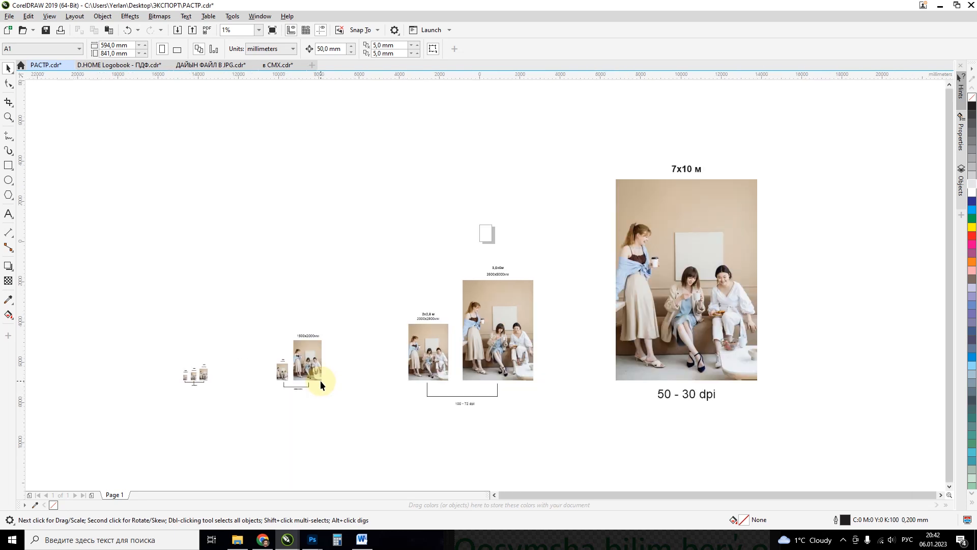
click(114, 65)
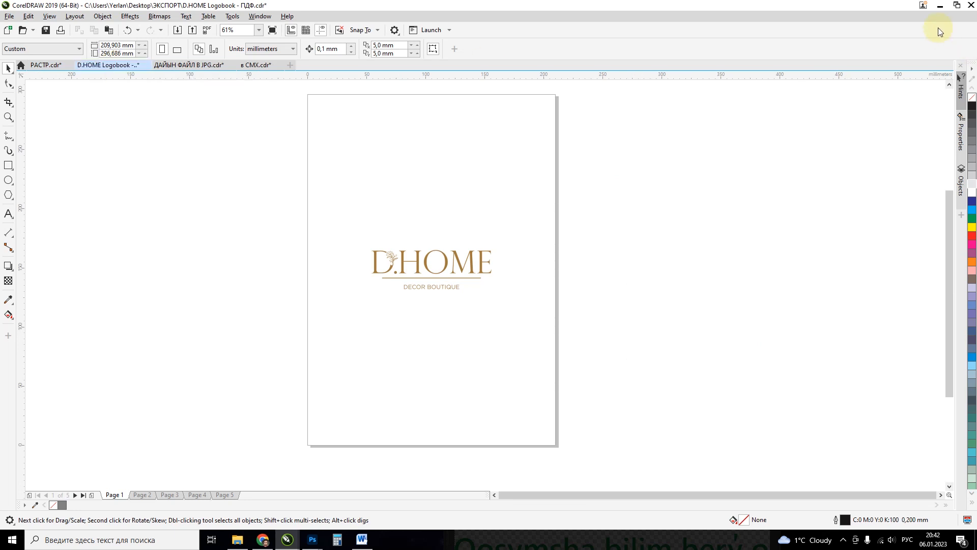
- Minimize all open application windows to show the desktop
click(942, 7)
click(919, 7)
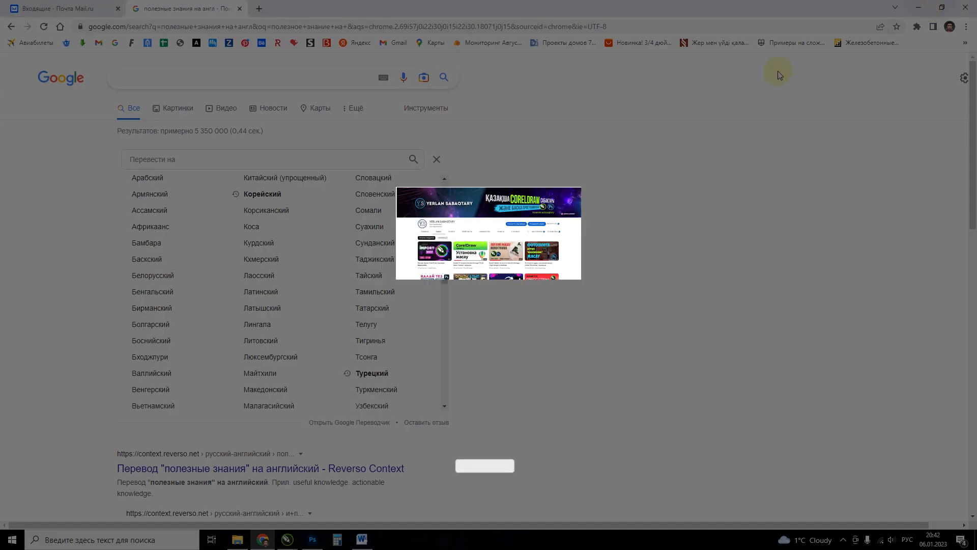
click(918, 8)
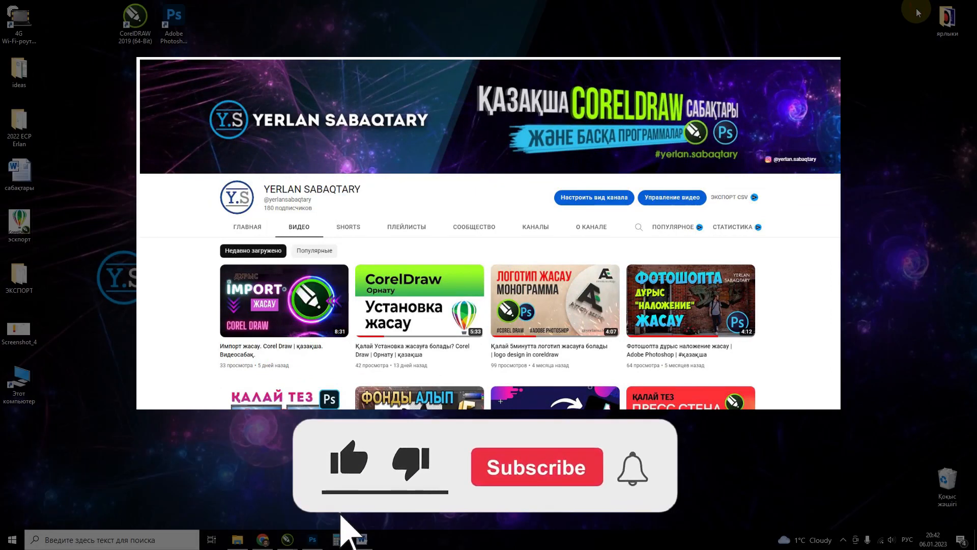